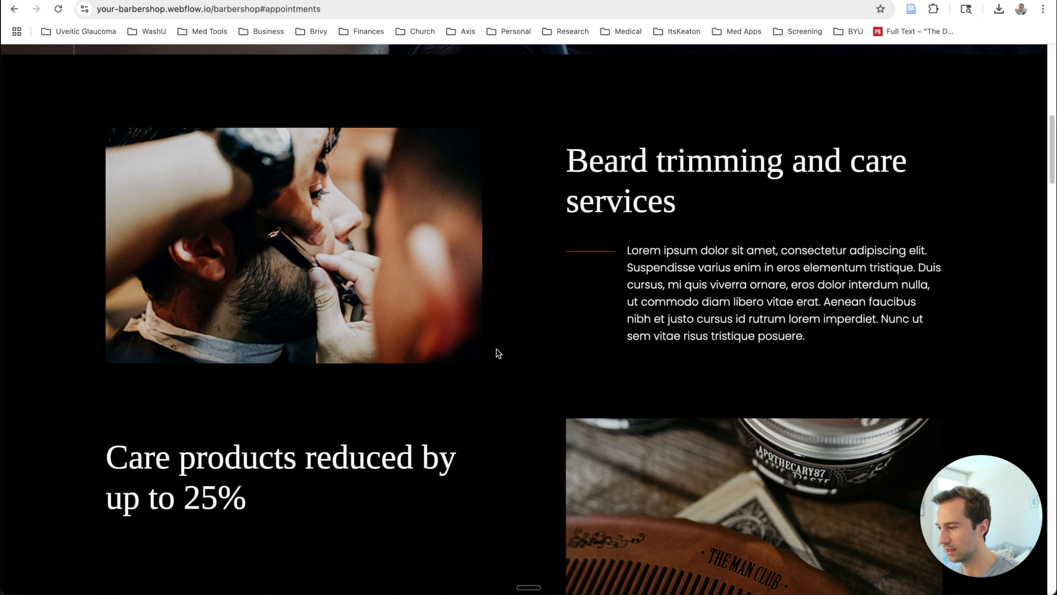
# Start a new funnel from the From templates option to browse the Template Library.
pyautogui.scroll(-15, 498, 353)
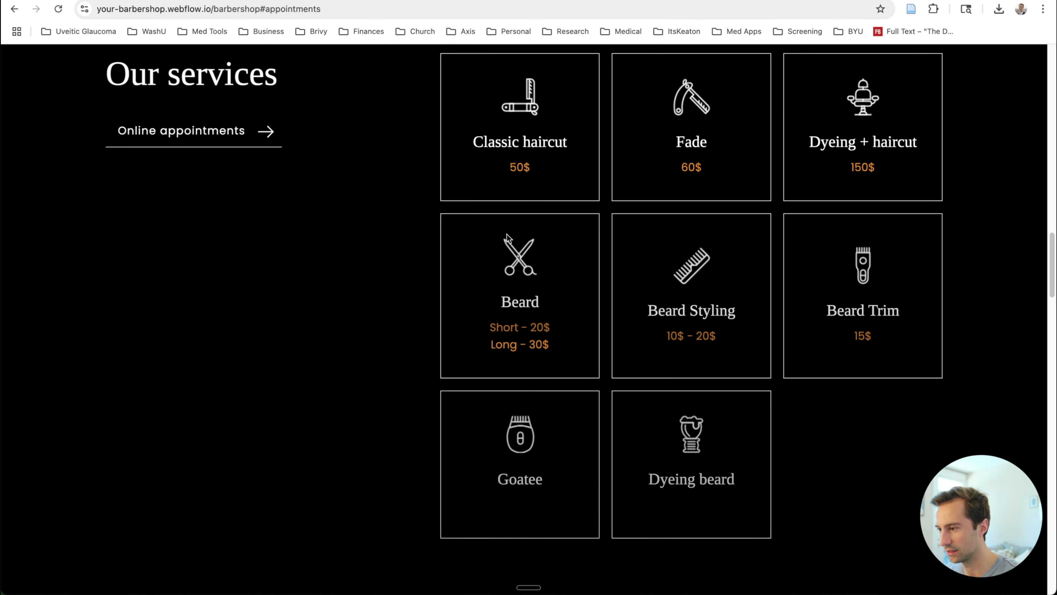
pyautogui.scroll(-15, 600, 316)
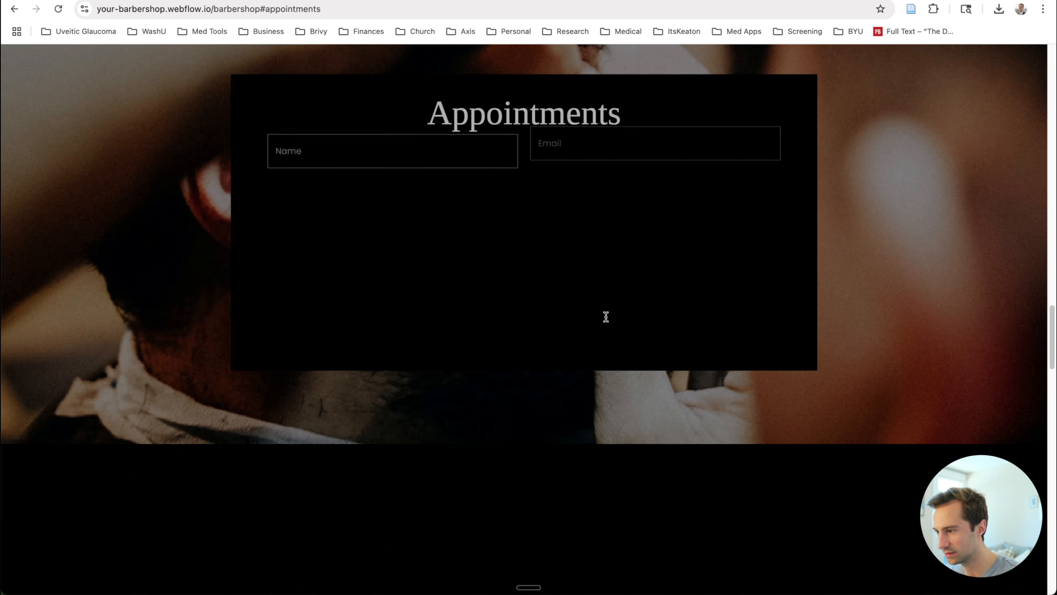
pyautogui.scroll(-6, 589, 307)
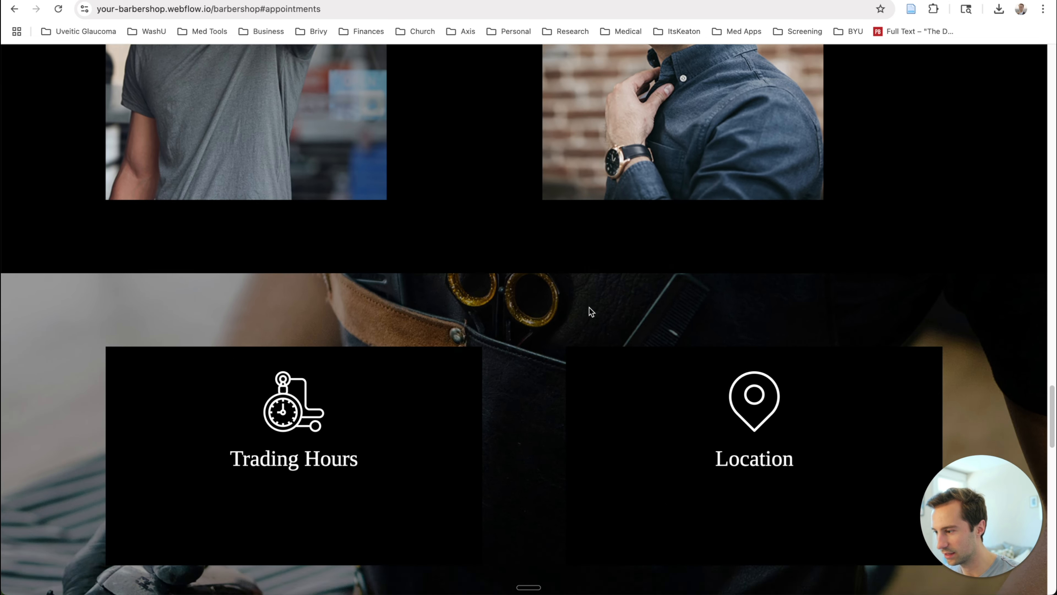
pyautogui.scroll(-3, 587, 312)
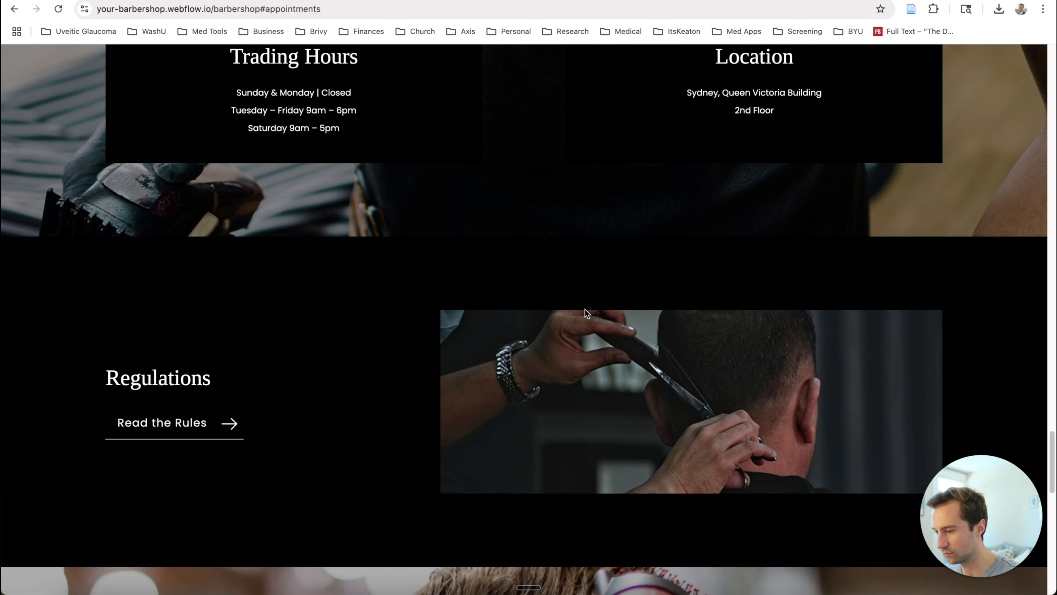
pyautogui.scroll(-18, 584, 321)
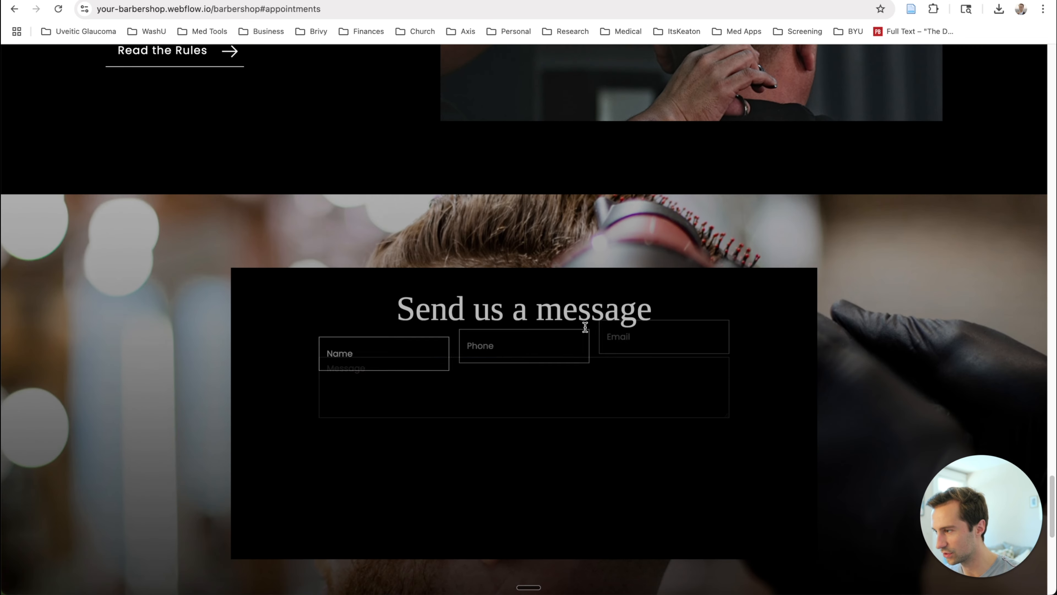
pyautogui.scroll(-1, 568, 300)
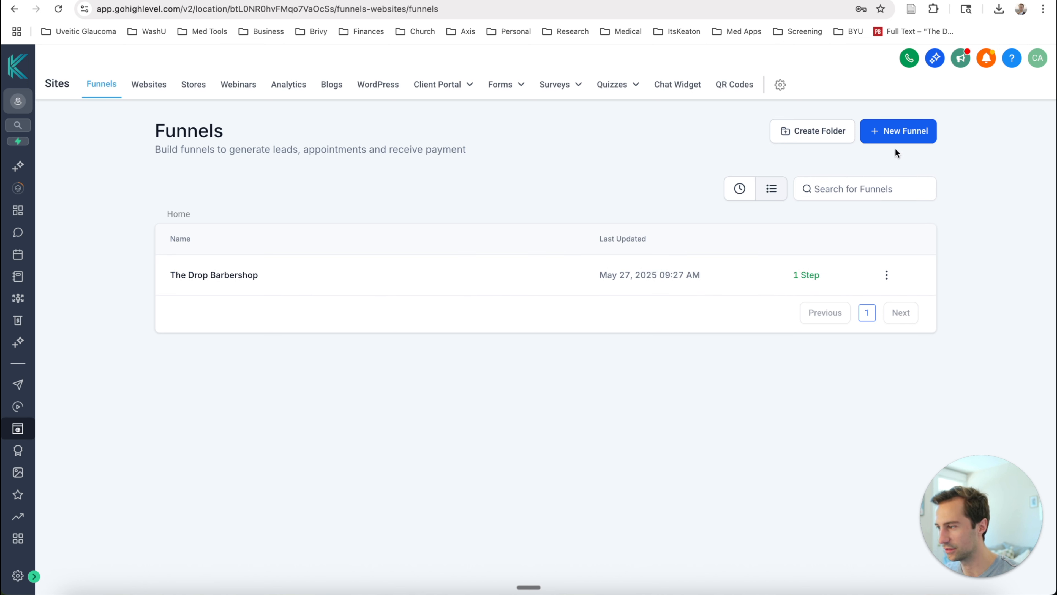
pyautogui.click(903, 135)
pyautogui.click(686, 267)
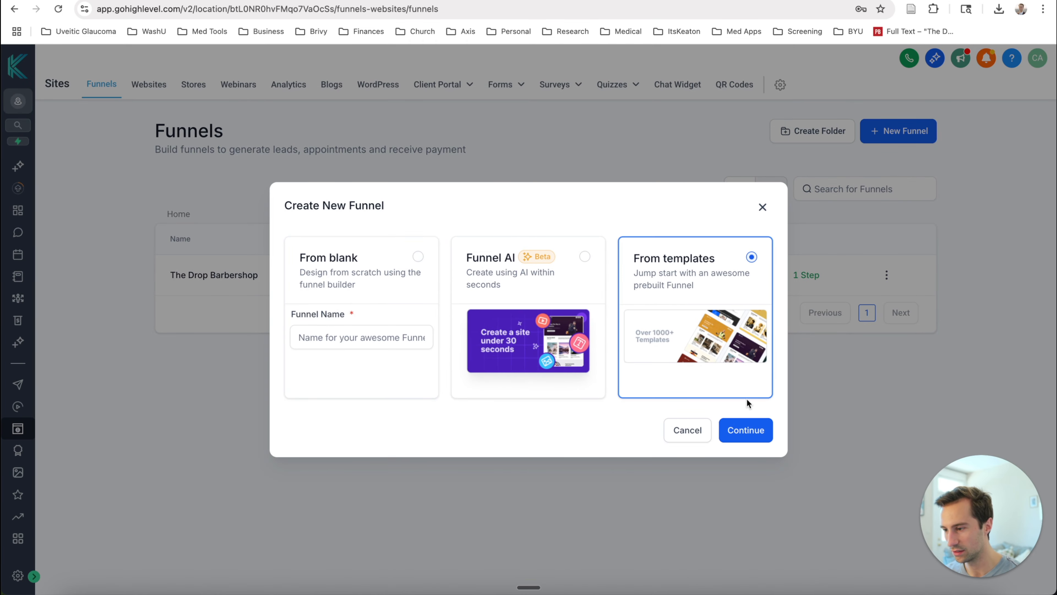
pyautogui.click(751, 428)
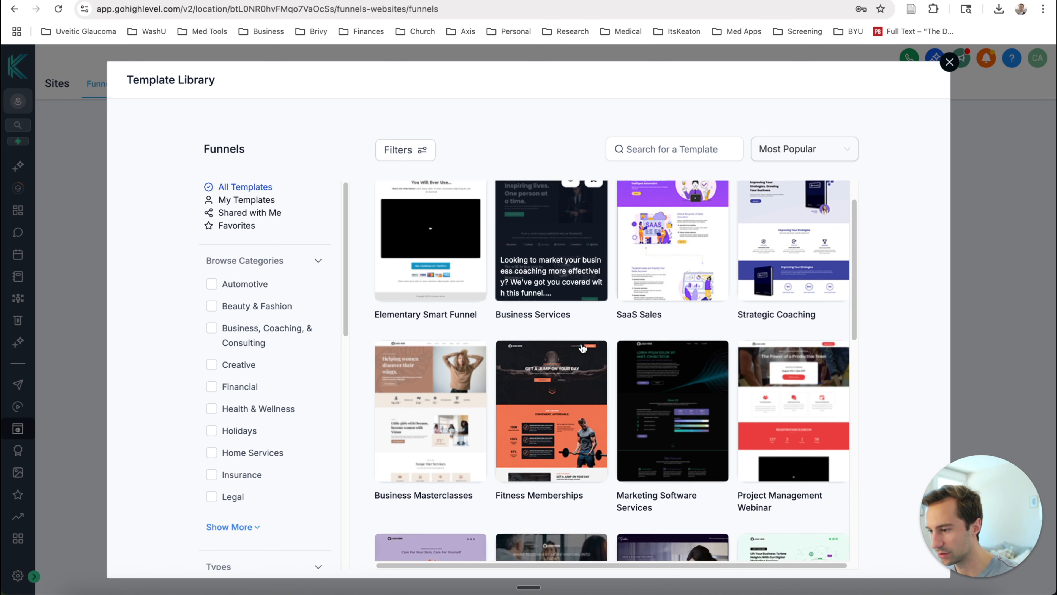
# Look through the template grid, then close the Template Library without picking a template.
pyautogui.scroll(-10, 582, 354)
pyautogui.scroll(10, 576, 354)
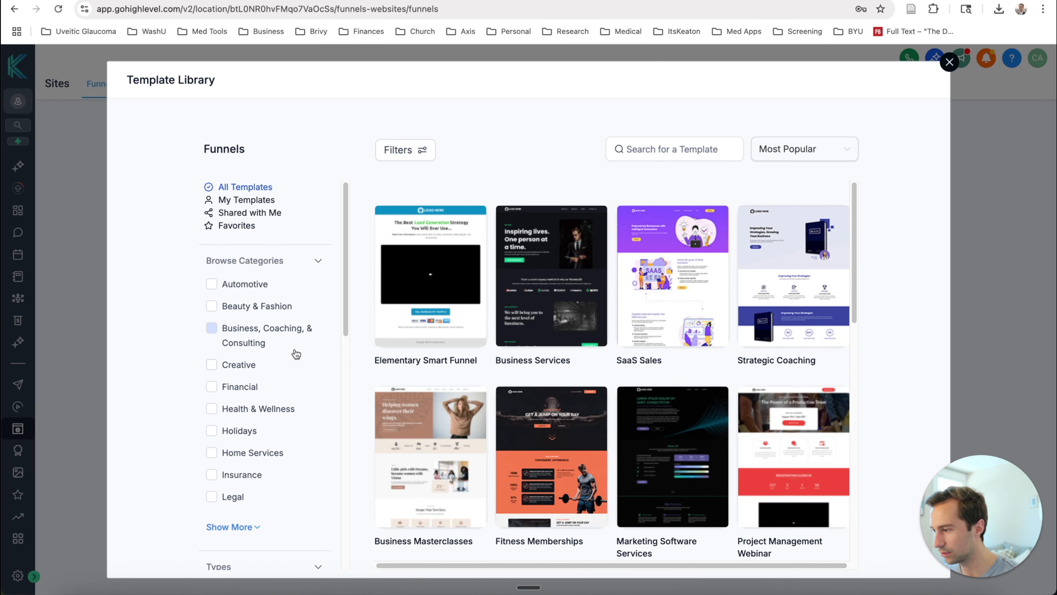
pyautogui.scroll(-5, 295, 354)
pyautogui.moveTo(569, 418)
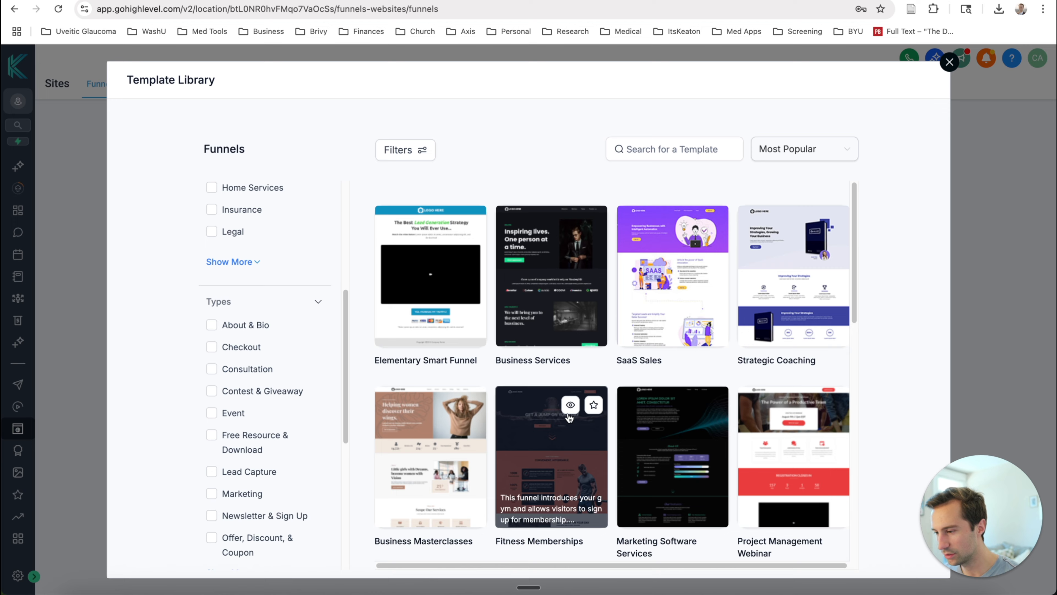
pyautogui.scroll(-4, 569, 418)
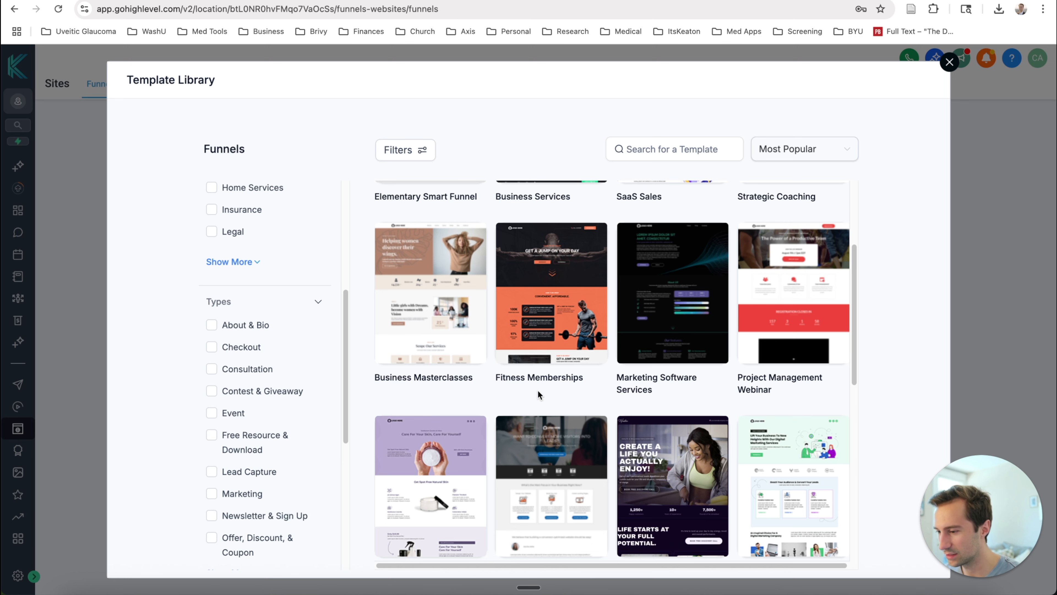
pyautogui.moveTo(705, 350)
pyautogui.scroll(4, 585, 410)
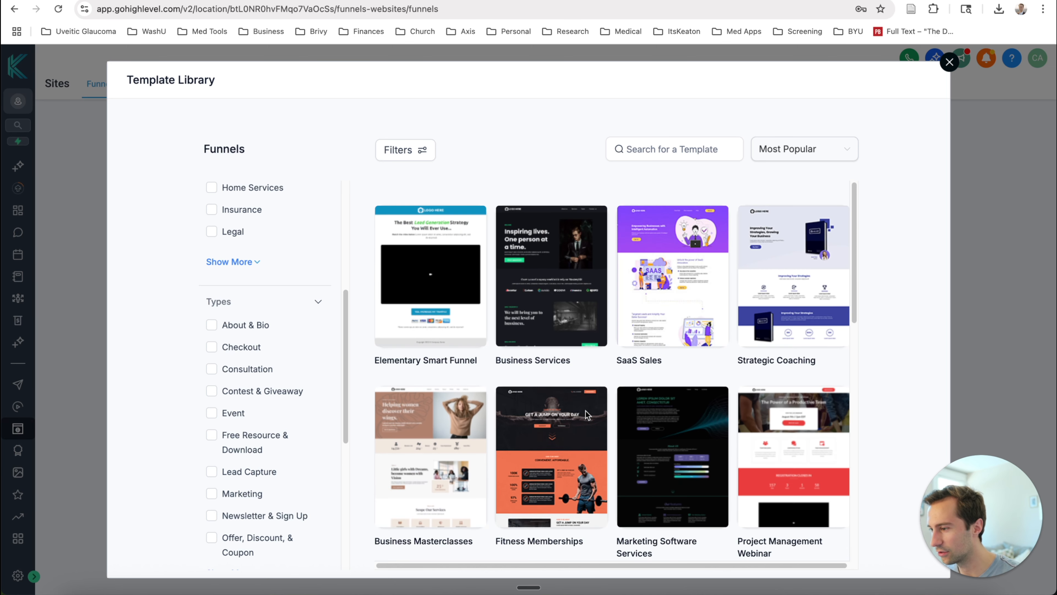
pyautogui.scroll(6, 295, 434)
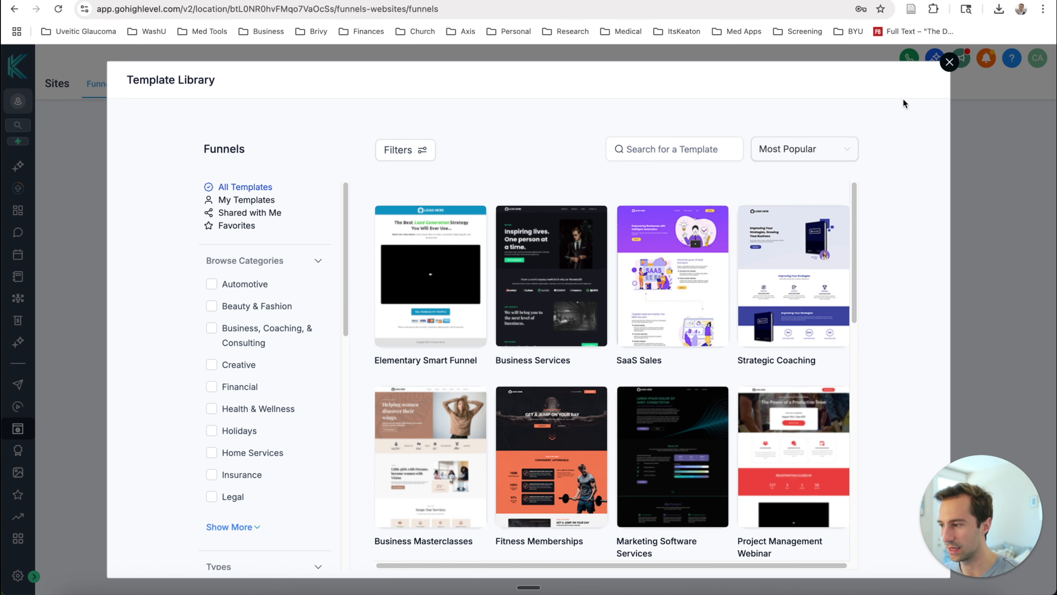
pyautogui.click(949, 63)
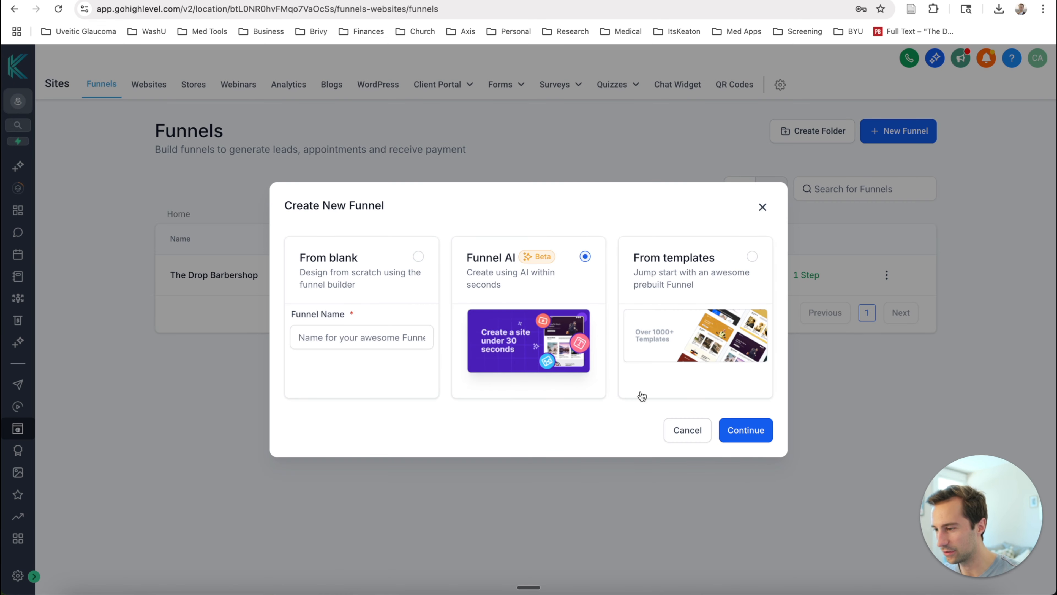
# Try Funnel AI with industry Abarth Dealer and business name 'dafa', then cancel the setup.
pyautogui.click(742, 431)
pyautogui.click(450, 339)
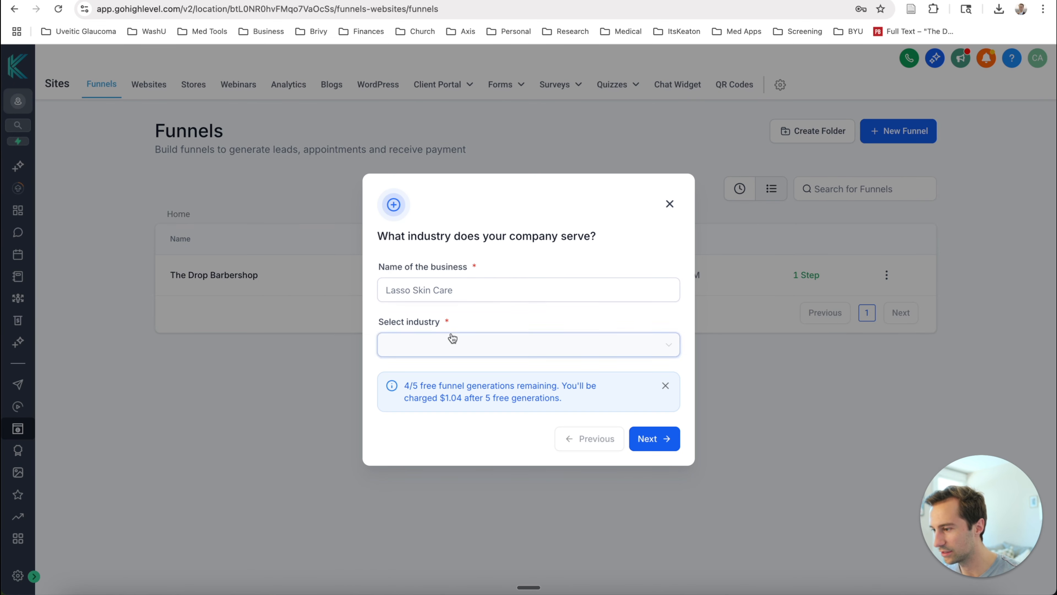
pyautogui.click(444, 393)
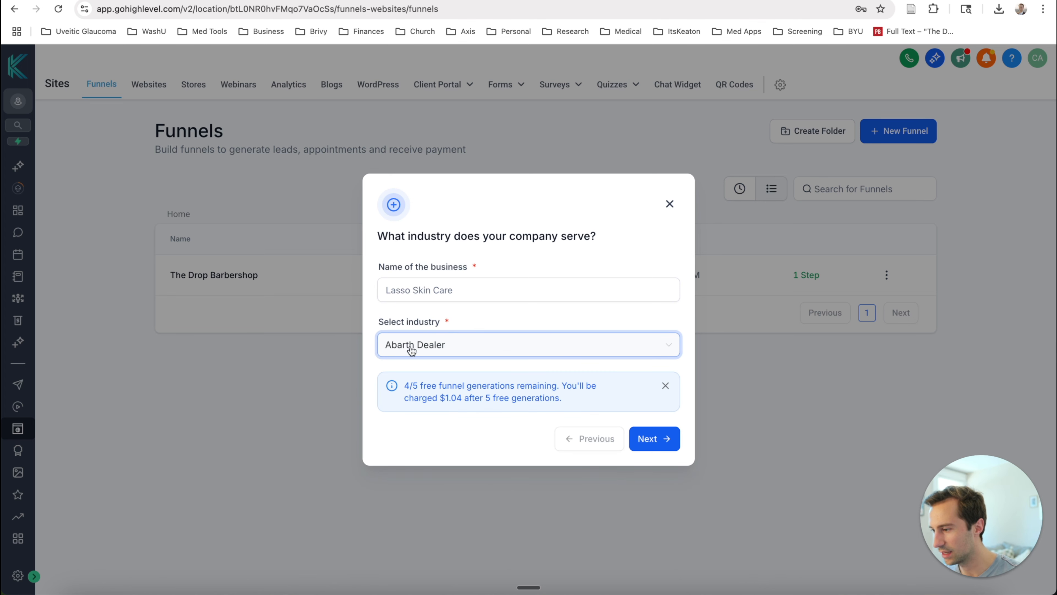
pyautogui.click(650, 436)
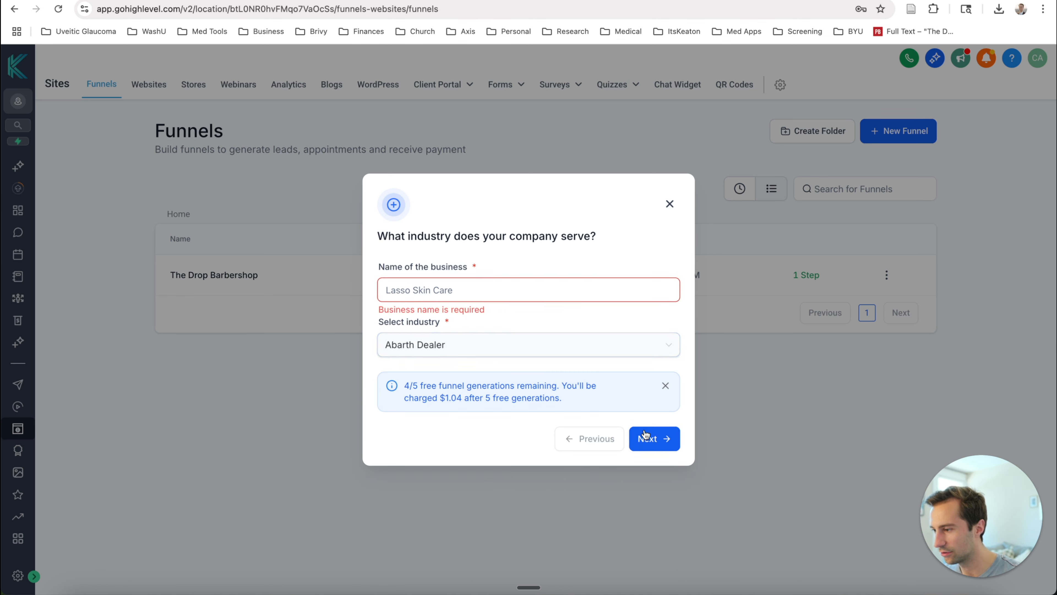
pyautogui.write('dafaf')
pyautogui.click(665, 444)
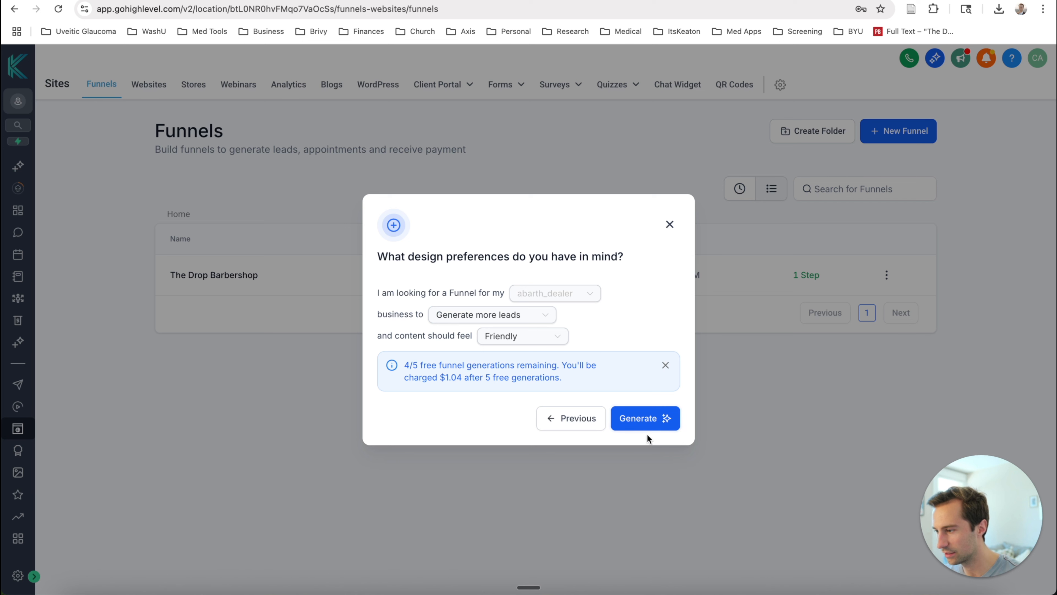
pyautogui.click(540, 317)
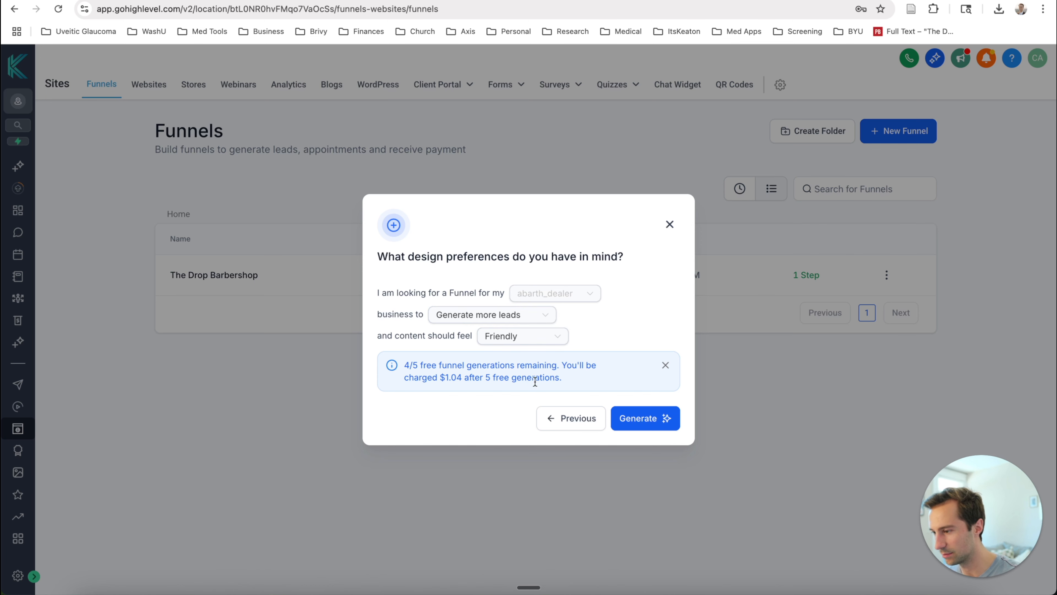
pyautogui.click(669, 225)
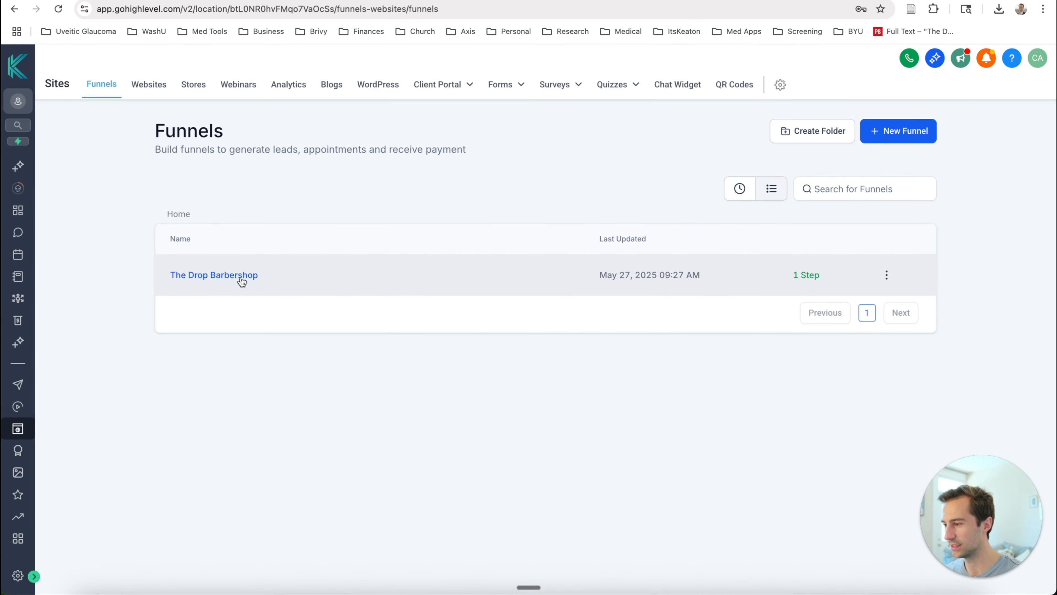
pyautogui.click(241, 275)
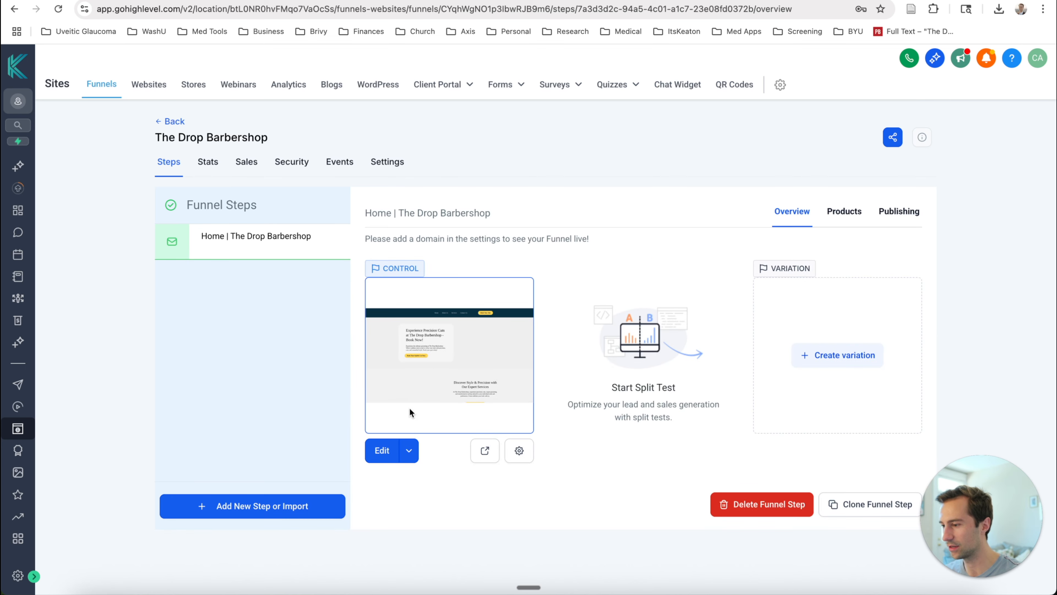
pyautogui.click(385, 449)
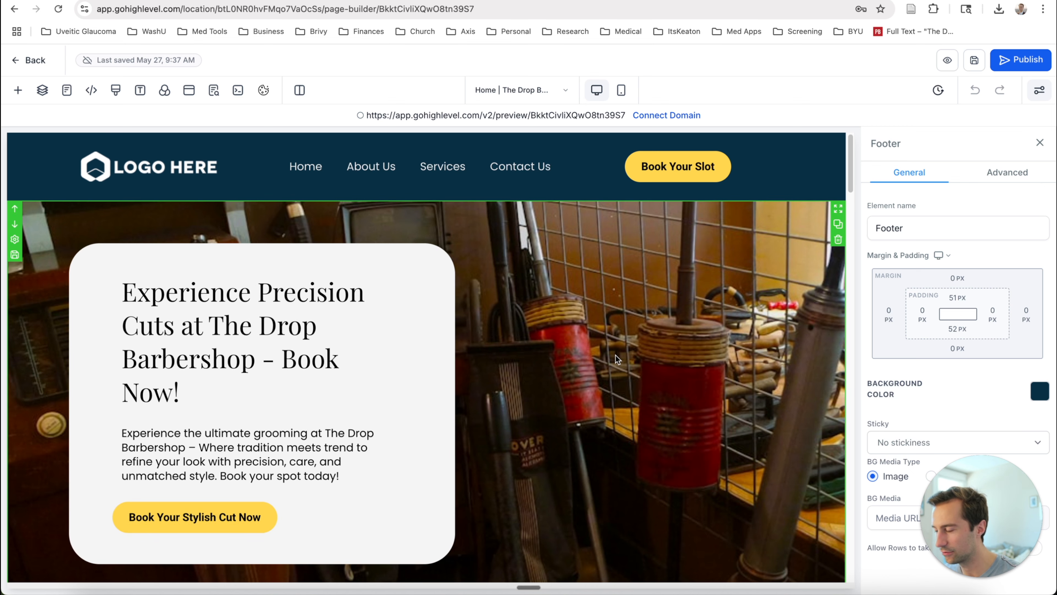
pyautogui.scroll(-3, 634, 341)
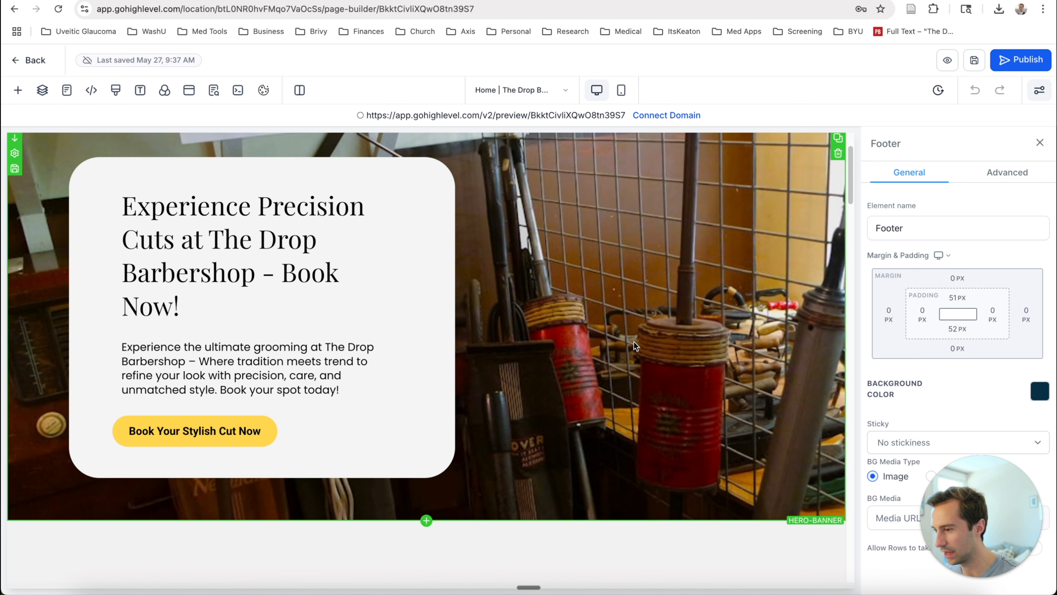
pyautogui.scroll(-2, 635, 345)
pyautogui.scroll(-4, 637, 345)
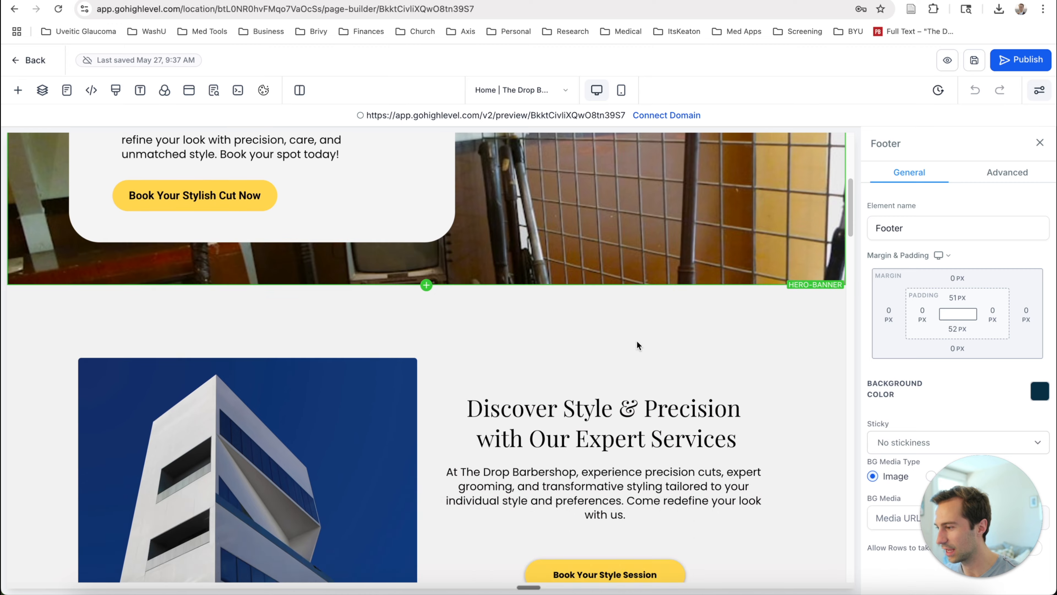
pyautogui.scroll(-12, 638, 344)
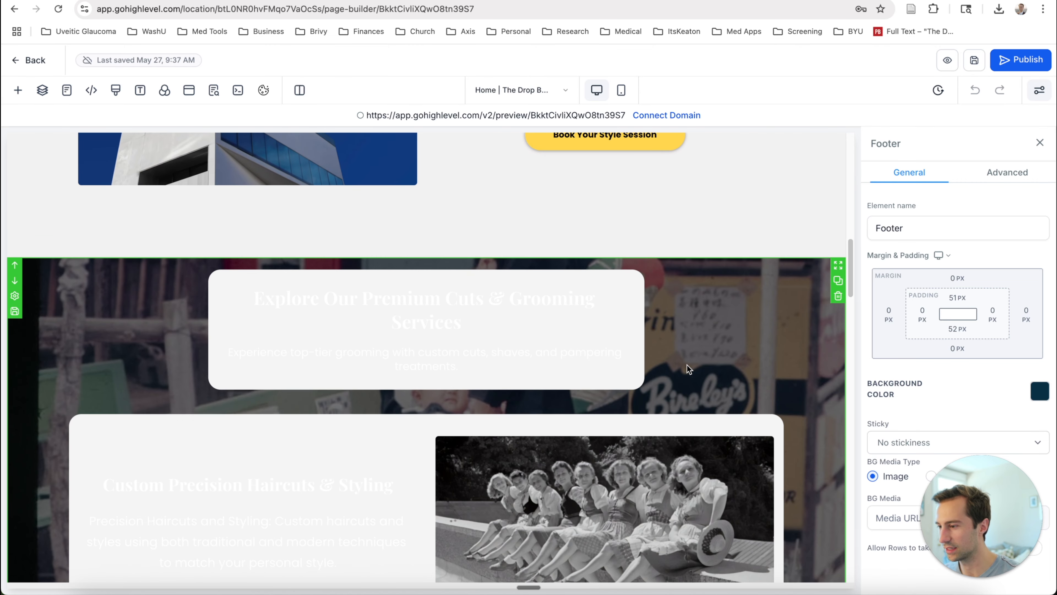
pyautogui.scroll(-2, 687, 368)
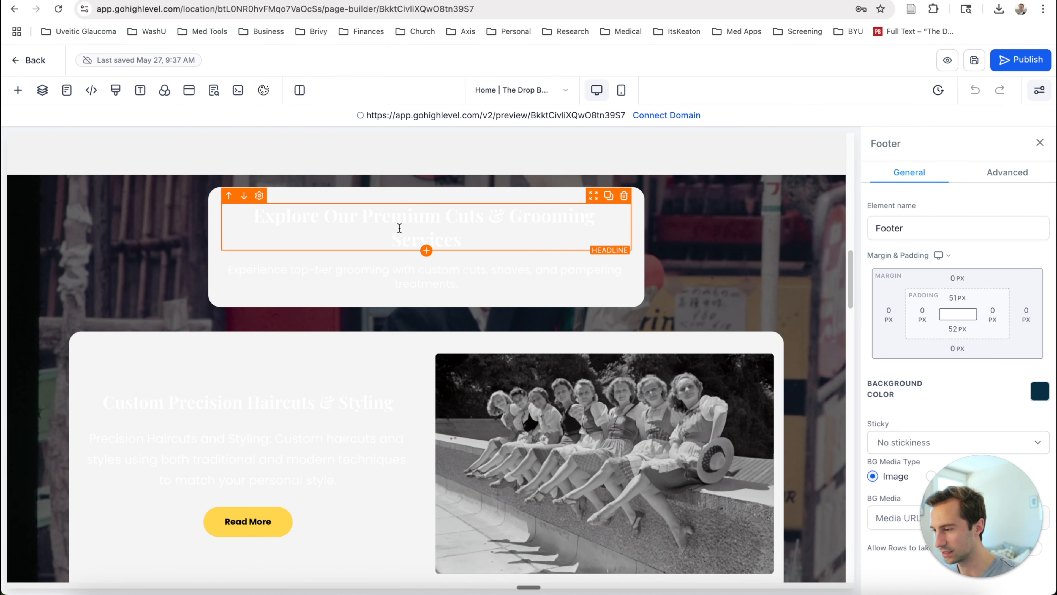
pyautogui.scroll(-13, 689, 294)
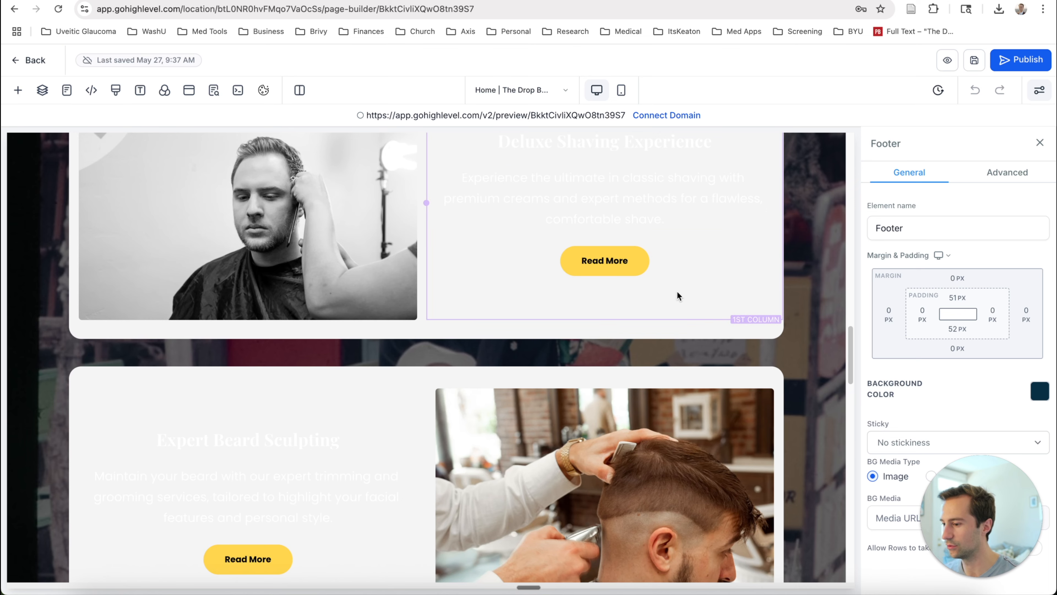
pyautogui.scroll(-6, 678, 291)
pyautogui.scroll(-16, 691, 322)
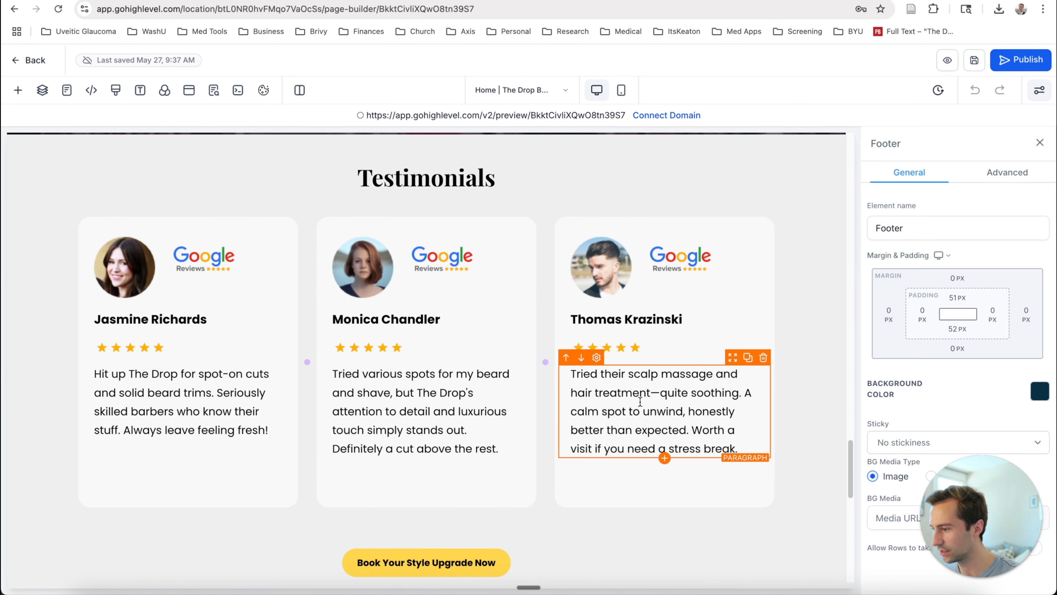
pyautogui.scroll(-15, 495, 412)
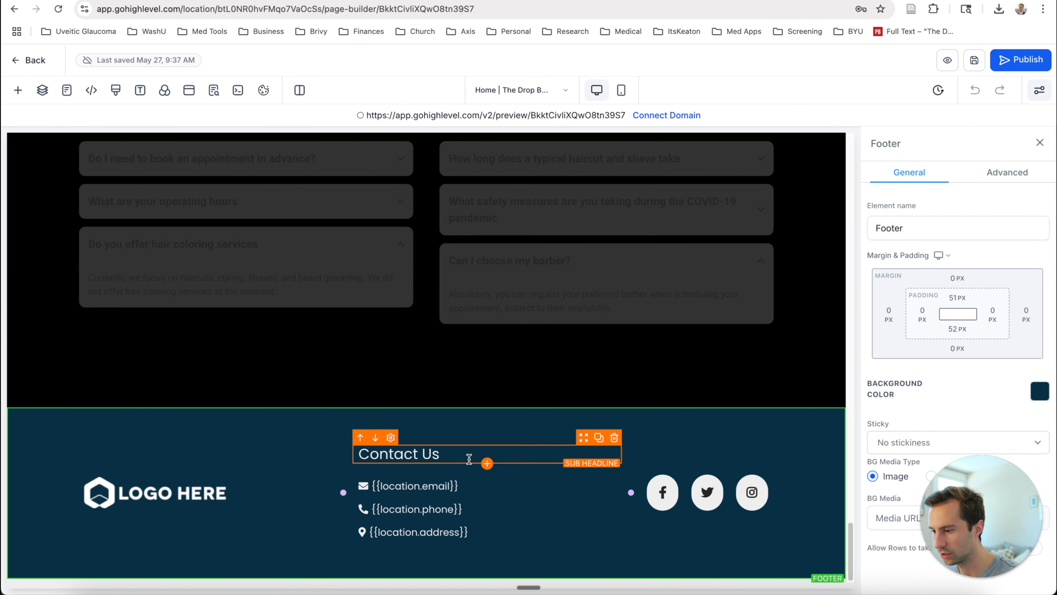
pyautogui.scroll(20, 562, 372)
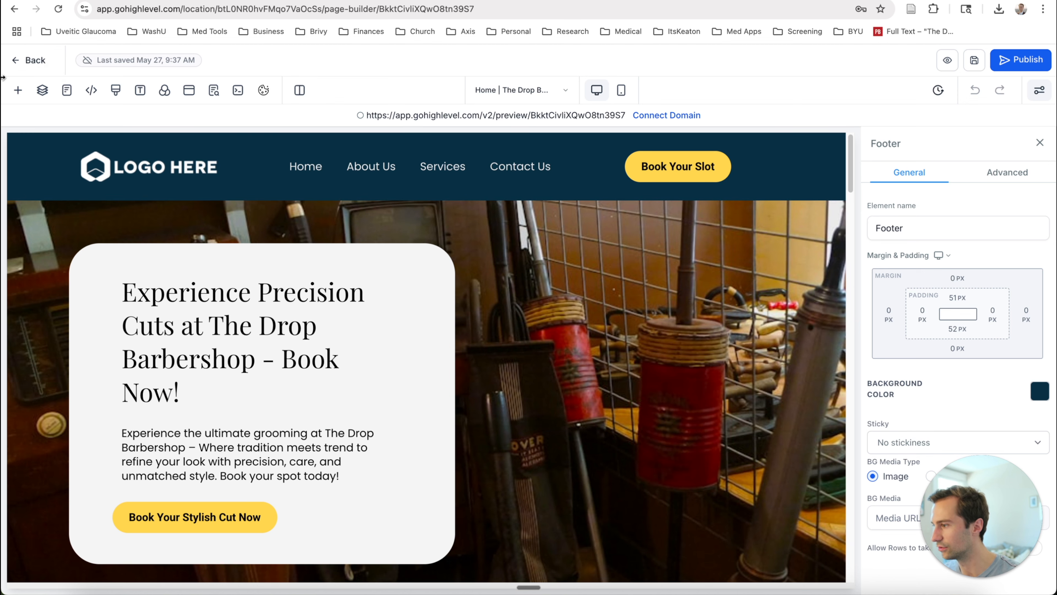
# Create a new blank funnel from the Funnels list.
pyautogui.click(36, 60)
pyautogui.click(887, 132)
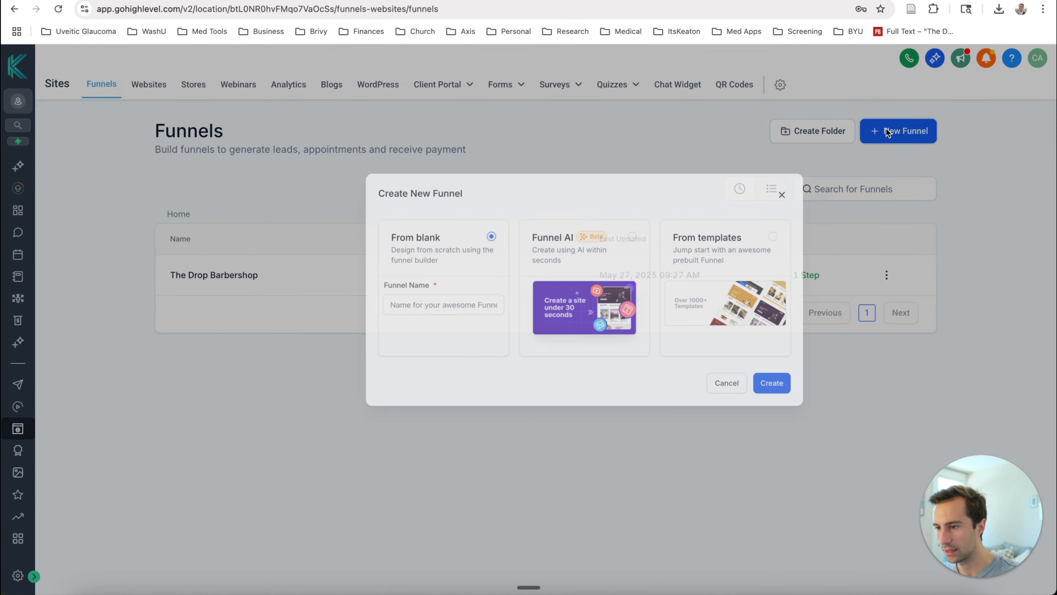
pyautogui.click(743, 430)
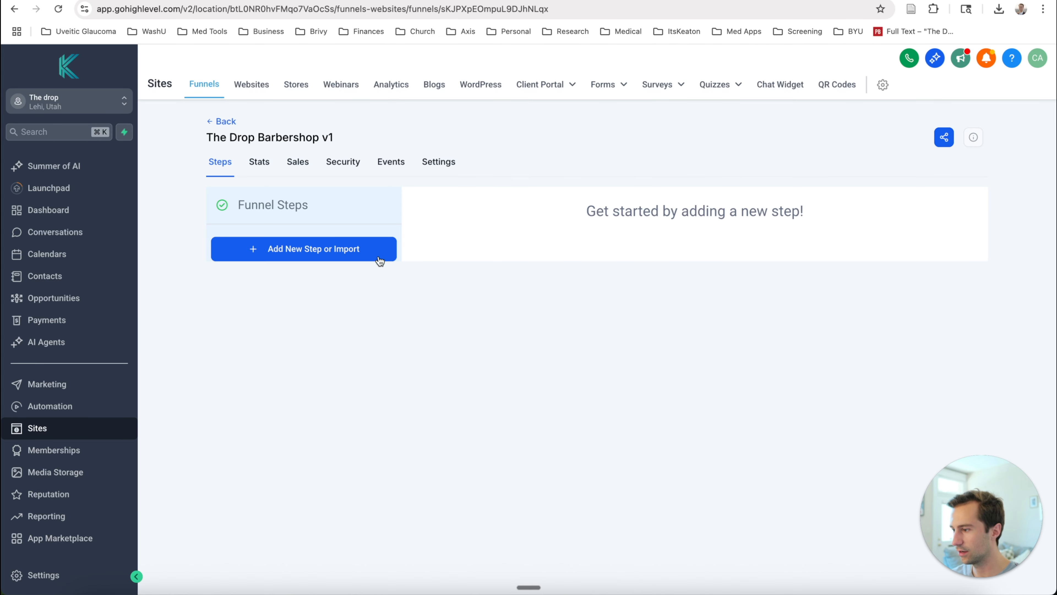
# Add the funnel's first step, named 'Step 1'.
pyautogui.click(323, 252)
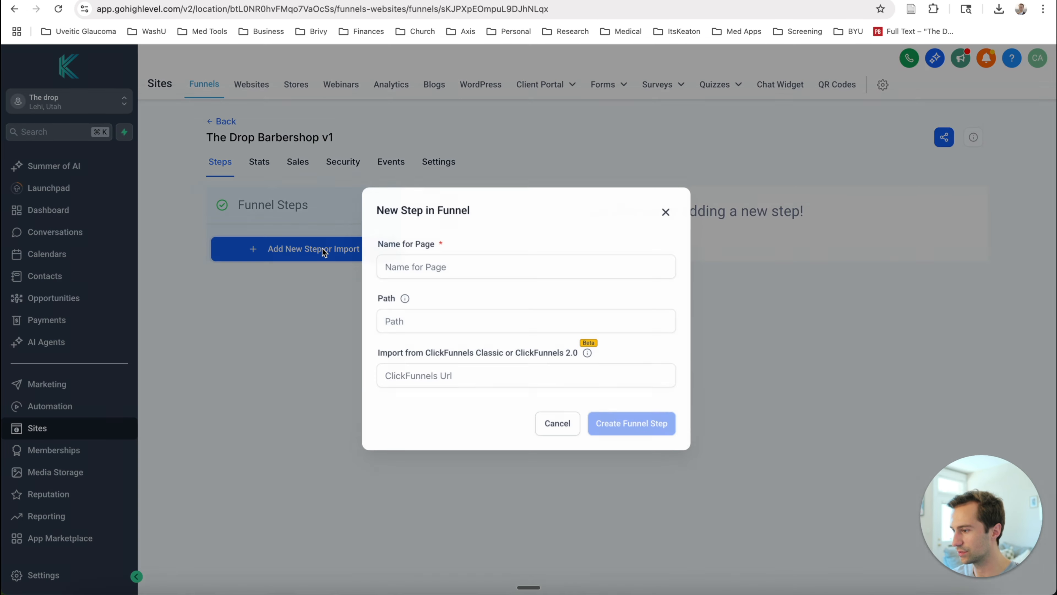
pyautogui.click(442, 264)
pyautogui.write('Step 1')
pyautogui.click(497, 386)
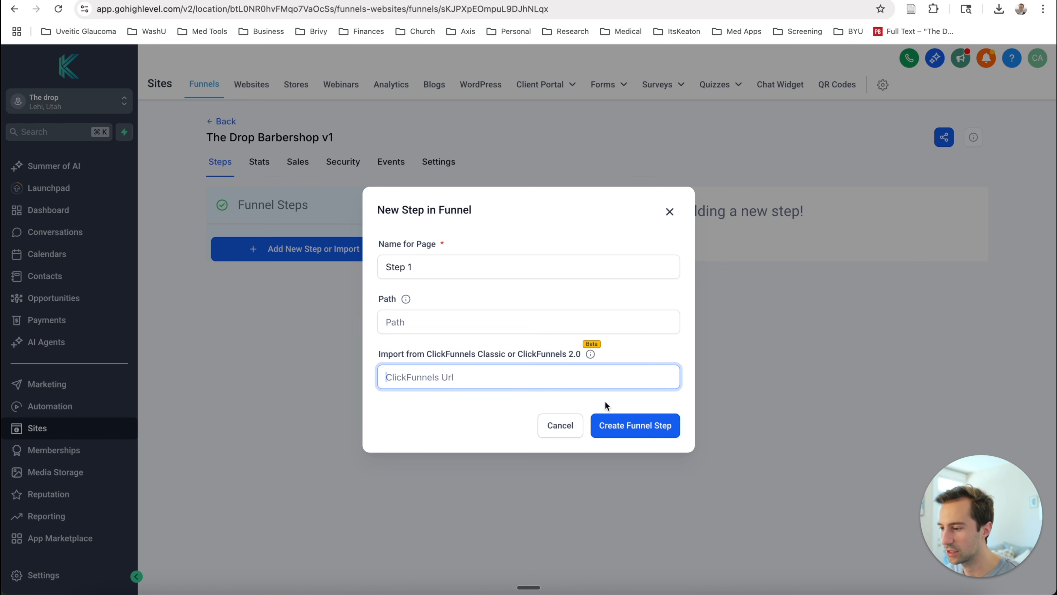
pyautogui.click(616, 425)
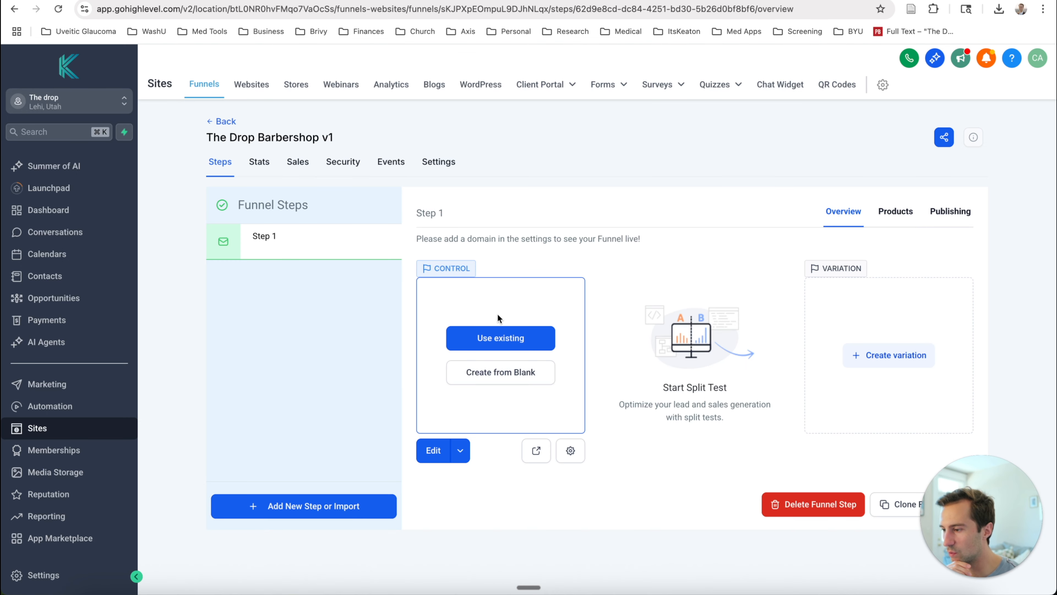
# Skip importing an existing page and start Step 1 from a blank page.
pyautogui.click(502, 337)
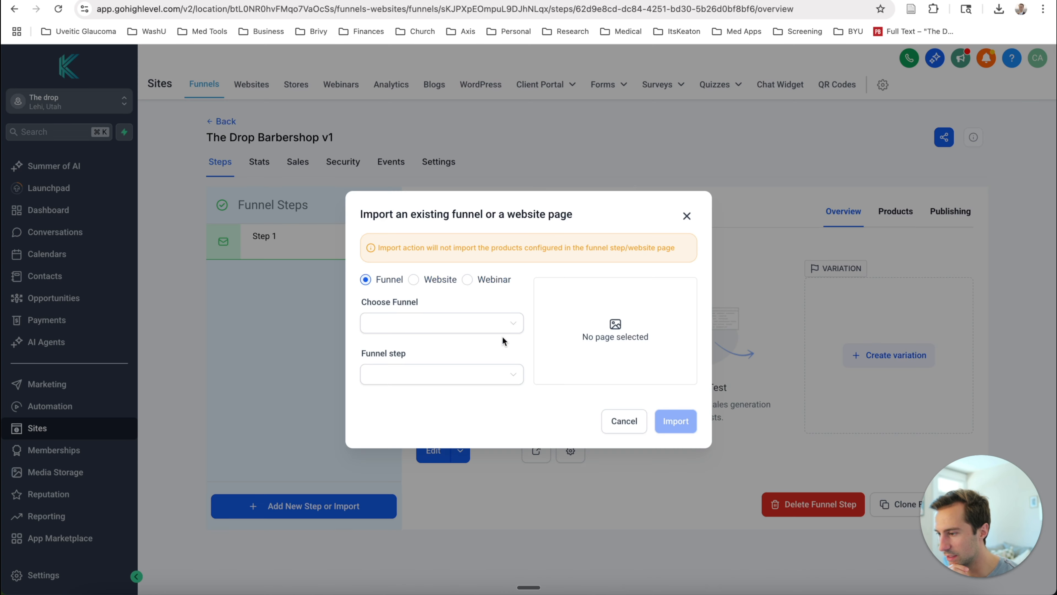
pyautogui.click(478, 324)
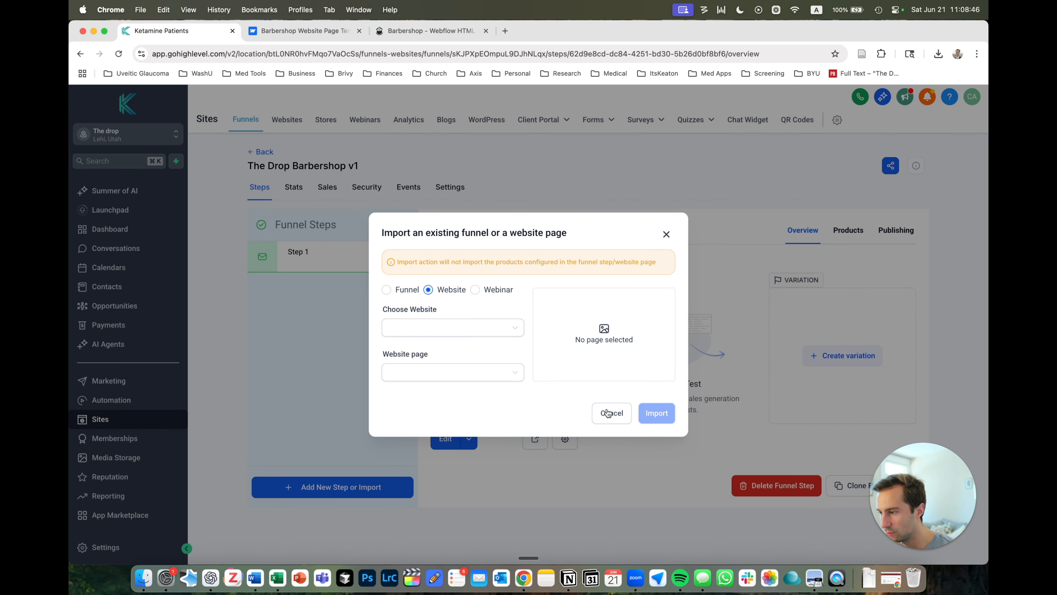
pyautogui.click(607, 413)
pyautogui.click(509, 369)
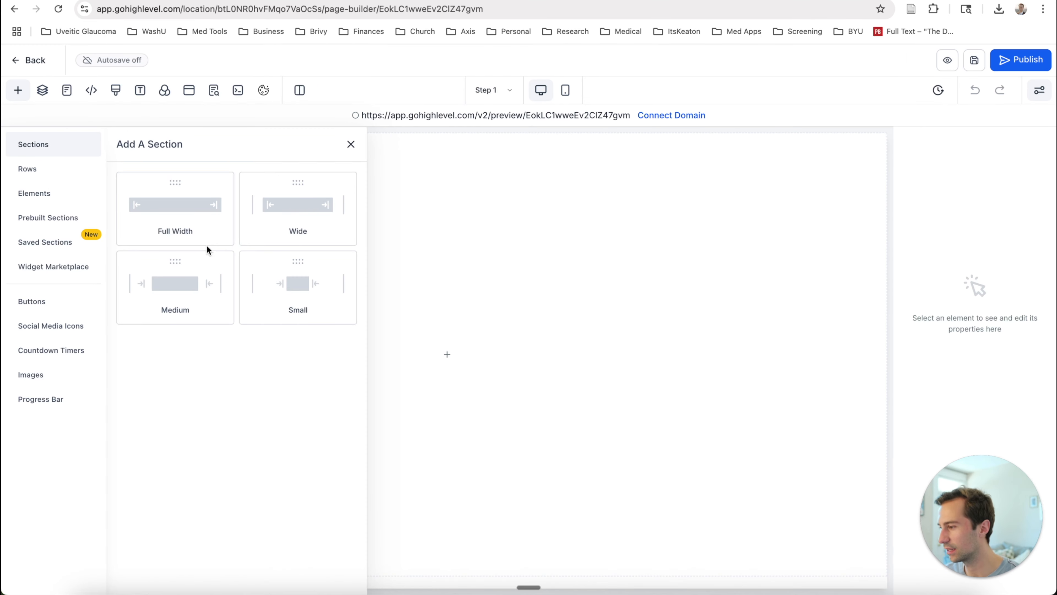
# Add a Full Width section containing a 1 Column row.
pyautogui.click(188, 221)
pyautogui.click(391, 1)
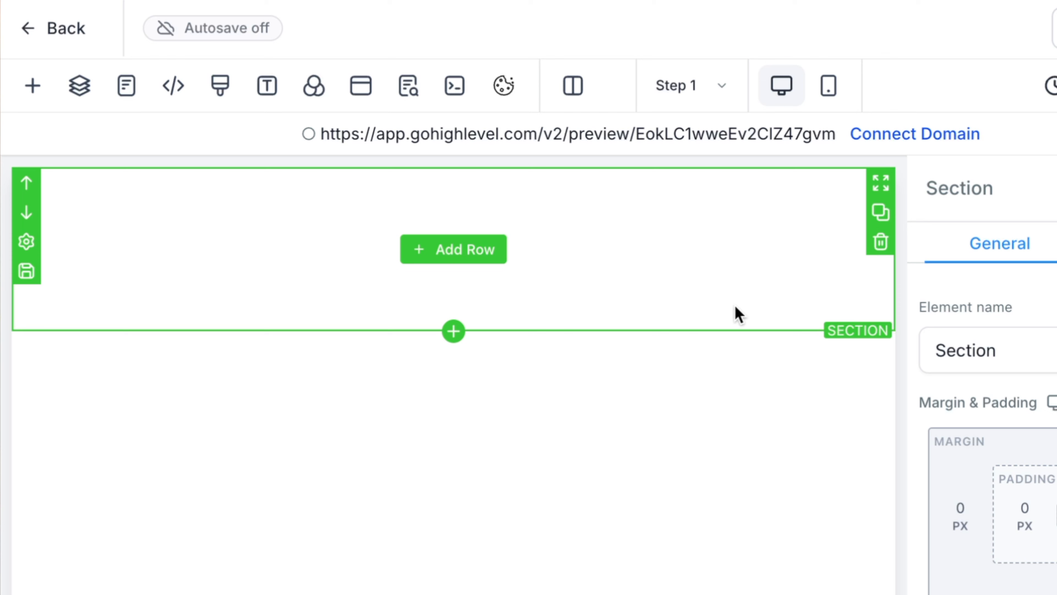
pyautogui.click(447, 252)
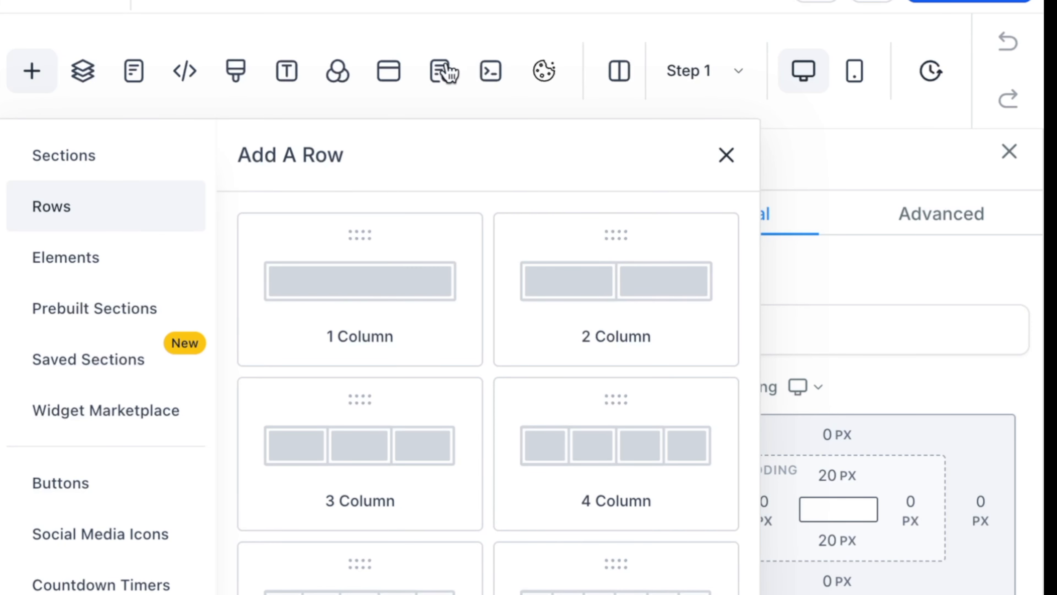
pyautogui.click(380, 265)
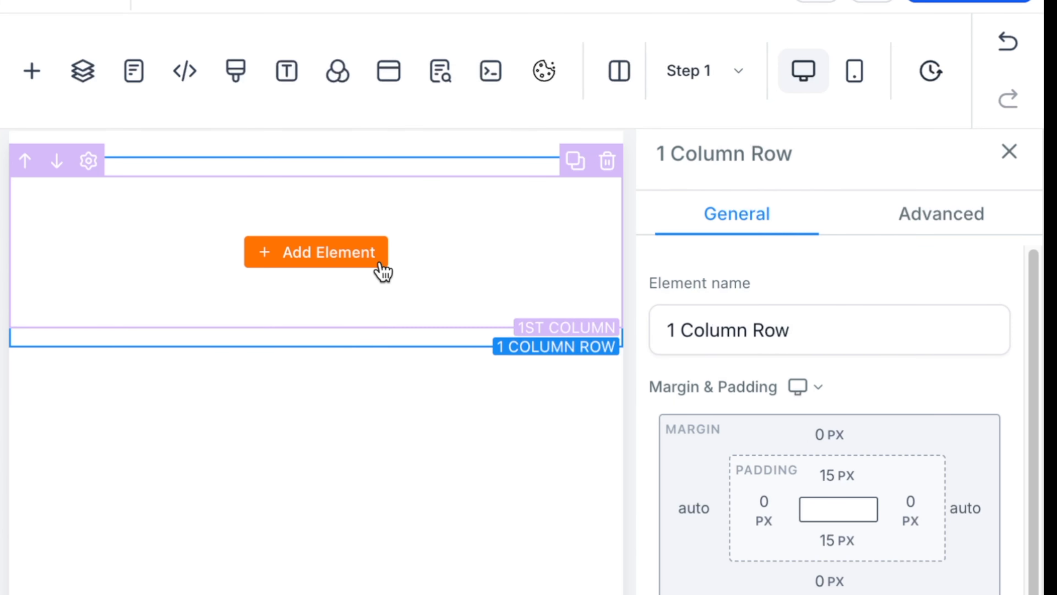
# Search the element library for 'image' and add an Image element to the row.
pyautogui.click(335, 262)
pyautogui.click(399, 231)
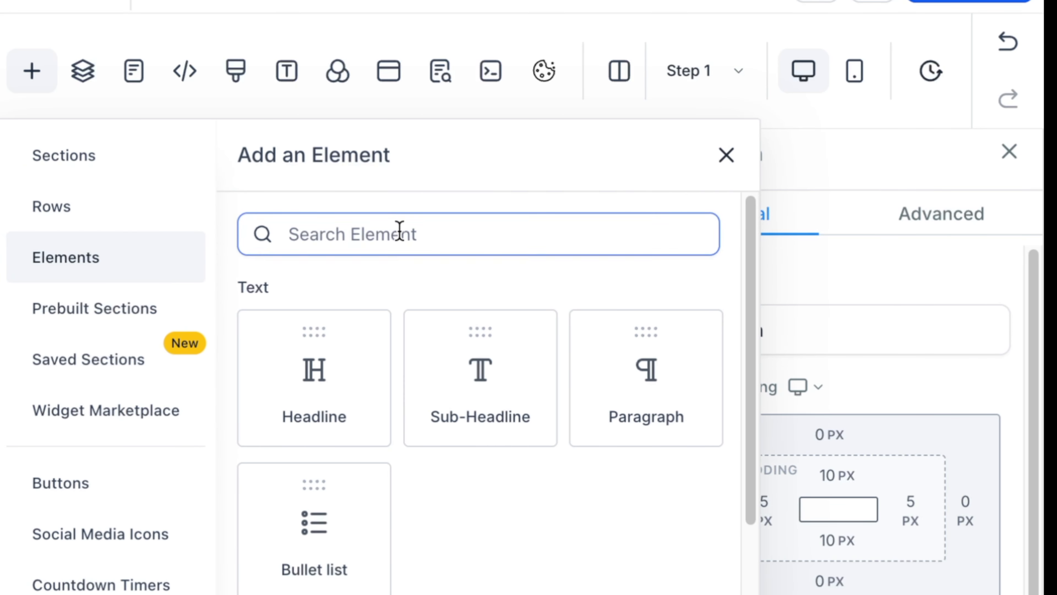
pyautogui.write('image')
pyautogui.rightClick(399, 231)
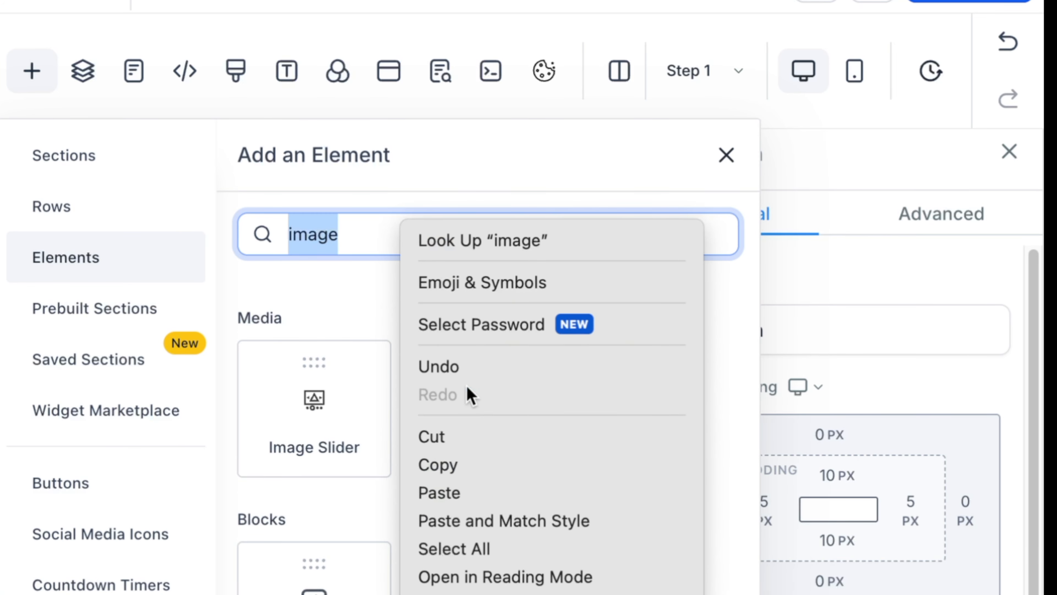
pyautogui.press('Escape')
pyautogui.click(483, 385)
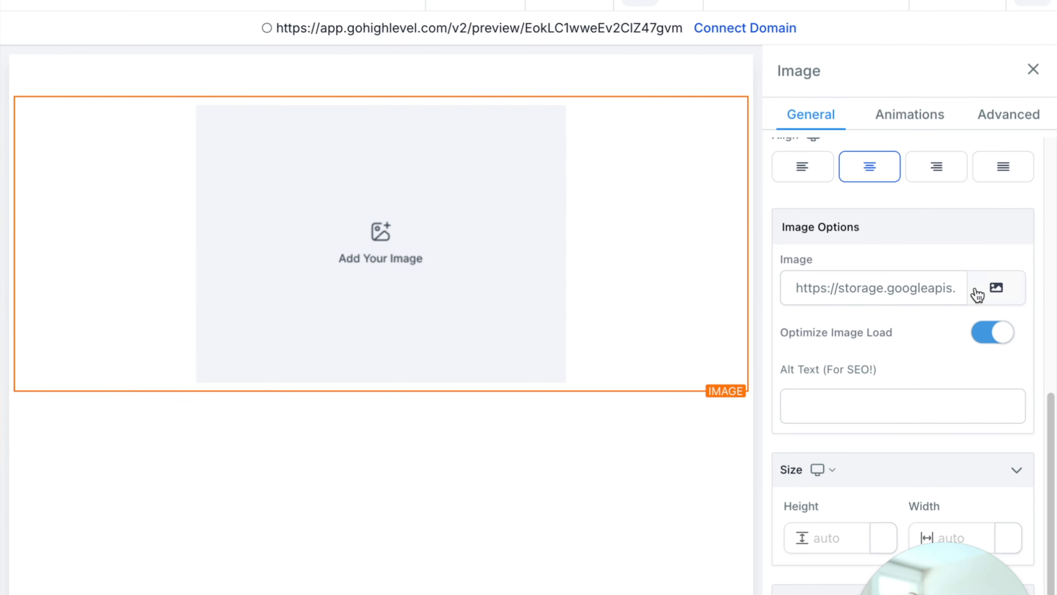
# Generate vector AI logos from the prompt 'Logo for a barbershop that is modern and cool'.
pyautogui.click(994, 288)
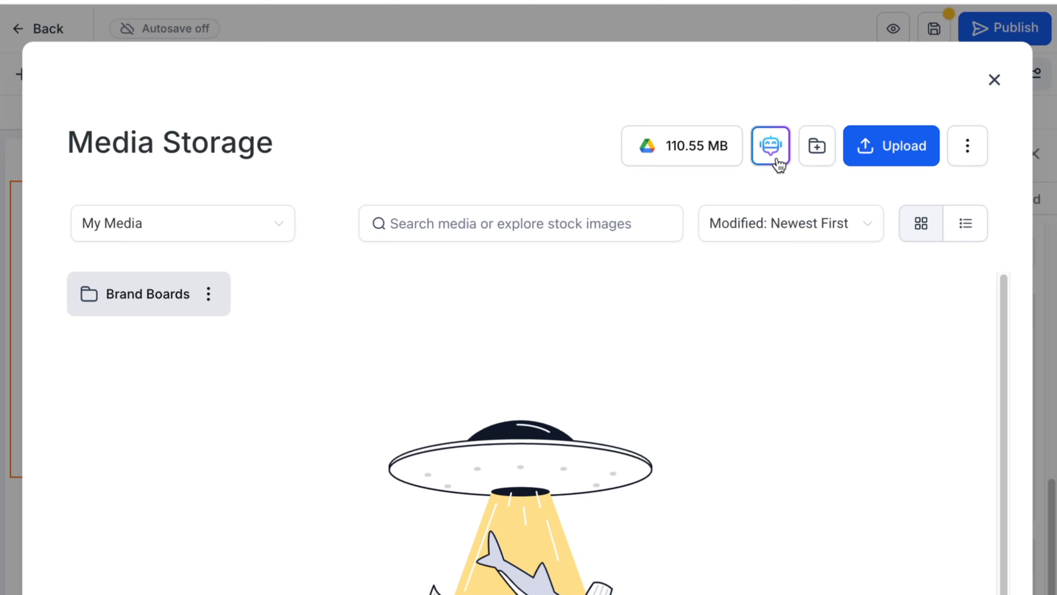
pyautogui.click(770, 146)
pyautogui.click(588, 240)
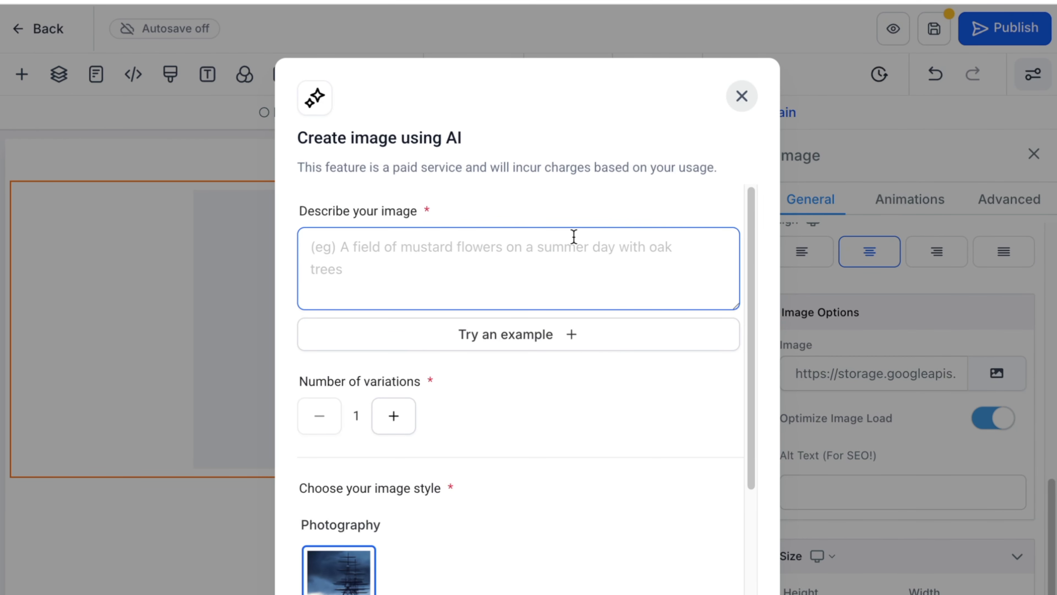
pyautogui.scroll(-5, 601, 507)
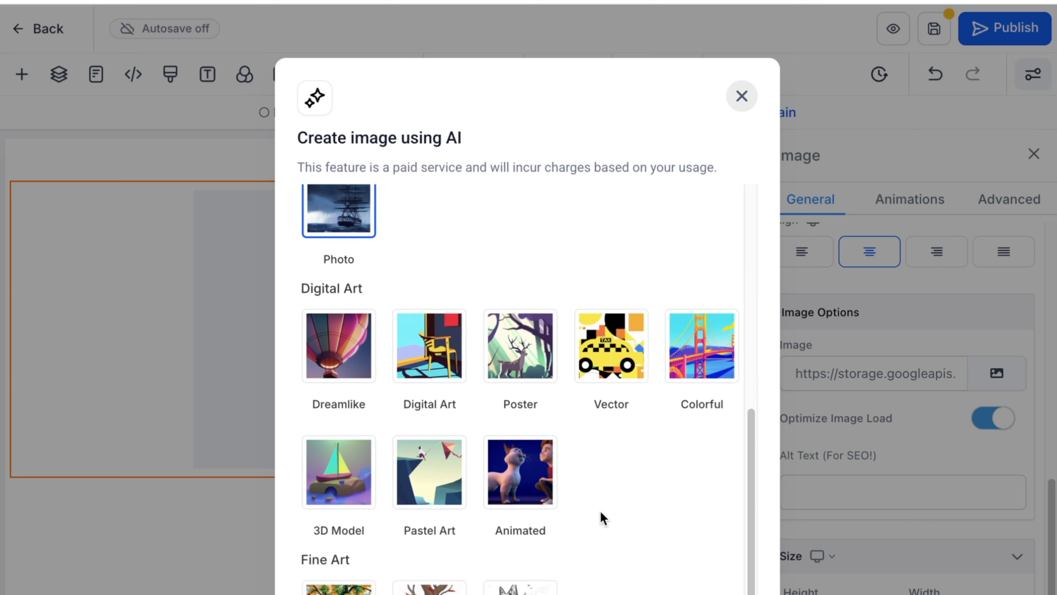
pyautogui.scroll(5, 603, 517)
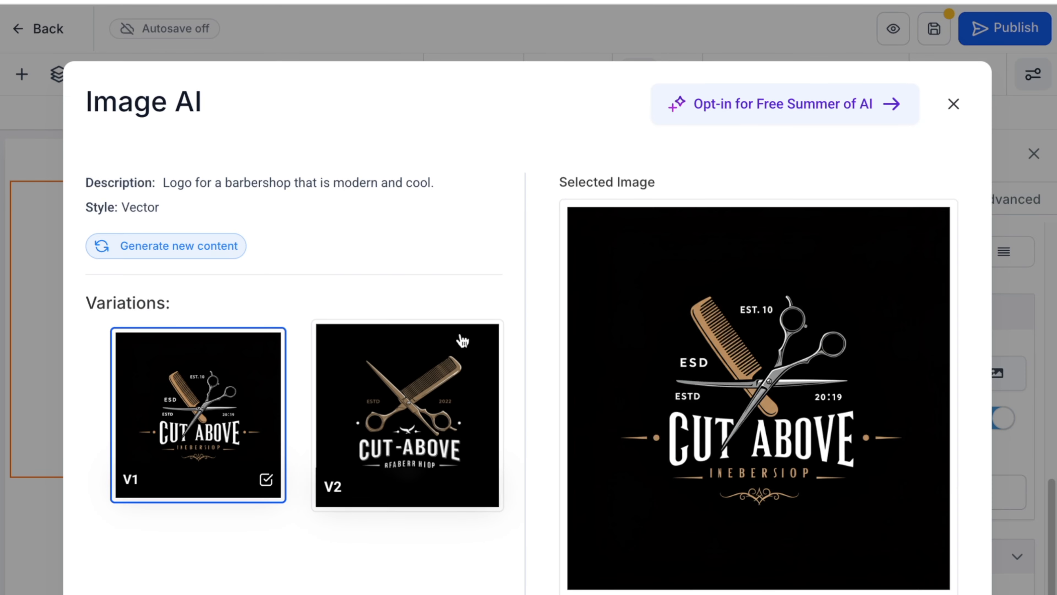
pyautogui.click(398, 377)
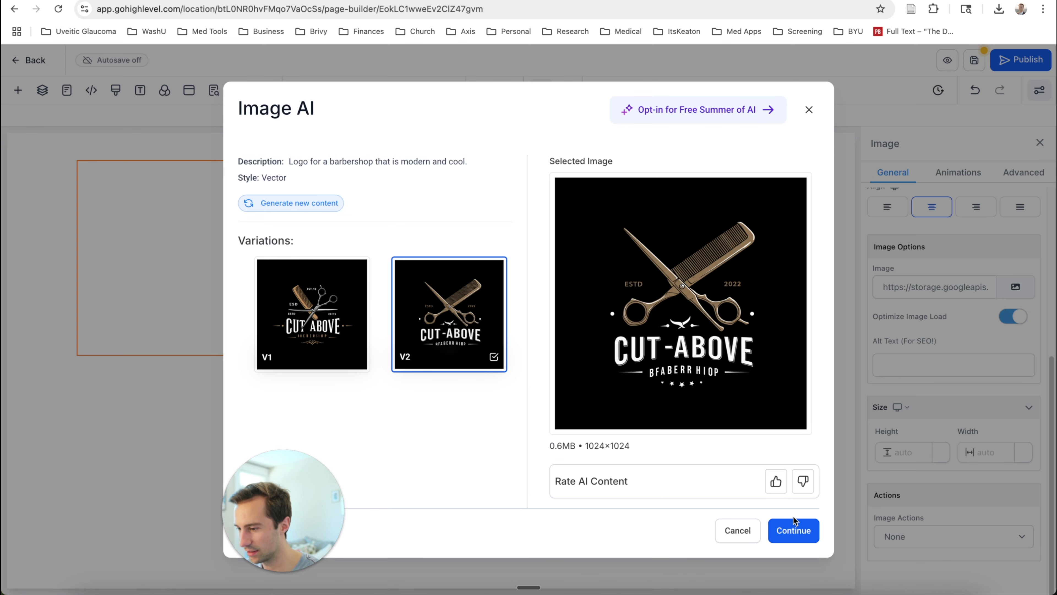
# Insert the generated CUT-ABOVE logo from the Content AI folder into the image element.
pyautogui.click(787, 525)
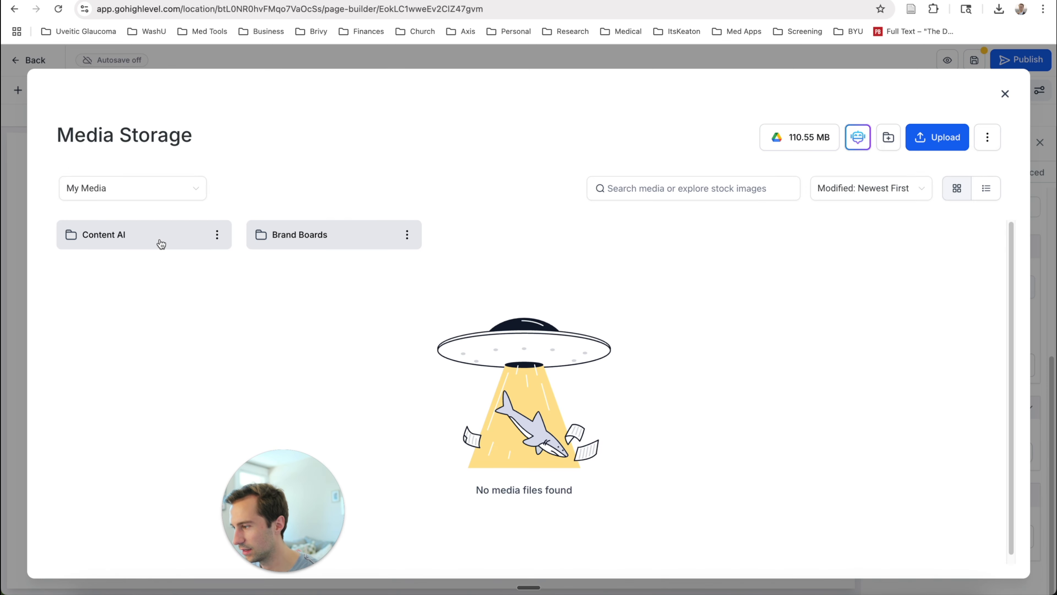
pyautogui.click(122, 235)
pyautogui.click(166, 343)
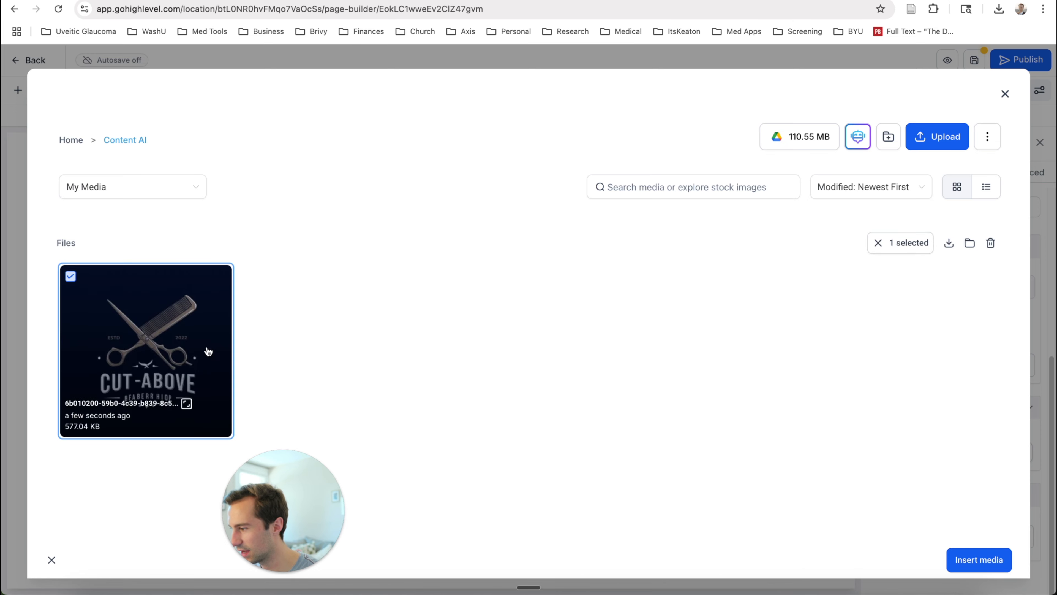
pyautogui.click(959, 569)
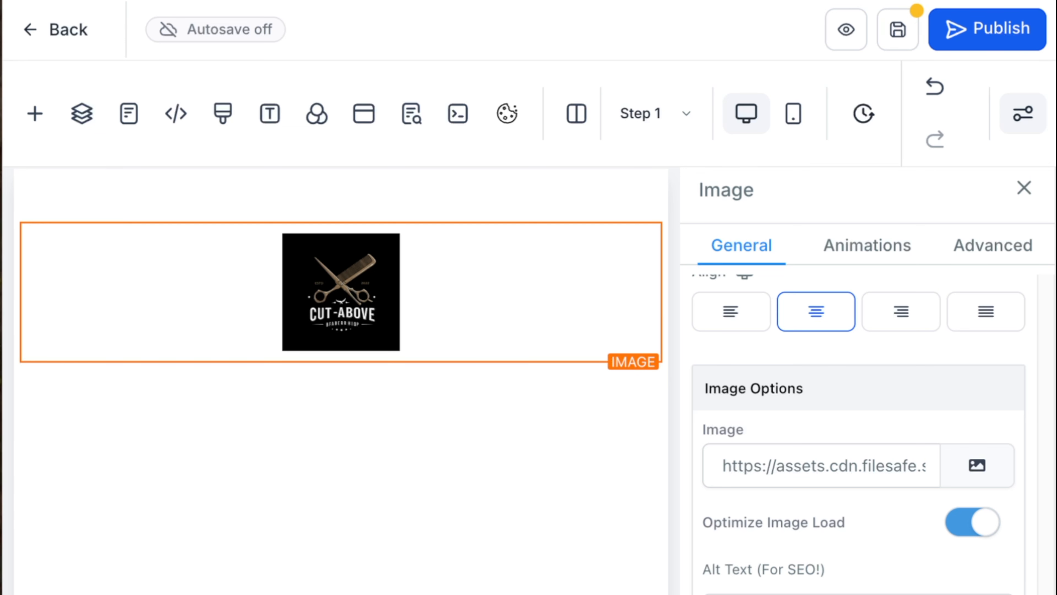
# Return the logo to full width in px and set its top padding to 0.
pyautogui.write('50')
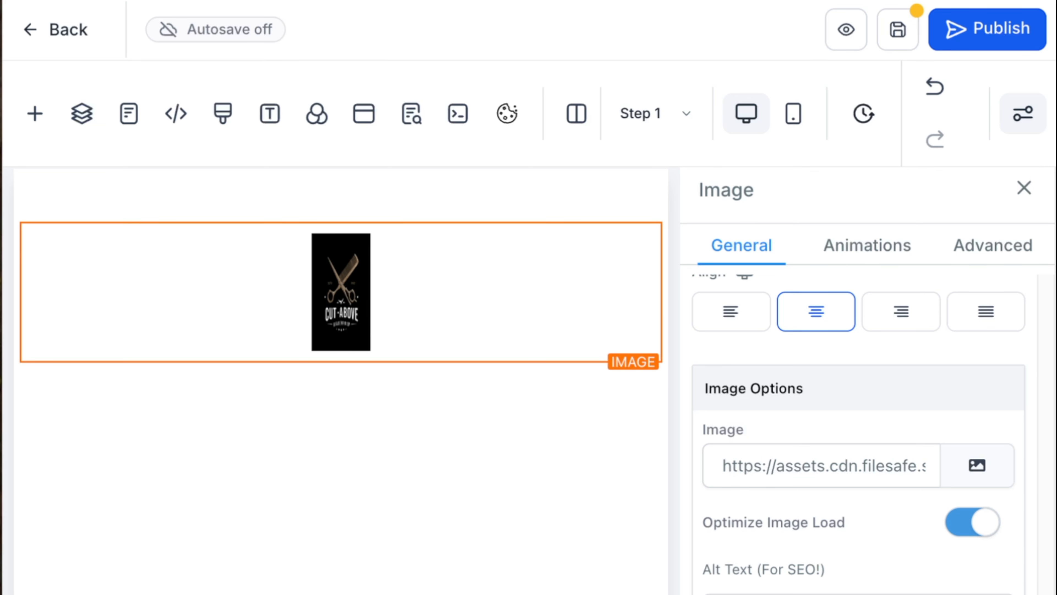
pyautogui.click(986, 591)
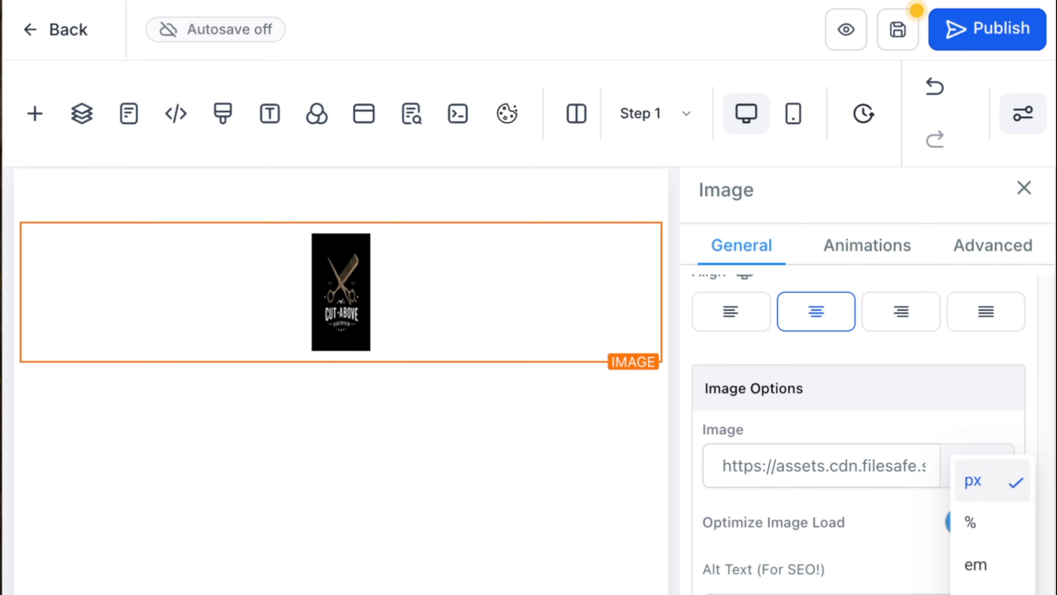
pyautogui.click(978, 592)
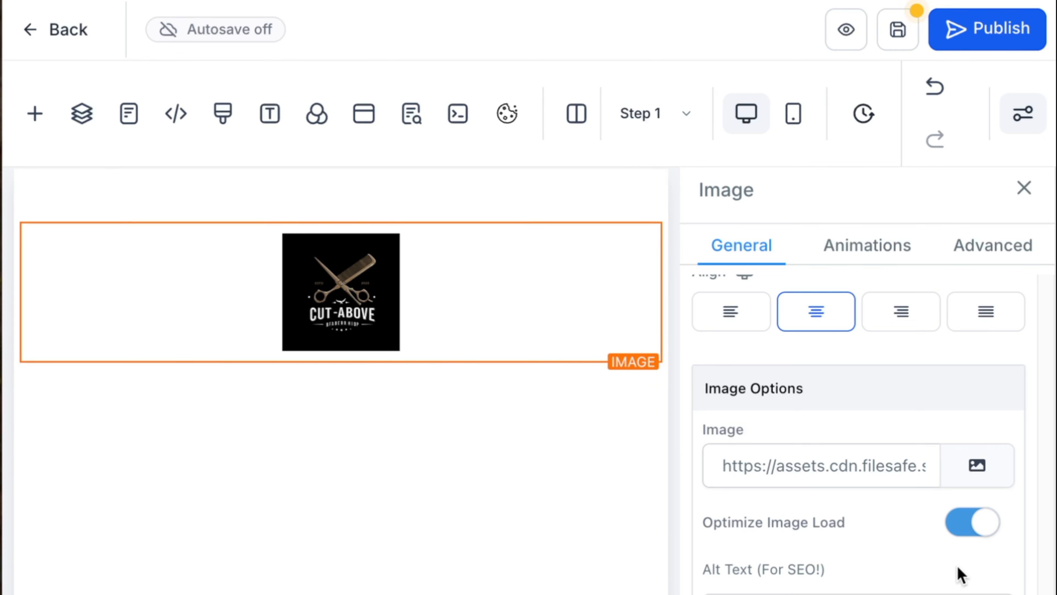
pyautogui.scroll(-5, 945, 566)
pyautogui.click(880, 397)
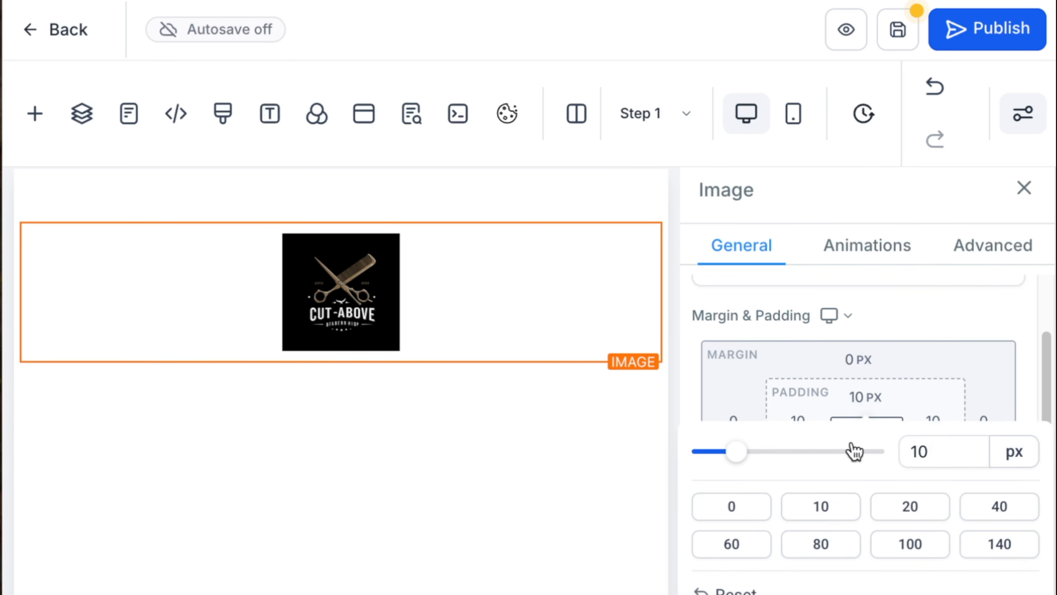
pyautogui.click(743, 509)
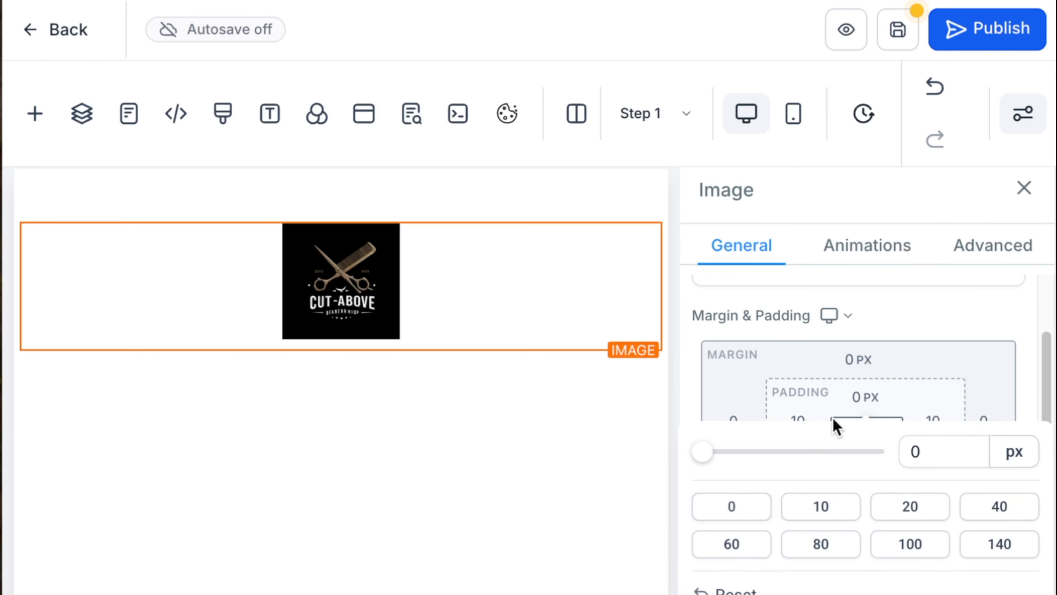
# Set the row's top padding to 0 and section bottom padding to 10 px, then add an element below the logo.
pyautogui.click(483, 224)
pyautogui.click(851, 397)
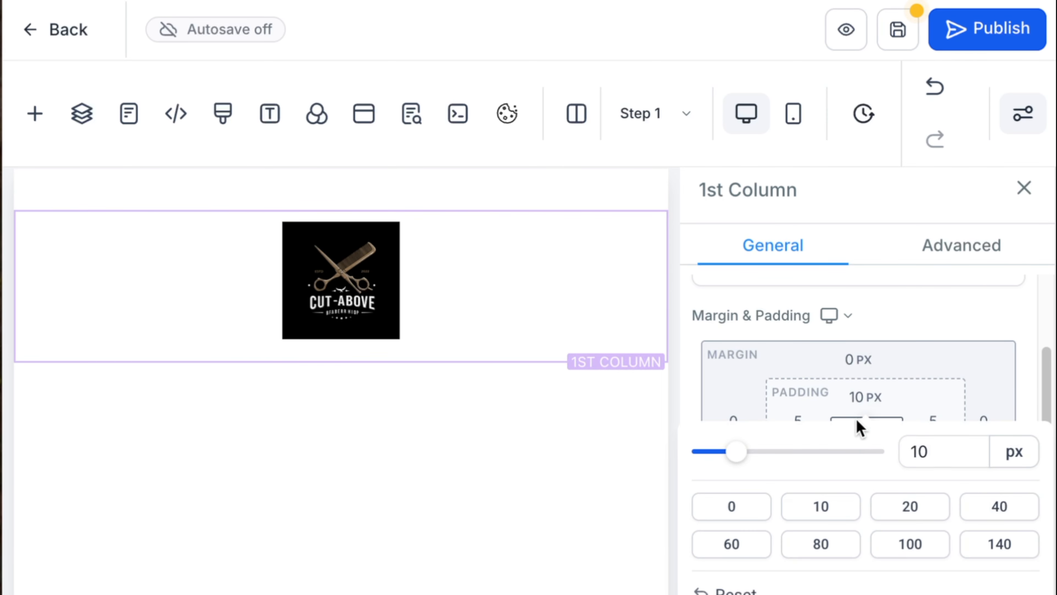
pyautogui.click(506, 214)
pyautogui.click(870, 464)
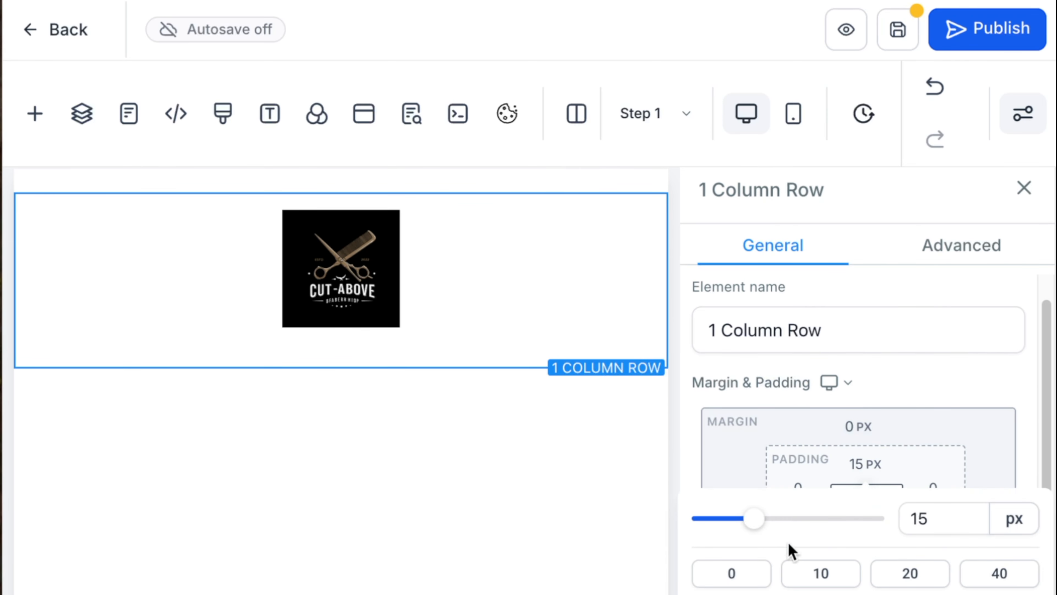
pyautogui.click(756, 574)
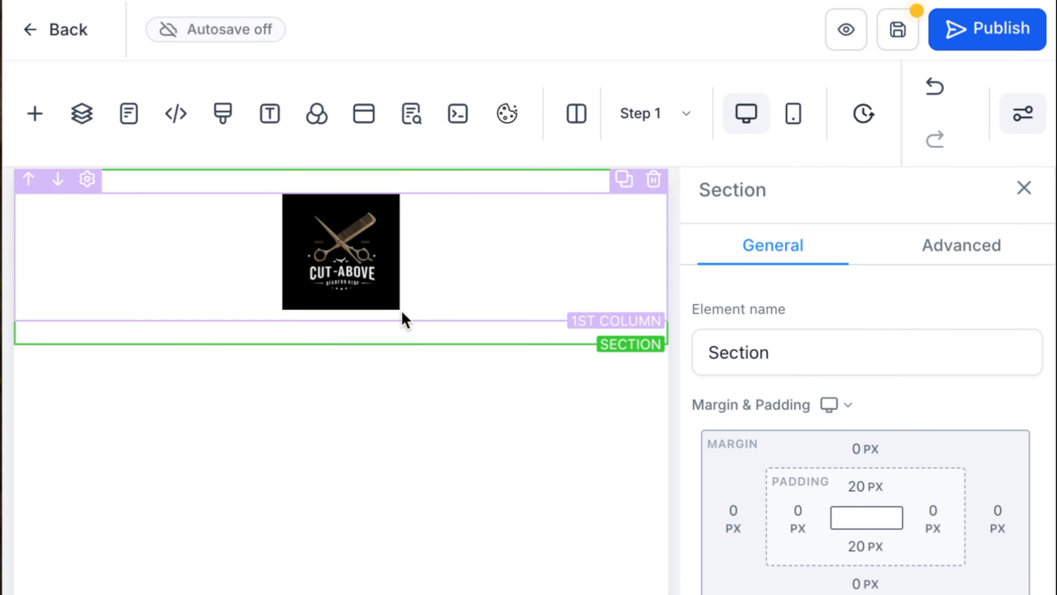
pyautogui.click(865, 546)
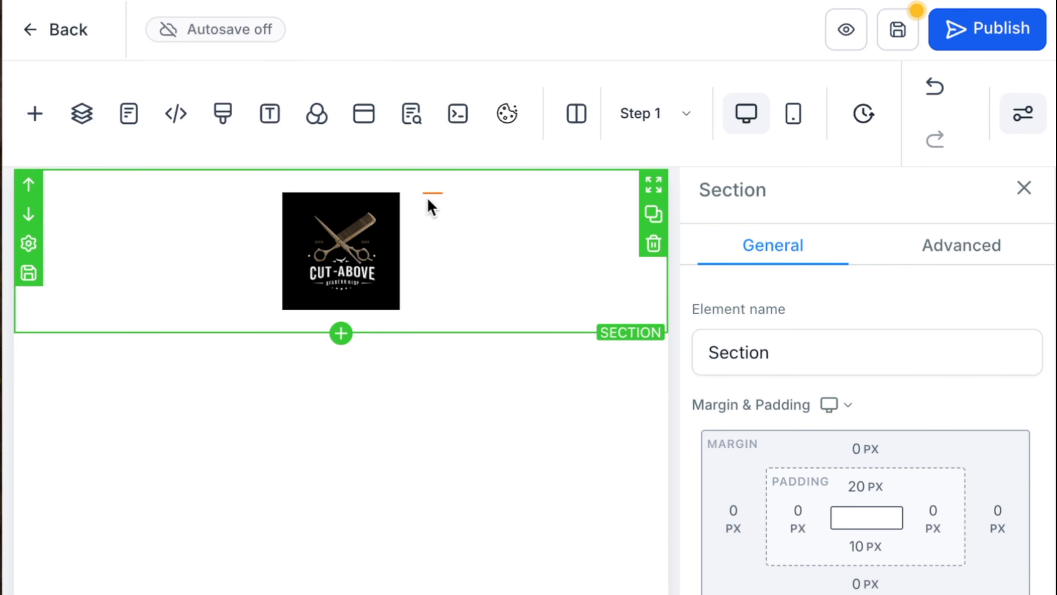
pyautogui.click(434, 267)
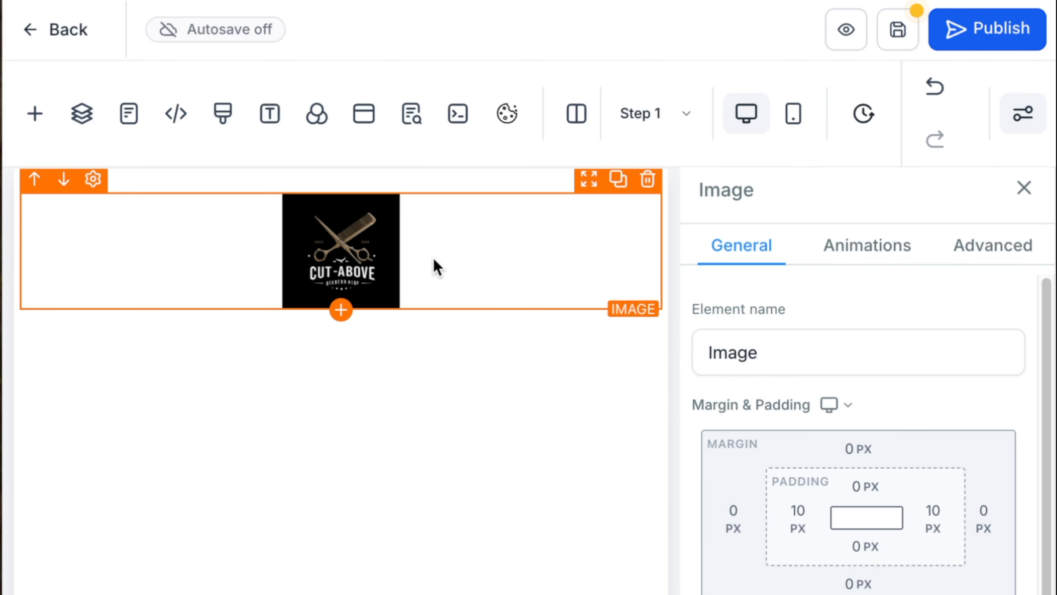
pyautogui.click(342, 309)
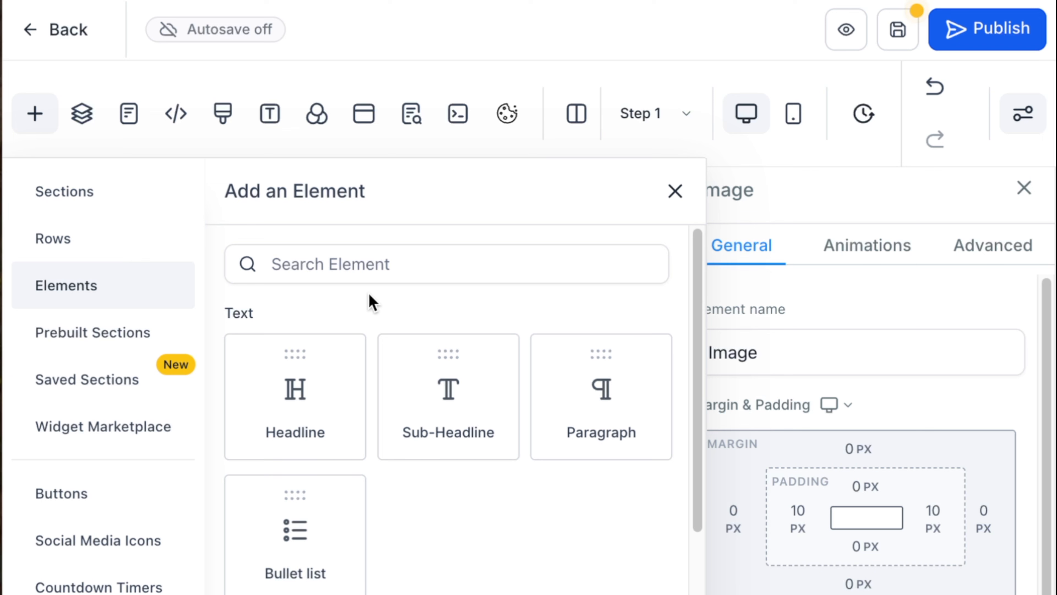
# Add a sub-headline with a 'Phone:' line and sample number below the logo, then start linking the number.
pyautogui.click(389, 262)
pyautogui.click(430, 418)
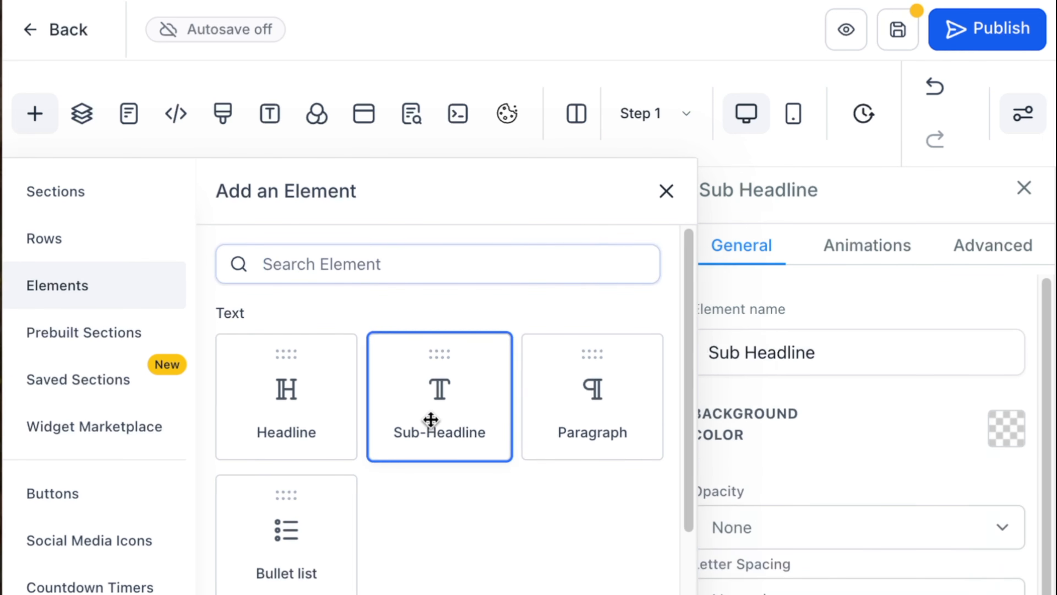
pyautogui.tripleClick(407, 329)
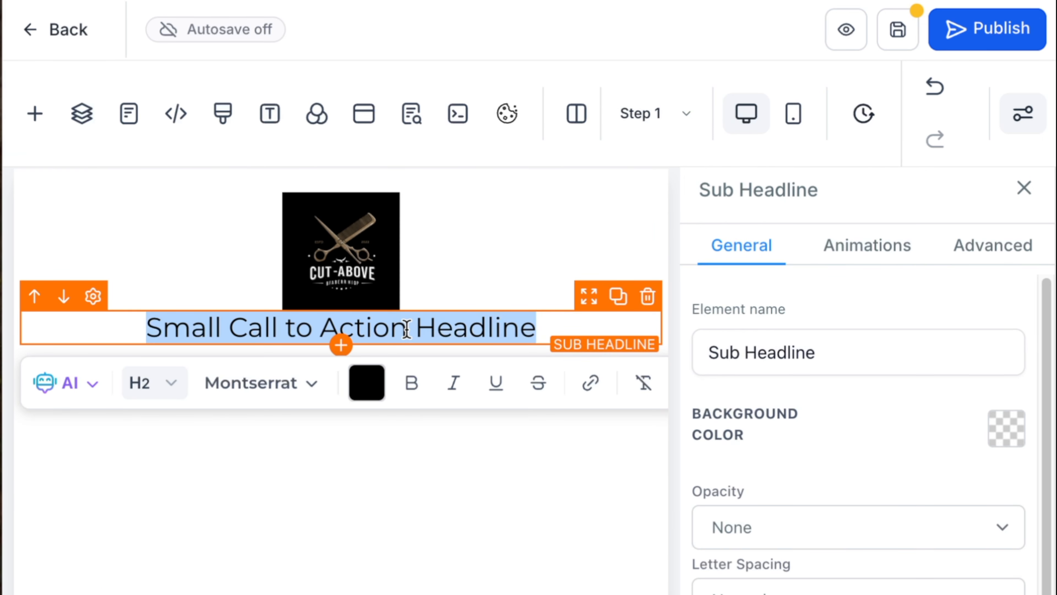
pyautogui.write('Phone: 123-456-7890')
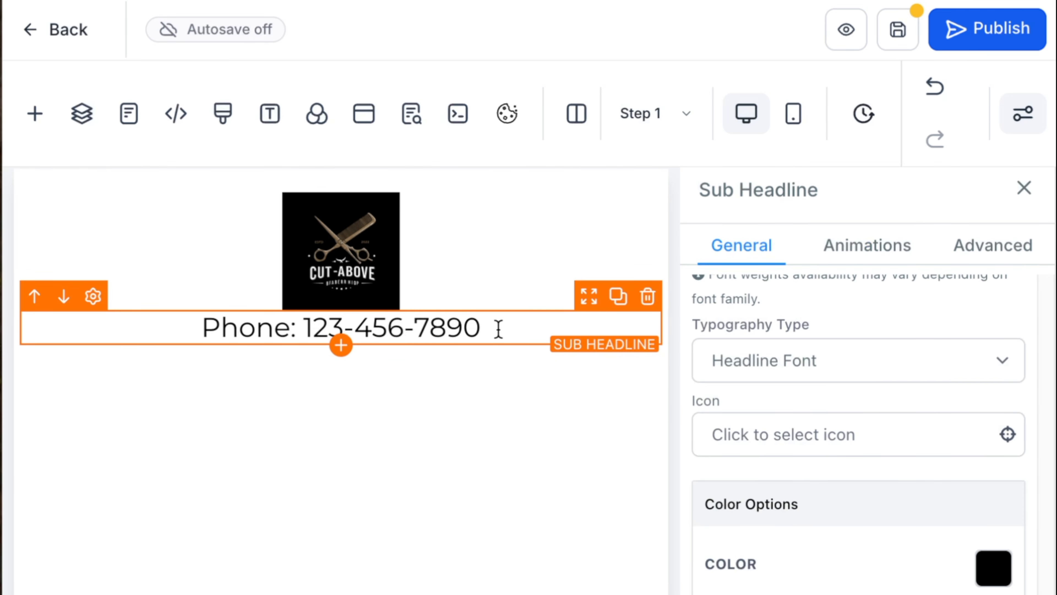
pyautogui.moveTo(498, 329); pyautogui.dragTo(303, 331)
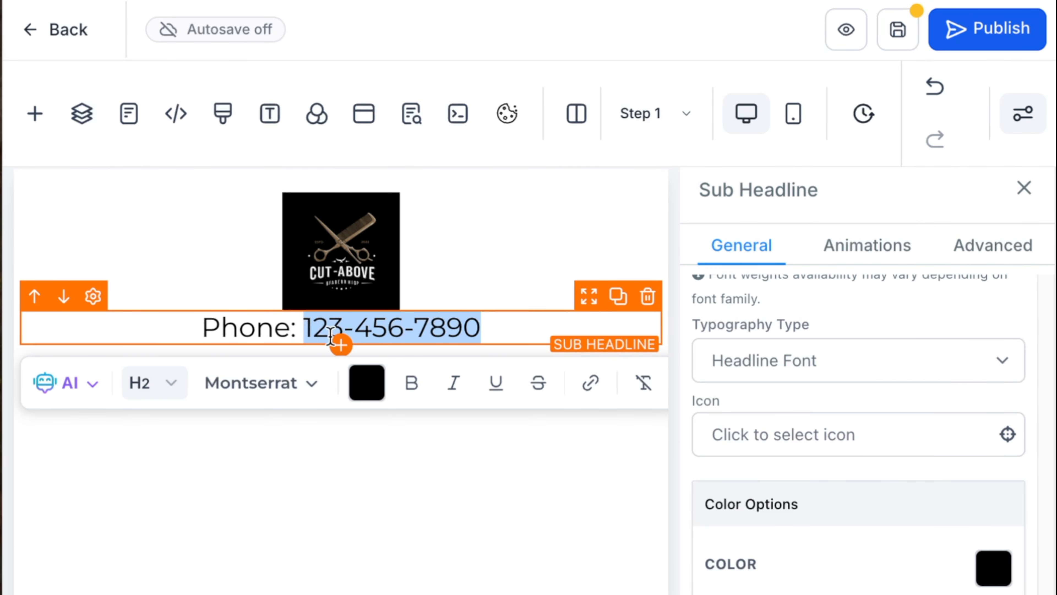
pyautogui.click(593, 385)
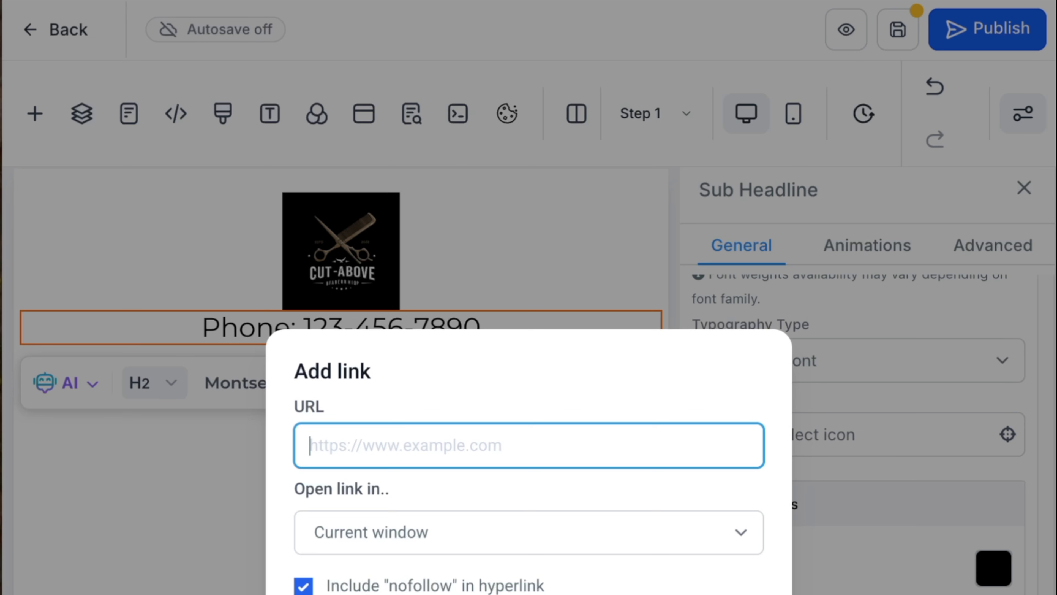
pyautogui.write('tel')
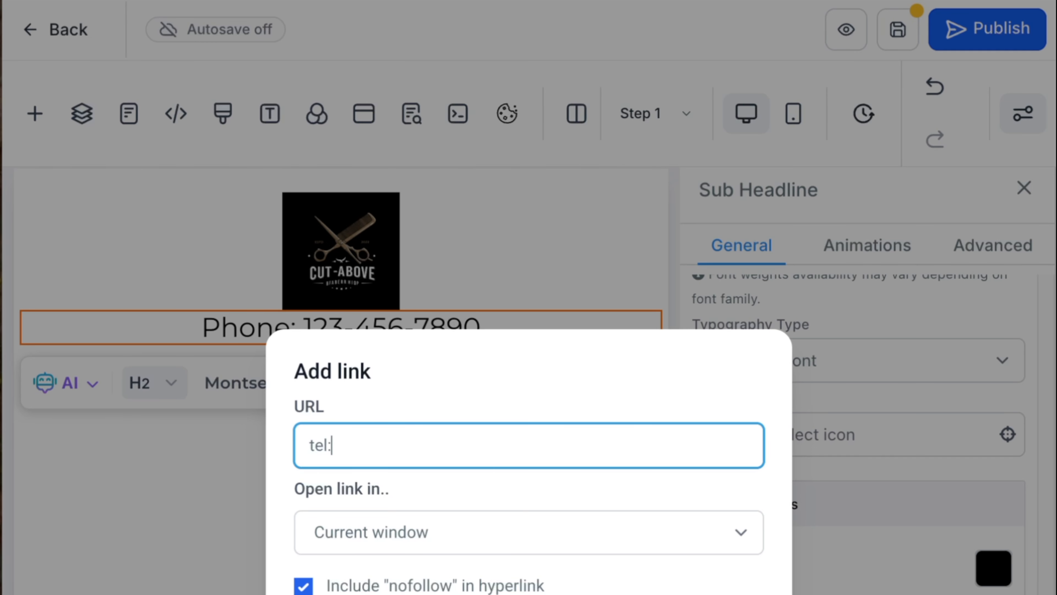
pyautogui.write(':123-456-7890')
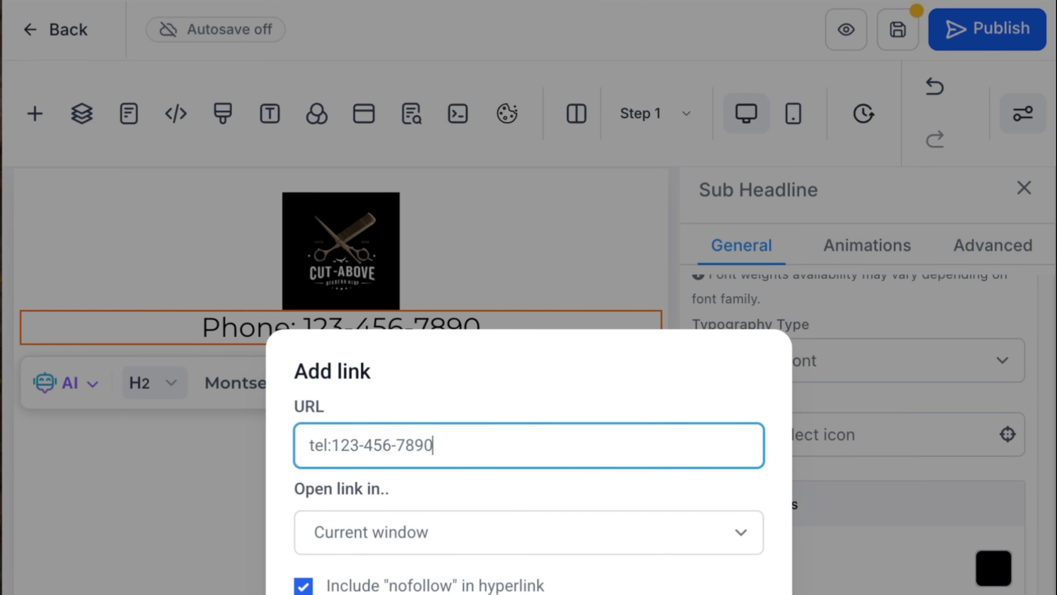
pyautogui.press('Return')
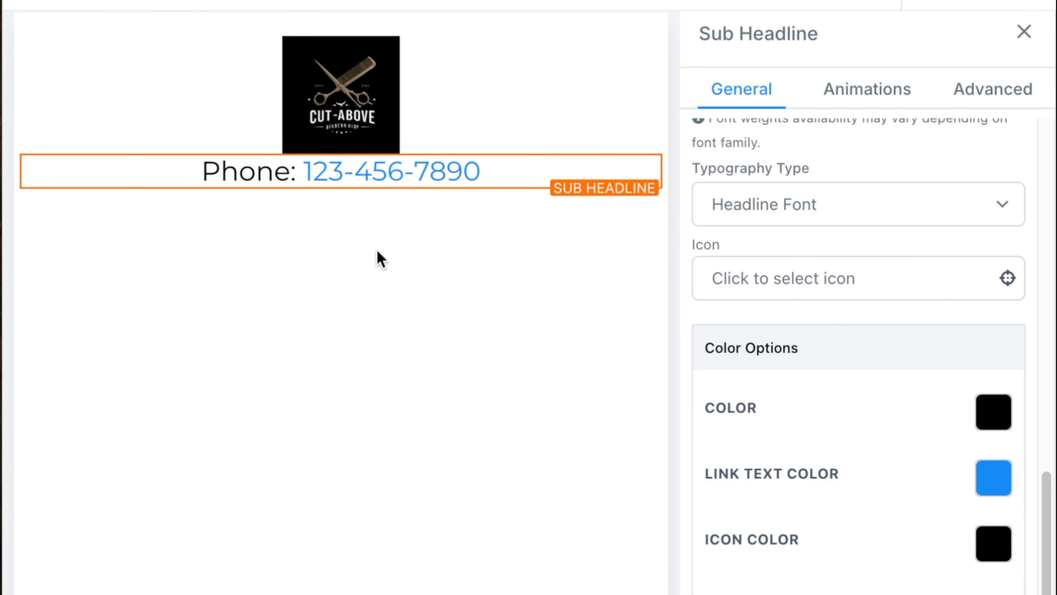
# Give the CUT-ABOVE logo image a 10 px bottom padding.
pyautogui.click(448, 132)
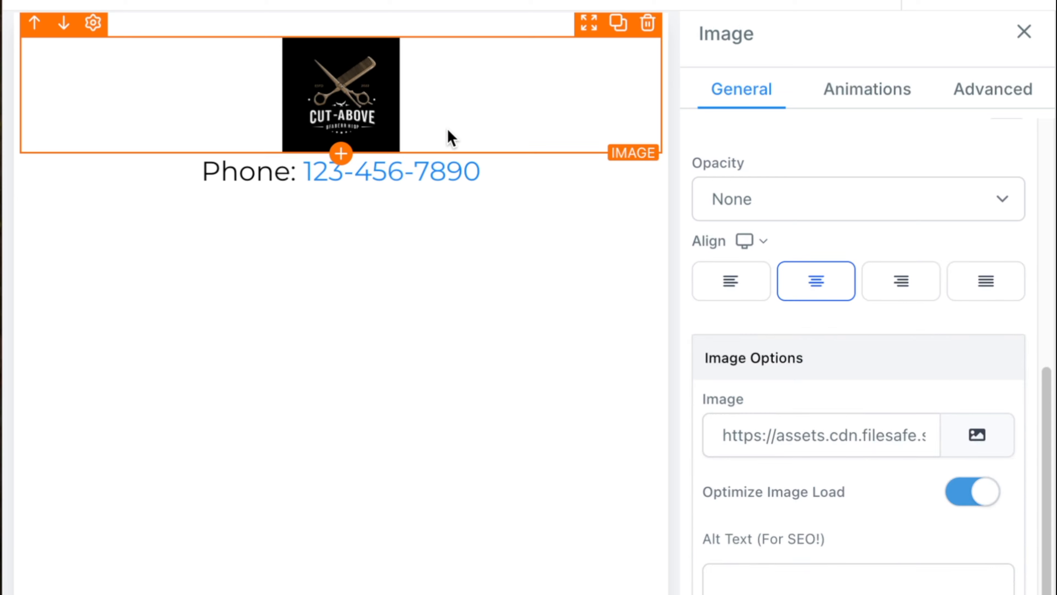
pyautogui.scroll(5, 861, 419)
pyautogui.click(866, 389)
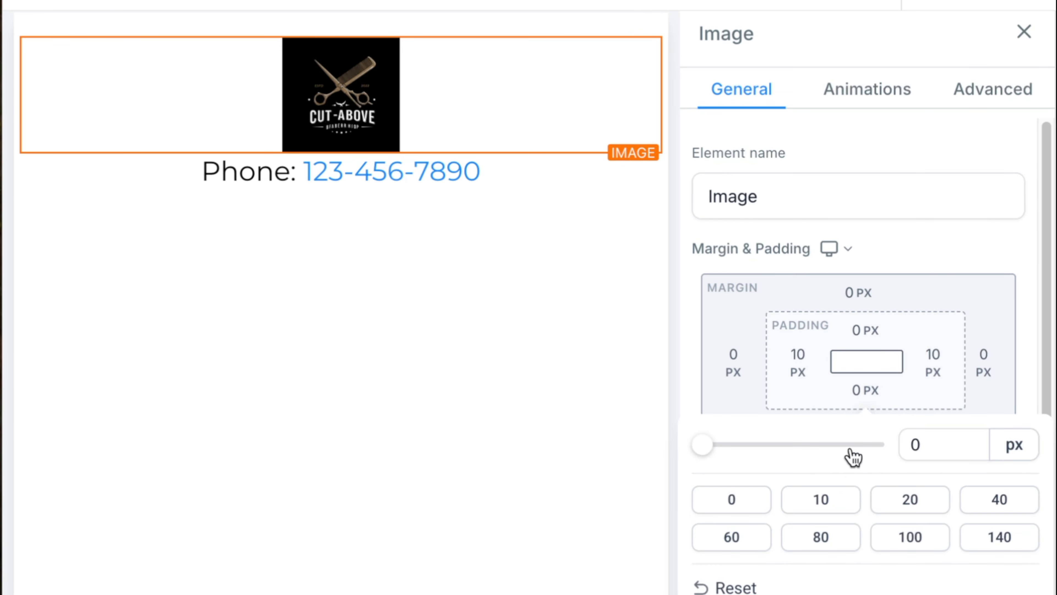
pyautogui.click(820, 500)
# Set the phone sub-headline's padding preset to 10 px.
pyautogui.click(524, 191)
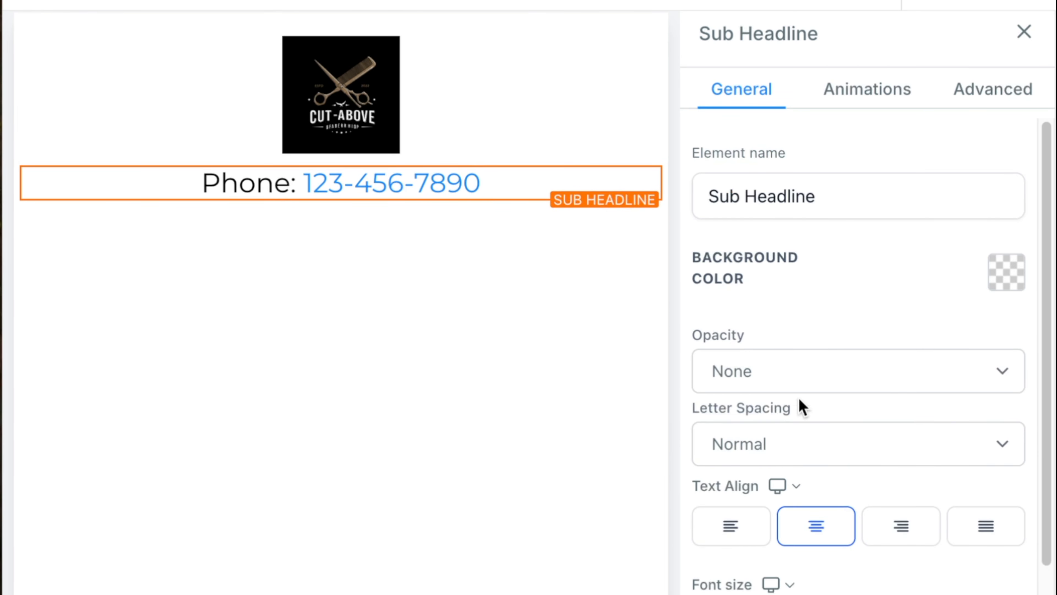
pyautogui.scroll(-10, 892, 547)
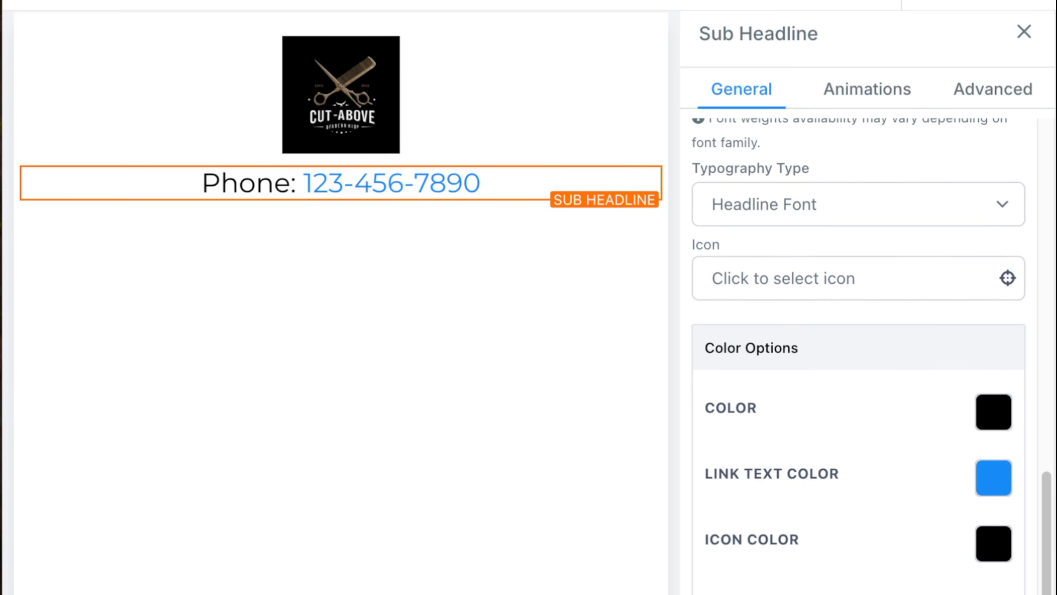
pyautogui.click(819, 578)
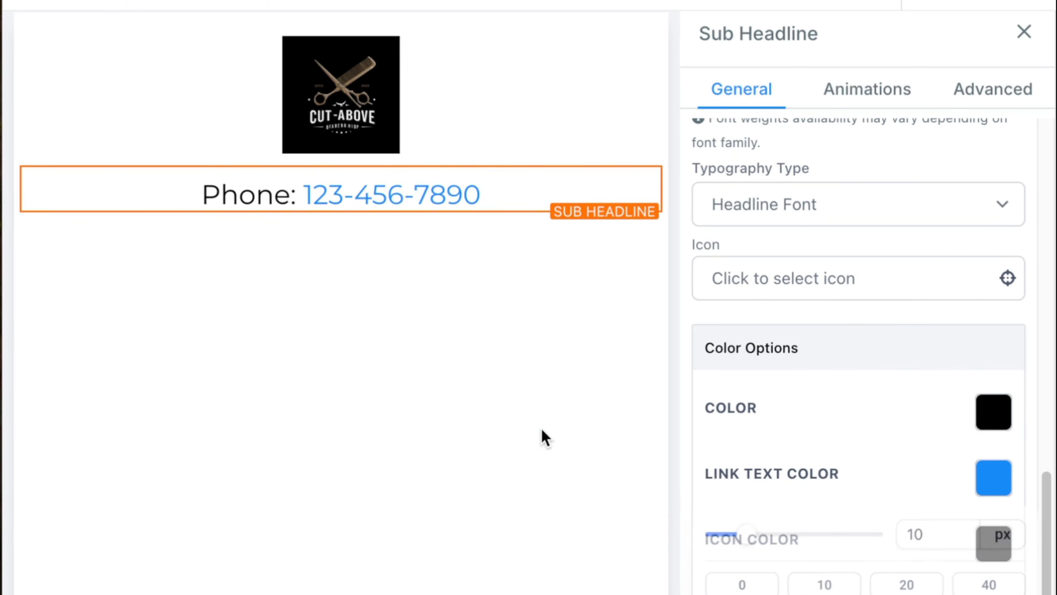
pyautogui.click(446, 100)
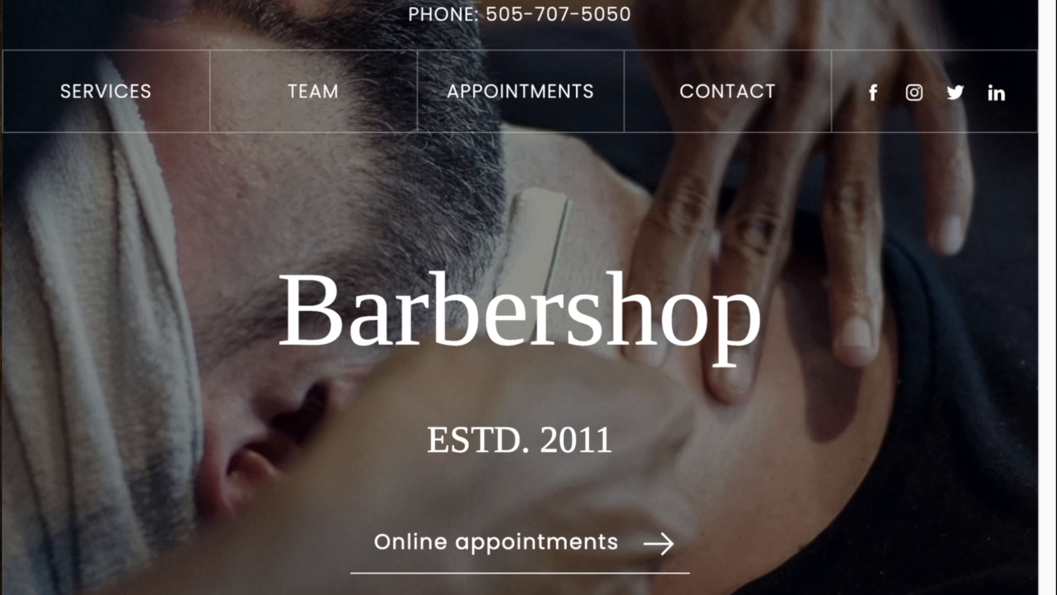
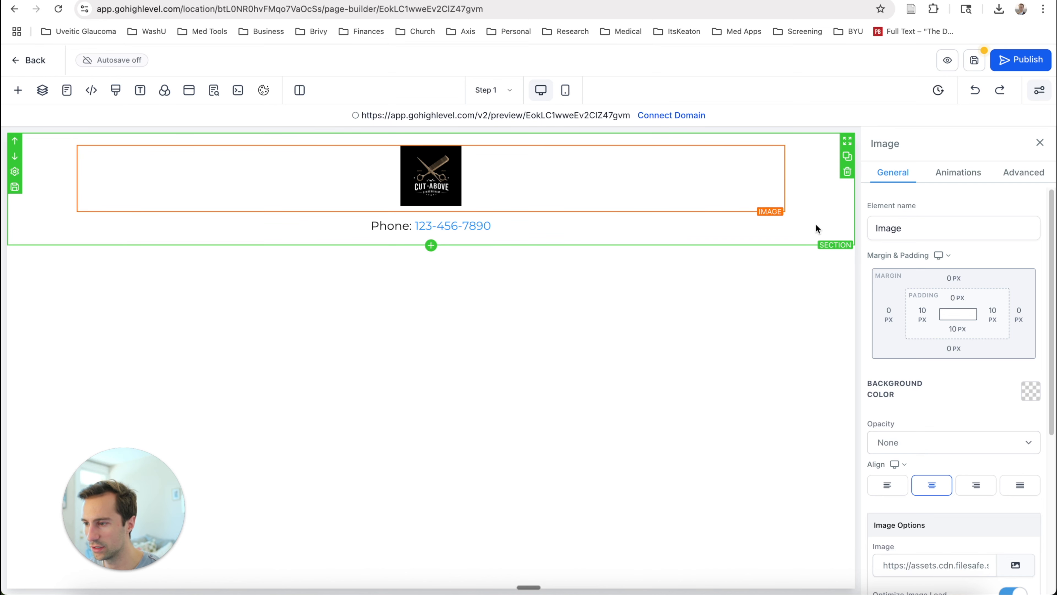
# Insert a 4 Column row into the header section, beneath the logo and phone line.
pyautogui.click(15, 92)
pyautogui.click(44, 146)
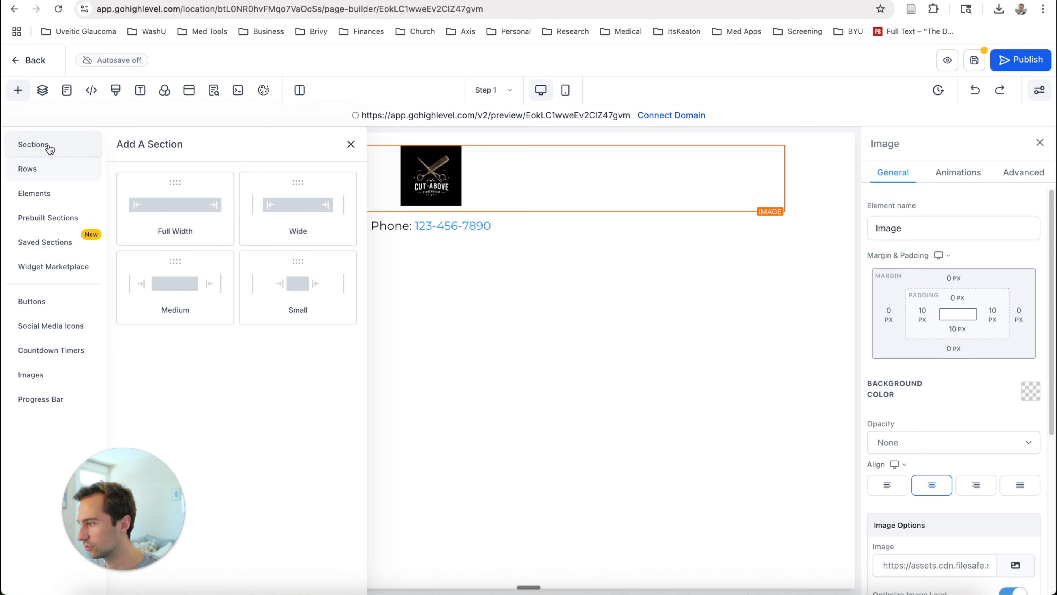
pyautogui.click(38, 168)
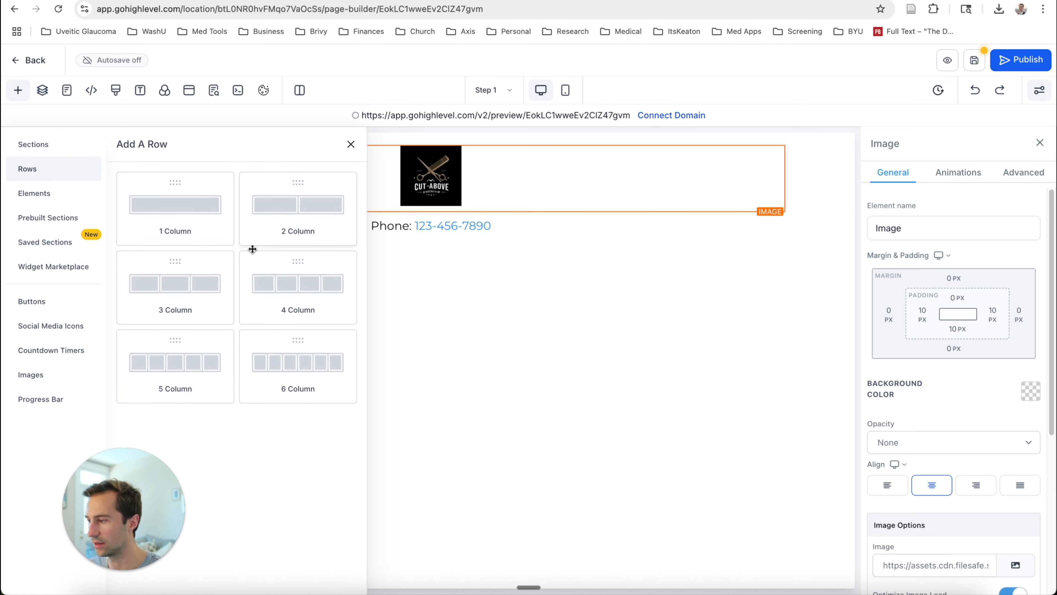
pyautogui.moveTo(317, 294); pyautogui.dragTo(372, 276)
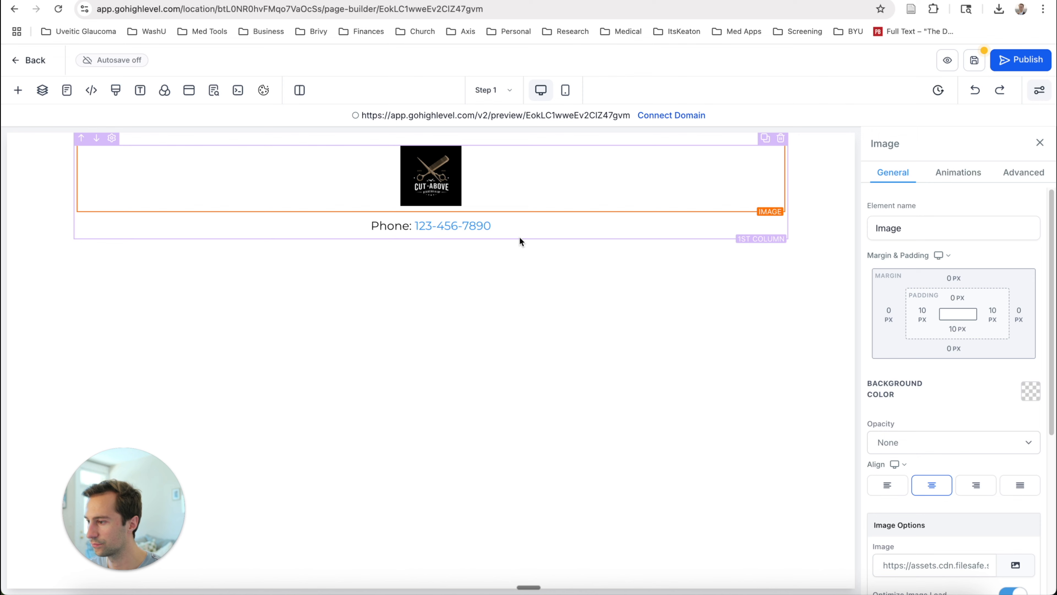
pyautogui.click(800, 233)
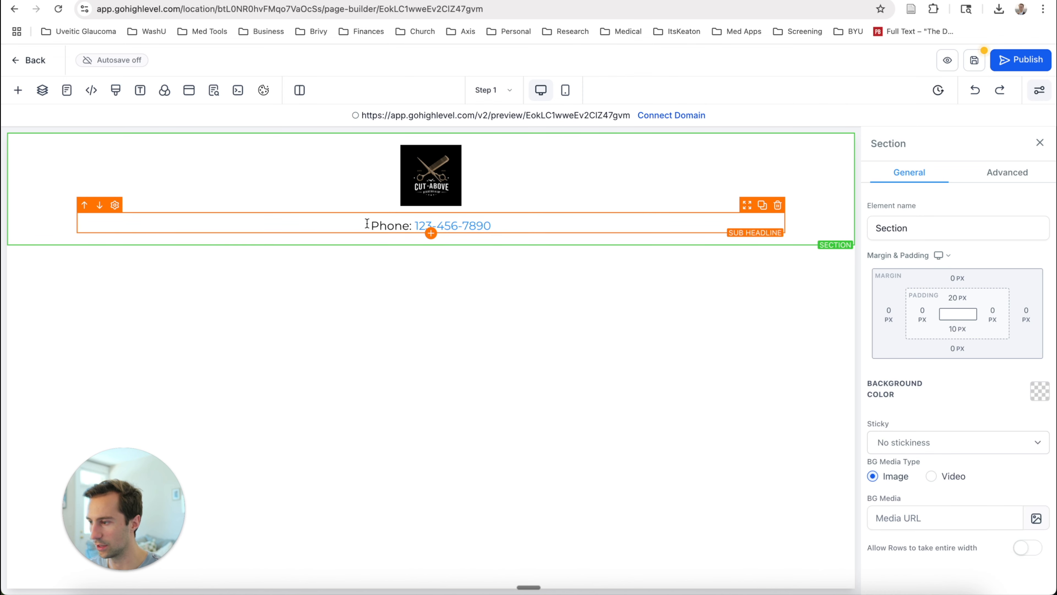
pyautogui.click(18, 90)
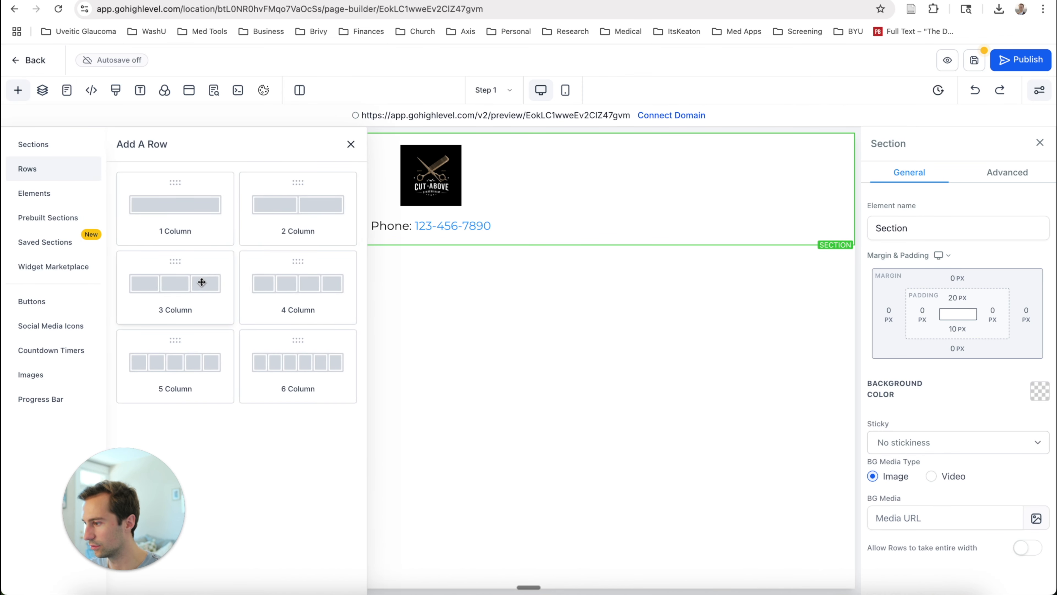
pyautogui.click(293, 286)
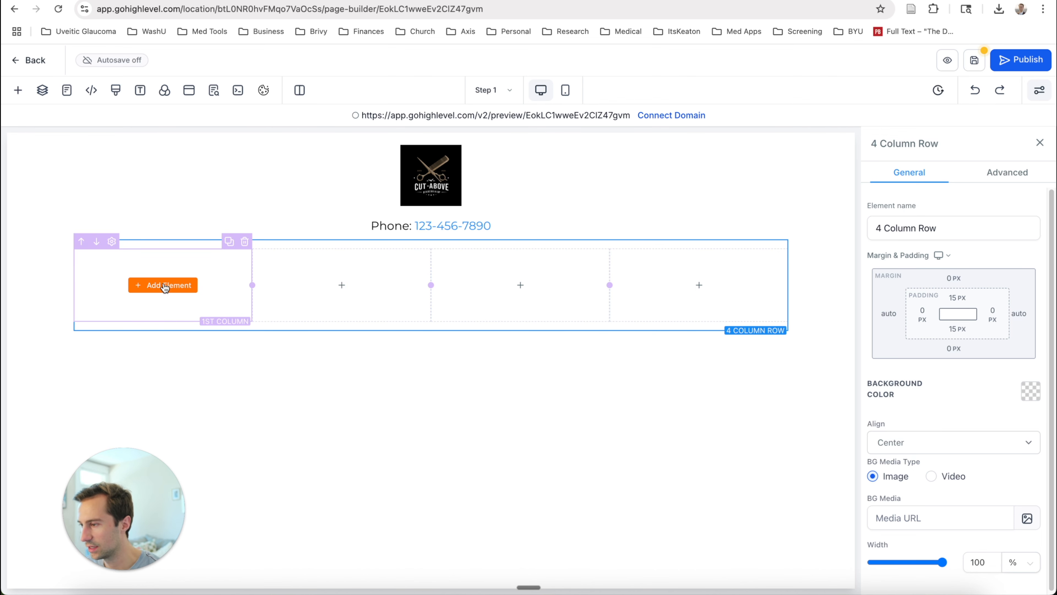
pyautogui.click(479, 1)
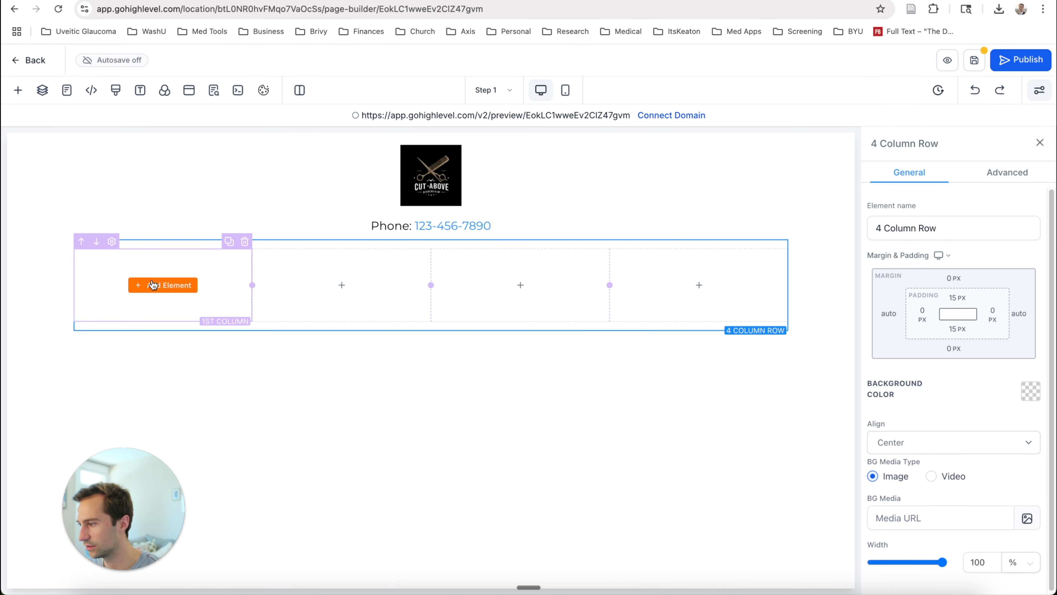
# Add a Button element, found by searching 'but', to the row's first column.
pyautogui.click(153, 285)
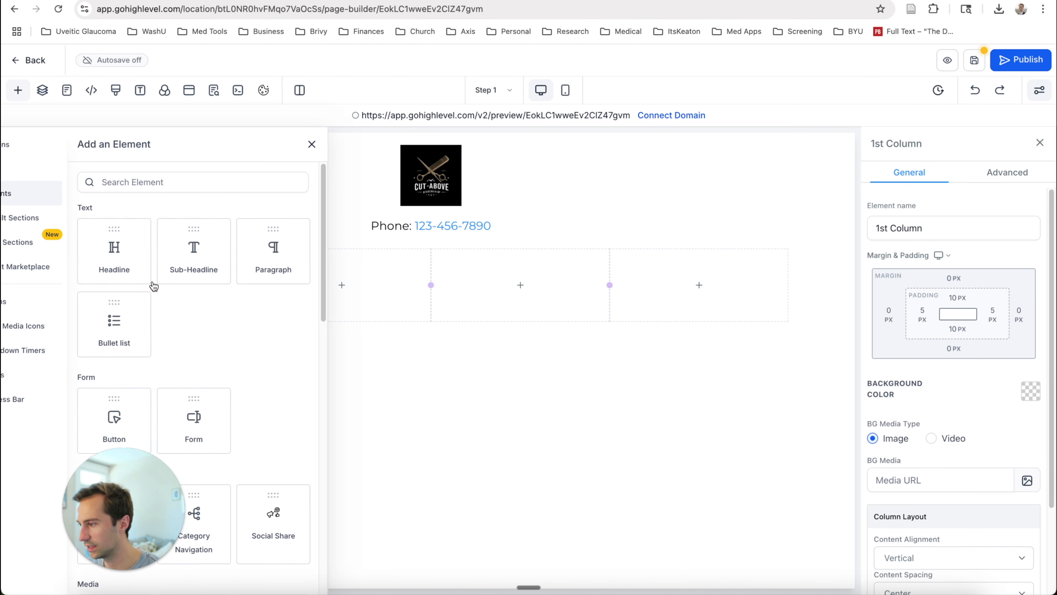
pyautogui.click(166, 183)
pyautogui.write('butt')
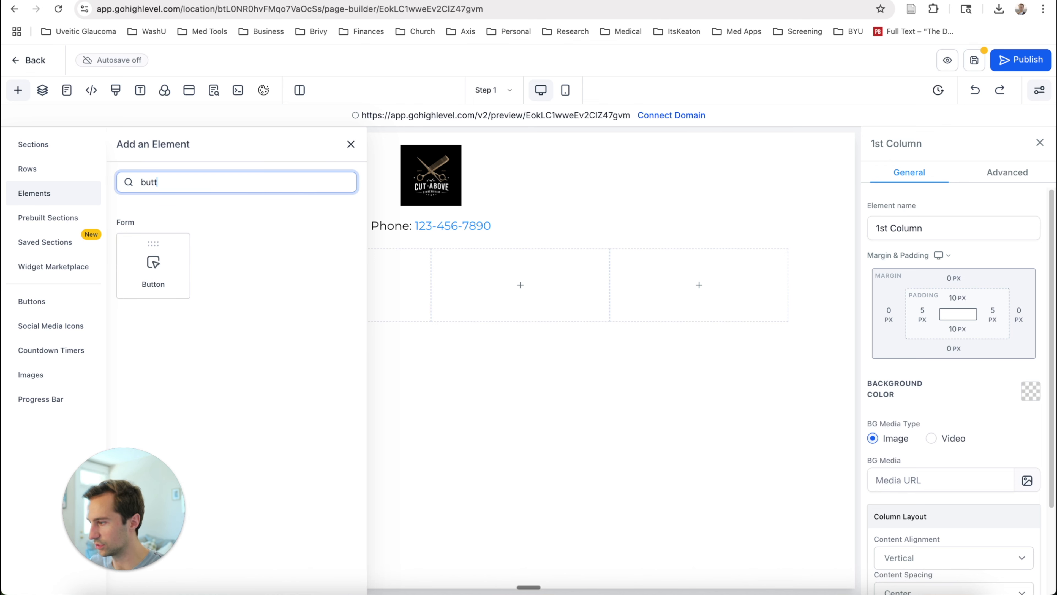
pyautogui.click(153, 250)
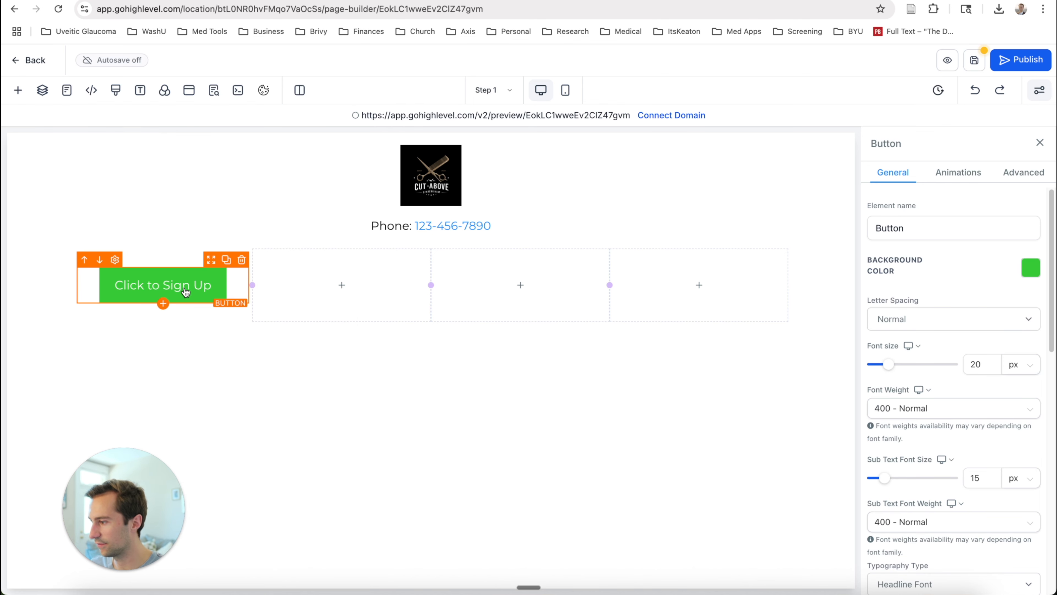
pyautogui.click(257, 332)
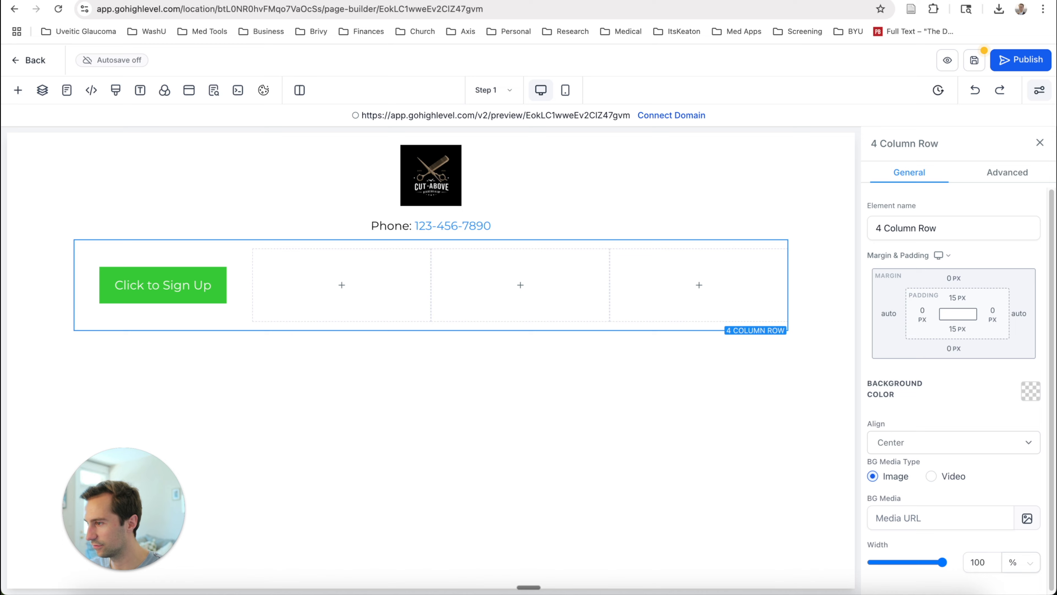
# Set the Click to Sign Up button's background colour to Transparent.
pyautogui.click(451, 0)
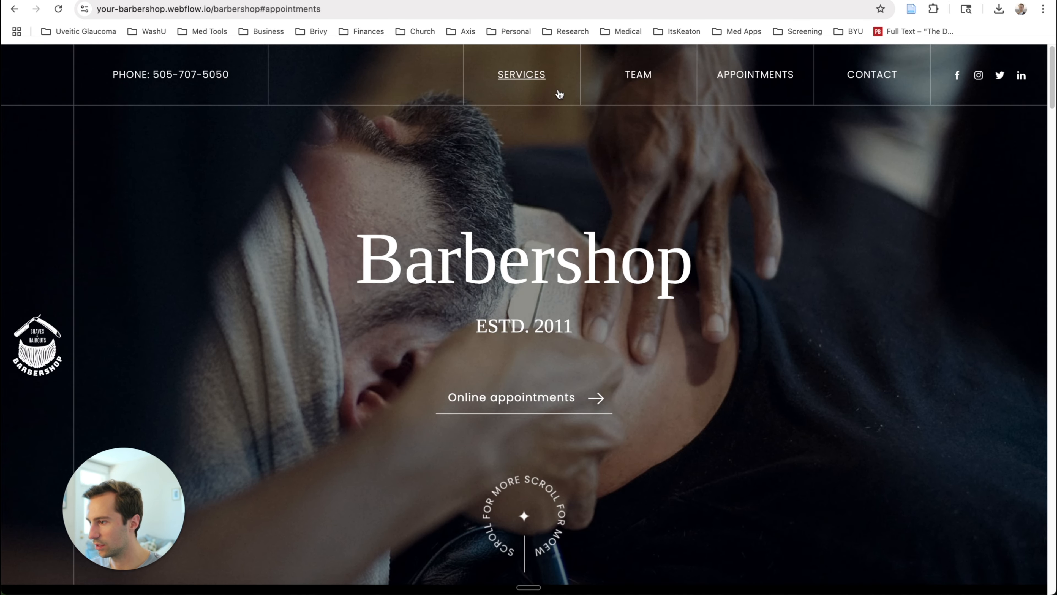
pyautogui.click(375, 1)
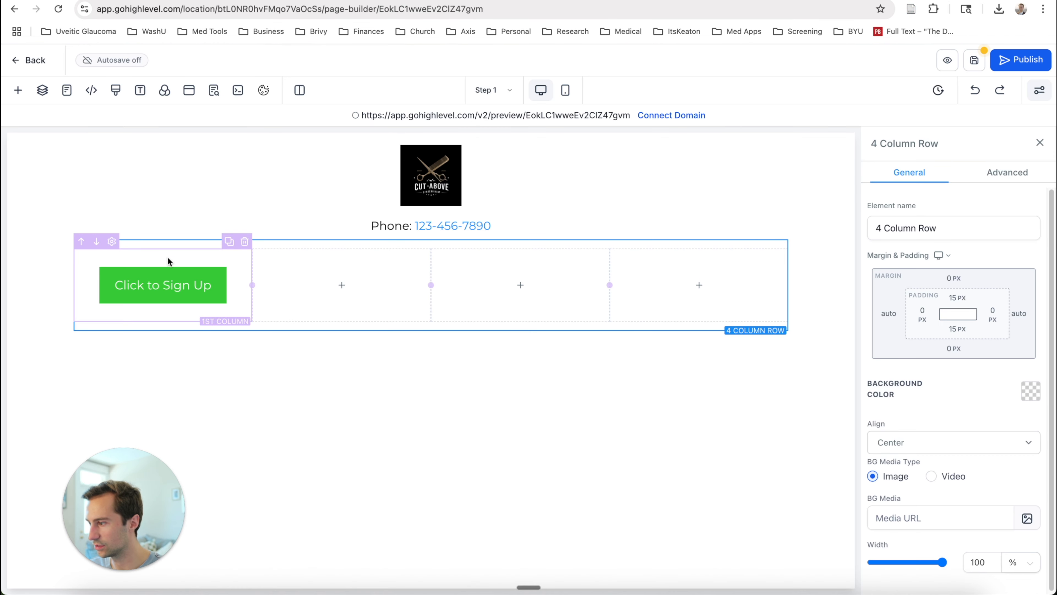
pyautogui.click(169, 284)
pyautogui.click(1026, 268)
pyautogui.click(854, 226)
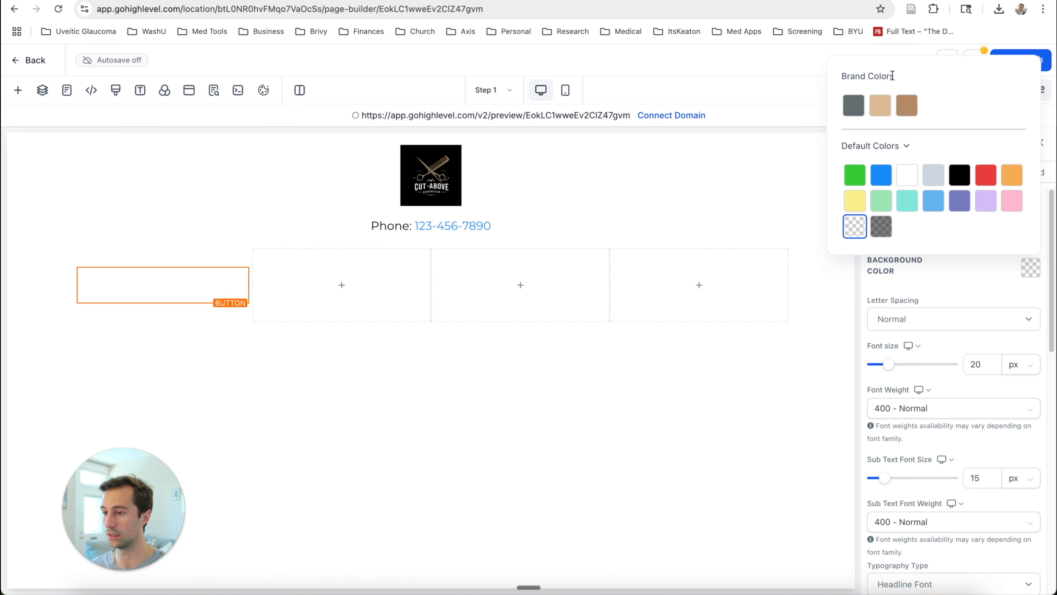
pyautogui.moveTo(892, 76); pyautogui.dragTo(842, 75)
pyautogui.click(889, 146)
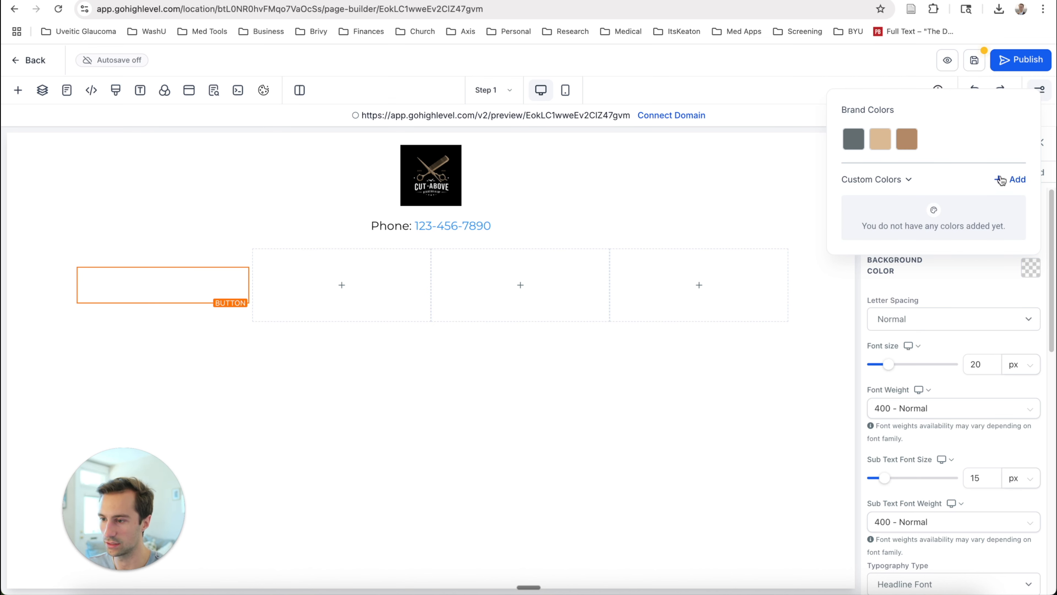
pyautogui.click(901, 182)
pyautogui.click(894, 202)
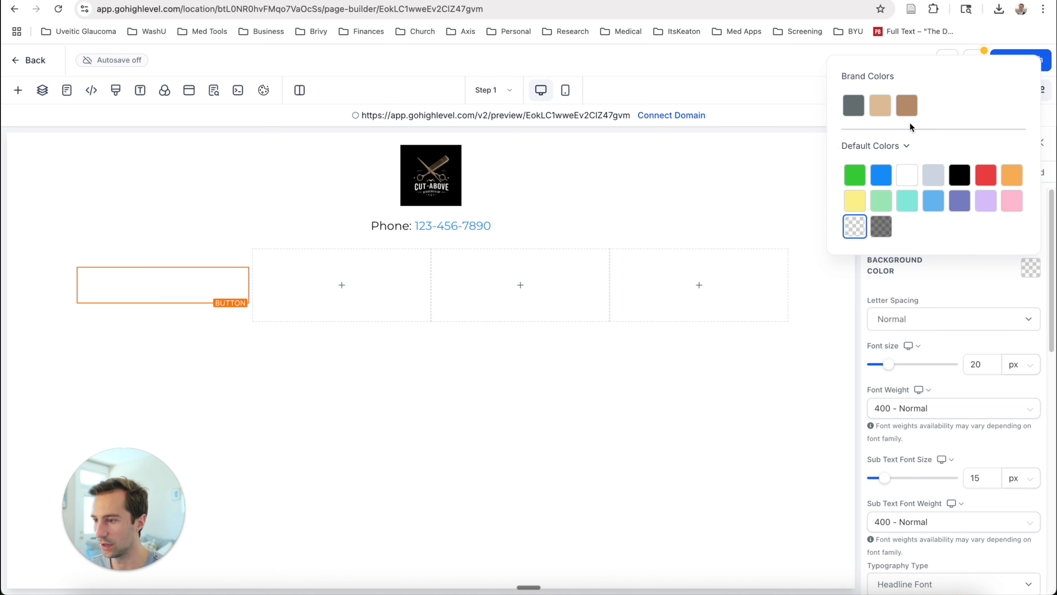
pyautogui.hotkey('ctrl', 'Tab')
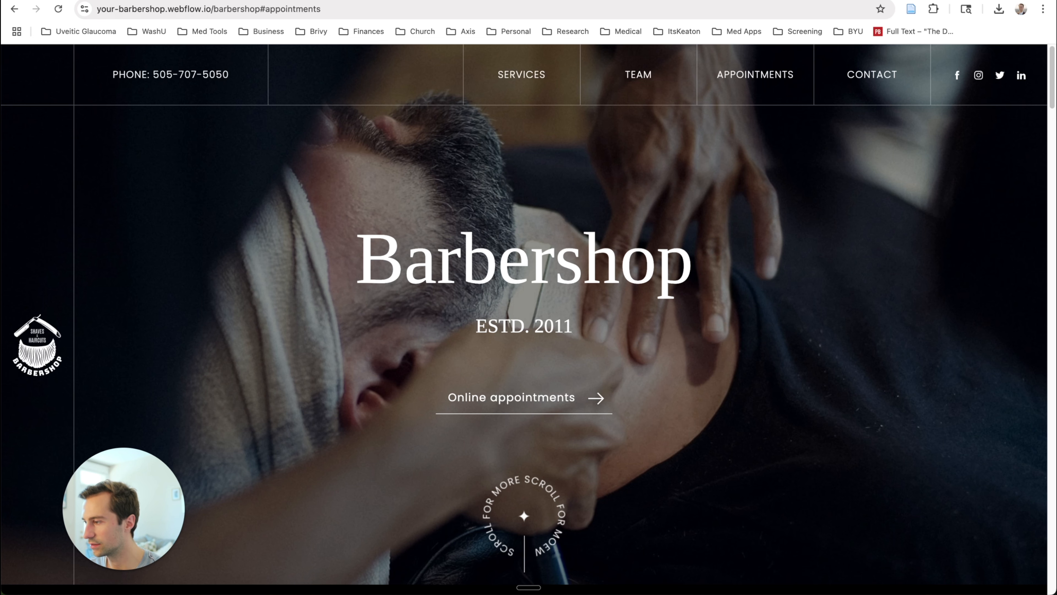
pyautogui.click(100, 0)
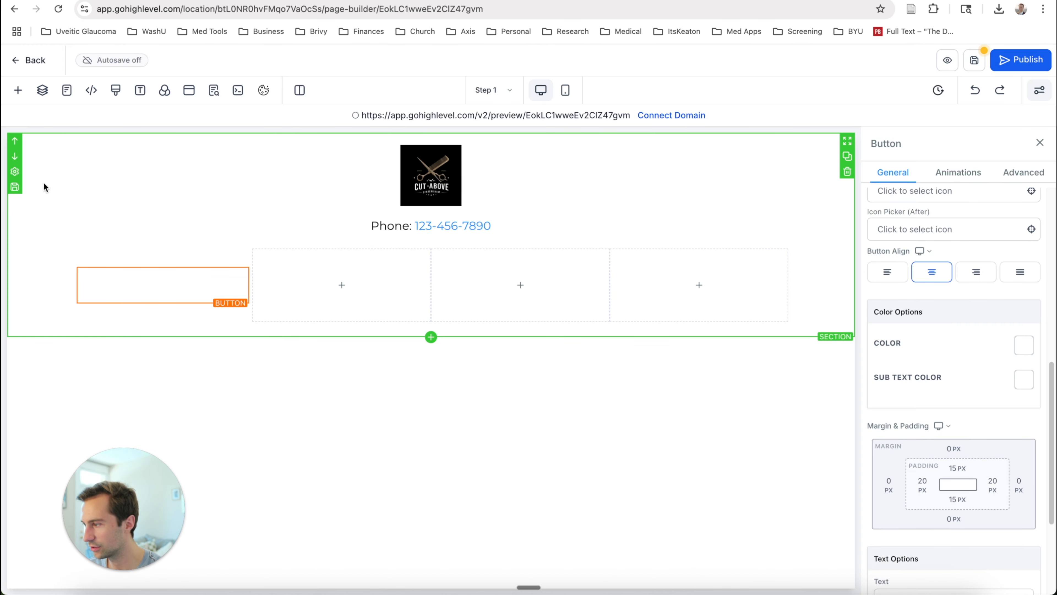
pyautogui.click(20, 243)
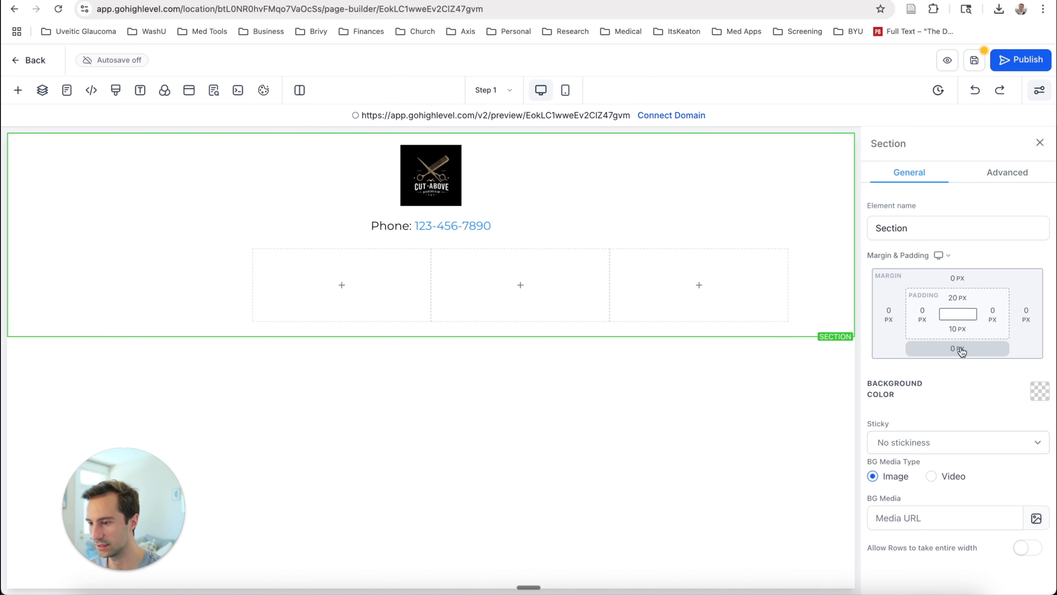
# Set the header section background to the AI-generated barber photo, filling 100% width.
pyautogui.click(1040, 393)
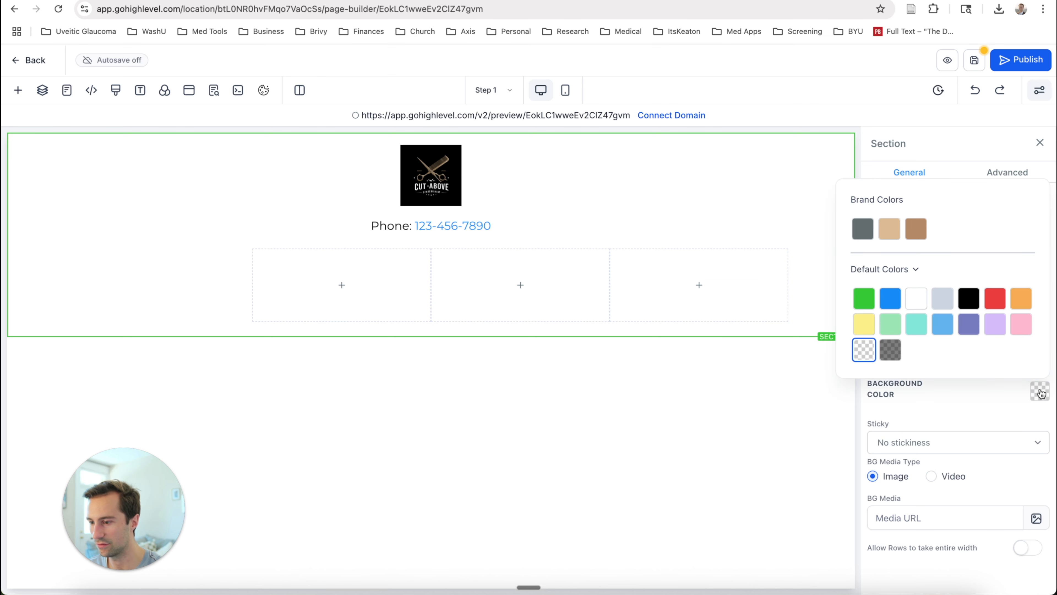
pyautogui.click(982, 419)
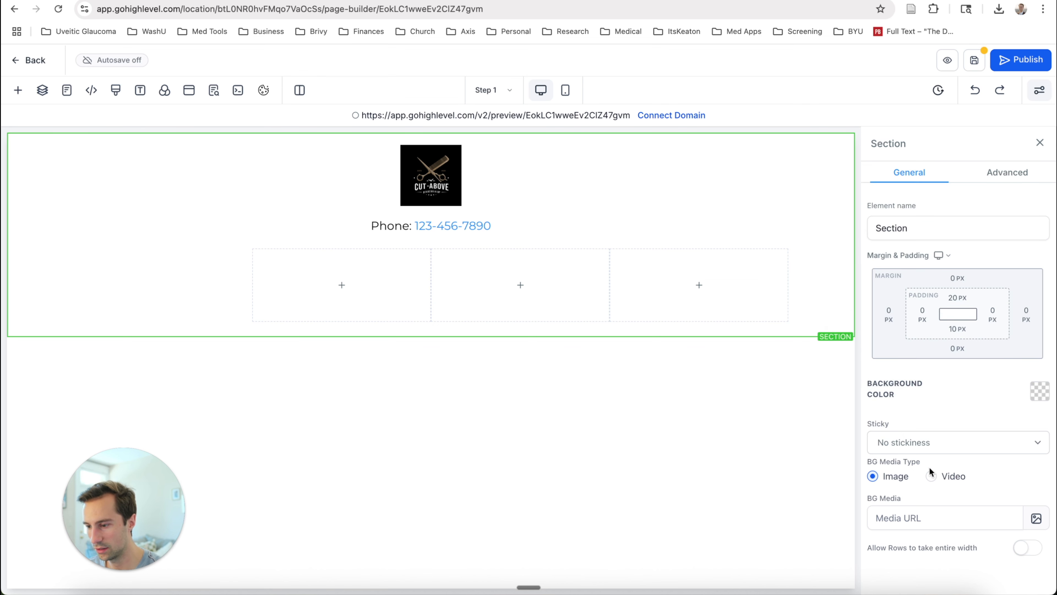
pyautogui.click(1036, 518)
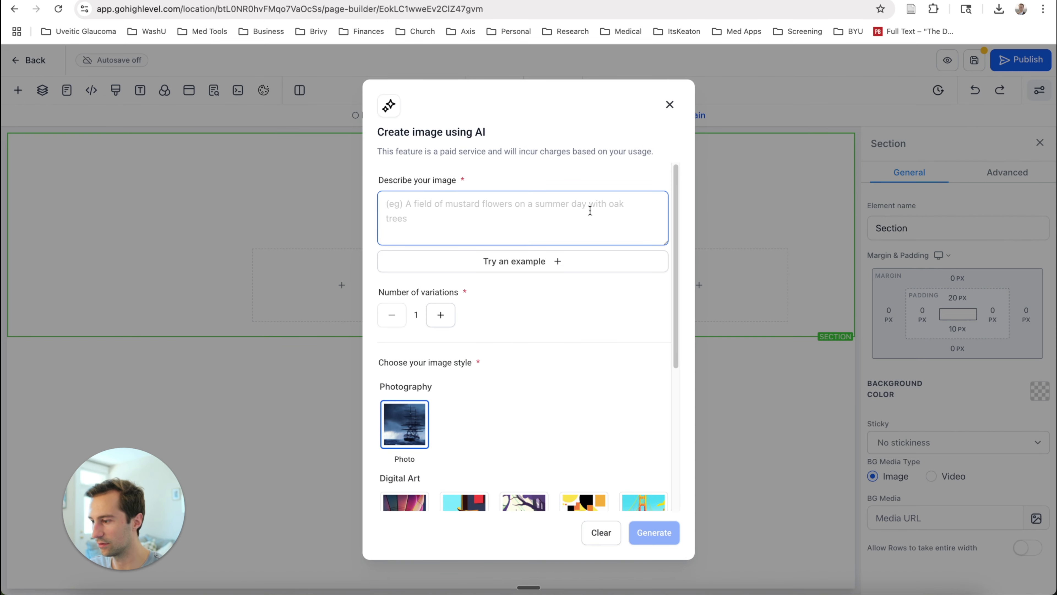
pyautogui.write("Dark, black background with a man getting a professional shave done from a great barber. Faces aren't fully in view, but the emphasis is on the shaving tools in sight")
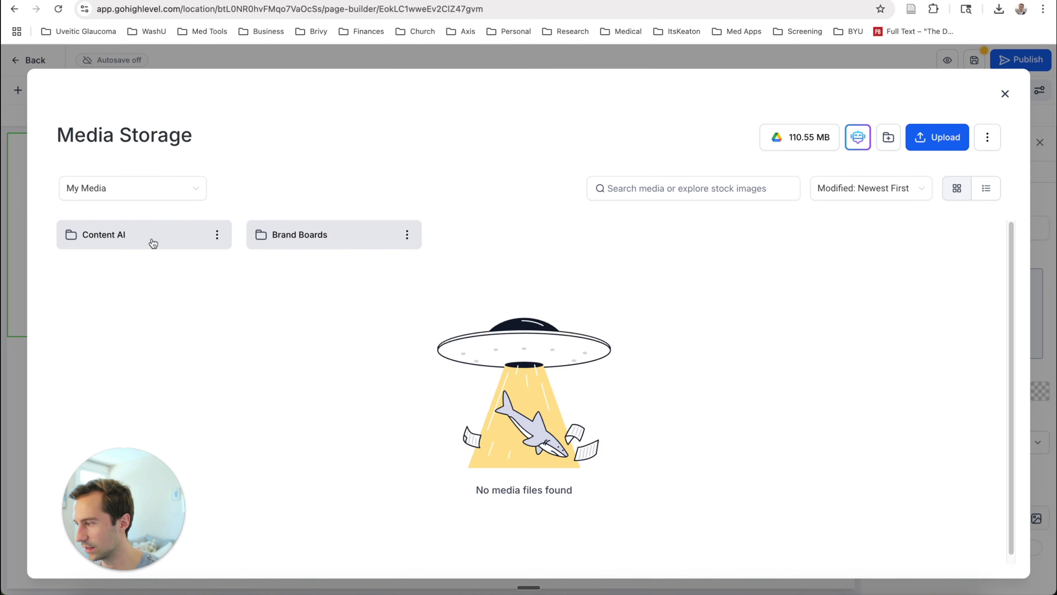
pyautogui.click(152, 239)
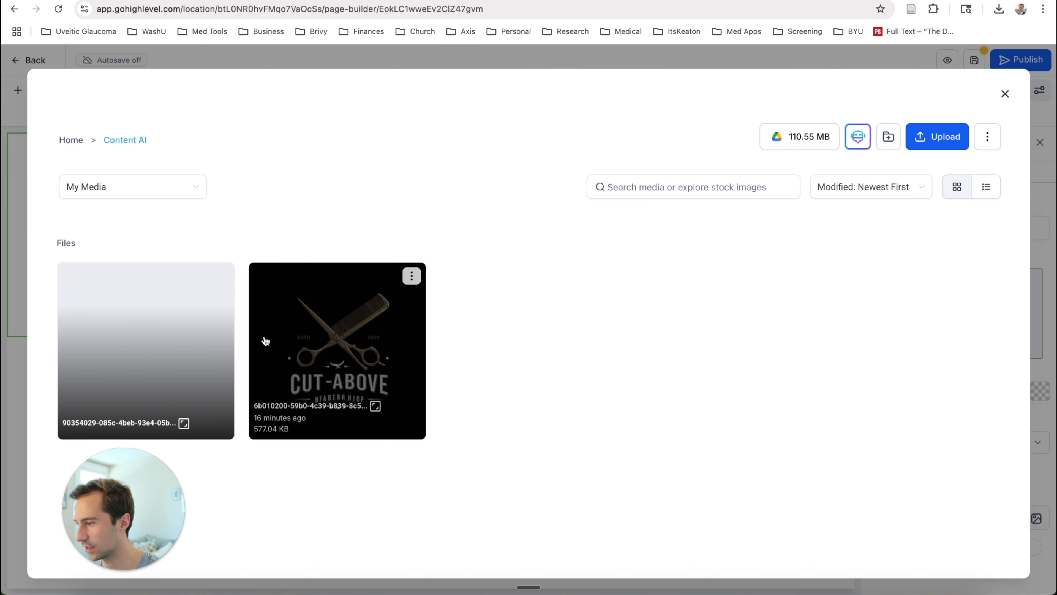
pyautogui.click(162, 341)
pyautogui.click(976, 560)
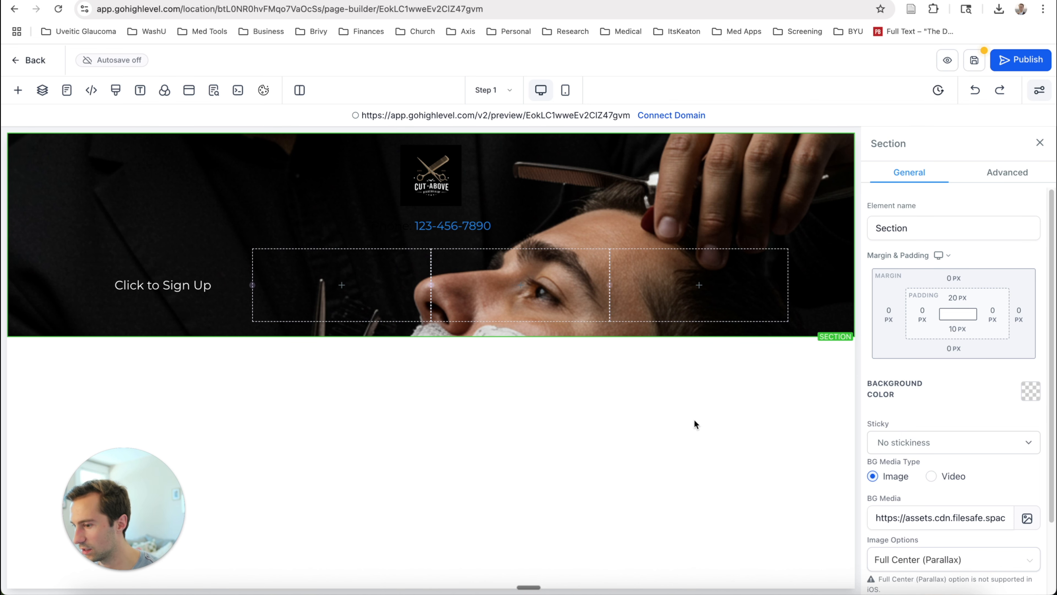
pyautogui.scroll(-3, 981, 475)
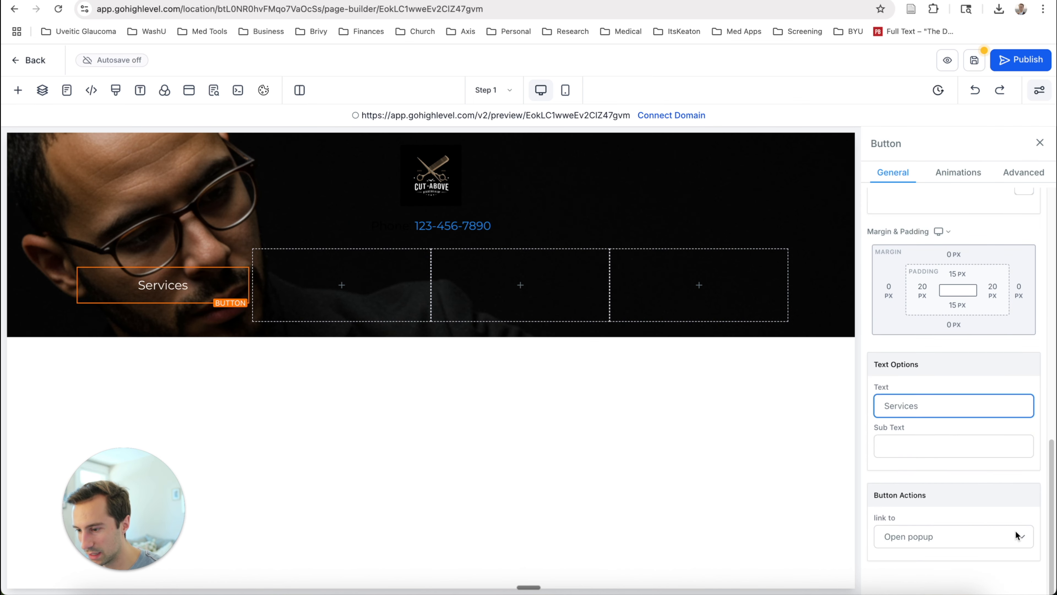
pyautogui.click(1016, 533)
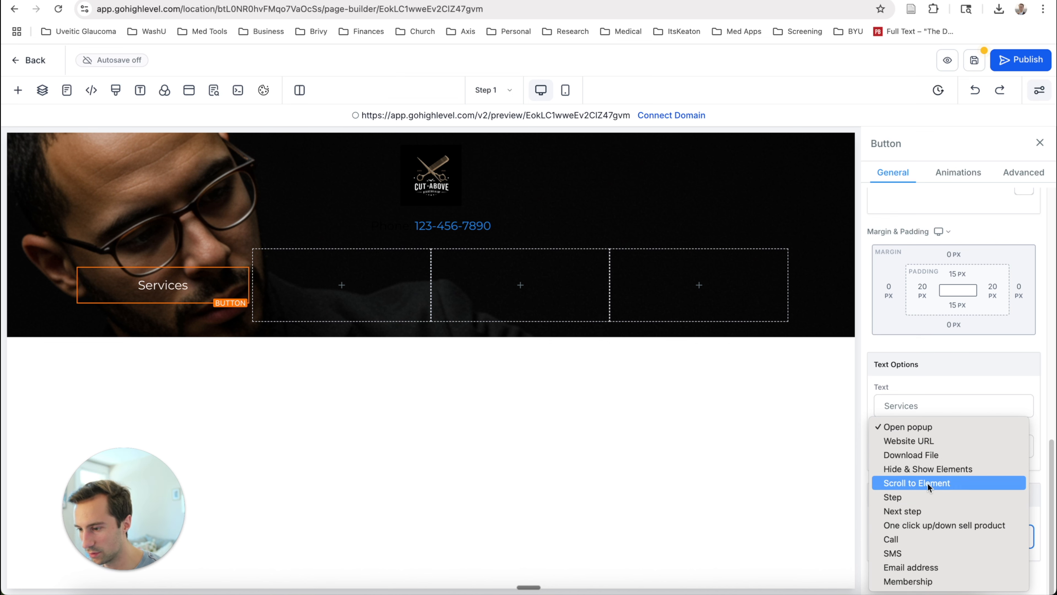
# Apply the Elevate hover animation to the Services button, leaving its scroll target unchosen.
pyautogui.click(937, 484)
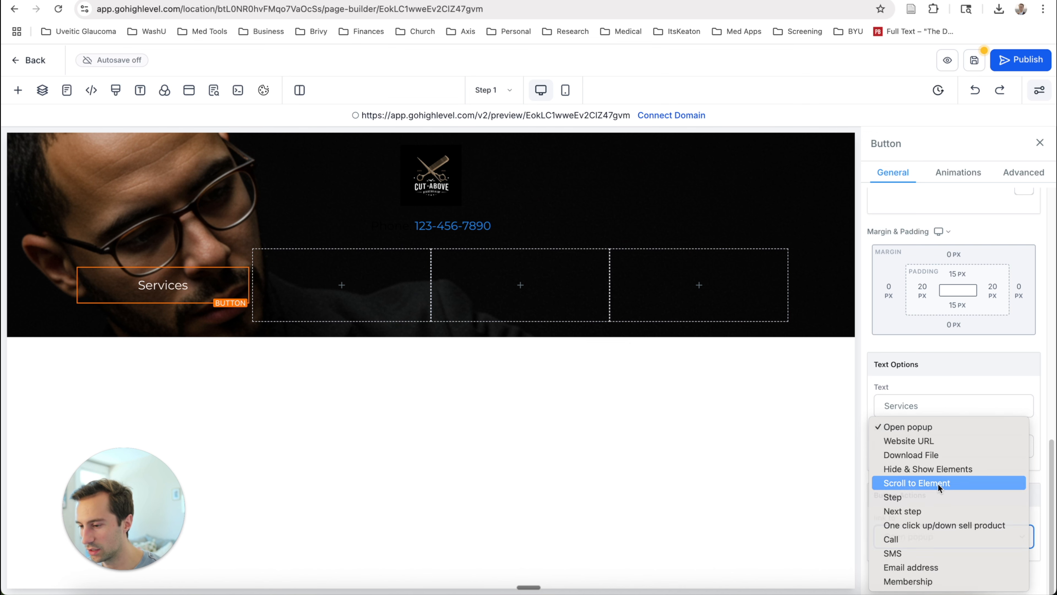
pyautogui.scroll(-3, 947, 485)
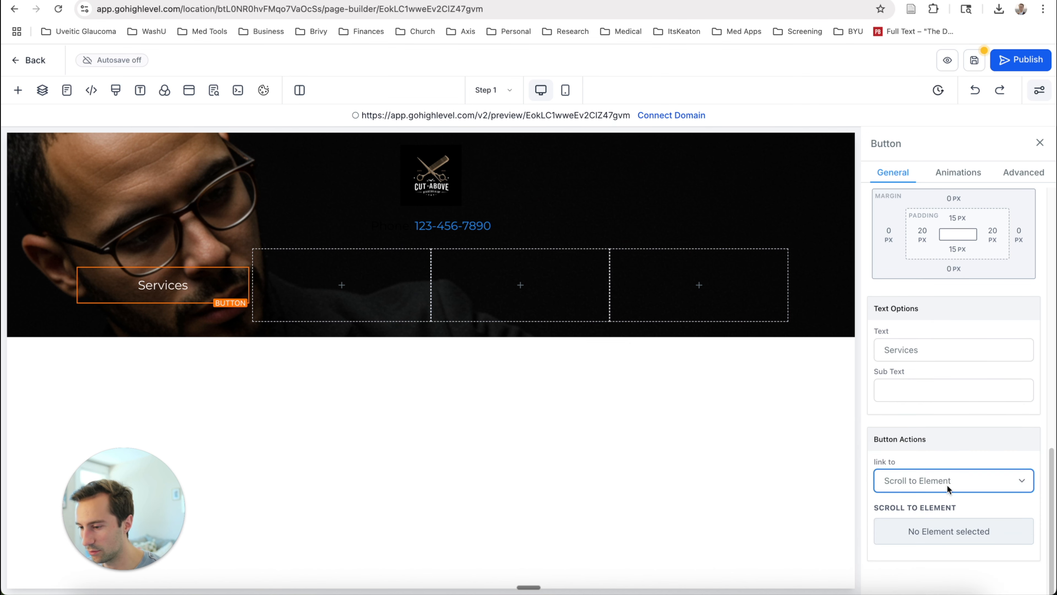
pyautogui.click(964, 531)
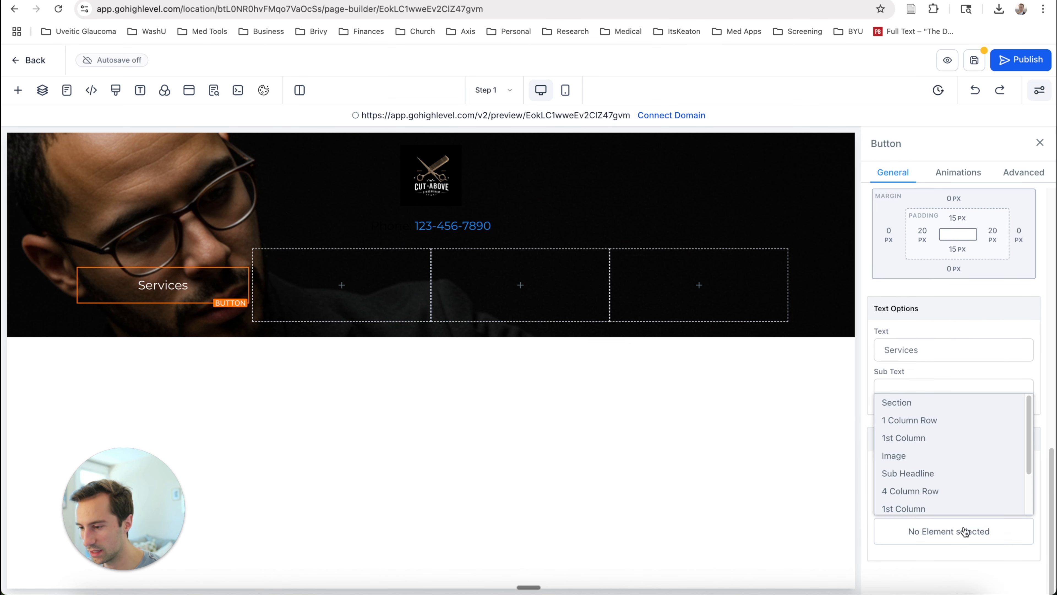
pyautogui.click(952, 541)
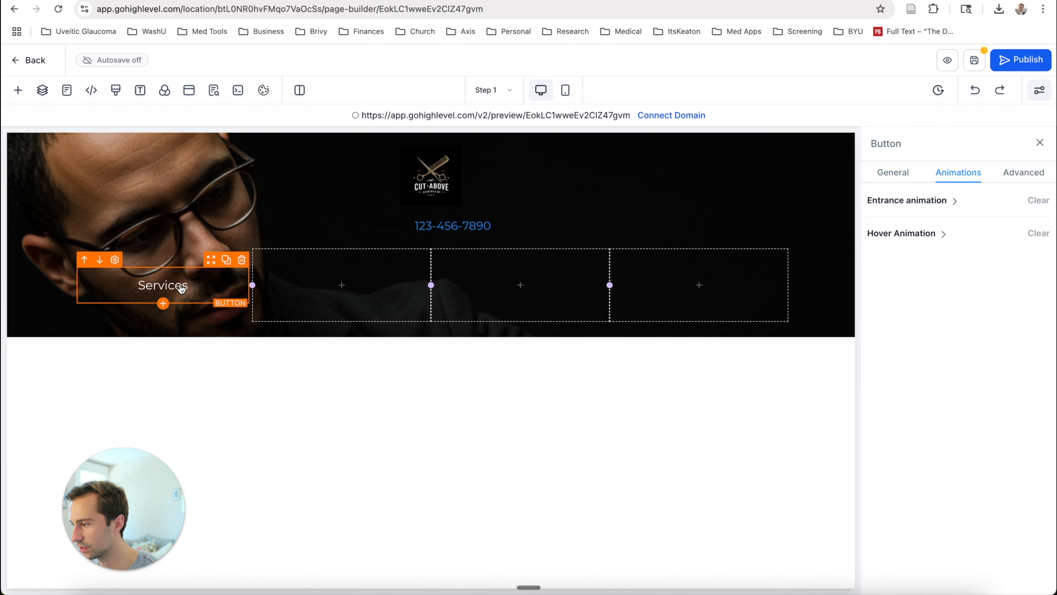
pyautogui.click(942, 236)
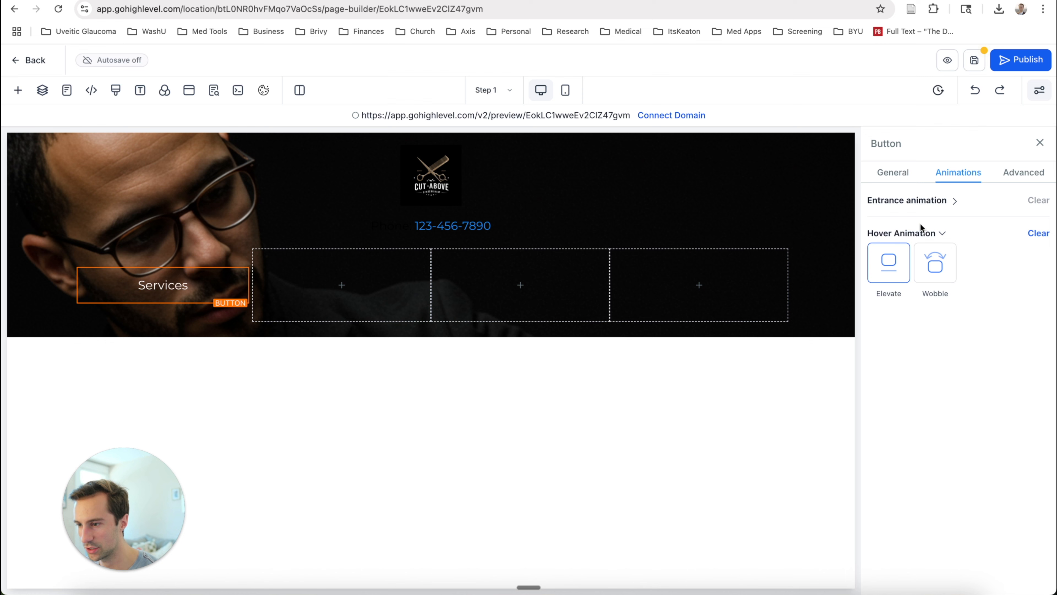
pyautogui.moveTo(173, 291)
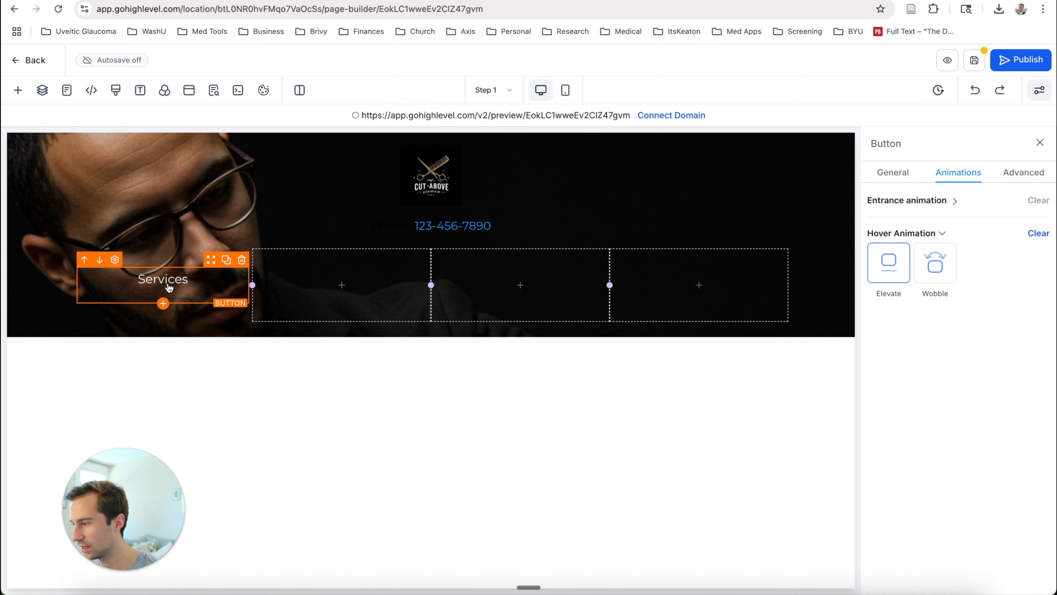
pyautogui.moveTo(349, 291)
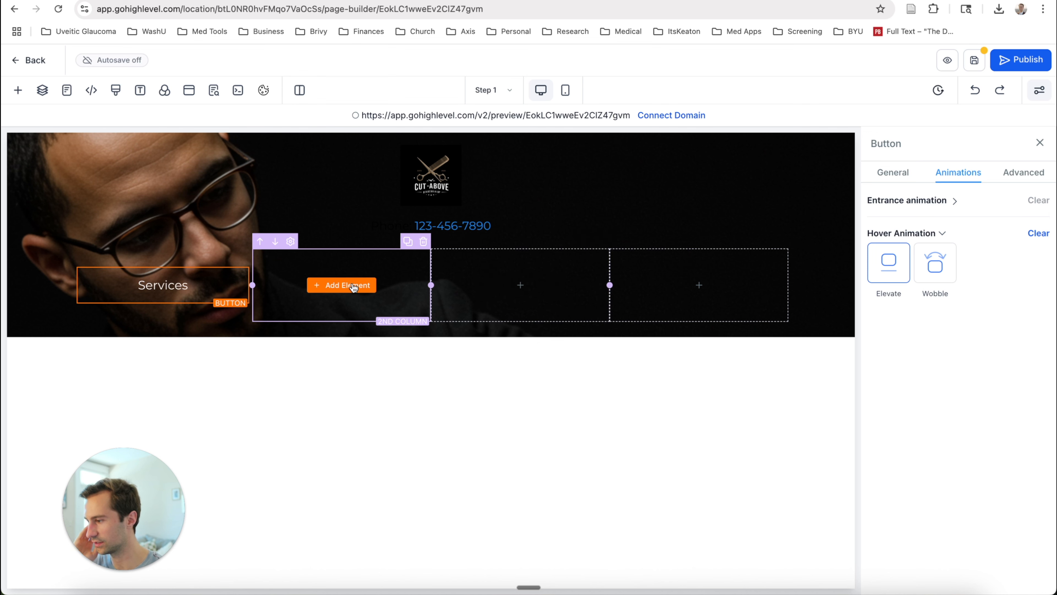
# Make the phone line's text, link text and main colour all white.
pyautogui.click(489, 236)
pyautogui.click(427, 253)
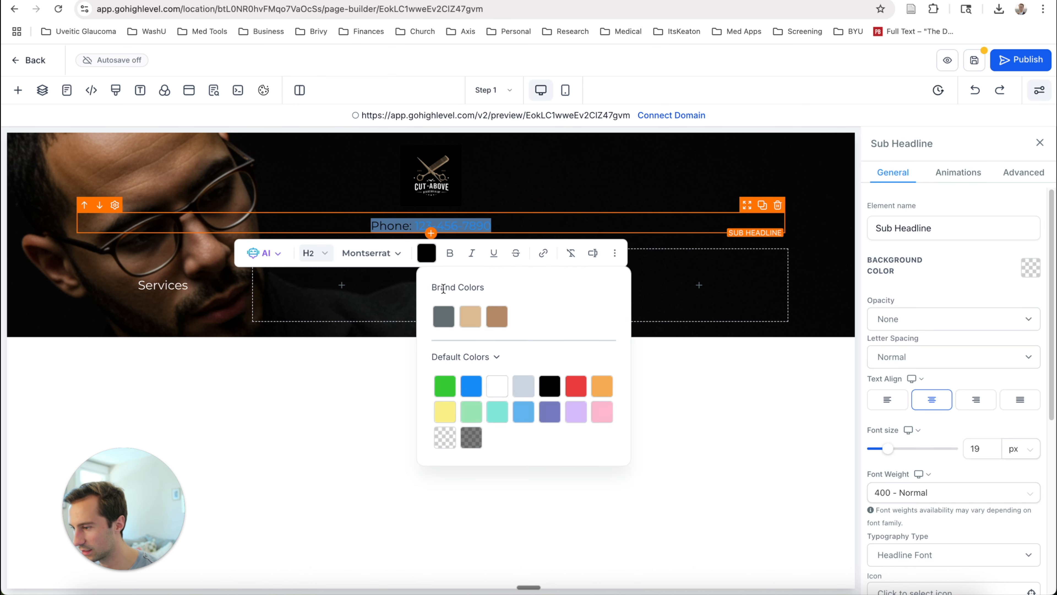
pyautogui.click(492, 383)
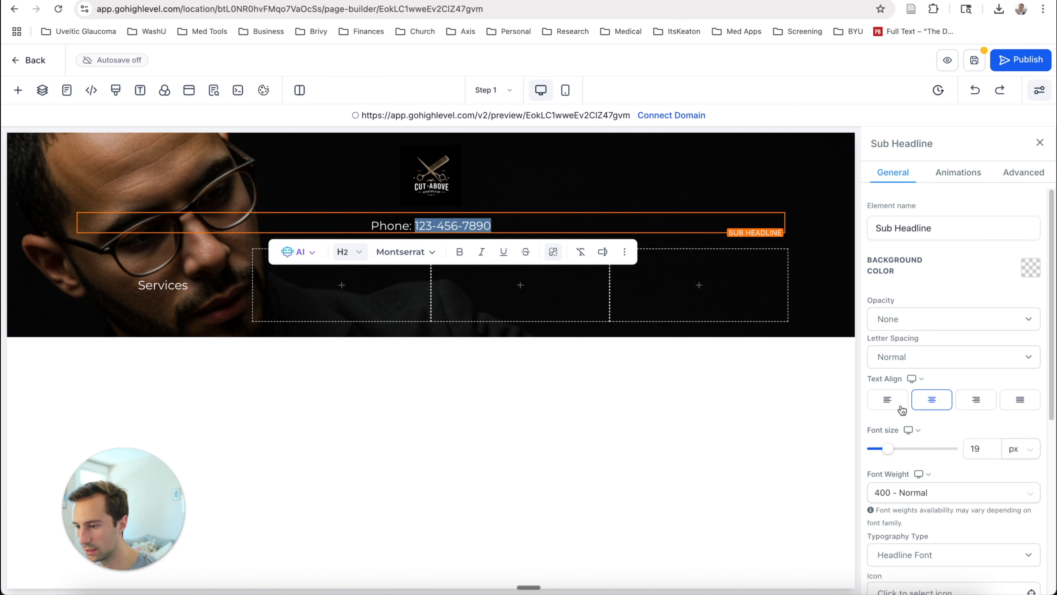
pyautogui.scroll(-6, 957, 410)
pyautogui.click(1024, 422)
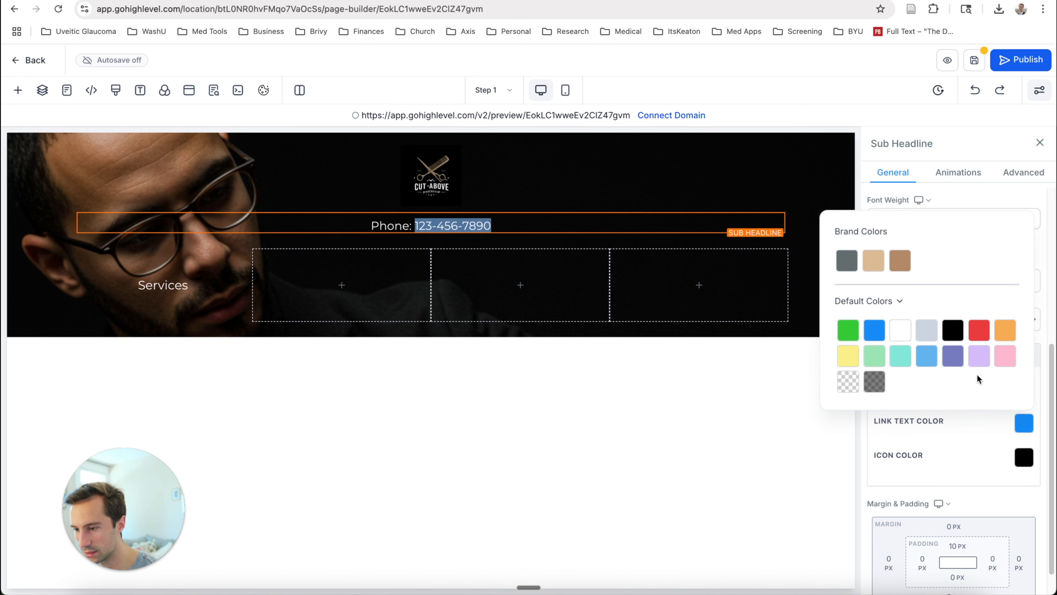
pyautogui.click(900, 330)
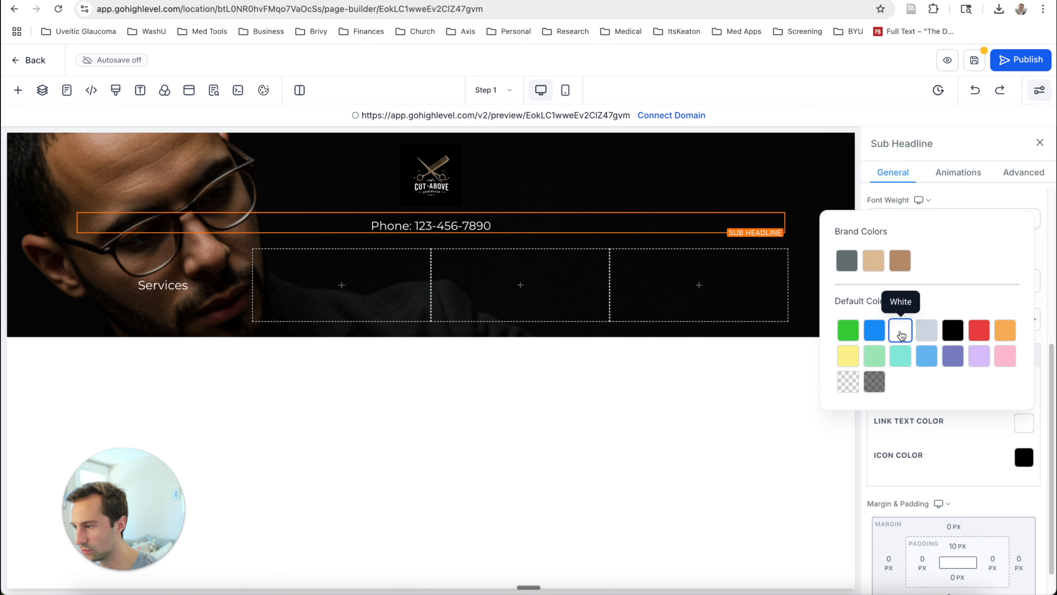
pyautogui.click(907, 456)
pyautogui.click(1024, 388)
pyautogui.click(900, 296)
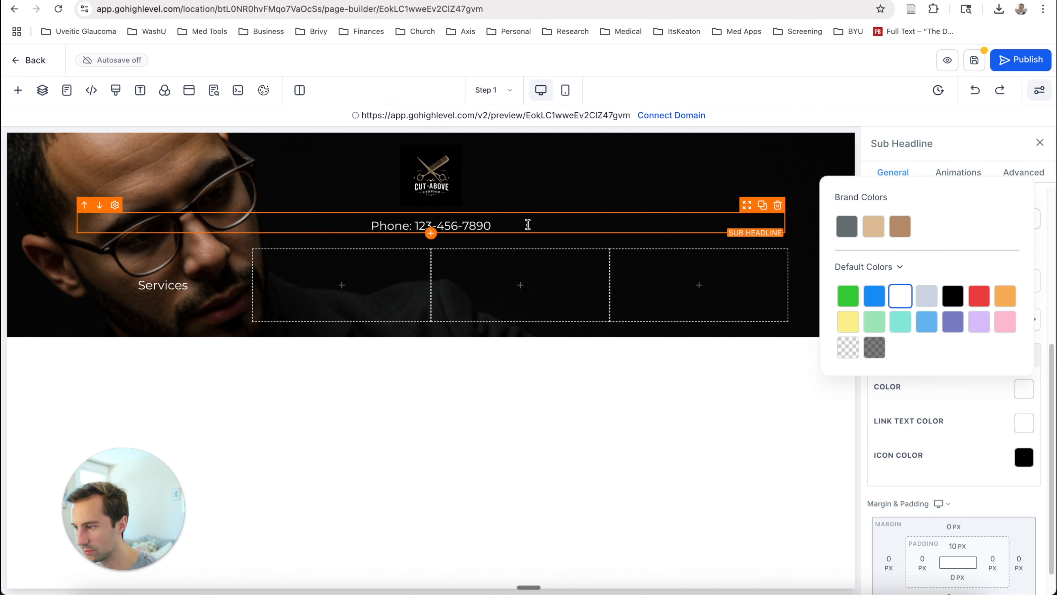
pyautogui.click(520, 283)
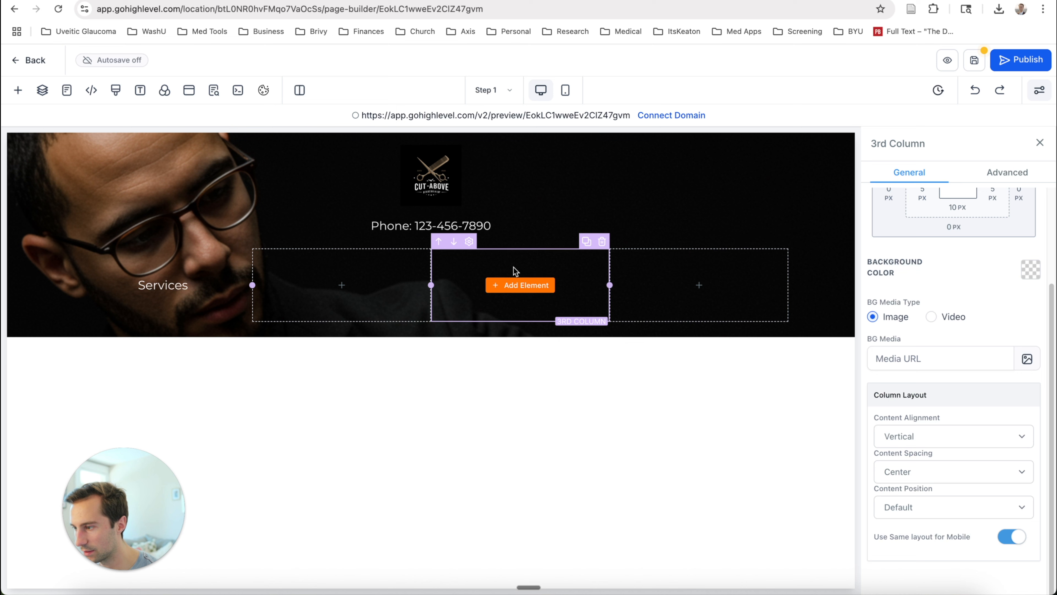
# Duplicate the Services button and move the copy into the second column.
pyautogui.click(180, 291)
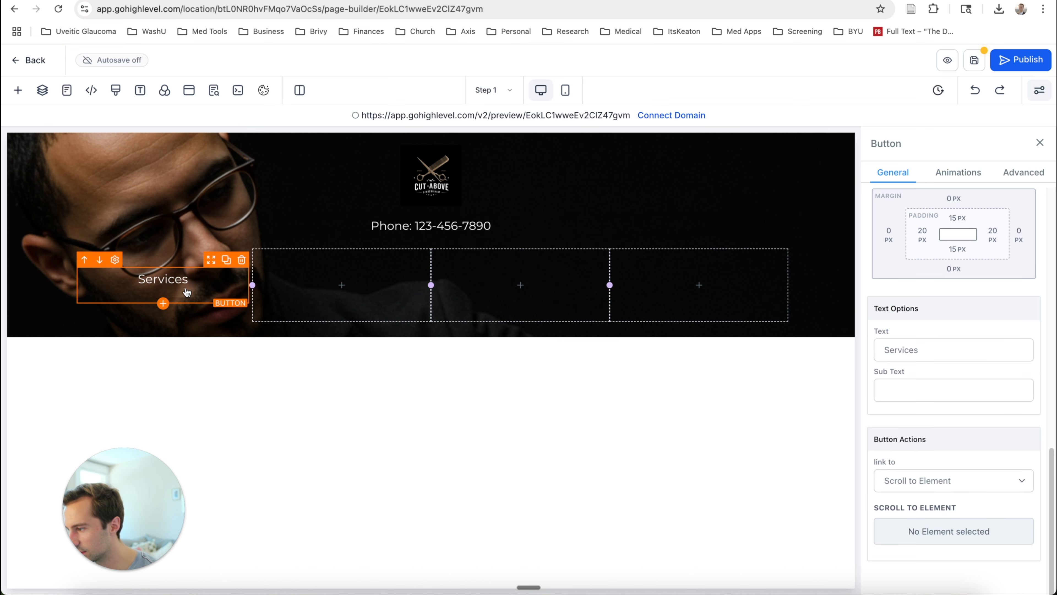
pyautogui.click(227, 261)
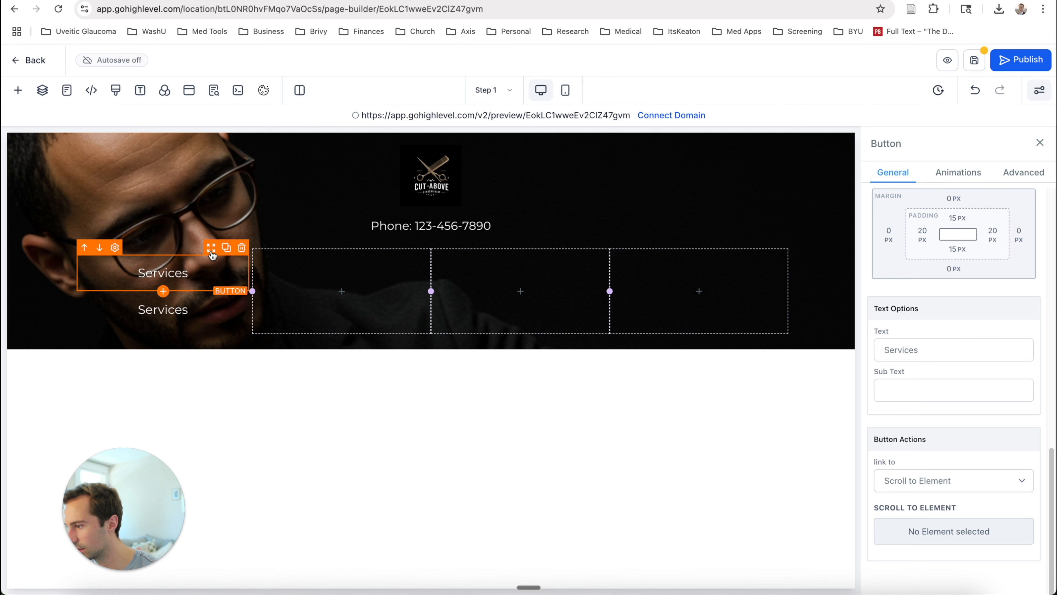
pyautogui.moveTo(212, 255); pyautogui.dragTo(725, 278)
# Fill the remaining columns with button copies labelled About, Appointments and Contact.
pyautogui.click(584, 261)
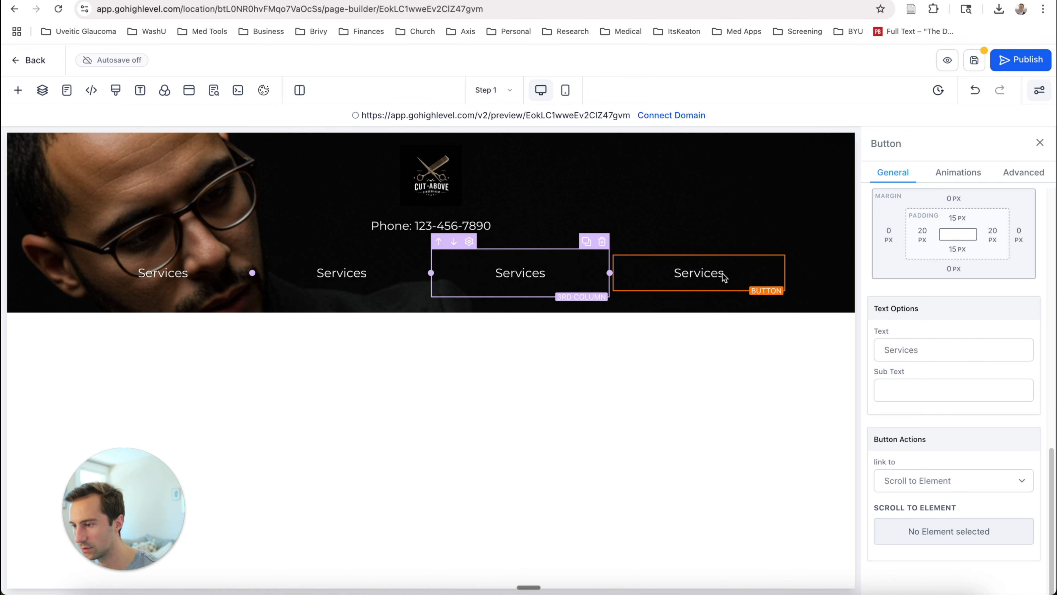
pyautogui.write('Team')
pyautogui.write('Appointment')
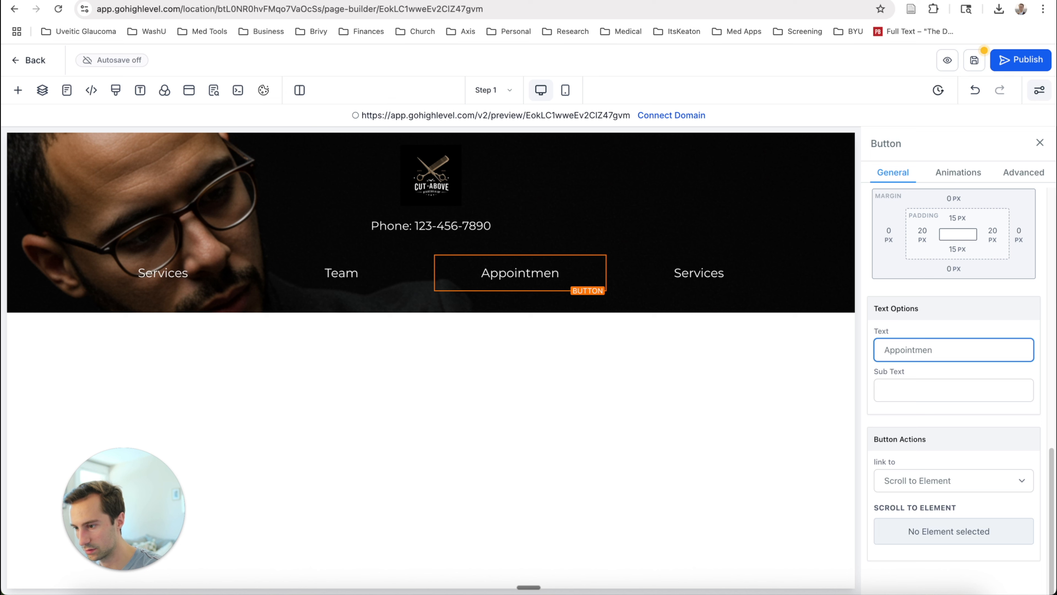
pyautogui.write('s')
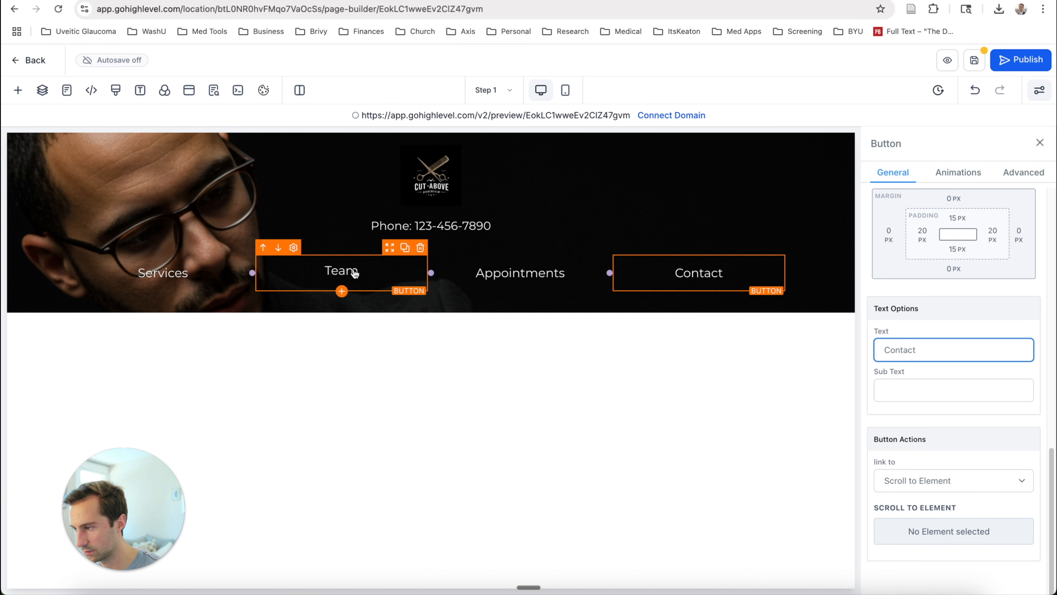
pyautogui.click(345, 287)
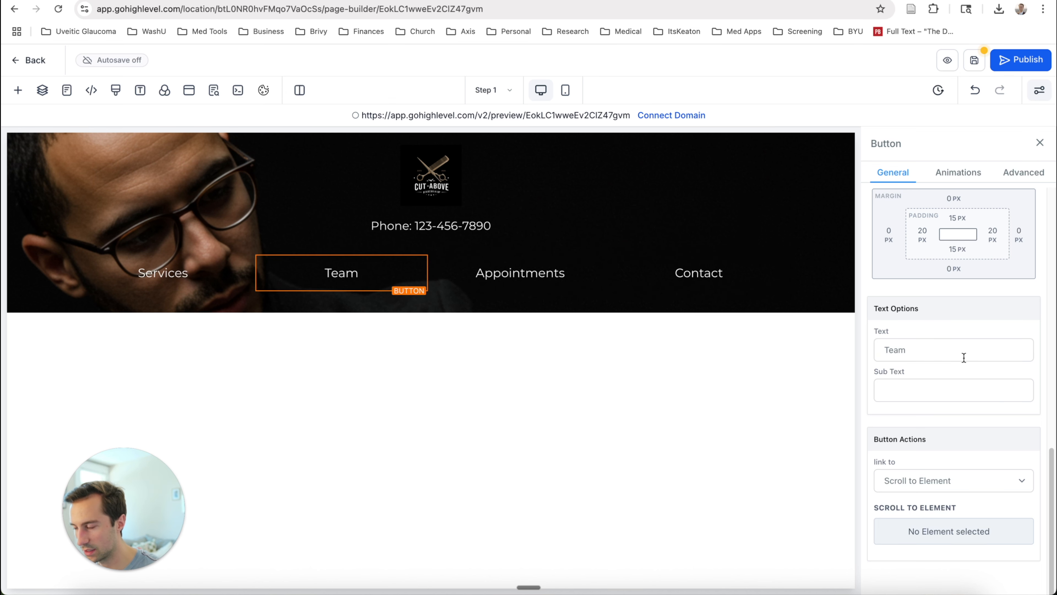
pyautogui.doubleClick(964, 358)
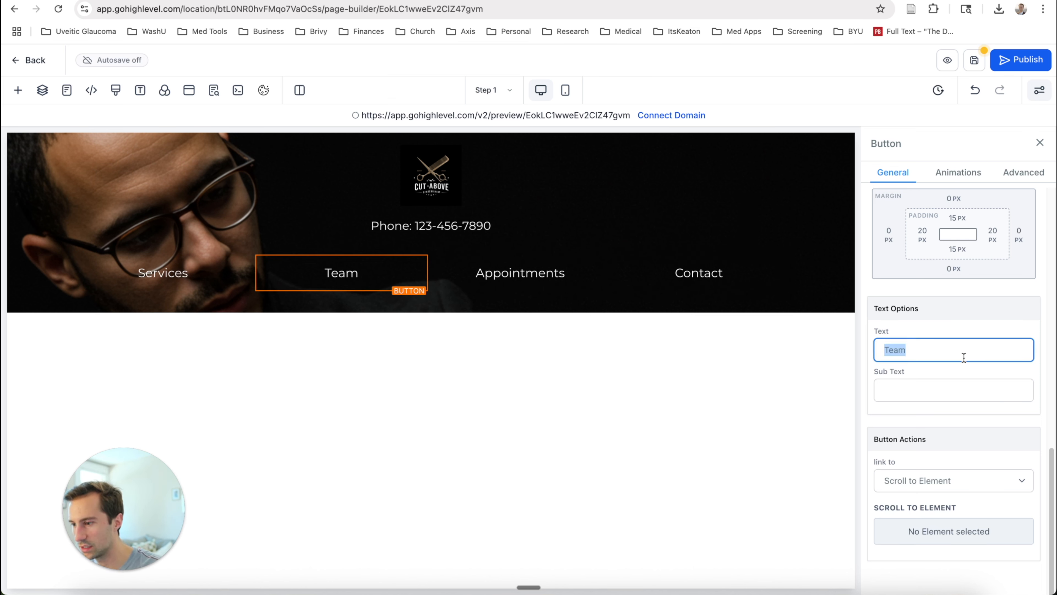
pyautogui.write('About')
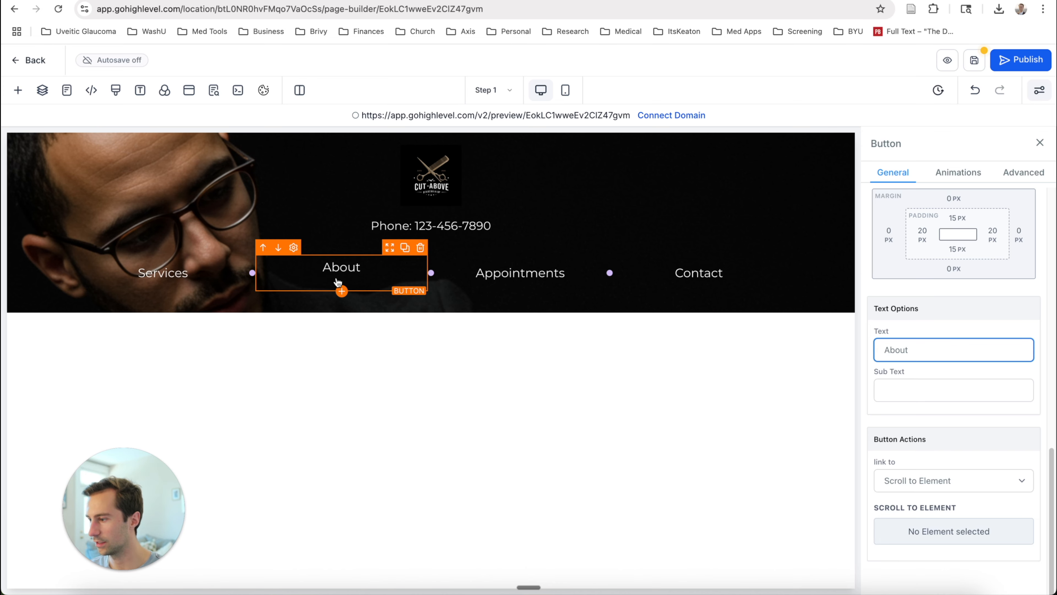
# Bring up the reference barbershop site and select its Barbershop heading.
pyautogui.moveTo(2, 274)
pyautogui.mouseDown()
pyautogui.moveTo(398, 282)
pyautogui.moveTo(2, 267)
pyautogui.mouseUp()
pyautogui.click(357, 1)
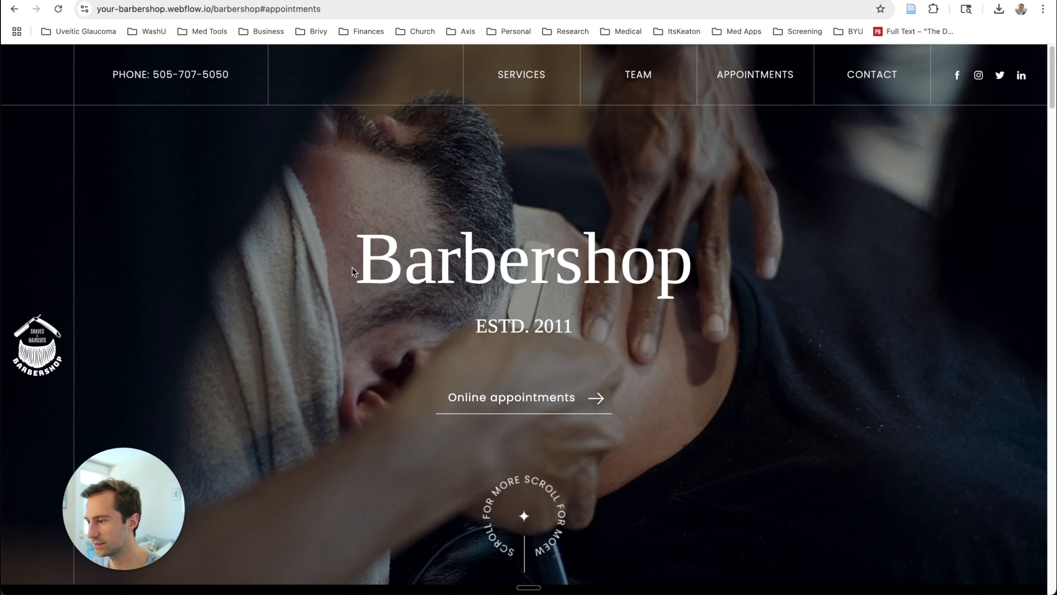
pyautogui.moveTo(356, 268); pyautogui.dragTo(768, 280)
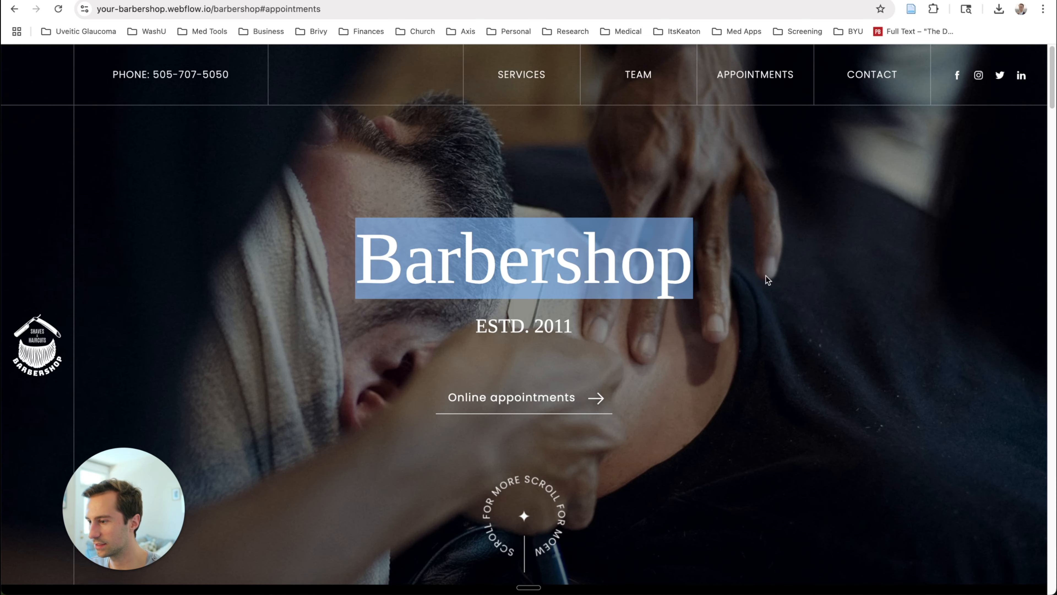
# Inspect the reference site's Barbershop heading, then reselect the HighLevel header section.
pyautogui.click(724, 270)
pyautogui.doubleClick(635, 273)
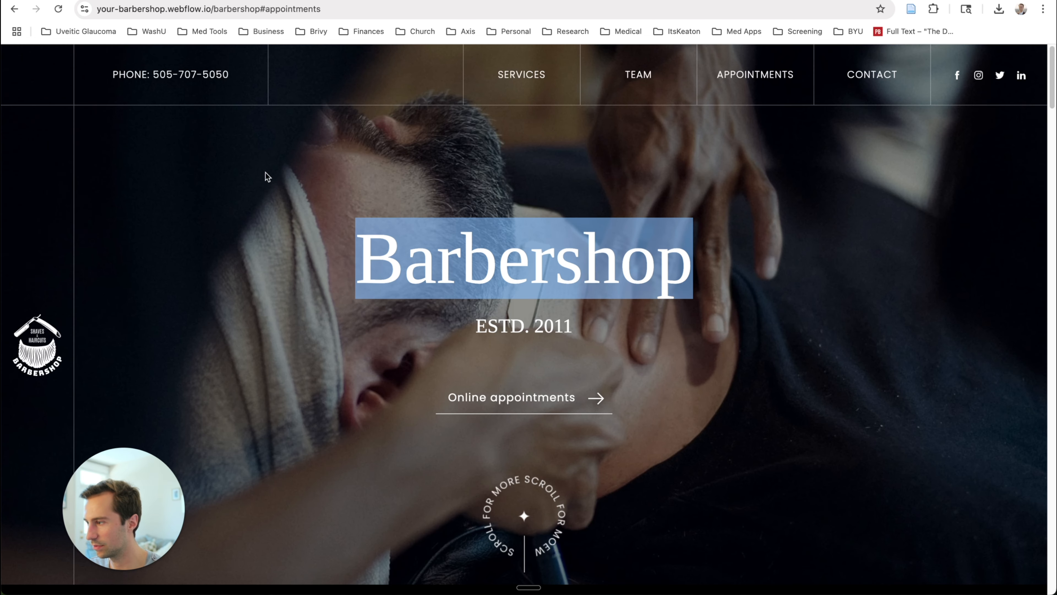
pyautogui.click(531, 268)
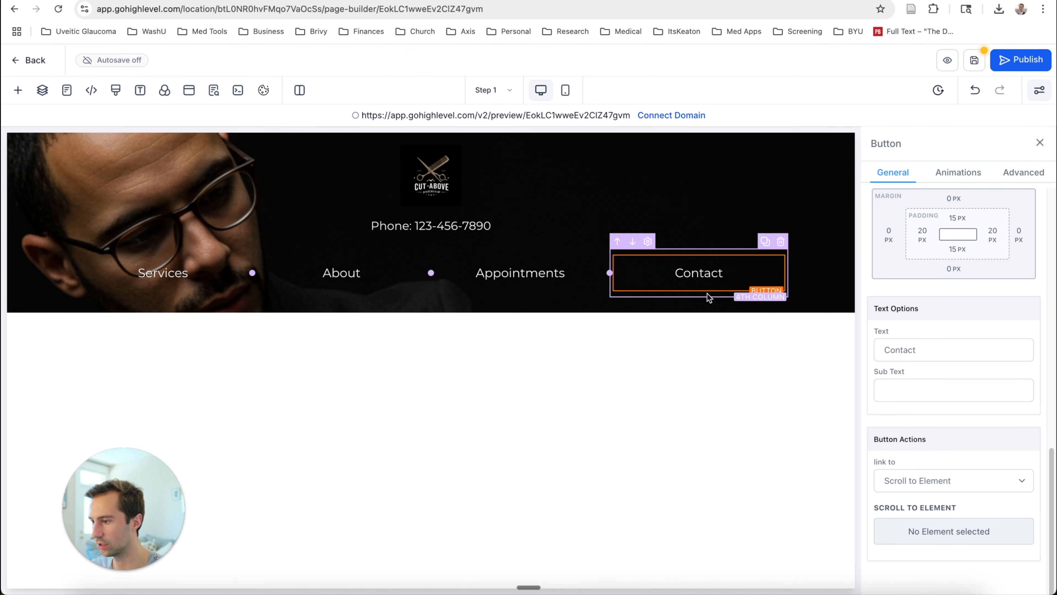
pyautogui.click(814, 288)
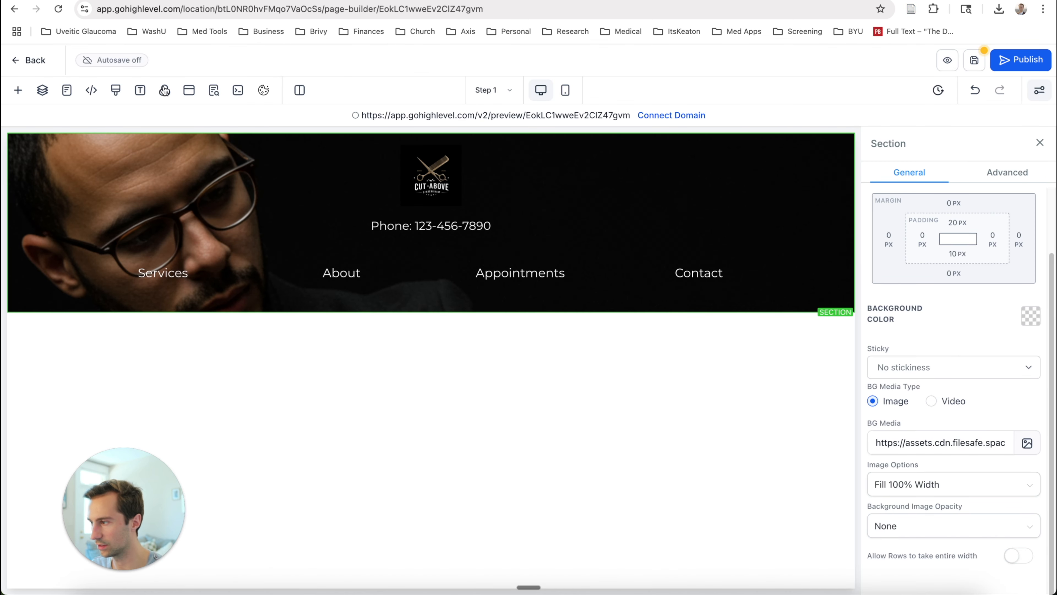
pyautogui.click(18, 90)
pyautogui.click(47, 173)
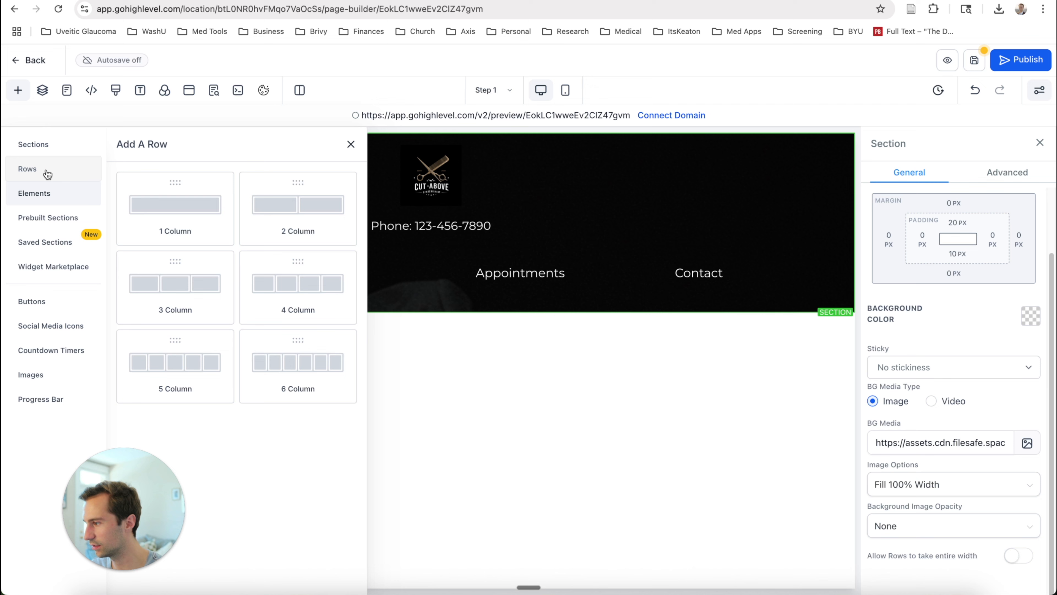
pyautogui.click(175, 221)
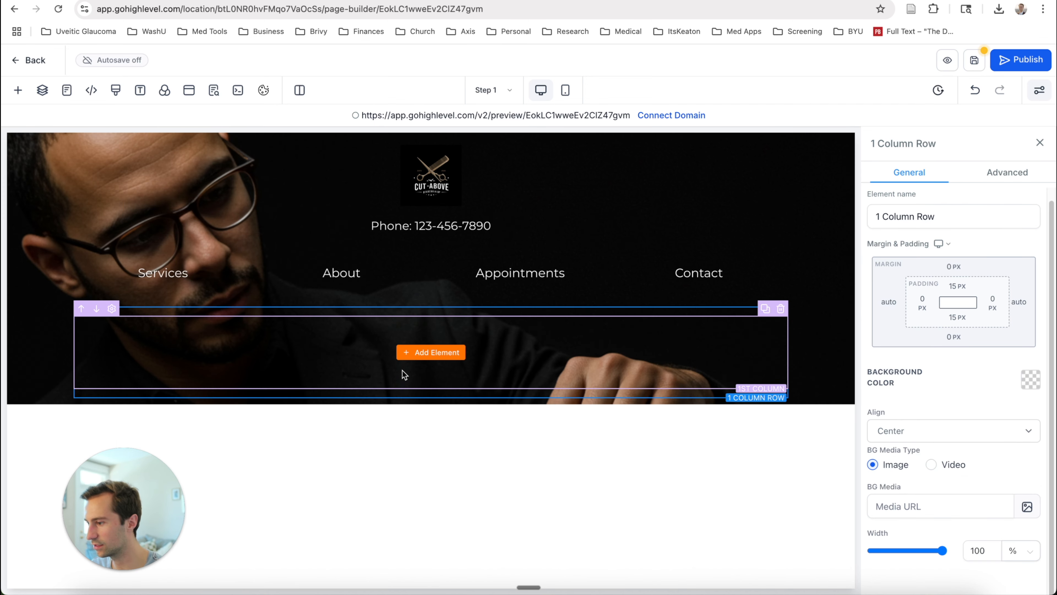
pyautogui.click(438, 355)
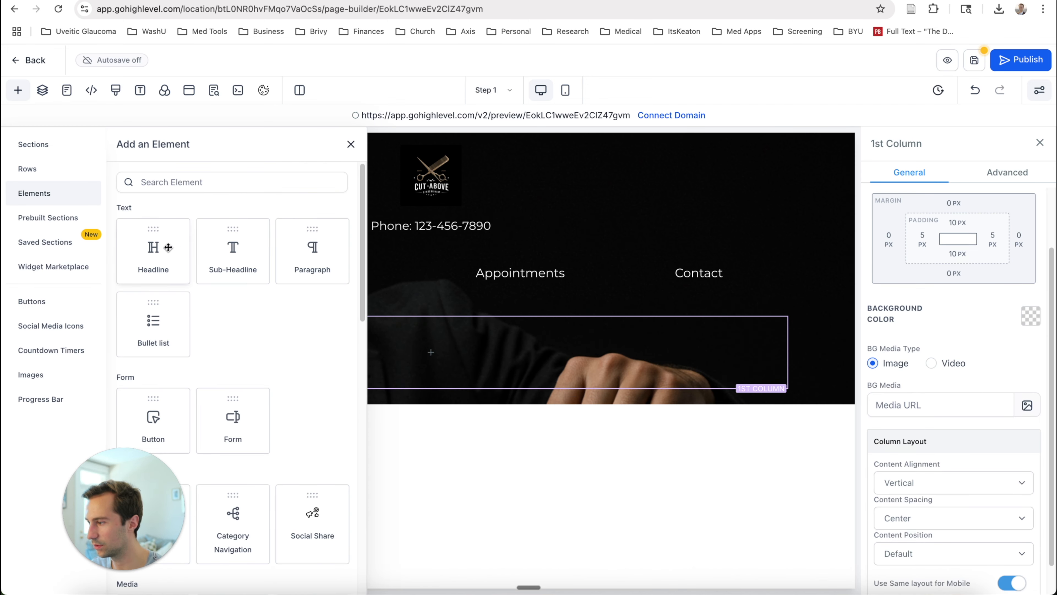
pyautogui.click(151, 249)
pyautogui.tripleClick(439, 336)
pyautogui.click(427, 367)
pyautogui.click(496, 499)
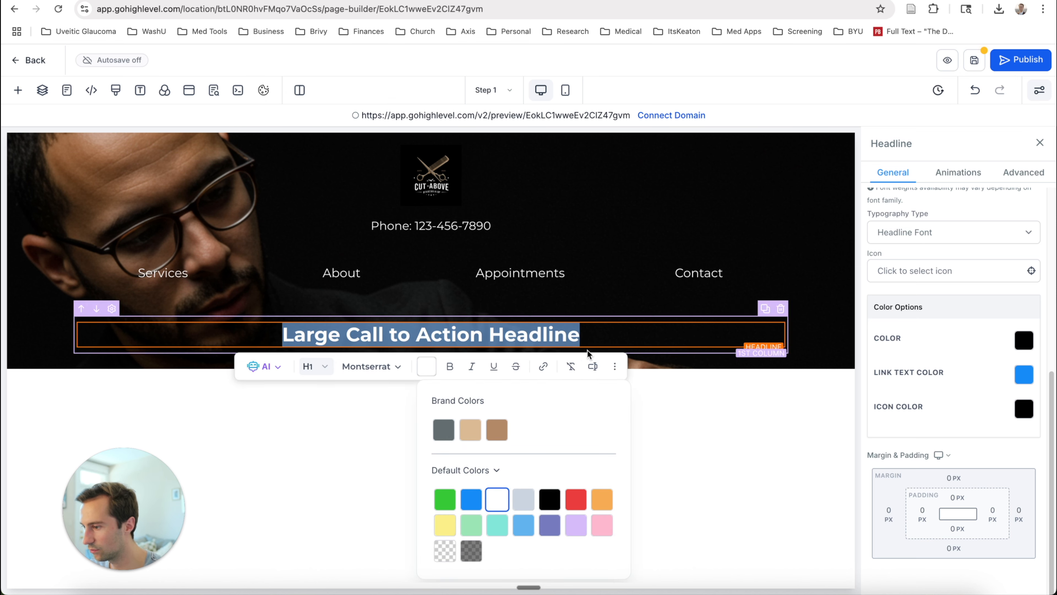
pyautogui.write('The Drop Barbers')
pyautogui.write('hop')
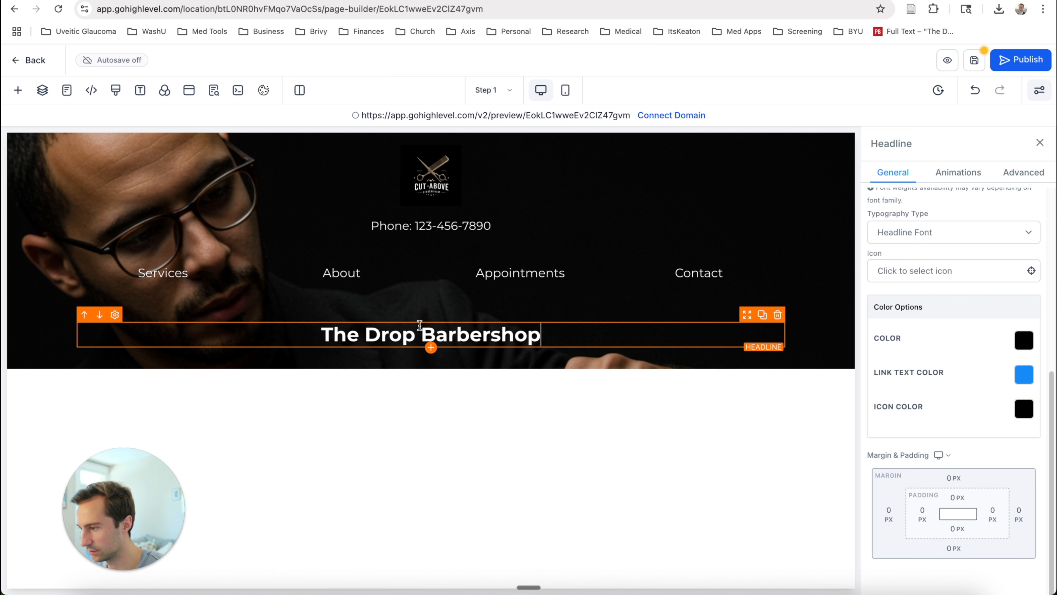
pyautogui.doubleClick(430, 338)
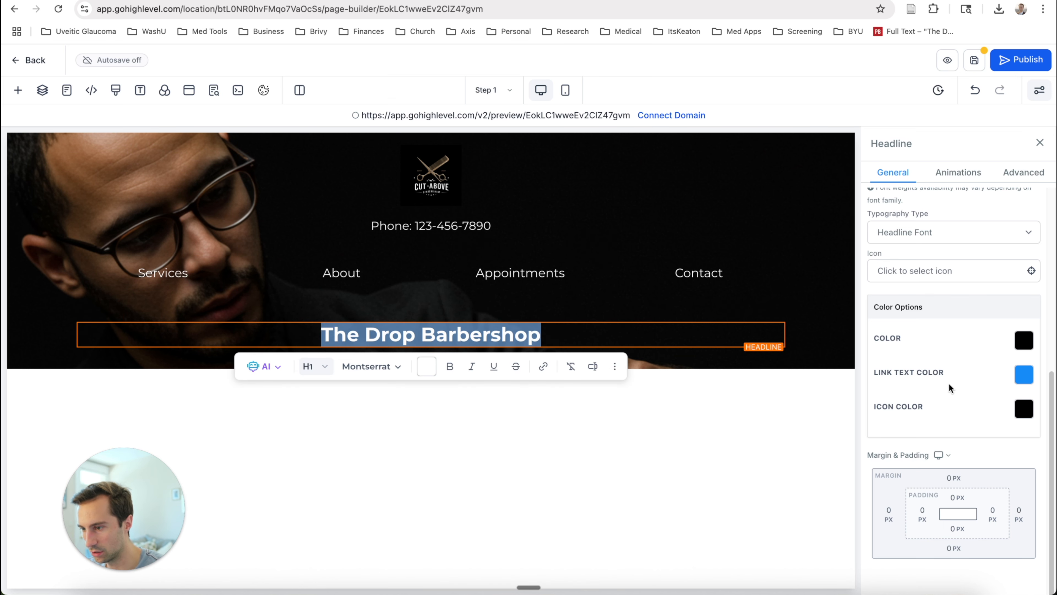
pyautogui.scroll(8, 949, 384)
pyautogui.moveTo(903, 453)
pyautogui.moveTo(903, 454); pyautogui.dragTo(916, 454)
pyautogui.click(826, 447)
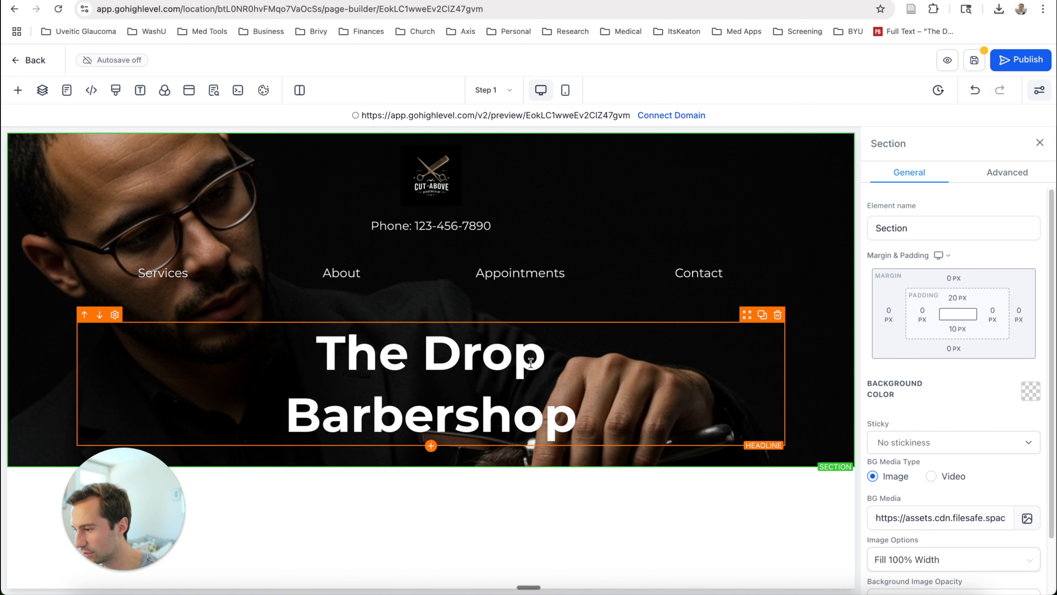
pyautogui.click(409, 225)
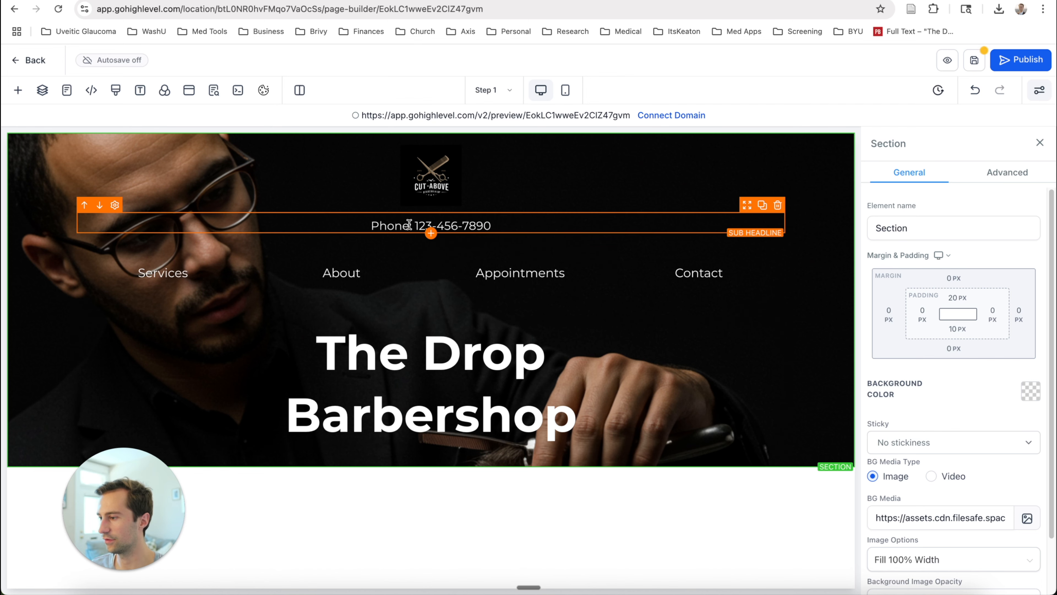
pyautogui.click(832, 426)
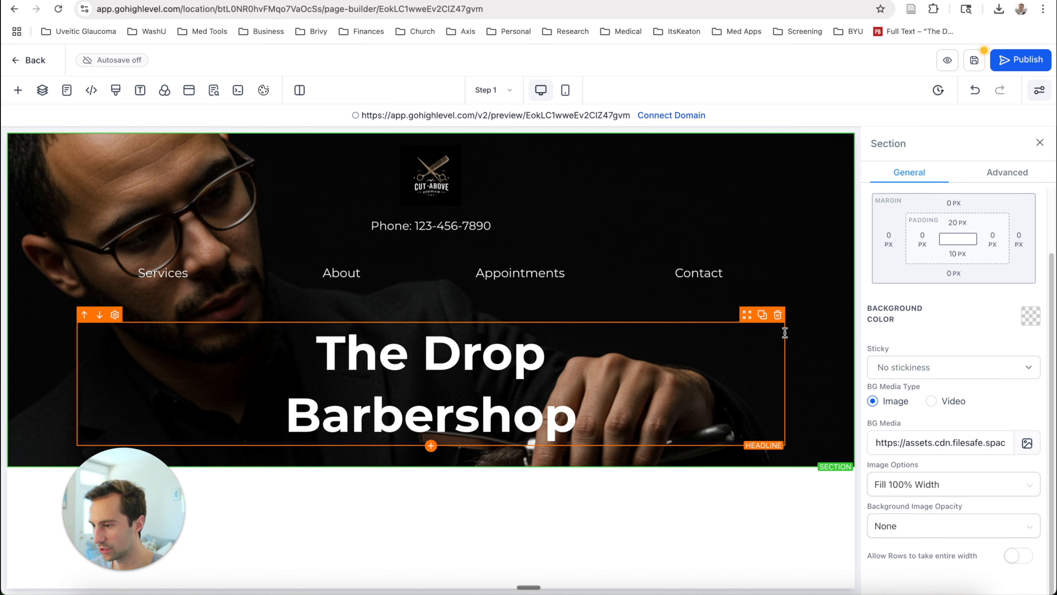
# Set the funnel's Headline Font to Arial in Typography settings.
pyautogui.click(139, 91)
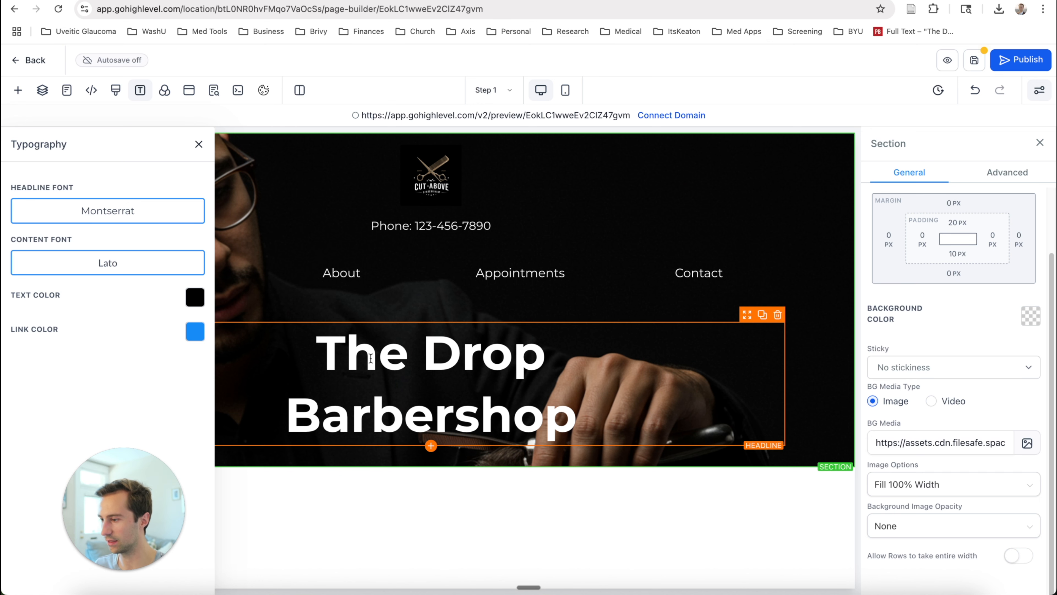
pyautogui.click(92, 263)
pyautogui.click(665, 285)
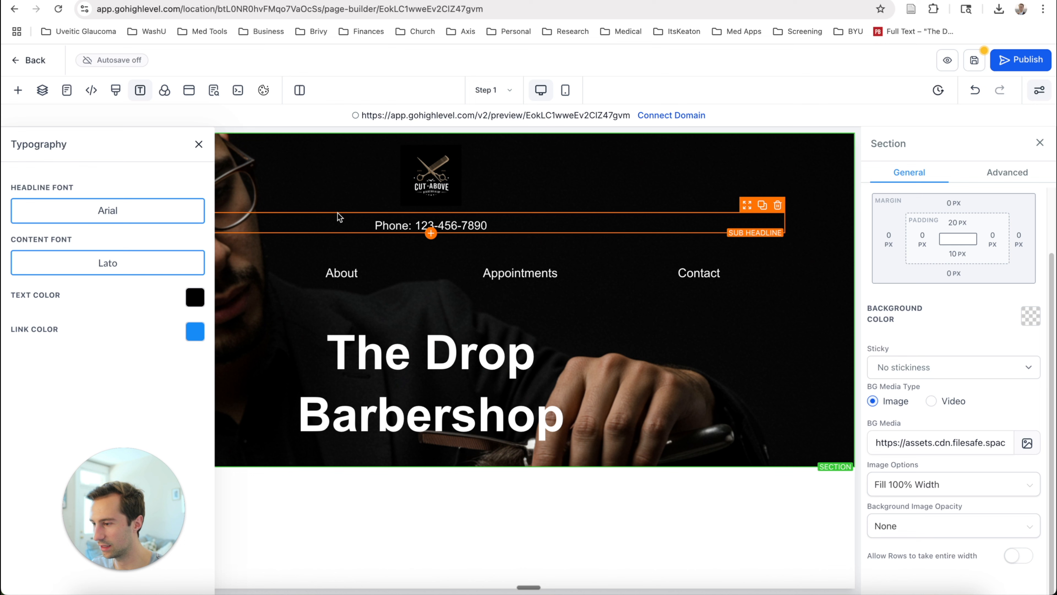
# Try content and custom typography types on The Drop Barbershop headline, returning it to Headline Font.
pyautogui.click(741, 393)
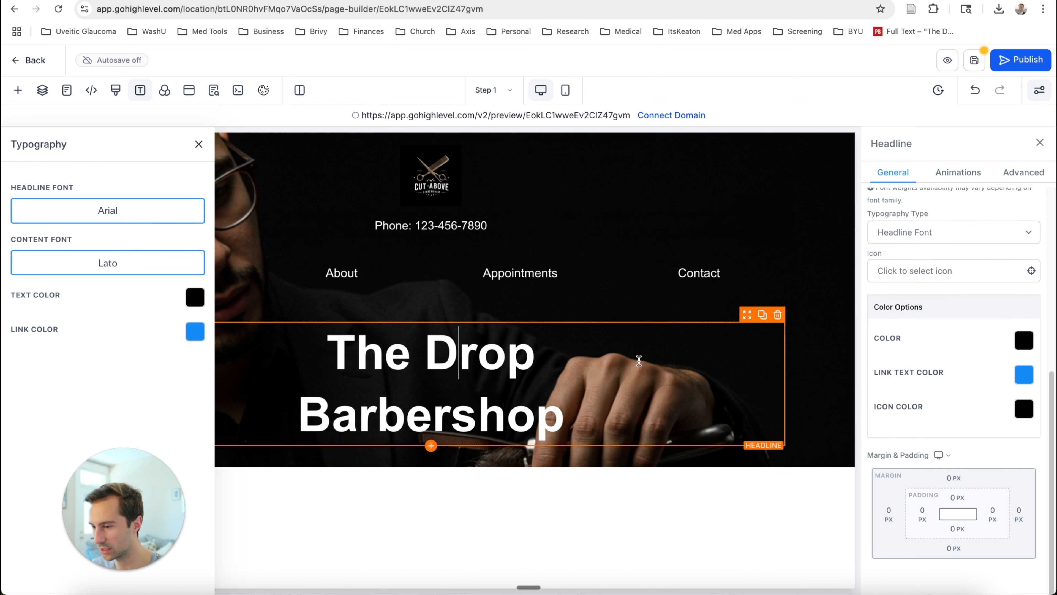
pyautogui.scroll(6, 911, 338)
pyautogui.scroll(-7, 915, 333)
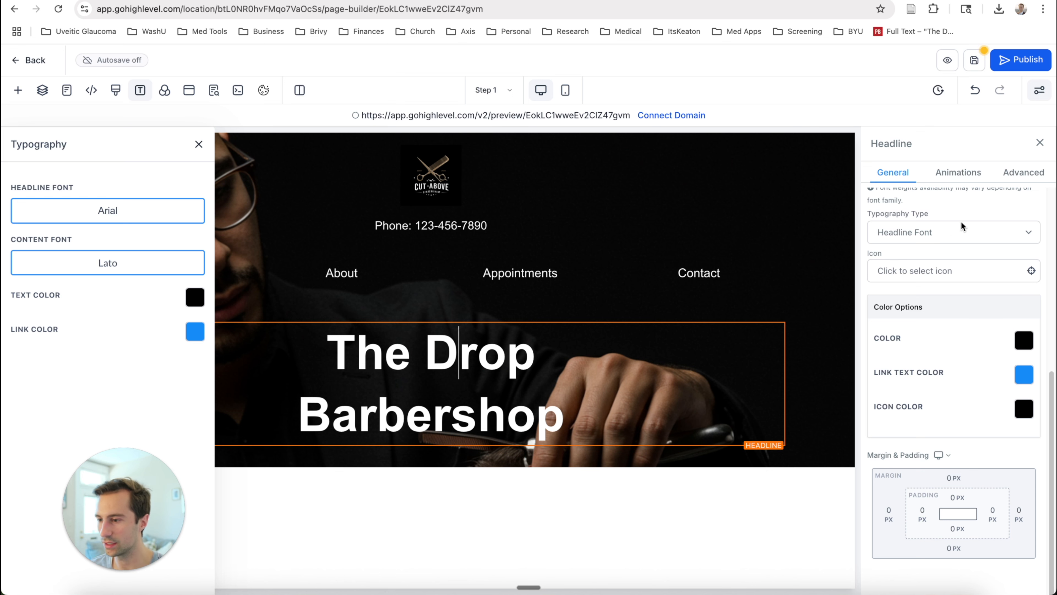
pyautogui.click(950, 233)
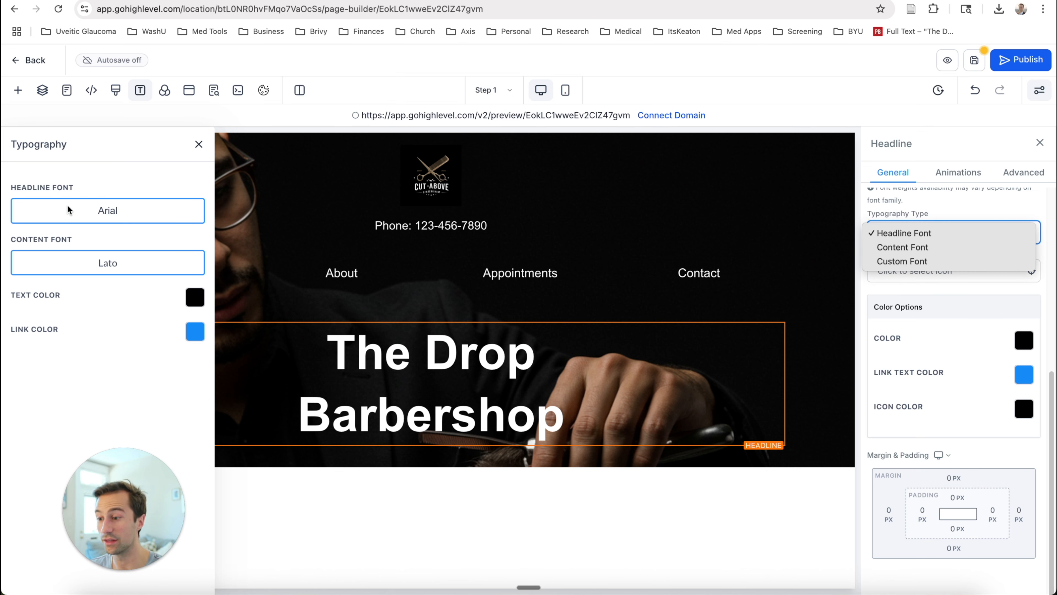
pyautogui.click(942, 248)
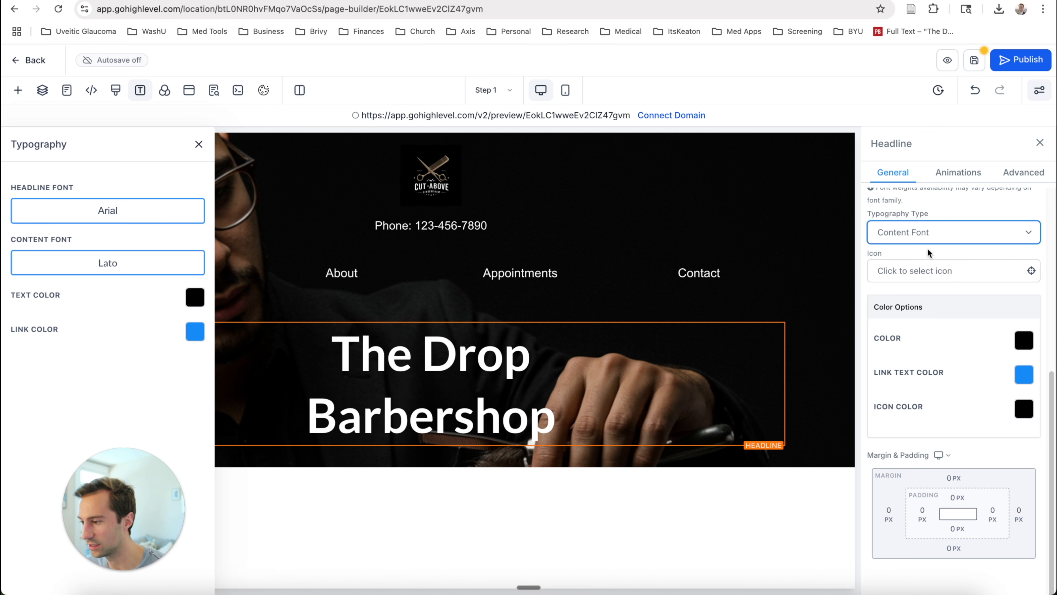
pyautogui.click(1012, 232)
pyautogui.click(981, 246)
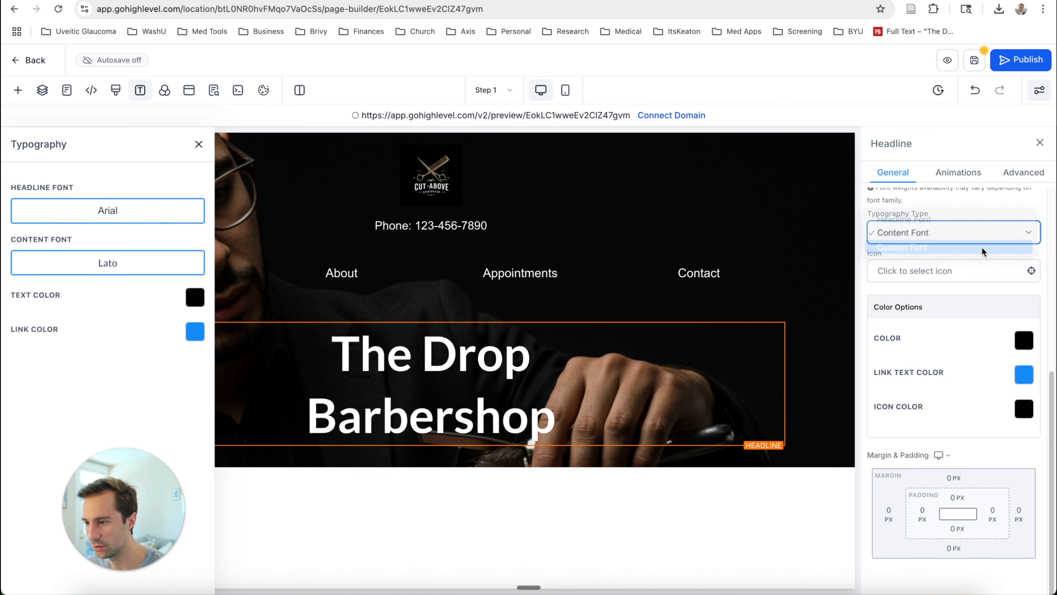
pyautogui.click(951, 234)
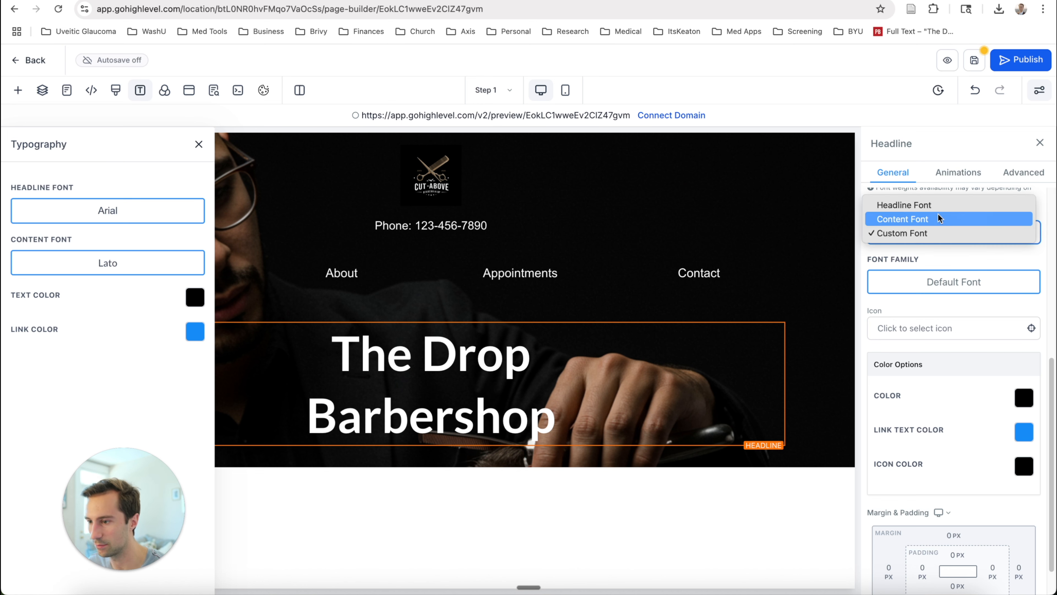
pyautogui.click(936, 204)
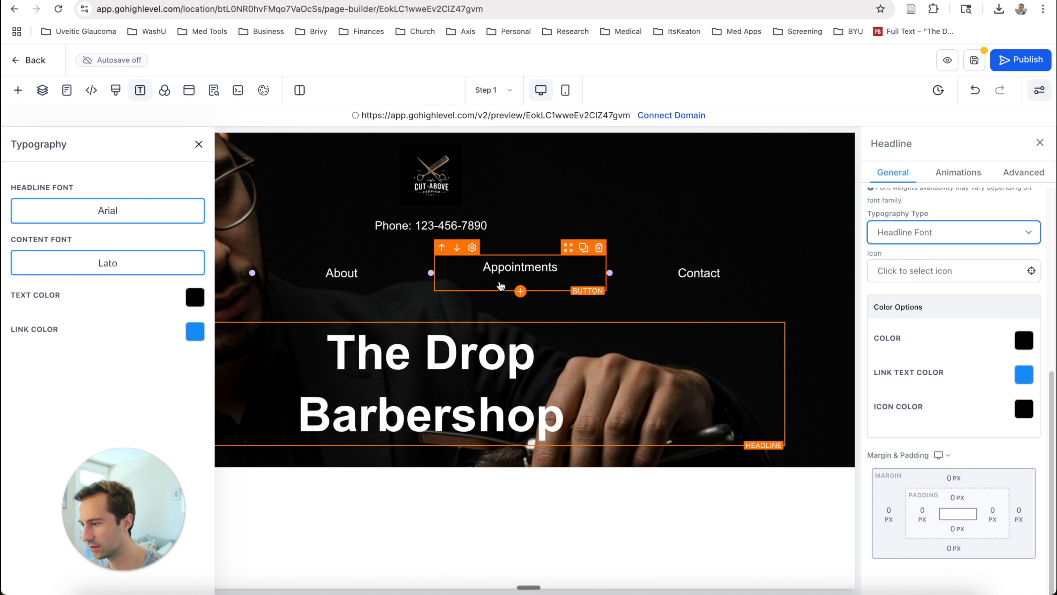
pyautogui.click(500, 286)
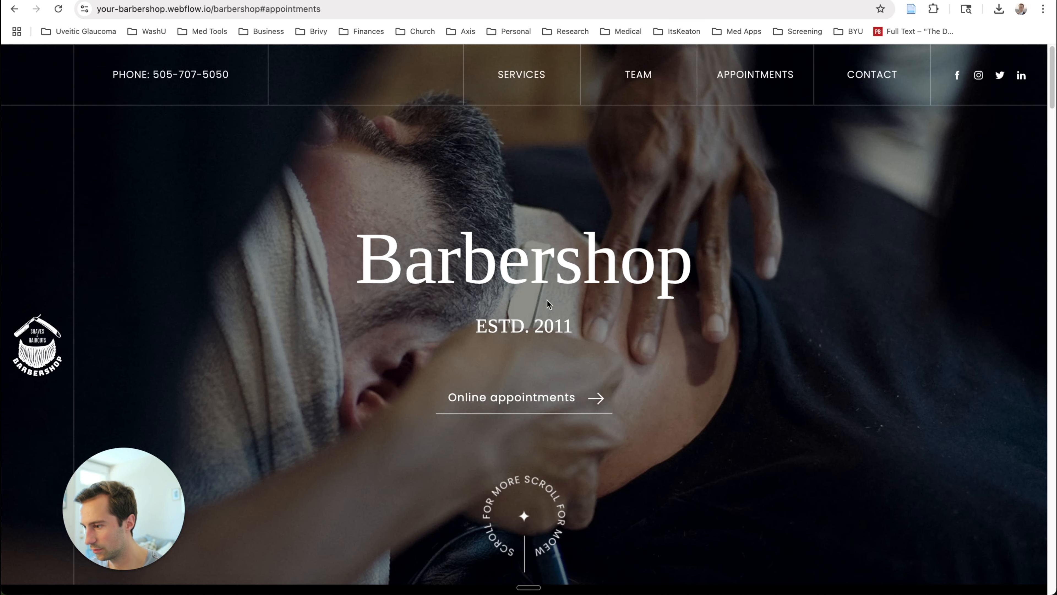
# Add a white 'ESTD. 2025' sub-headline beneath The Drop Barbershop title, mirroring the reference site.
pyautogui.moveTo(484, 328); pyautogui.dragTo(574, 343)
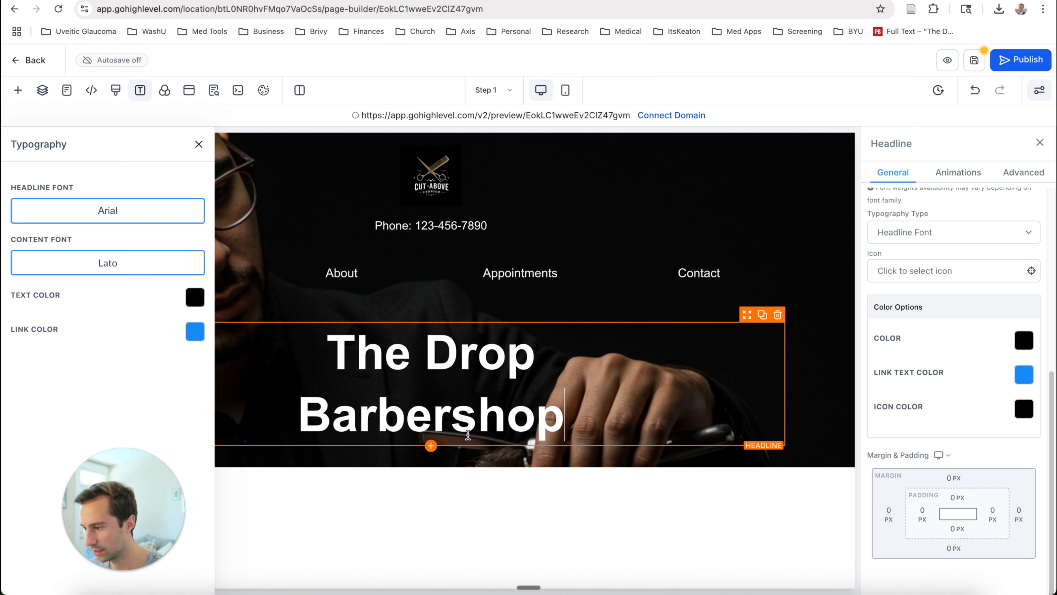
pyautogui.click(432, 445)
pyautogui.click(238, 265)
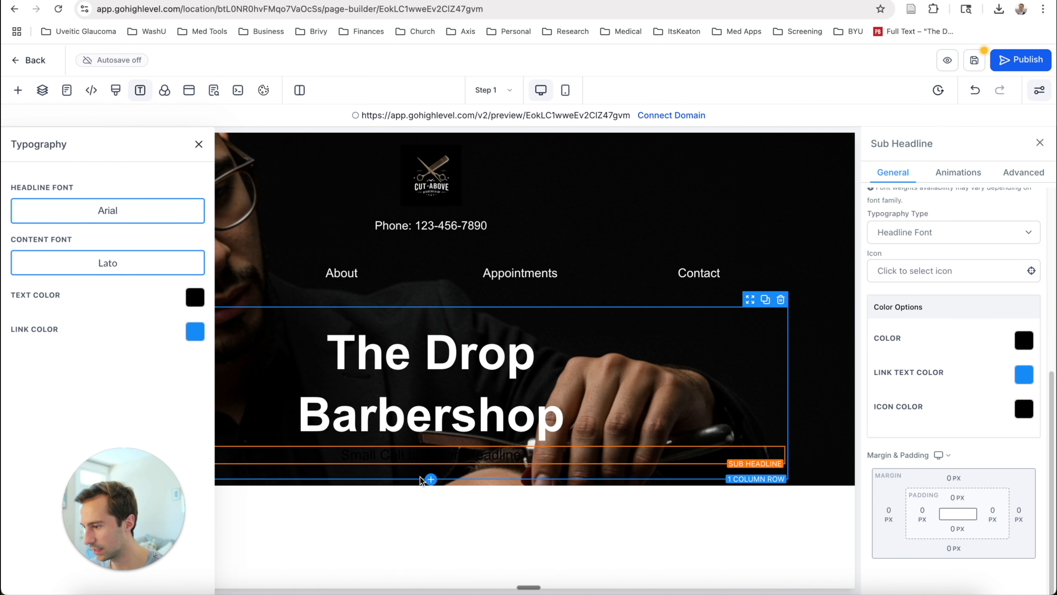
pyautogui.tripleClick(428, 455)
pyautogui.click(412, 483)
pyautogui.click(483, 389)
pyautogui.write('ESTD')
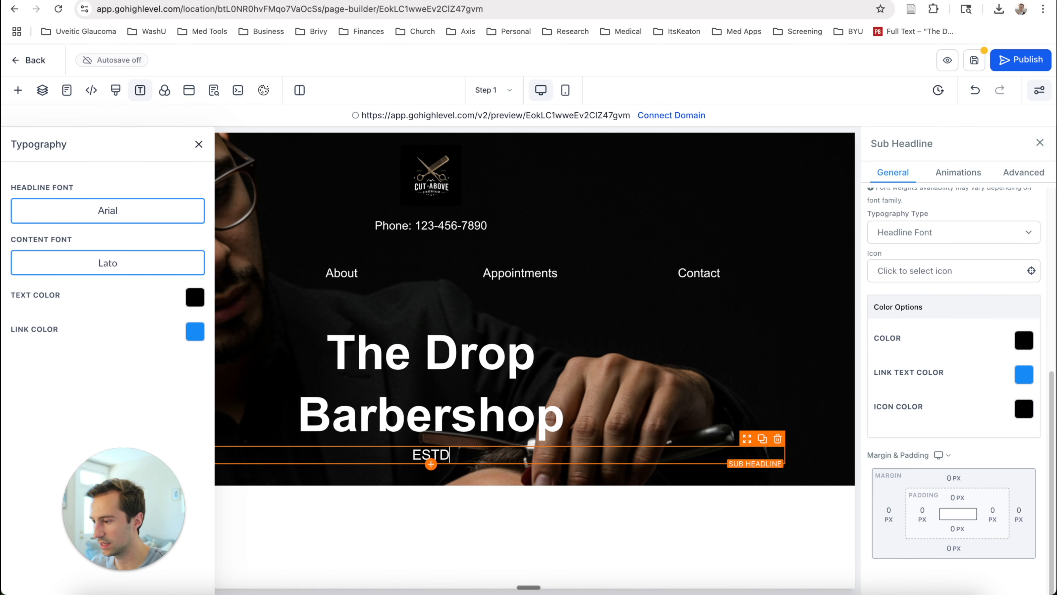
pyautogui.write('. 2025')
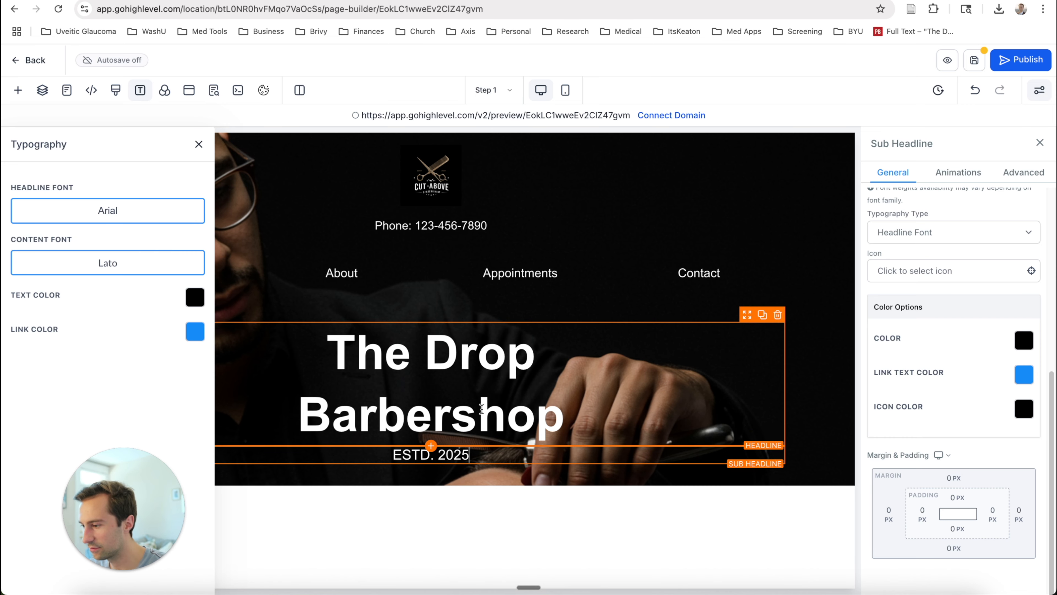
pyautogui.hotkey('ctrl', 'Tab')
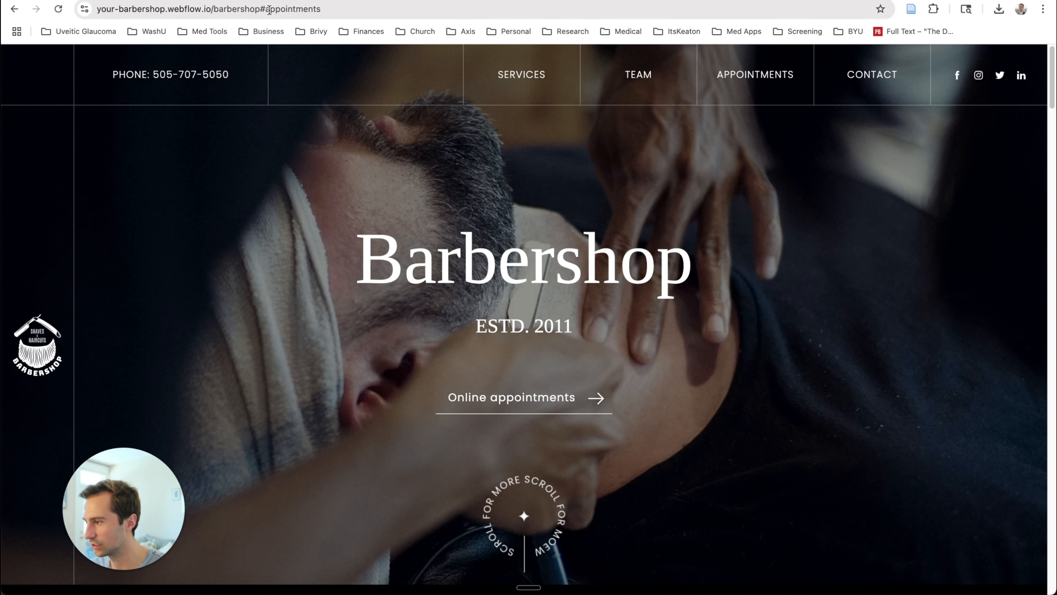
# Add a Button element, found by searching 'bu', to the hero.
pyautogui.click(266, 1)
pyautogui.click(17, 90)
pyautogui.click(243, 190)
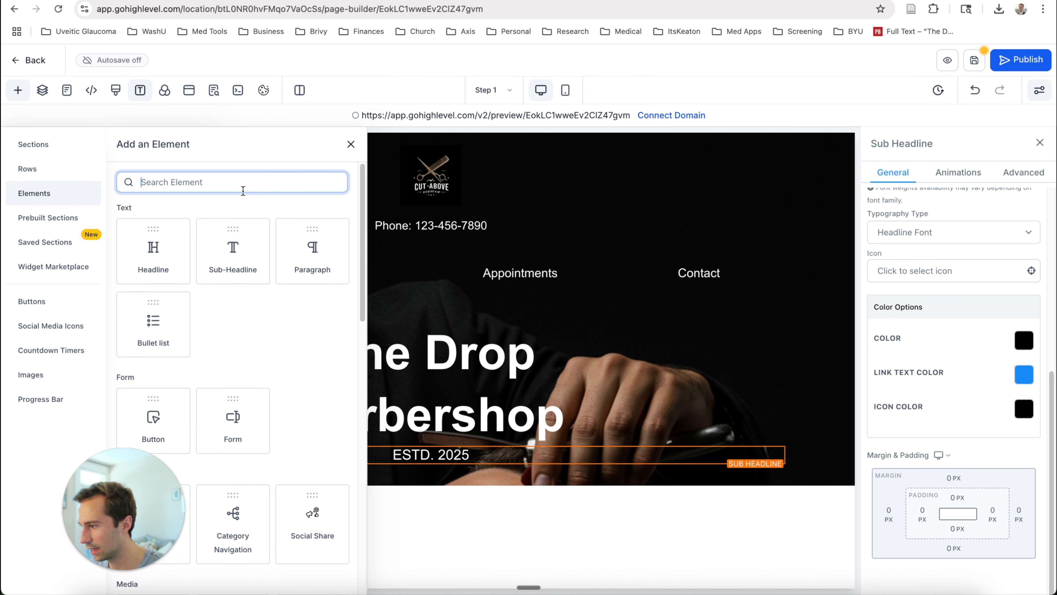
pyautogui.write('bu')
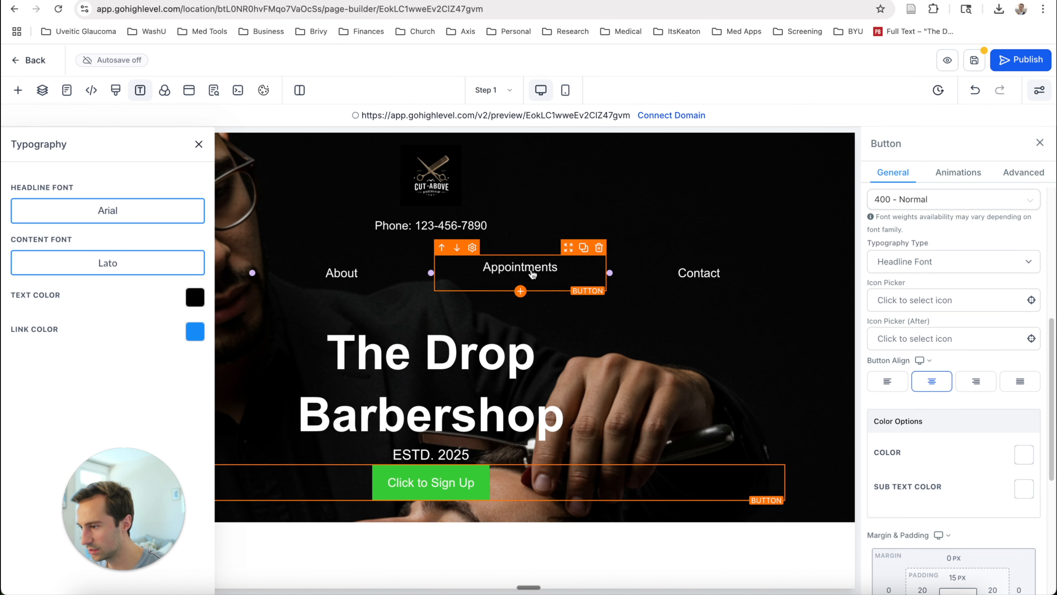
pyautogui.click(531, 273)
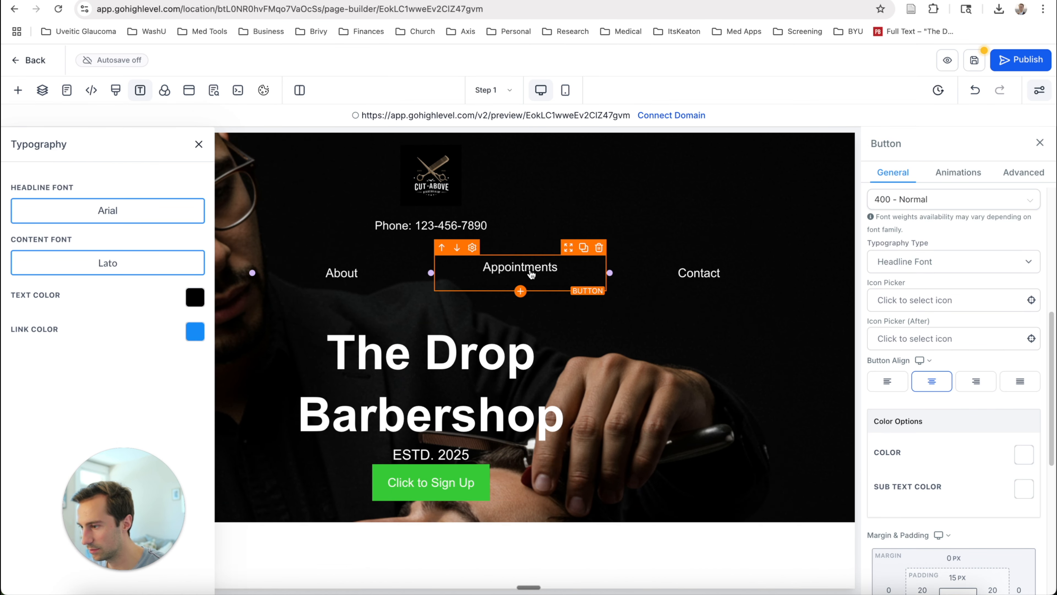
# Duplicate the Appointments button below ESTD. 2025 and relabel it 'Online appointments'.
pyautogui.click(583, 248)
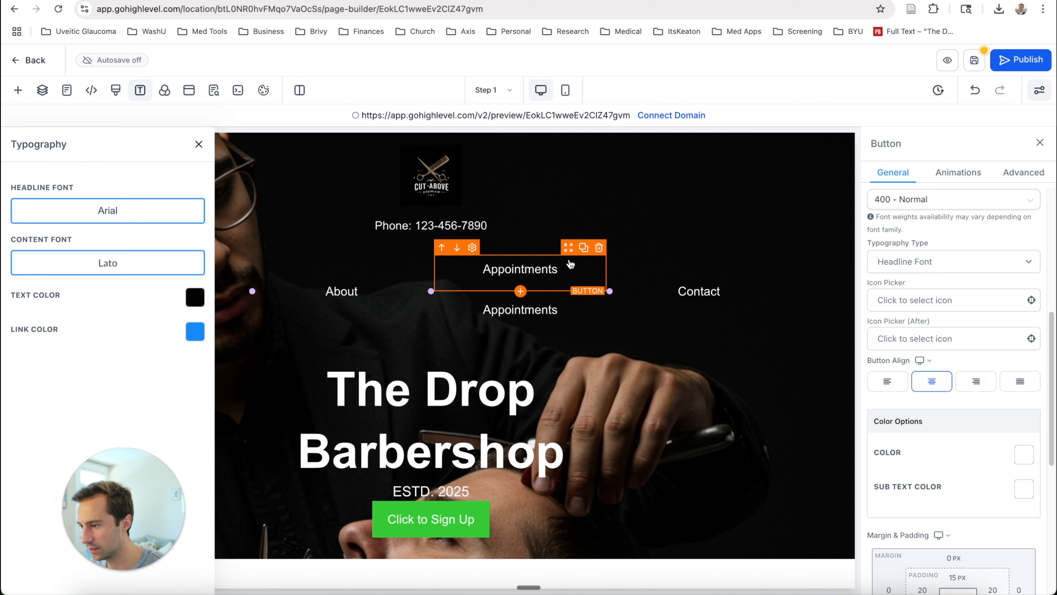
pyautogui.moveTo(569, 255); pyautogui.dragTo(505, 495)
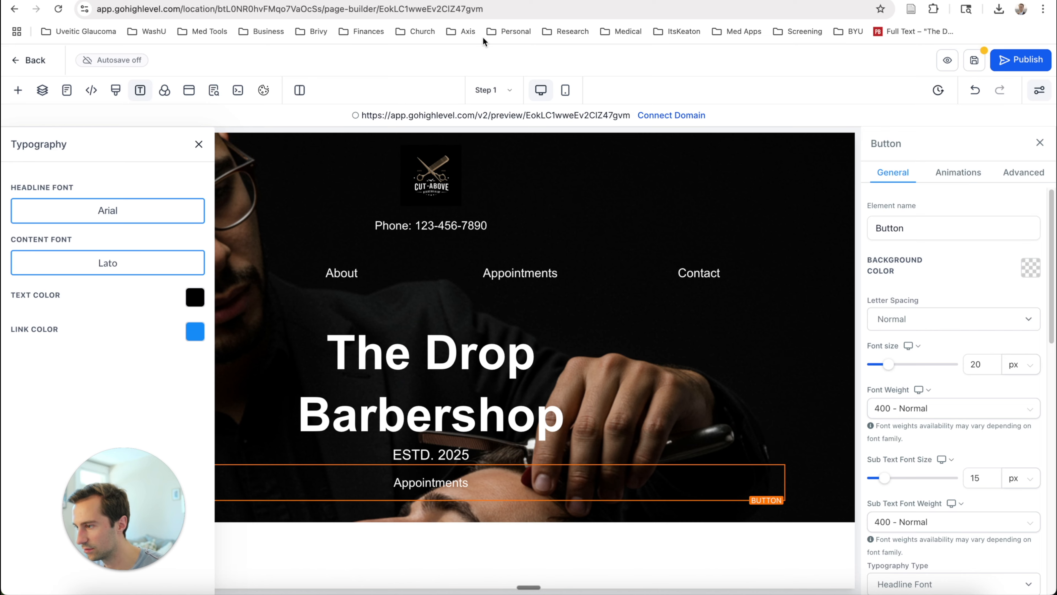
pyautogui.click(487, 1)
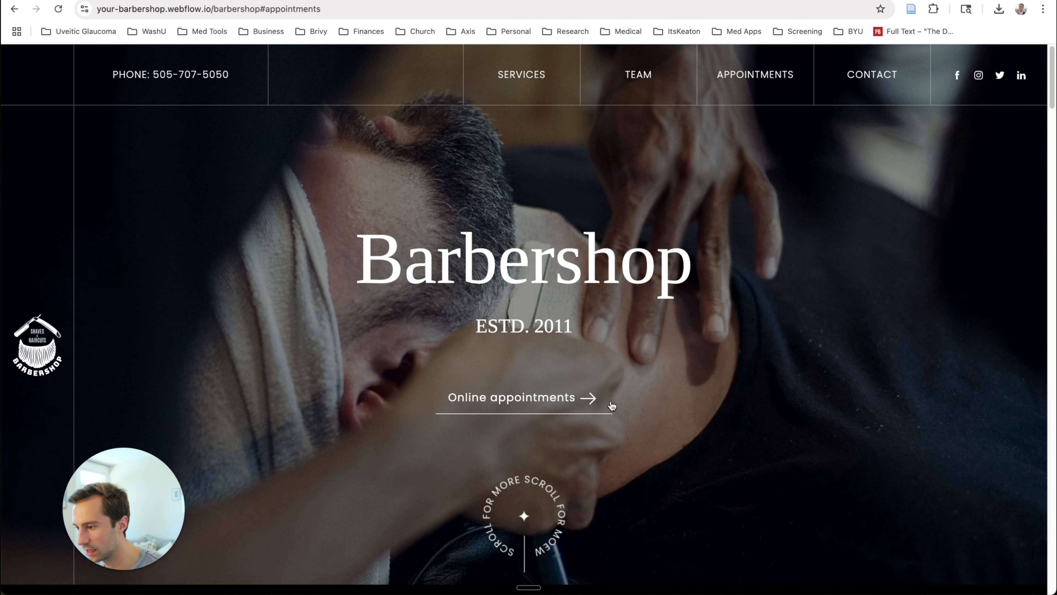
pyautogui.hotkey('ctrl', 'shift', 'Tab')
pyautogui.write('Online appointments')
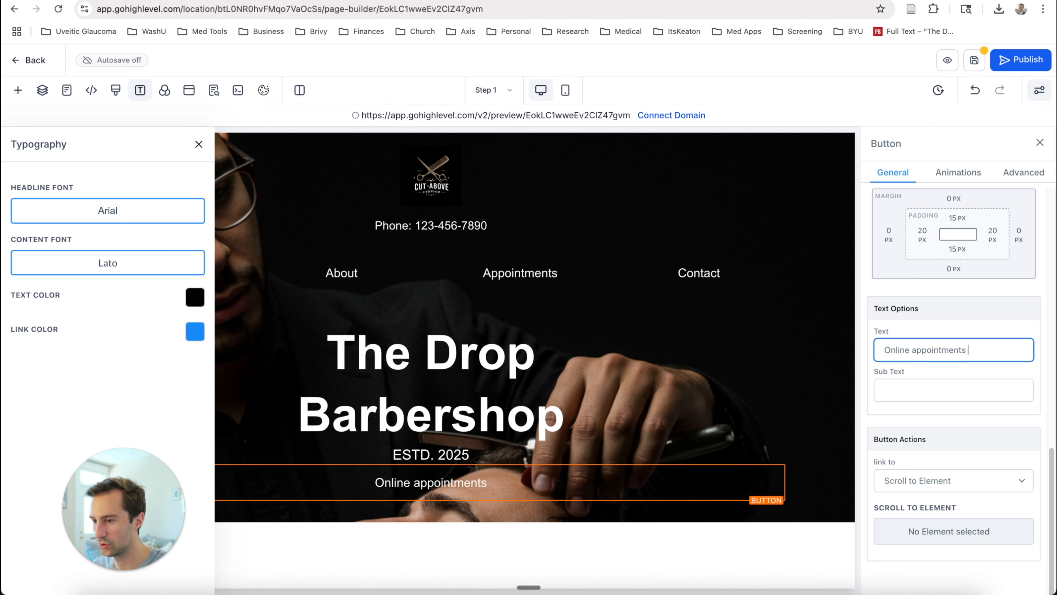
pyautogui.hotkey('alt', 'space')
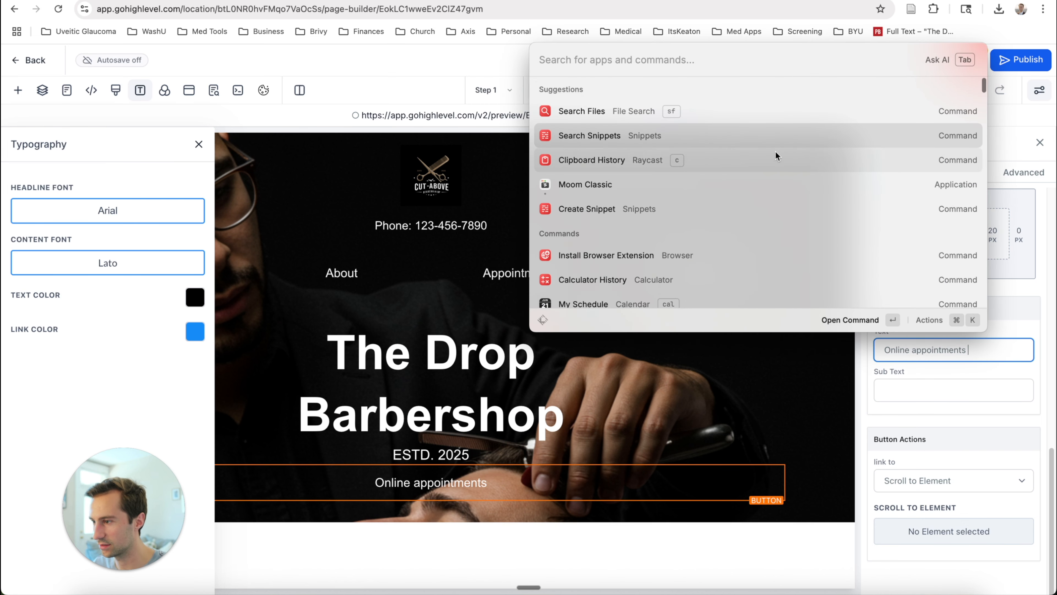
pyautogui.moveTo(707, 54); pyautogui.dragTo(496, 186)
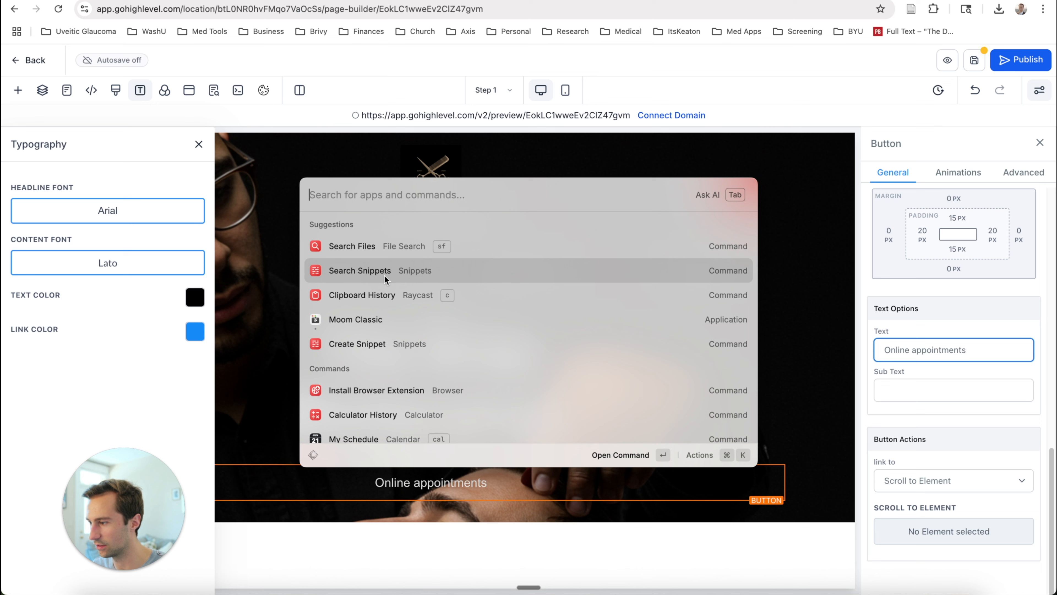
pyautogui.press('Escape')
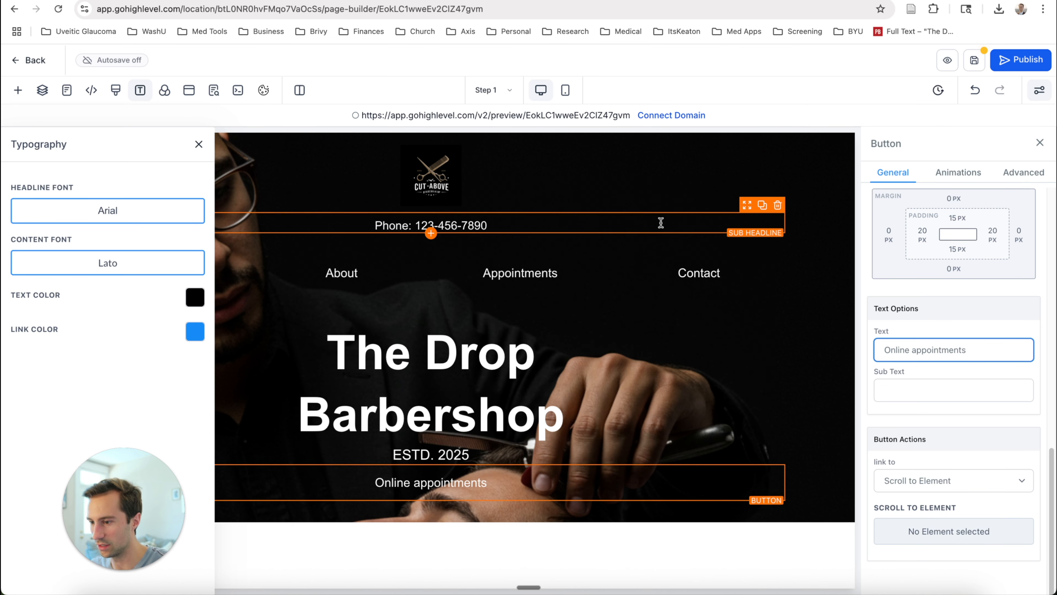
pyautogui.write('!right')
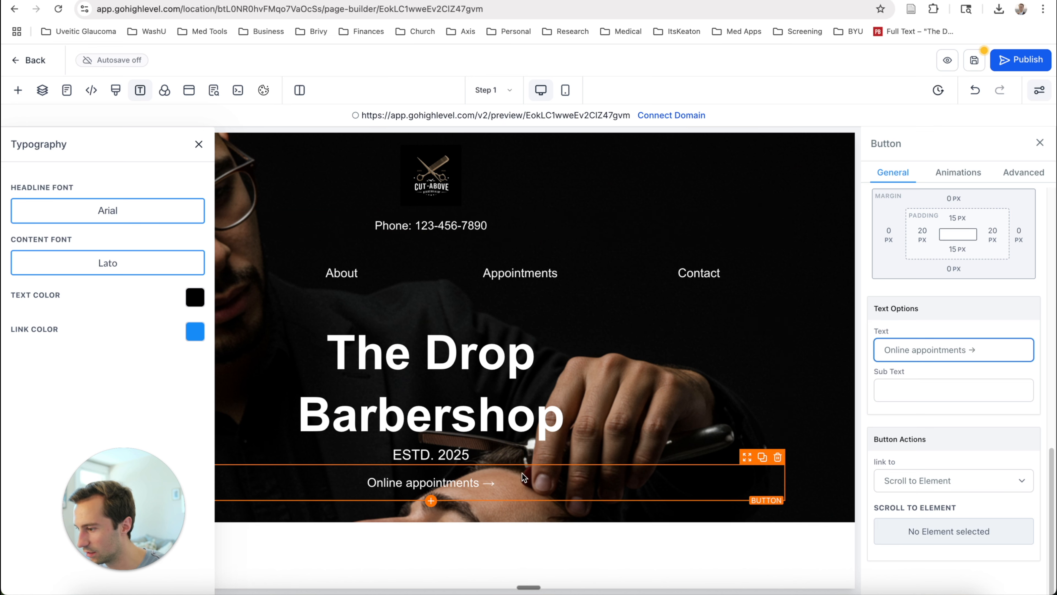
# Give the Online appointments button a full border in white.
pyautogui.scroll(10, 960, 221)
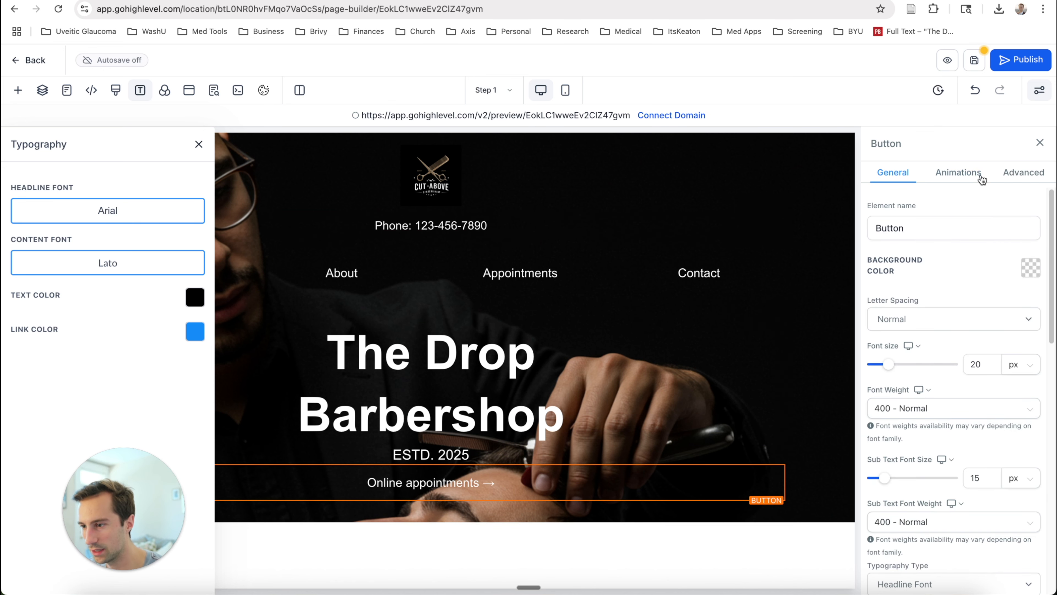
pyautogui.scroll(-2, 961, 357)
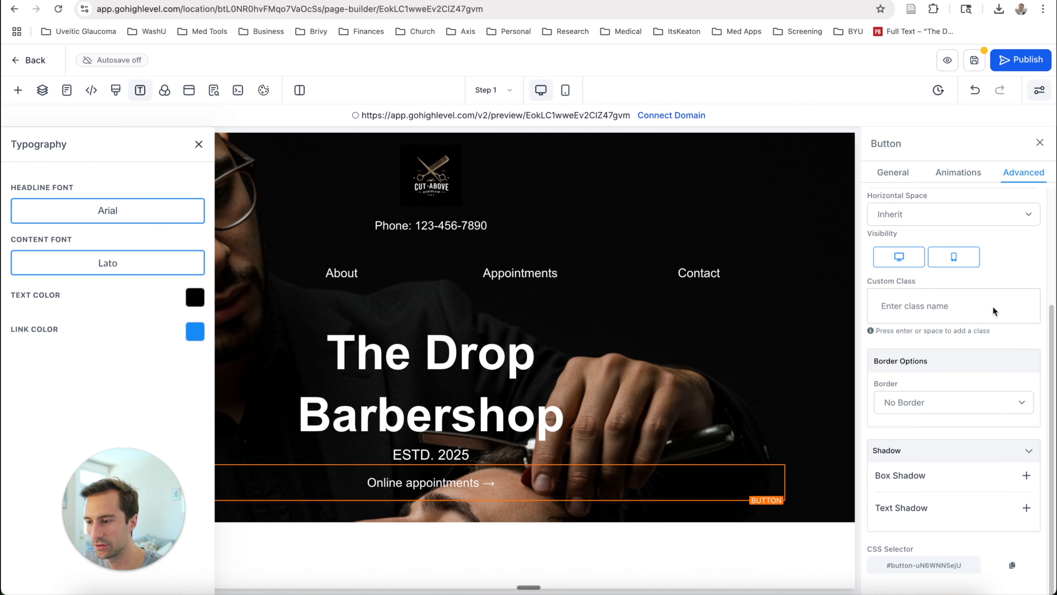
pyautogui.click(955, 397)
pyautogui.click(944, 416)
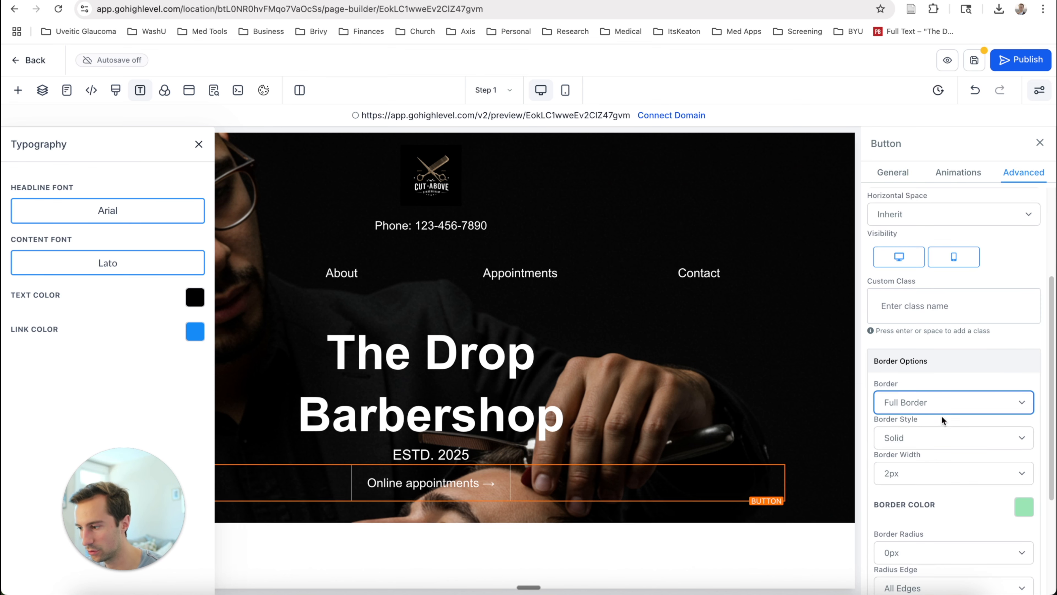
pyautogui.scroll(-1, 932, 450)
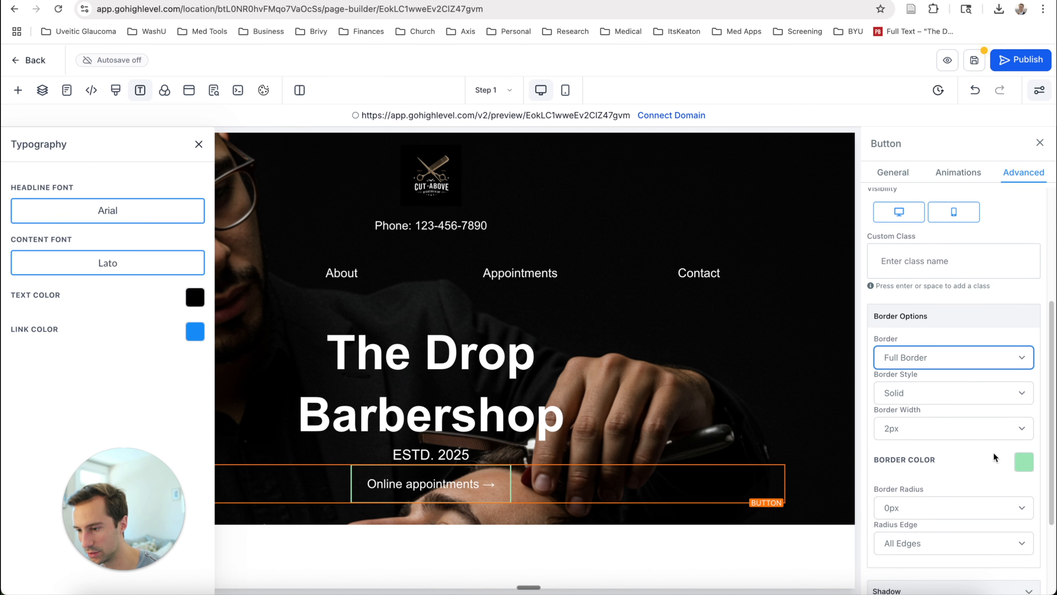
pyautogui.click(1019, 463)
pyautogui.click(907, 374)
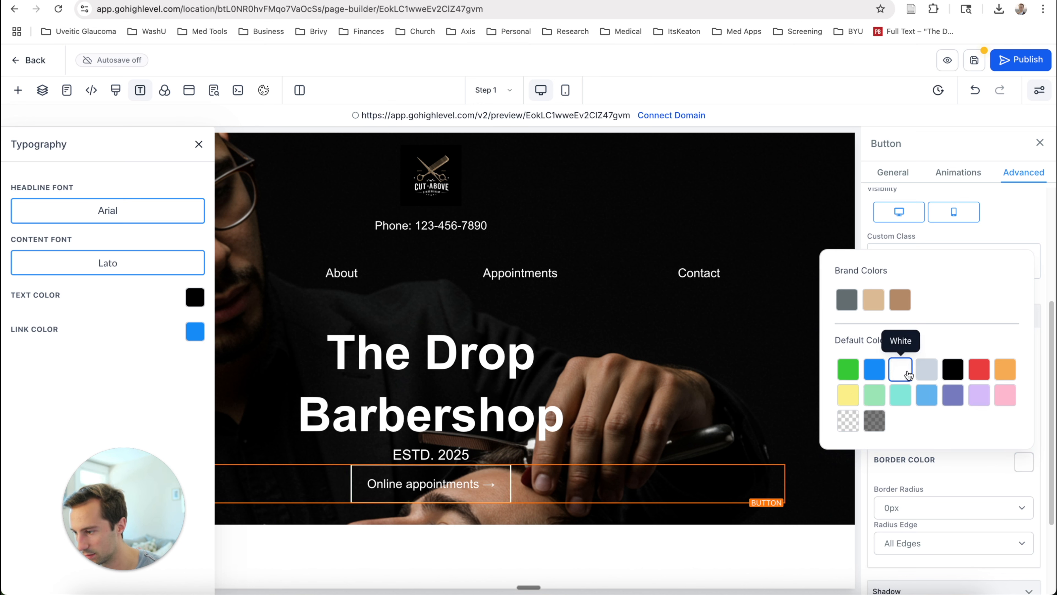
pyautogui.click(1000, 237)
# Round the Online appointments button's corners to 25px.
pyautogui.click(809, 381)
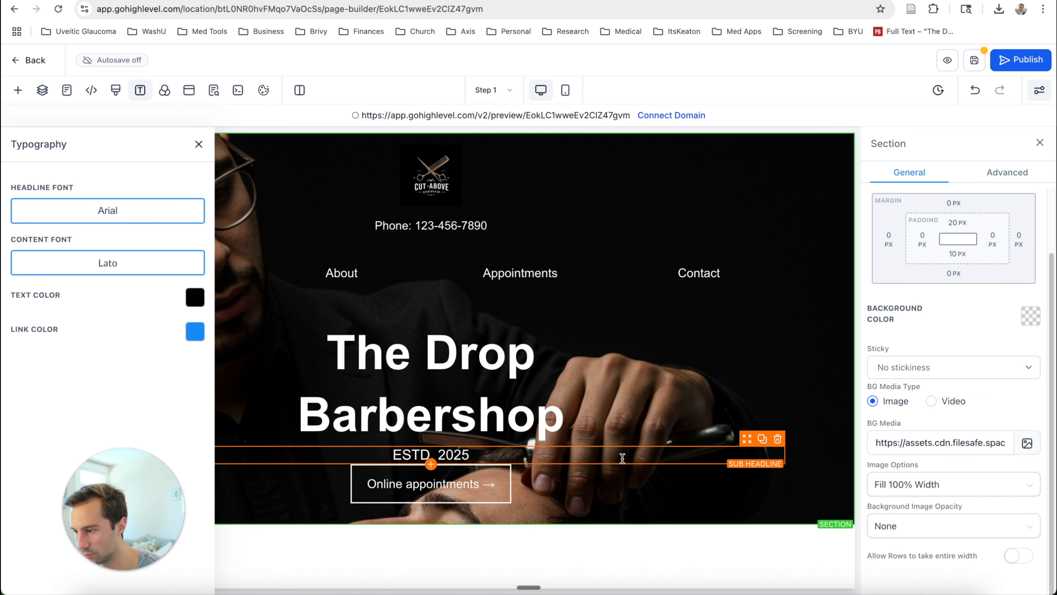
pyautogui.click(492, 491)
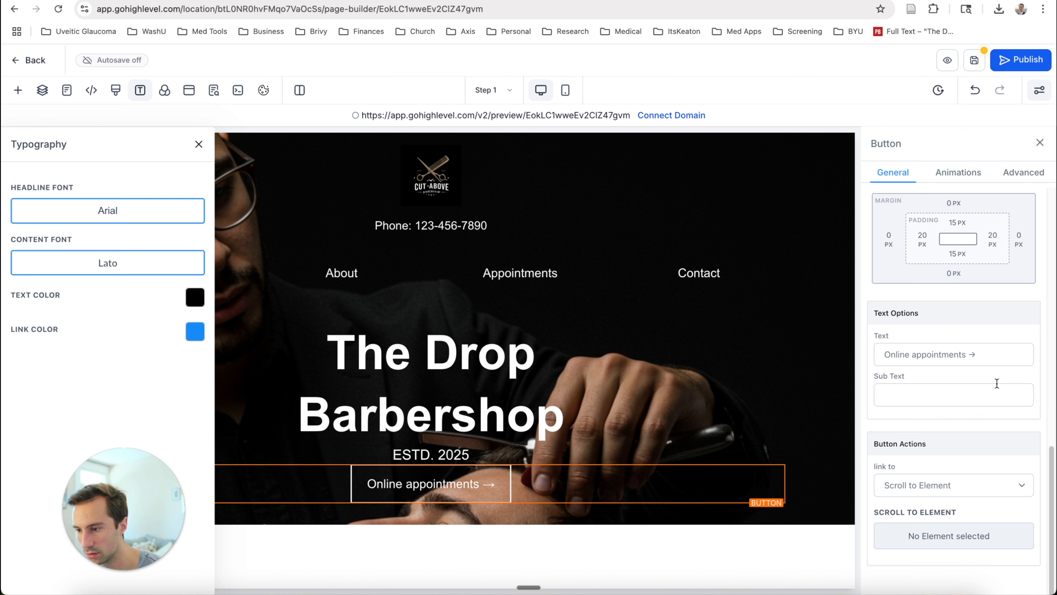
pyautogui.scroll(2, 997, 383)
pyautogui.click(1005, 170)
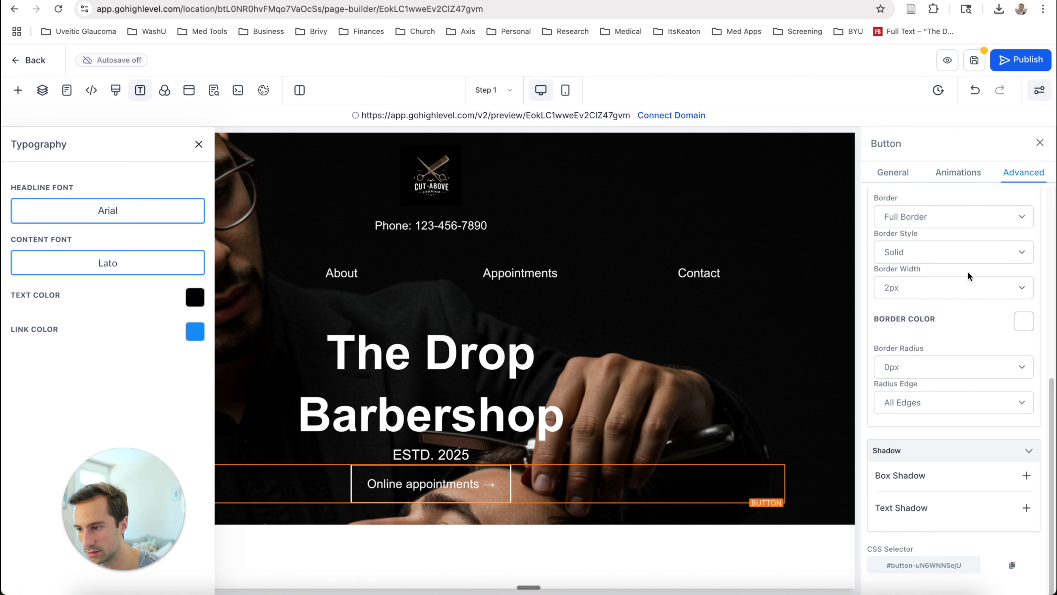
pyautogui.click(957, 367)
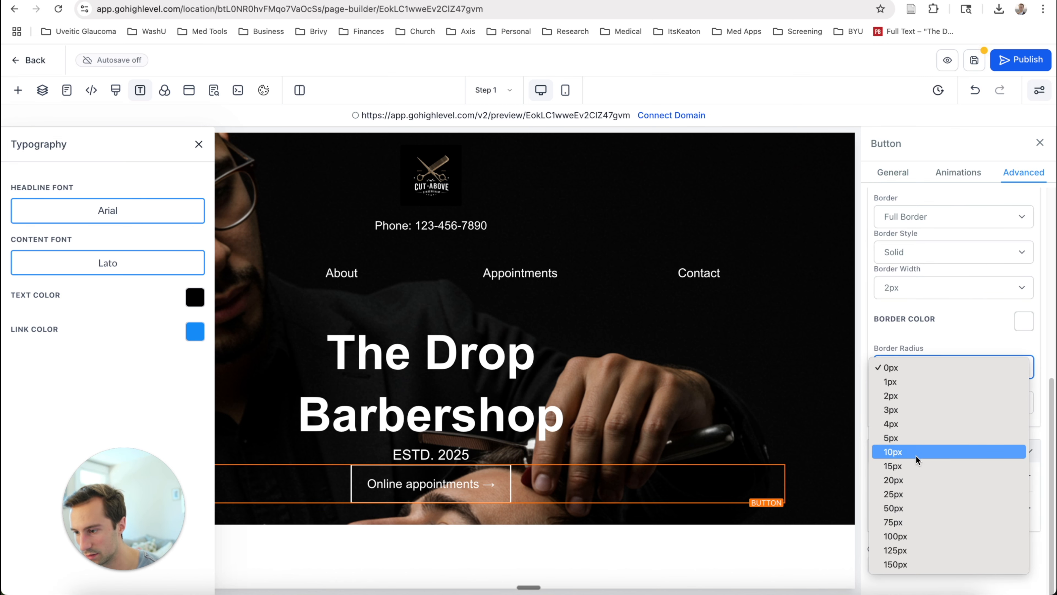
pyautogui.click(899, 418)
# Set the button's top margin to the 10 px preset.
pyautogui.click(764, 414)
pyautogui.click(818, 211)
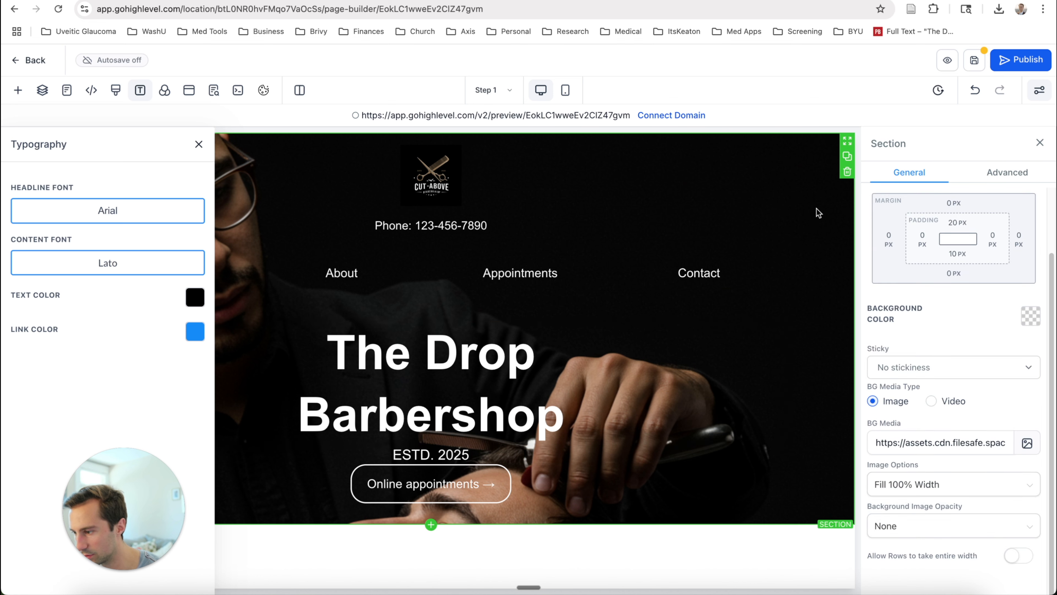
pyautogui.click(580, 470)
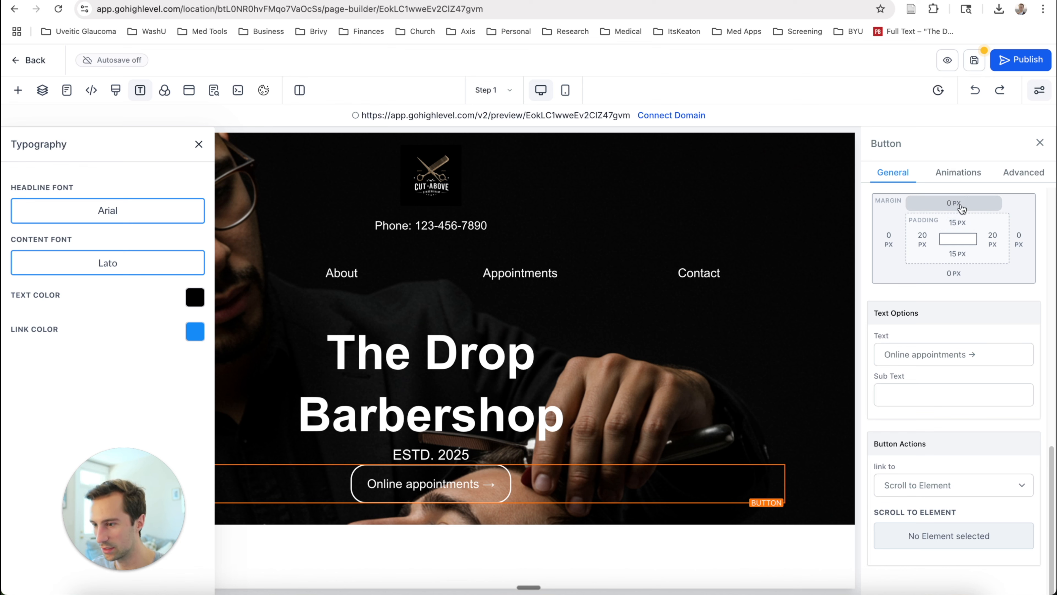
pyautogui.click(960, 224)
pyautogui.click(1014, 261)
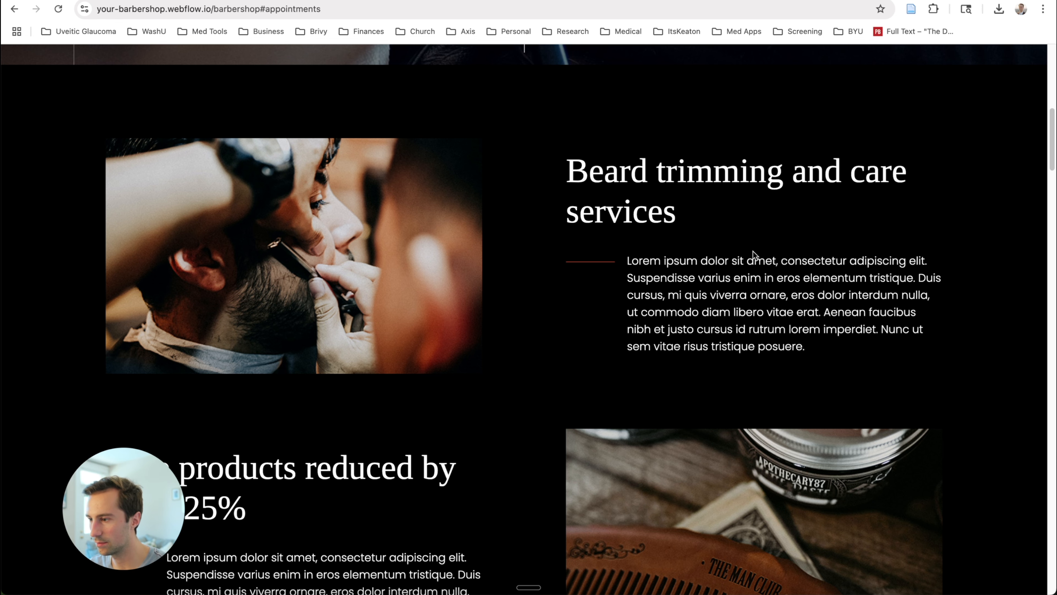
# Reload and scroll the Webflow reference site, then close the builder's Typography panel.
pyautogui.scroll(-10, 552, 398)
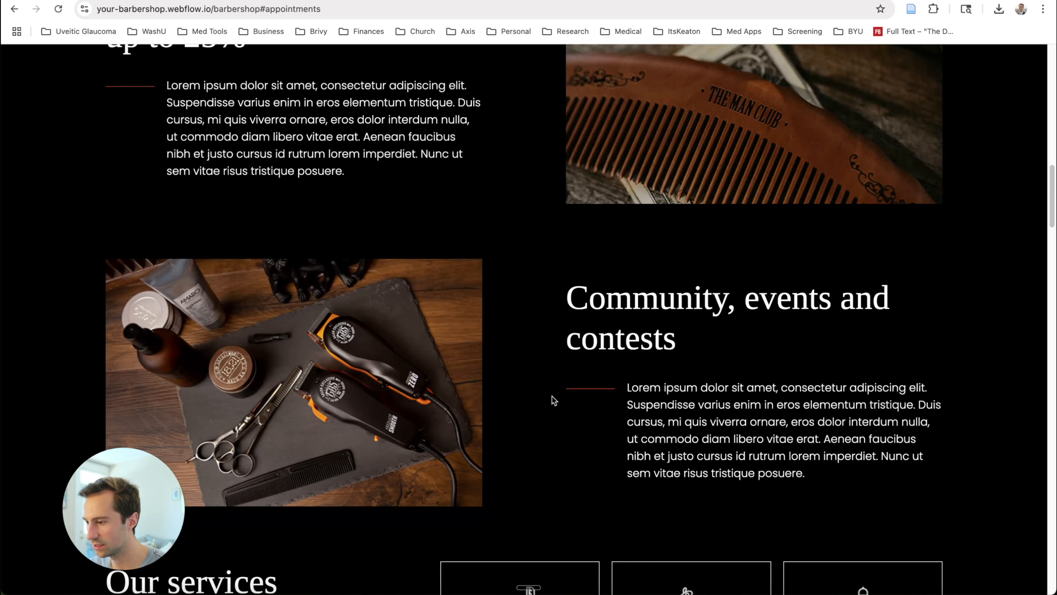
pyautogui.scroll(20, 552, 399)
pyautogui.press('super+r')
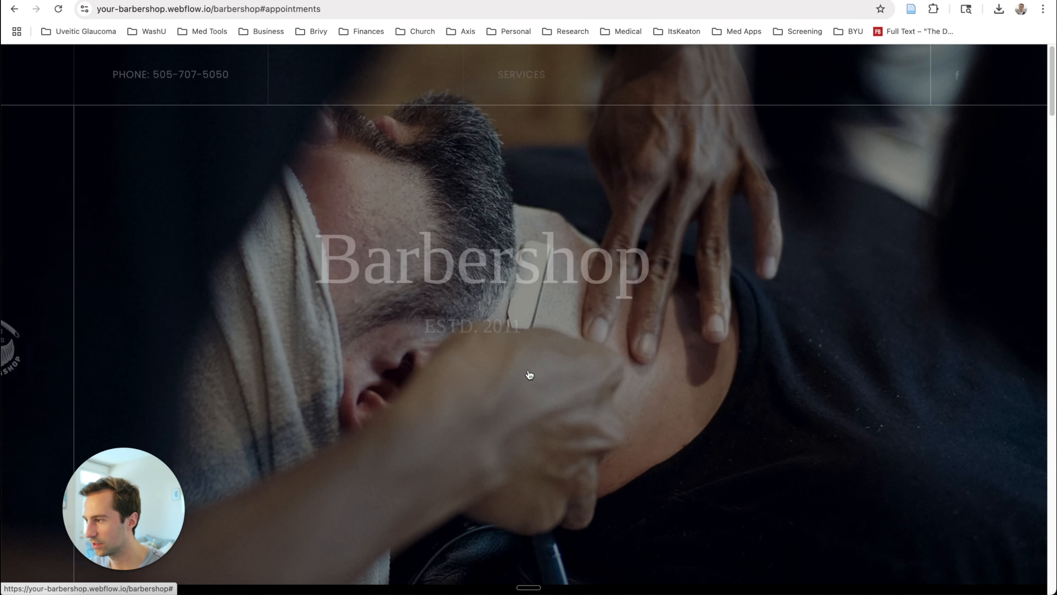
pyautogui.scroll(-1, 609, 399)
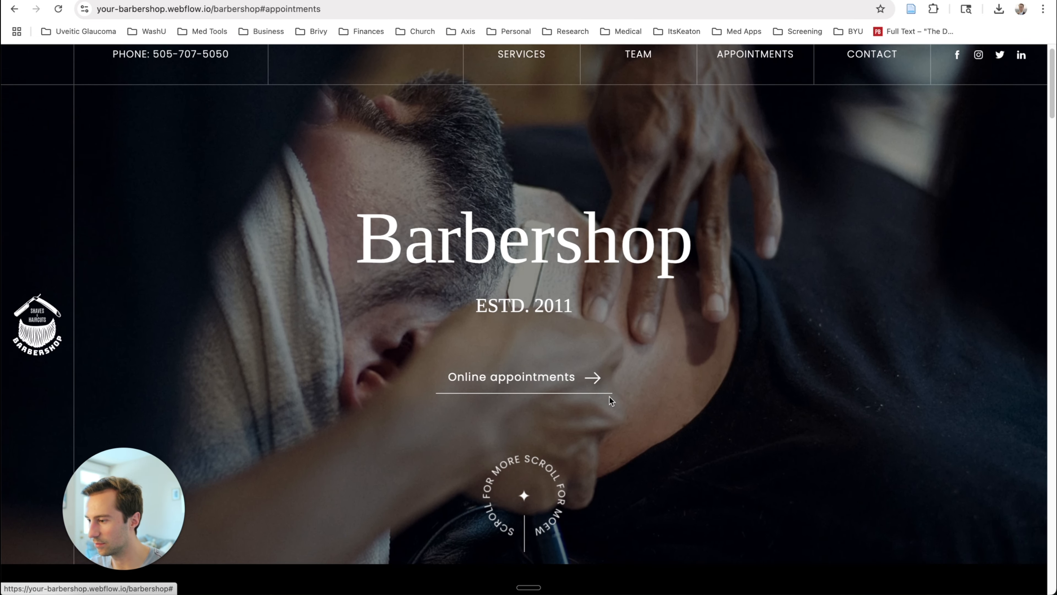
pyautogui.press('super+r')
pyautogui.scroll(-7, 591, 412)
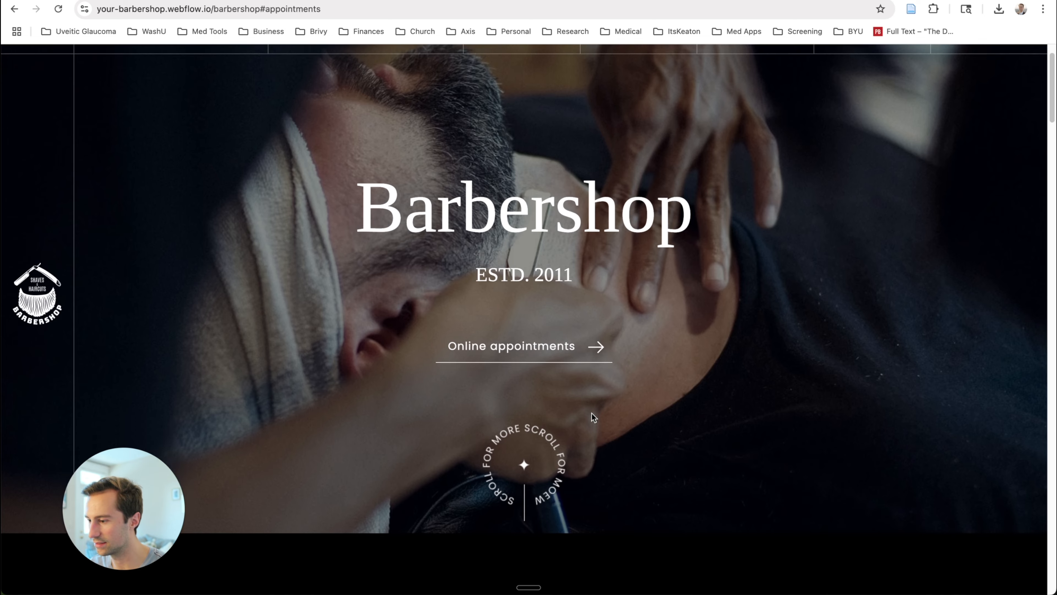
pyautogui.scroll(-8, 642, 433)
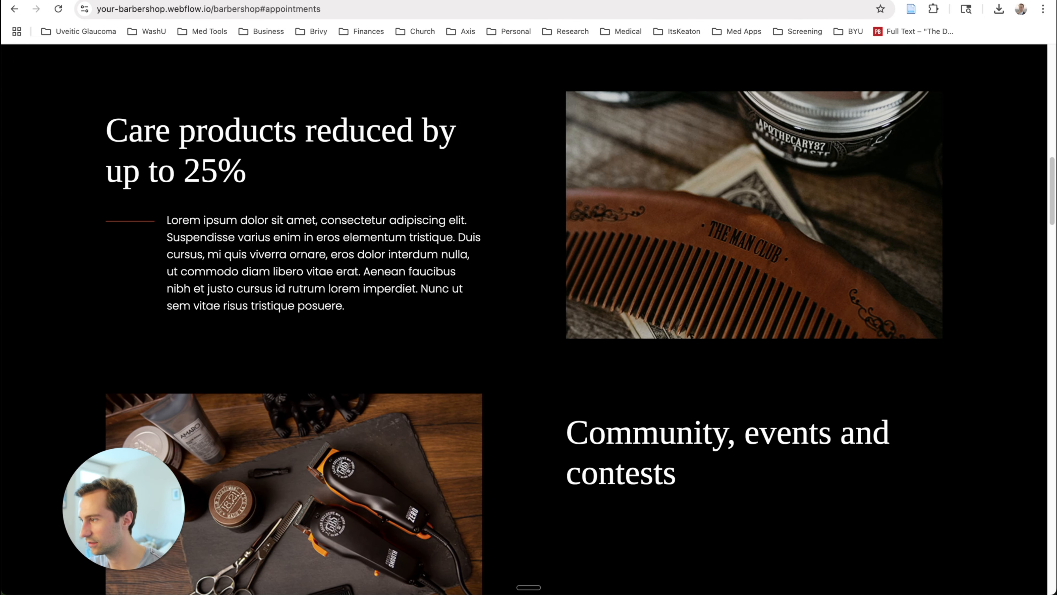
pyautogui.scroll(10, 394, 273)
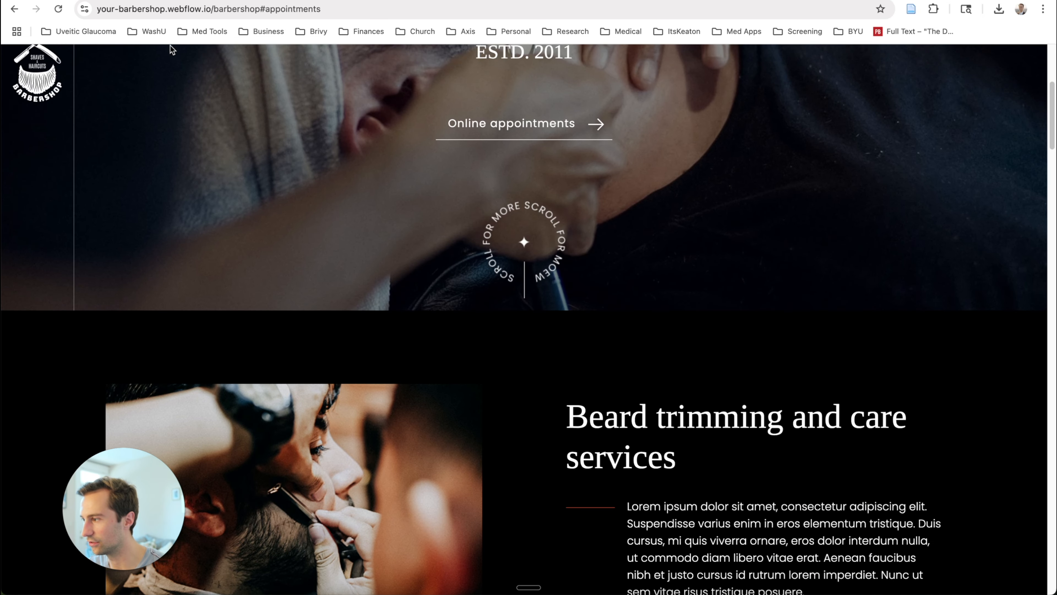
pyautogui.click(118, 1)
pyautogui.click(813, 489)
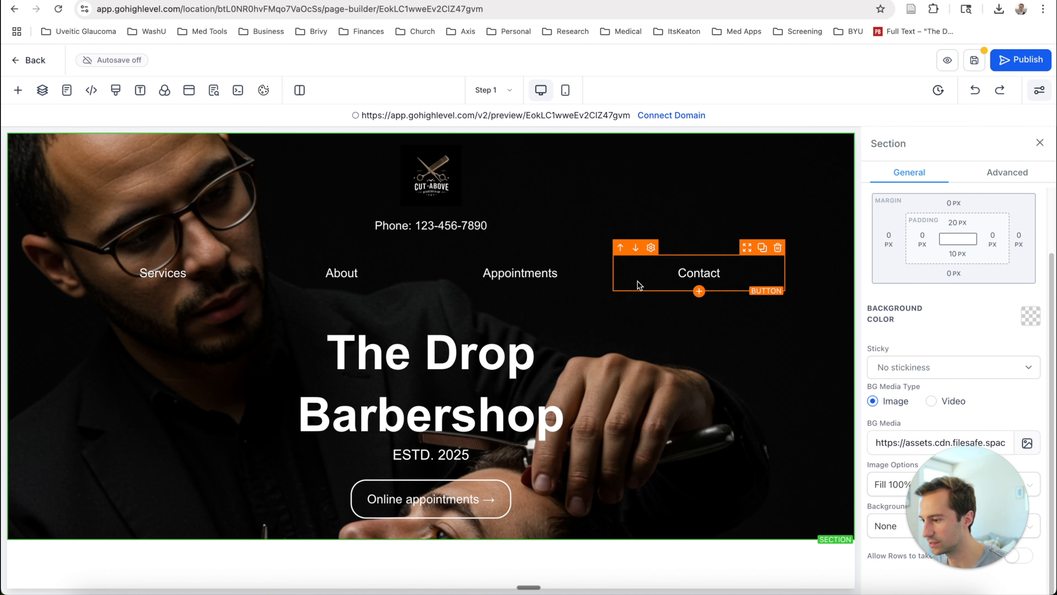
# Look over the reference barbershop's hero and services again, then return to the HighLevel builder.
pyautogui.click(420, 1)
pyautogui.scroll(3, 666, 350)
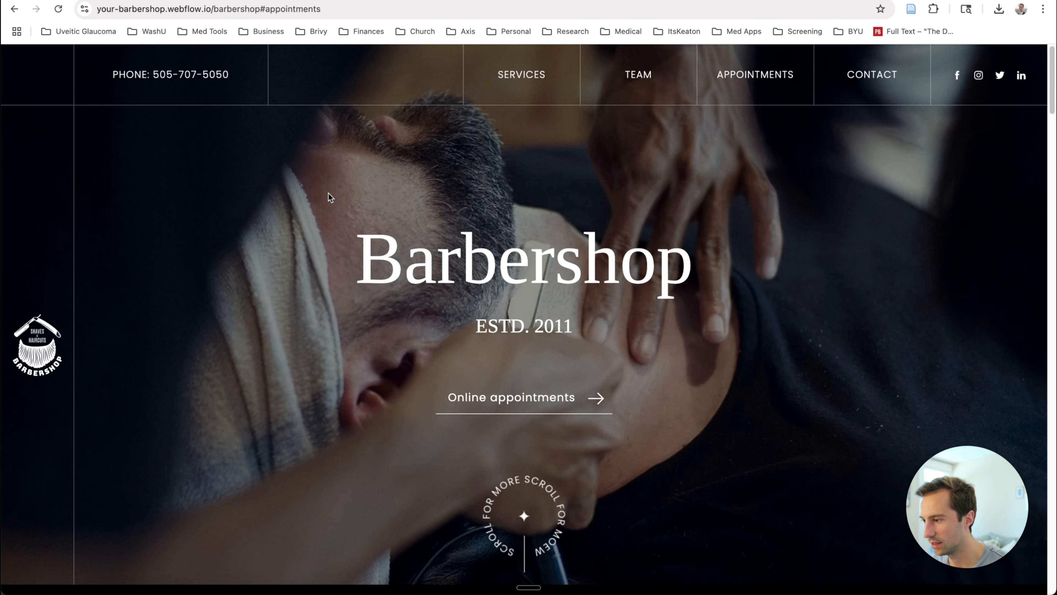
pyautogui.scroll(-5, 515, 373)
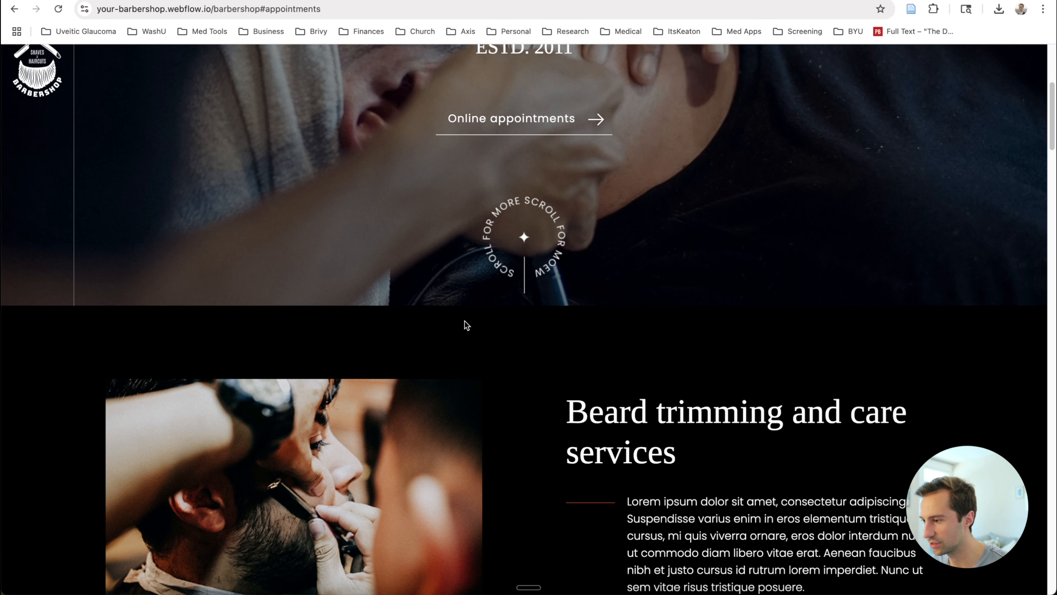
pyautogui.scroll(-2, 467, 325)
pyautogui.scroll(1, 439, 311)
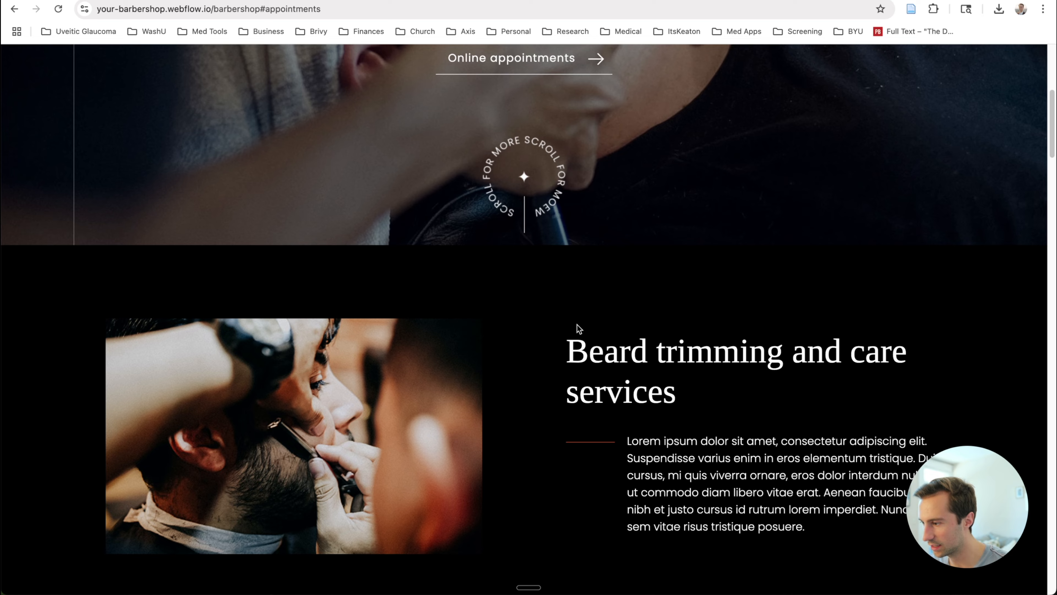
pyautogui.scroll(8, 577, 324)
pyautogui.click(155, 1)
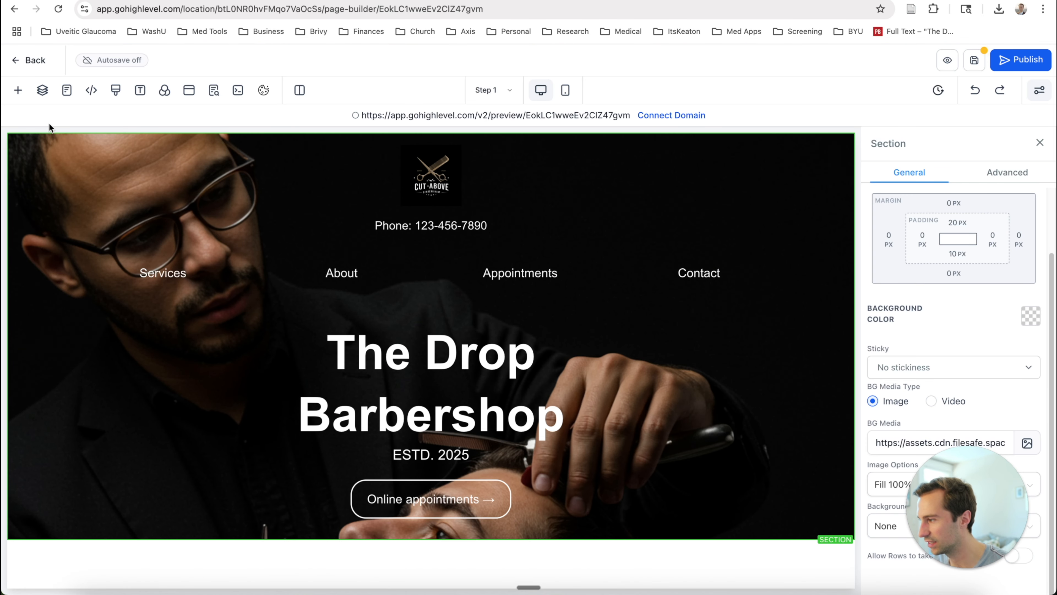
# Place a Full Width section below the hero, make its background black, and add a 2 Column row.
pyautogui.click(18, 91)
pyautogui.click(88, 145)
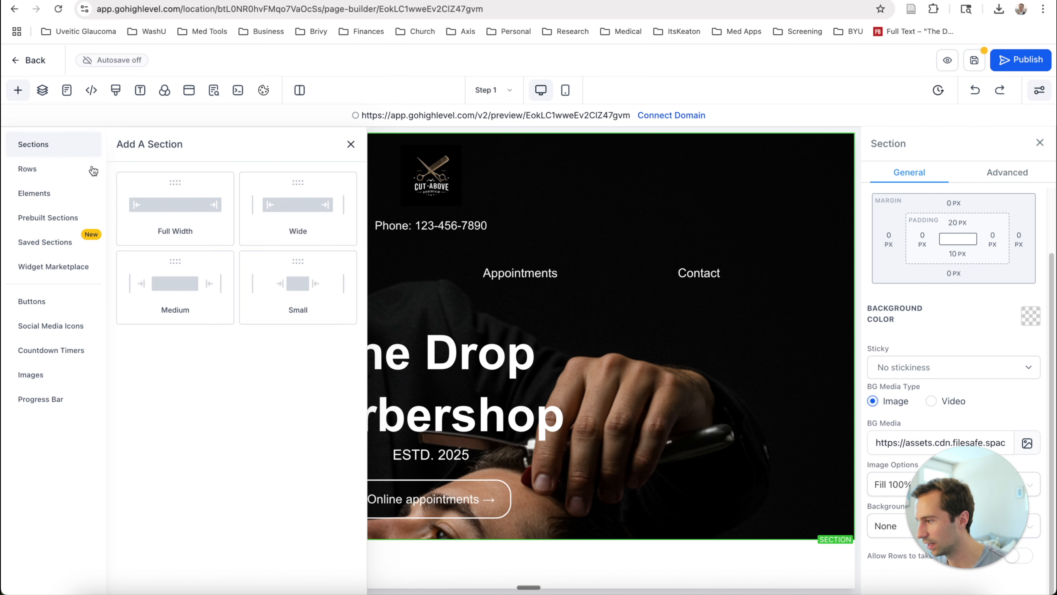
pyautogui.moveTo(177, 211); pyautogui.dragTo(457, 521)
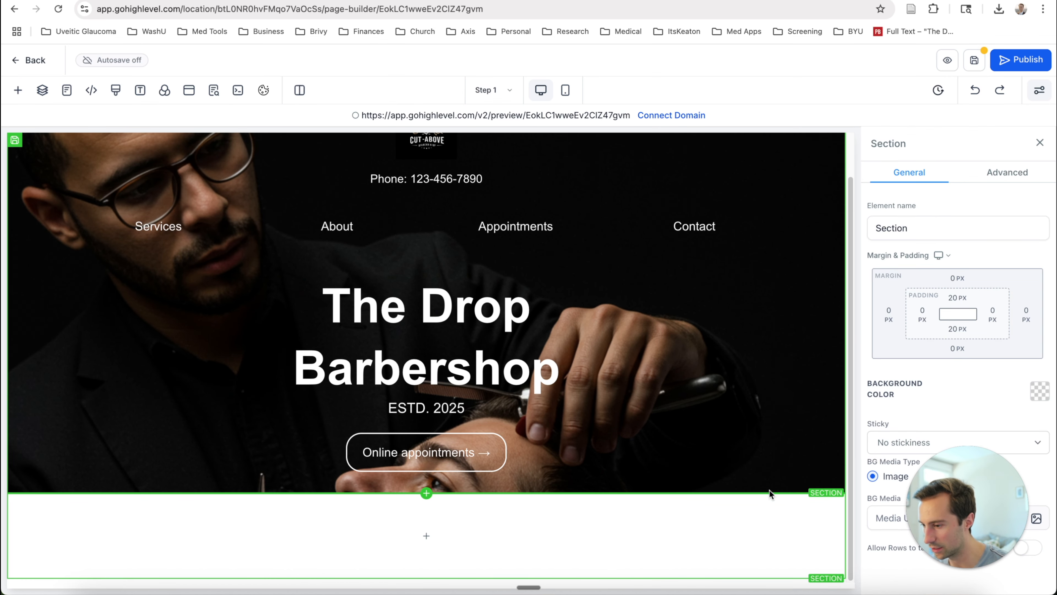
pyautogui.click(1039, 391)
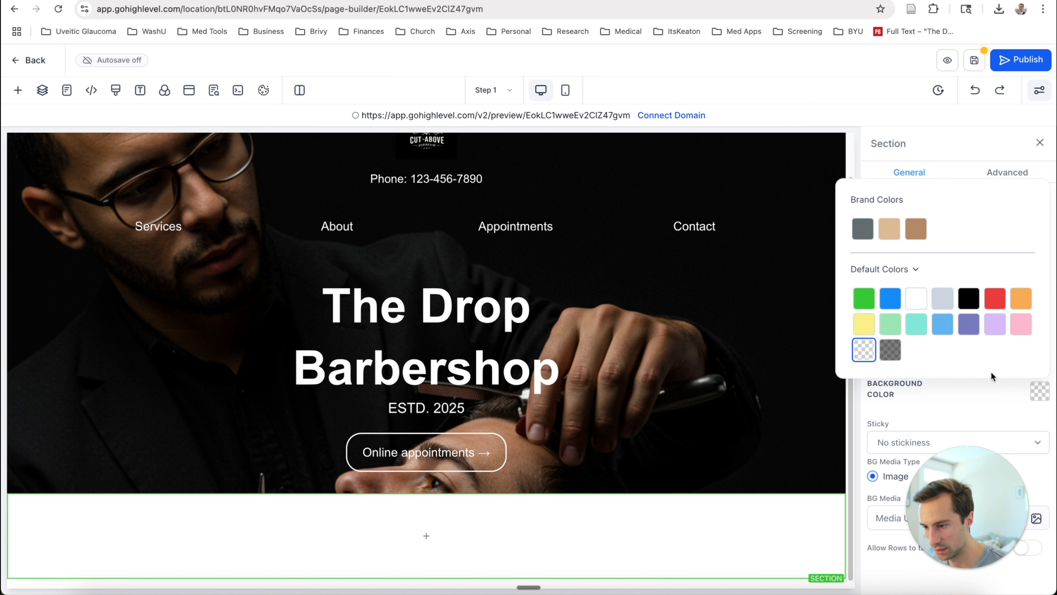
pyautogui.click(970, 298)
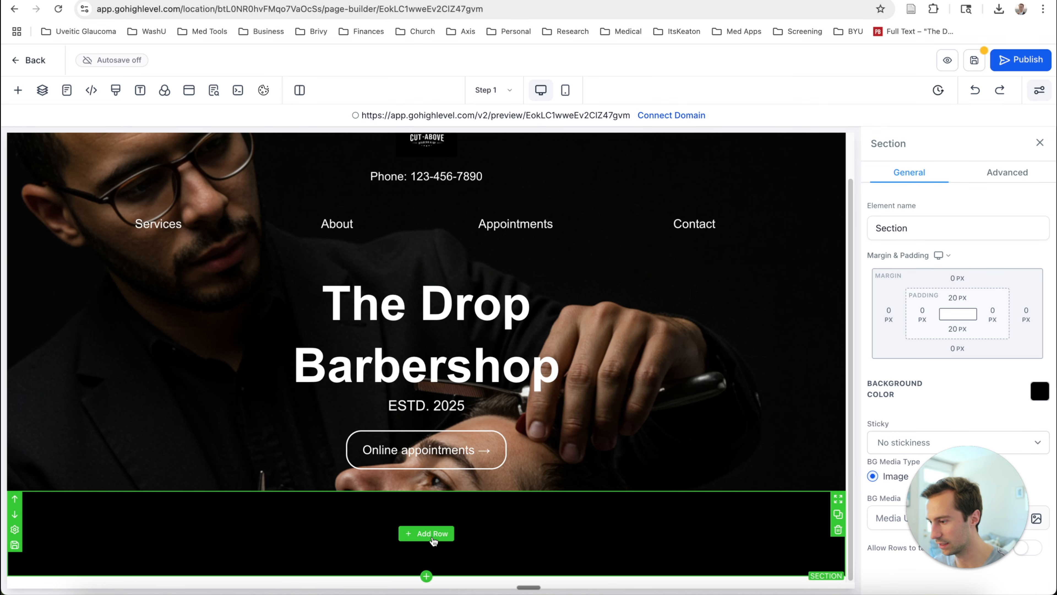
pyautogui.click(432, 540)
pyautogui.click(295, 226)
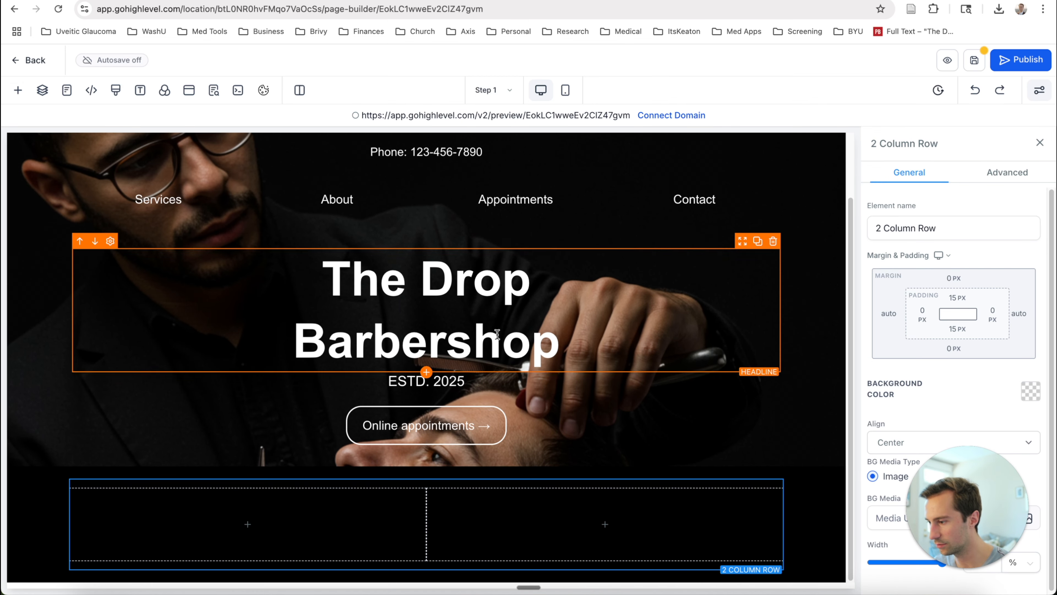
# Add an Image element to the new row's first column.
pyautogui.click(261, 523)
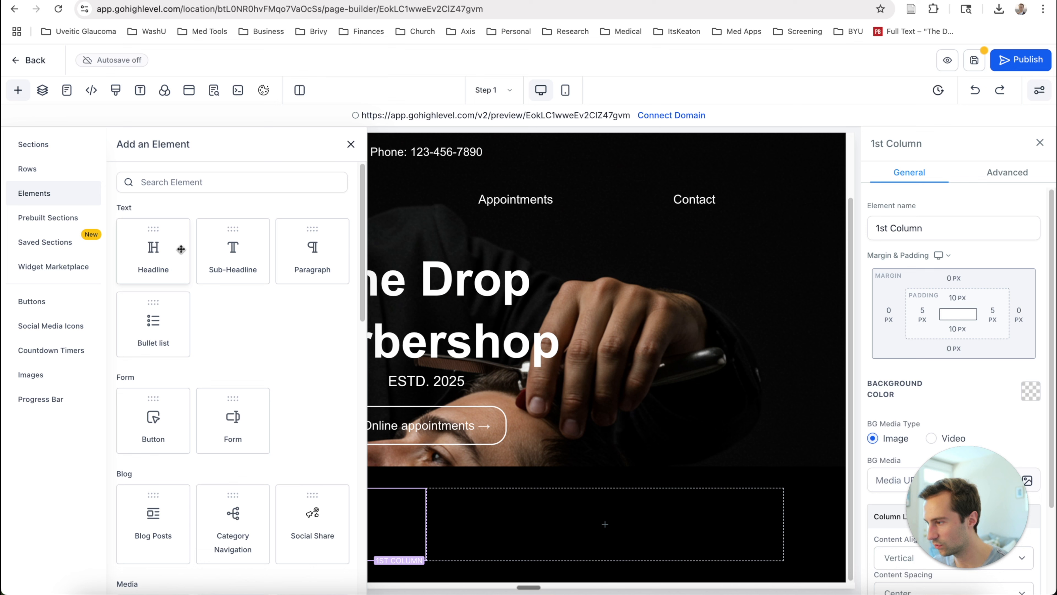
pyautogui.click(187, 184)
pyautogui.write('image')
pyautogui.click(235, 264)
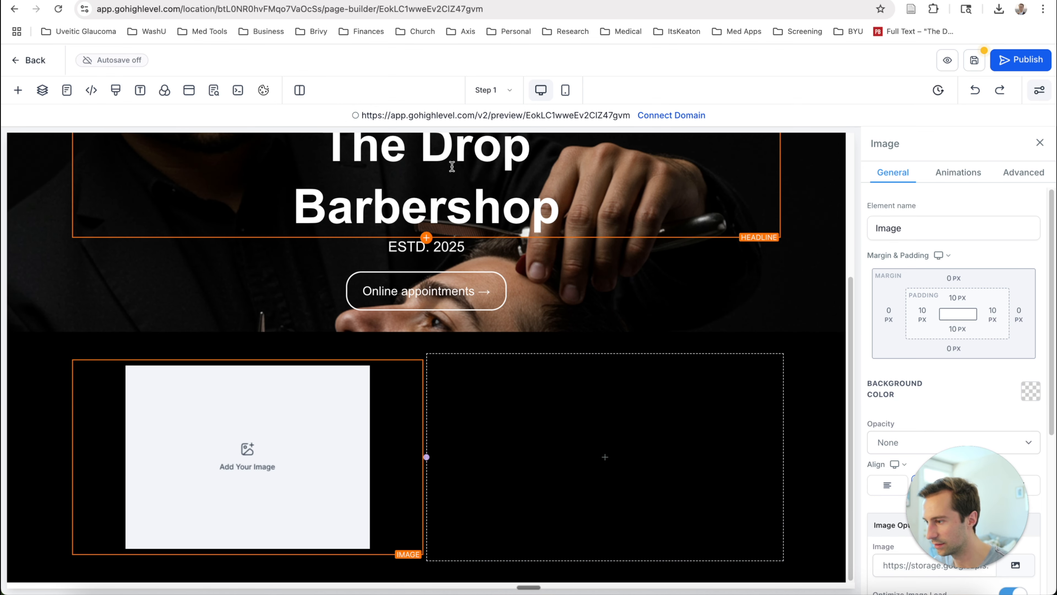
pyautogui.click(391, 1)
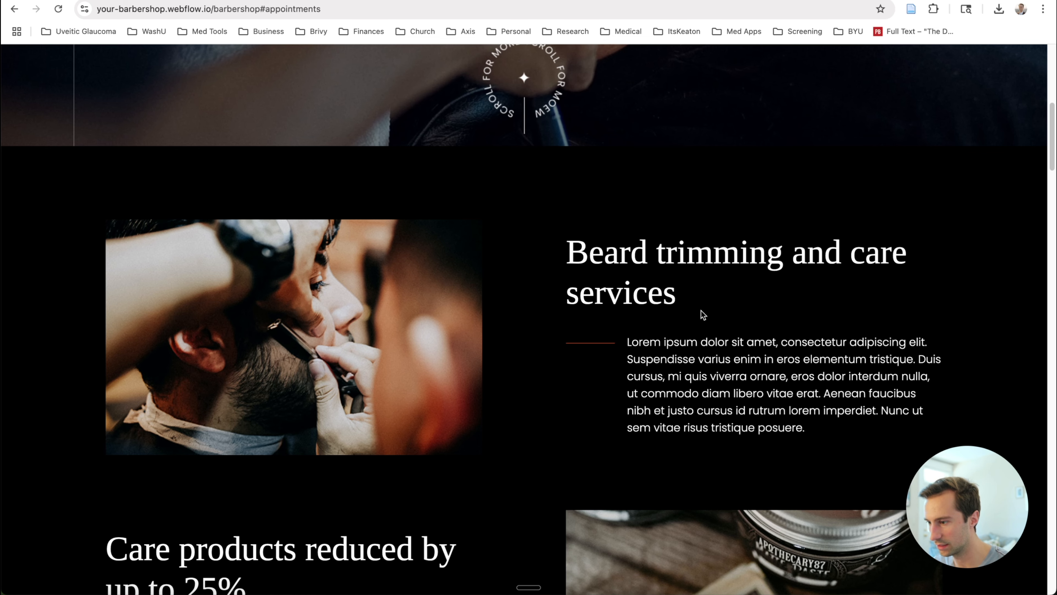
pyautogui.hotkey('ctrl', 'shift', 'Tab')
# Add Headline and Paragraph elements to the second column.
pyautogui.click(606, 457)
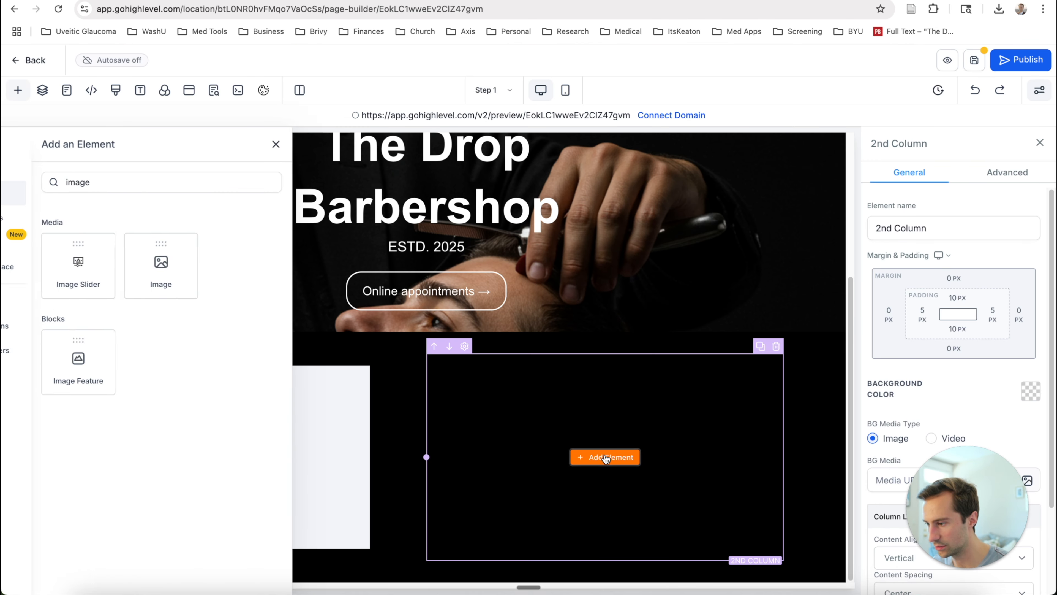
pyautogui.write('head')
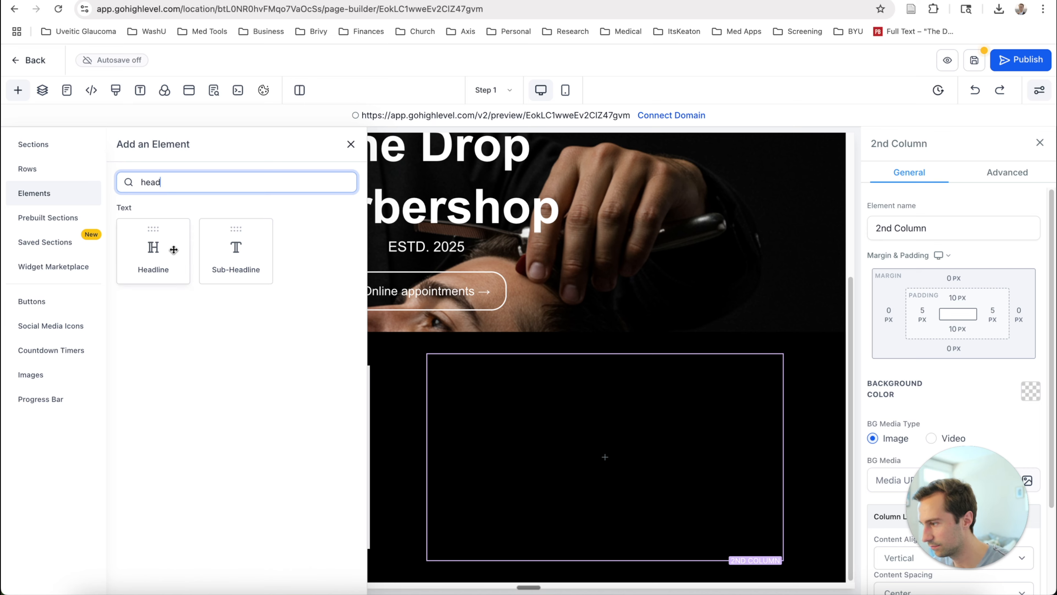
pyautogui.doubleClick(196, 185)
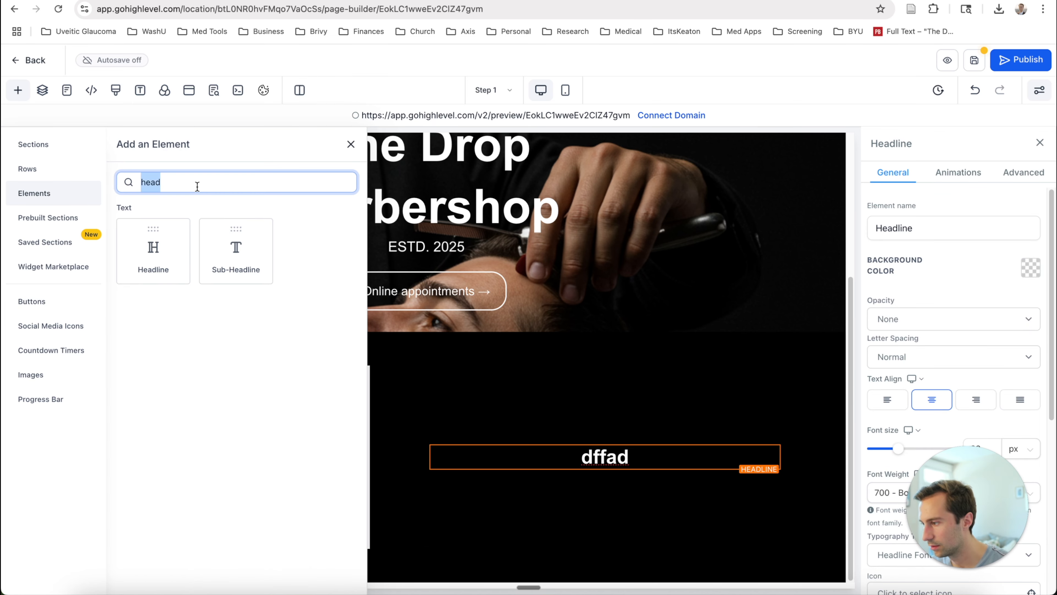
pyautogui.write('parag')
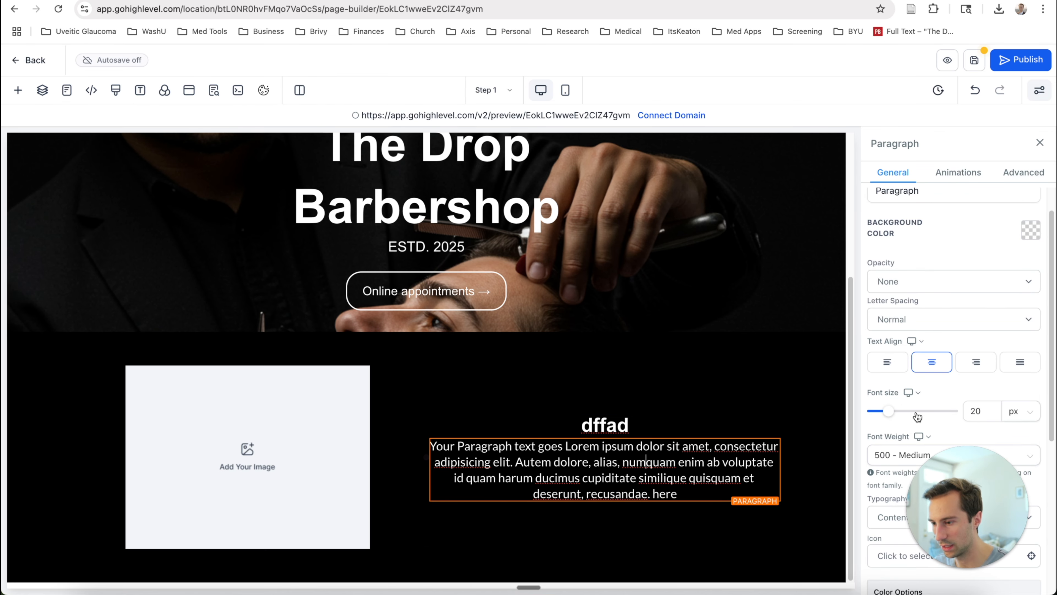
pyautogui.scroll(-7, 920, 410)
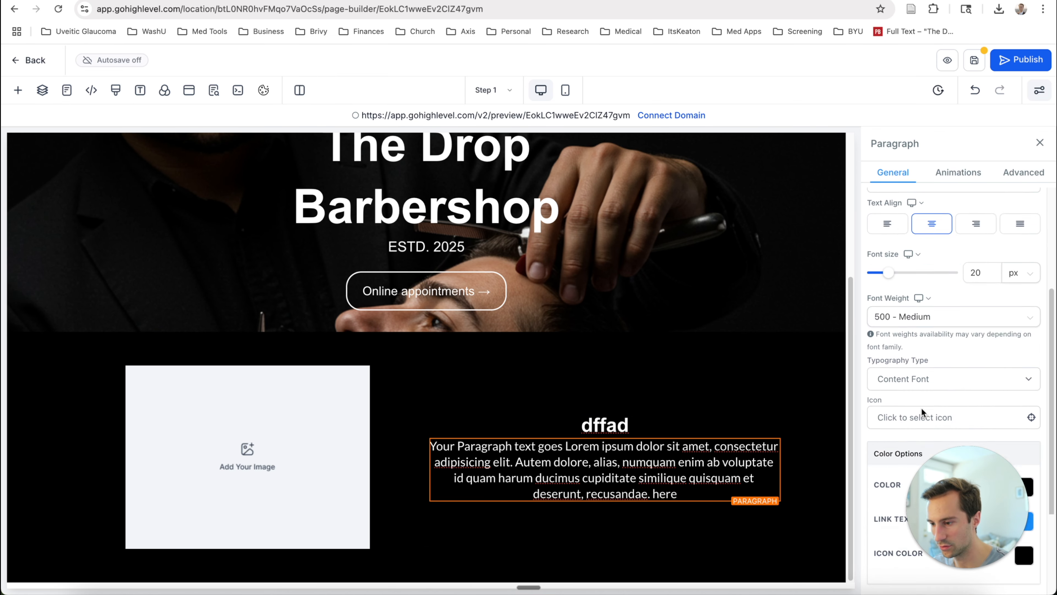
# Set the paragraph's line height to 1.5 and fill in the 'Beard Trimming and Care Services' headline and description.
pyautogui.click(1017, 184)
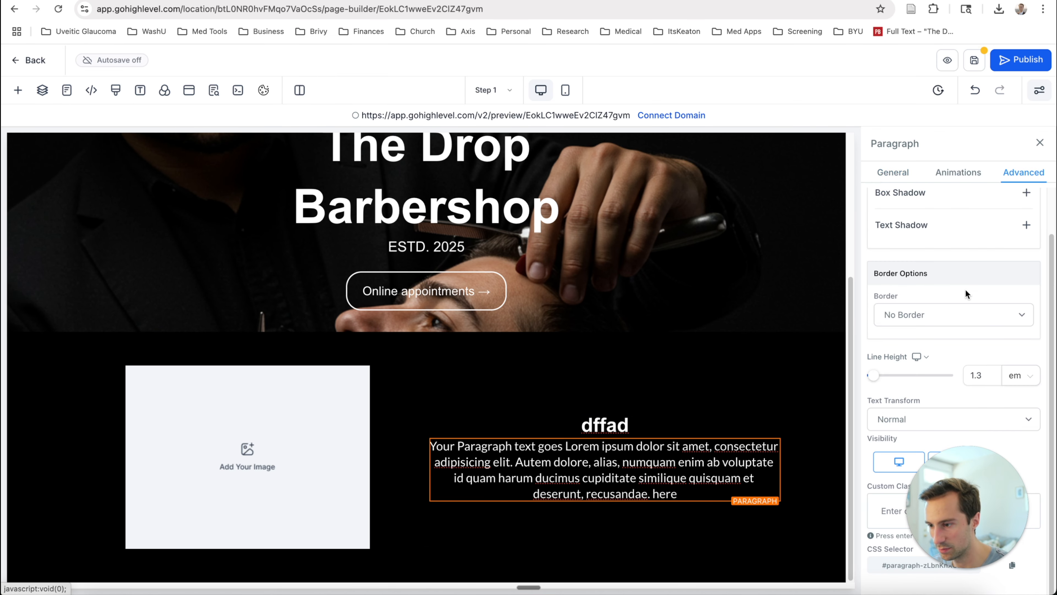
pyautogui.moveTo(882, 376)
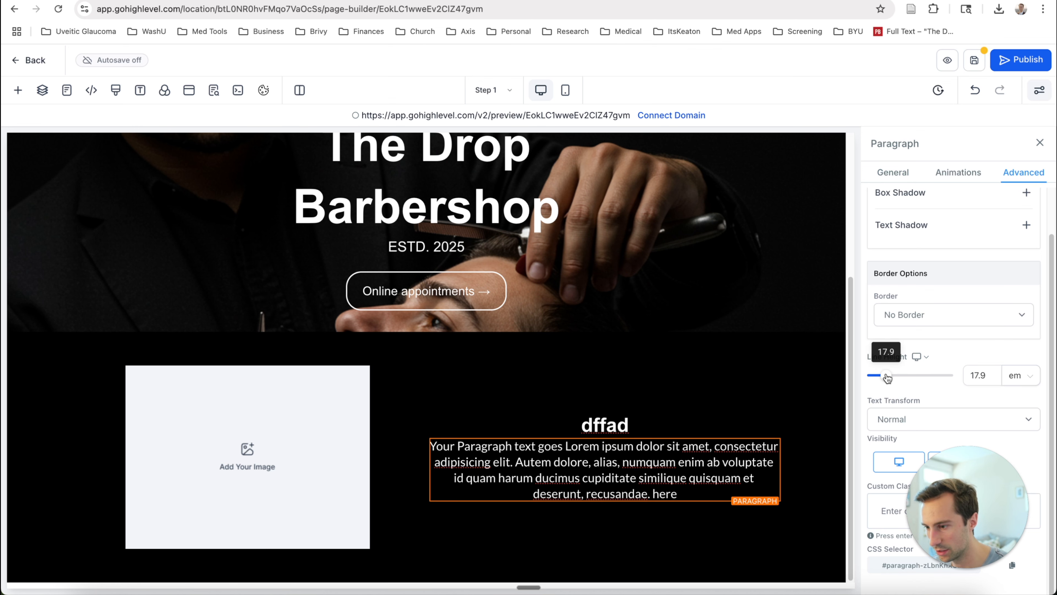
pyautogui.doubleClick(980, 375)
pyautogui.write('1.5')
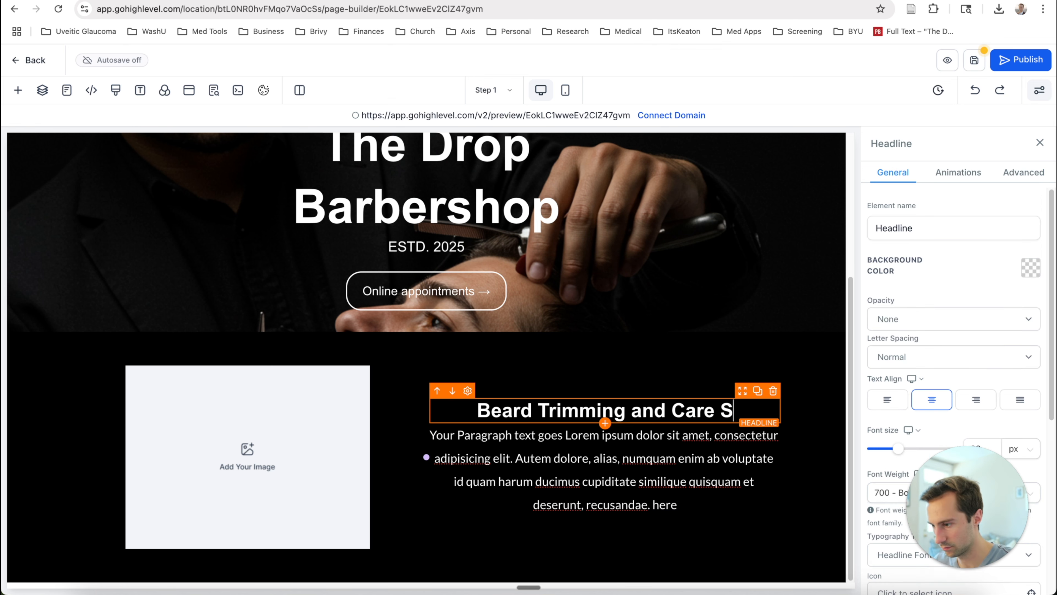
pyautogui.write('ervices')
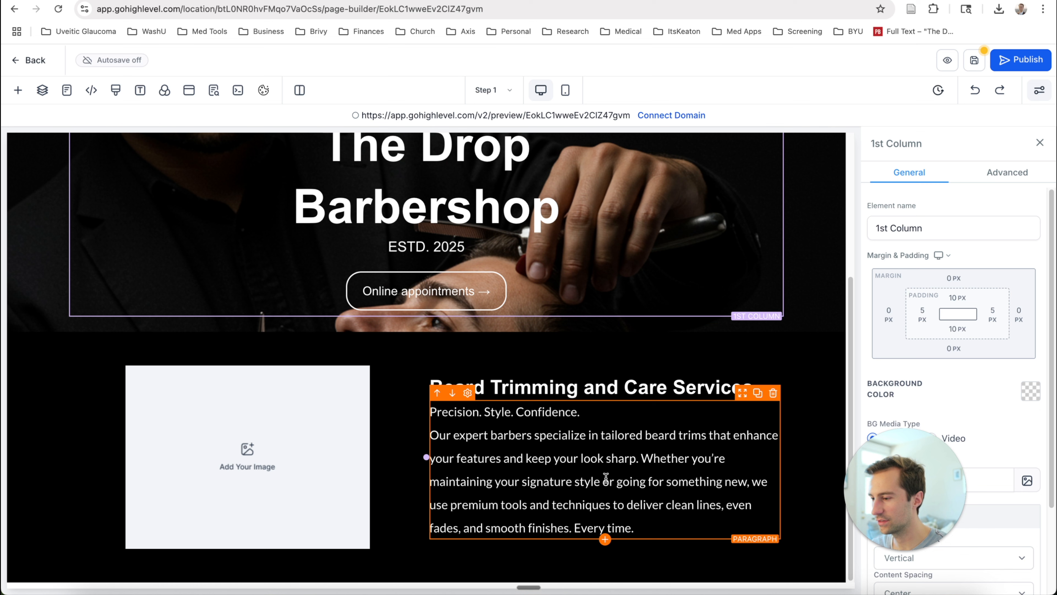
pyautogui.tripleClick(605, 478)
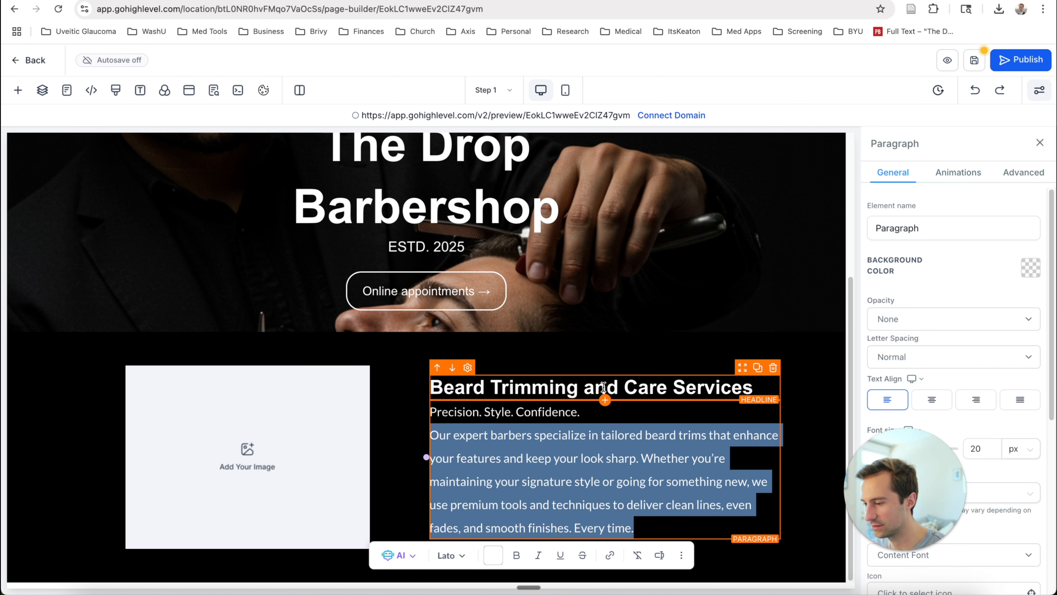
pyautogui.click(293, 433)
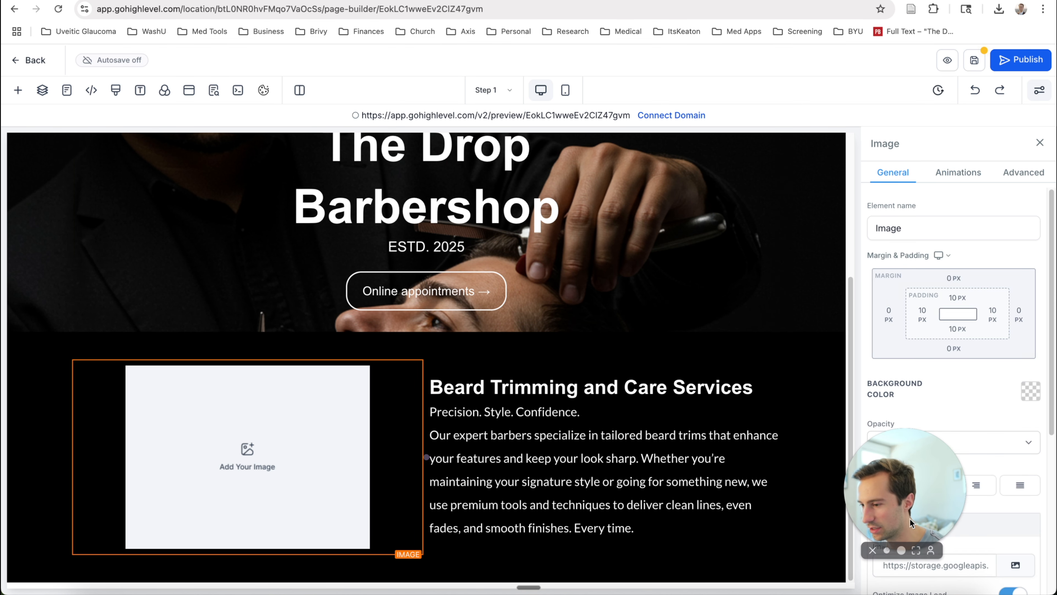
pyautogui.moveTo(919, 503); pyautogui.dragTo(783, 498)
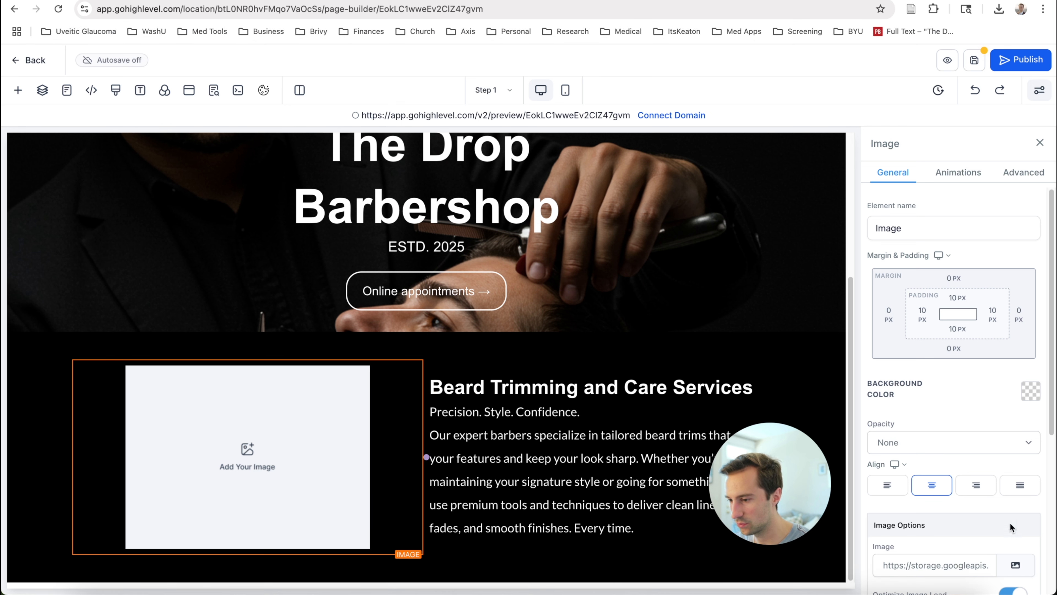
# Upload image.png, insert it into the left-column image slot, and set its height to 400 px.
pyautogui.click(1015, 565)
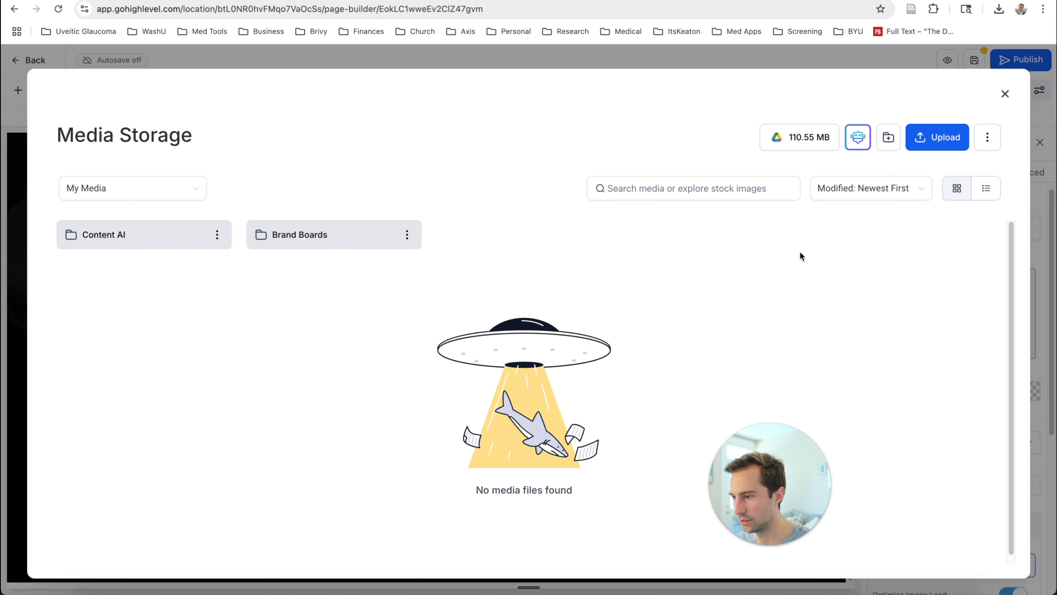
pyautogui.click(942, 133)
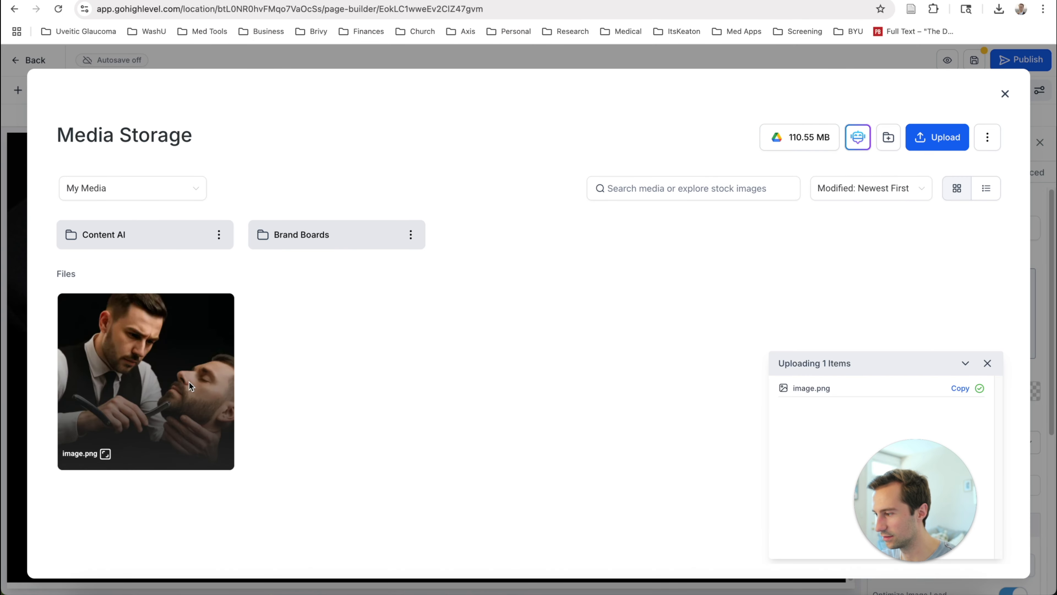
pyautogui.click(189, 387)
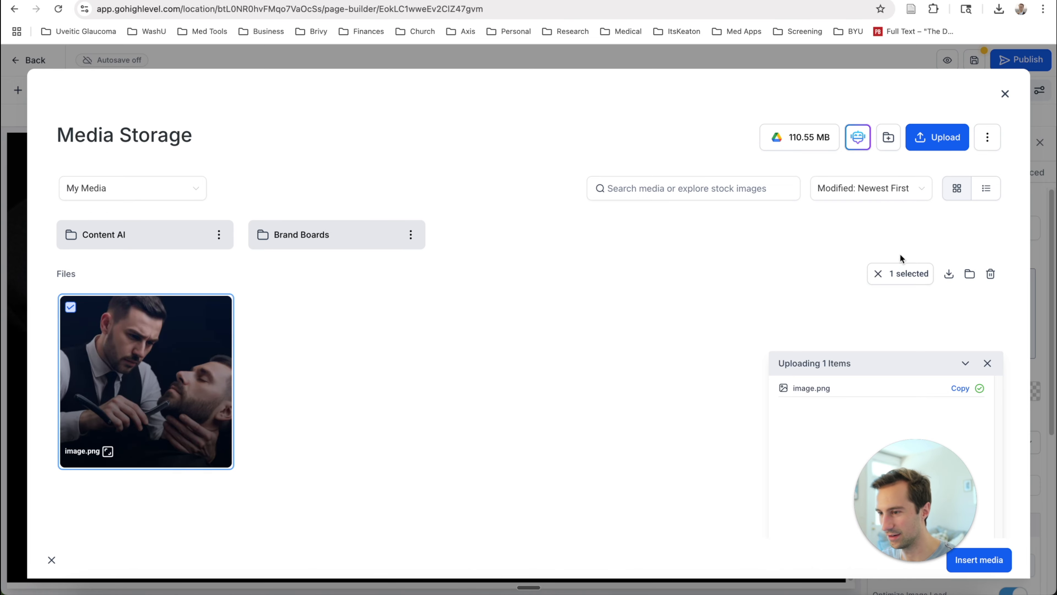
pyautogui.click(984, 558)
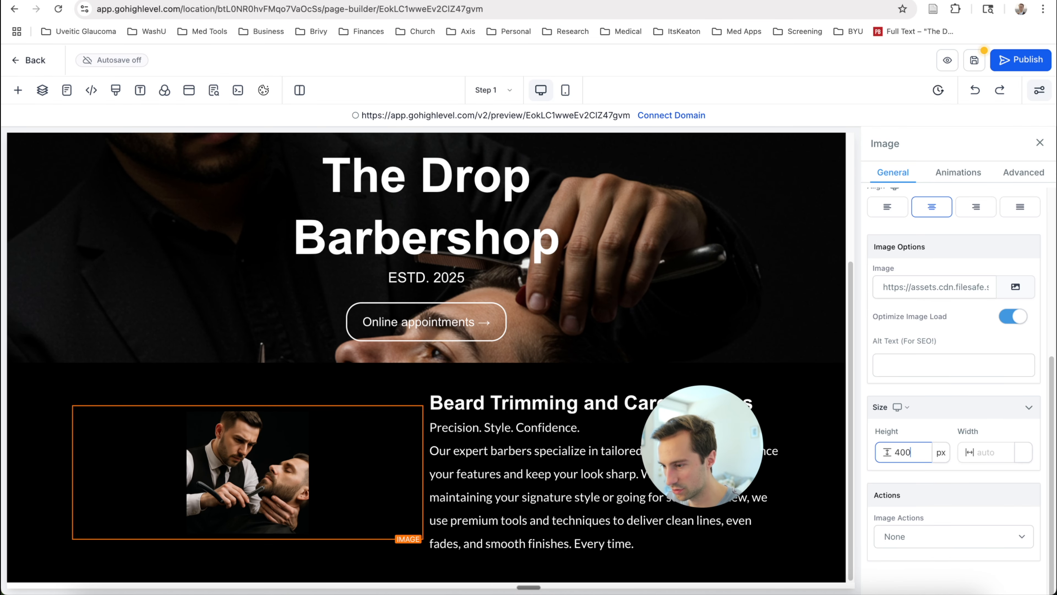
pyautogui.click(762, 548)
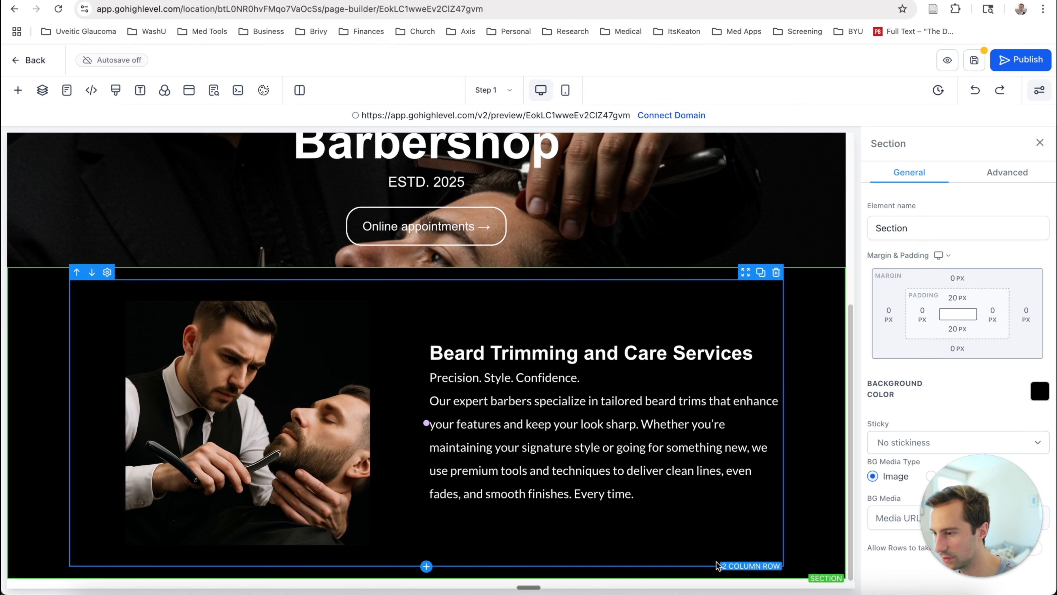
# Duplicate the two-column row and mirror it, with text on the left and the image on the right.
pyautogui.click(716, 560)
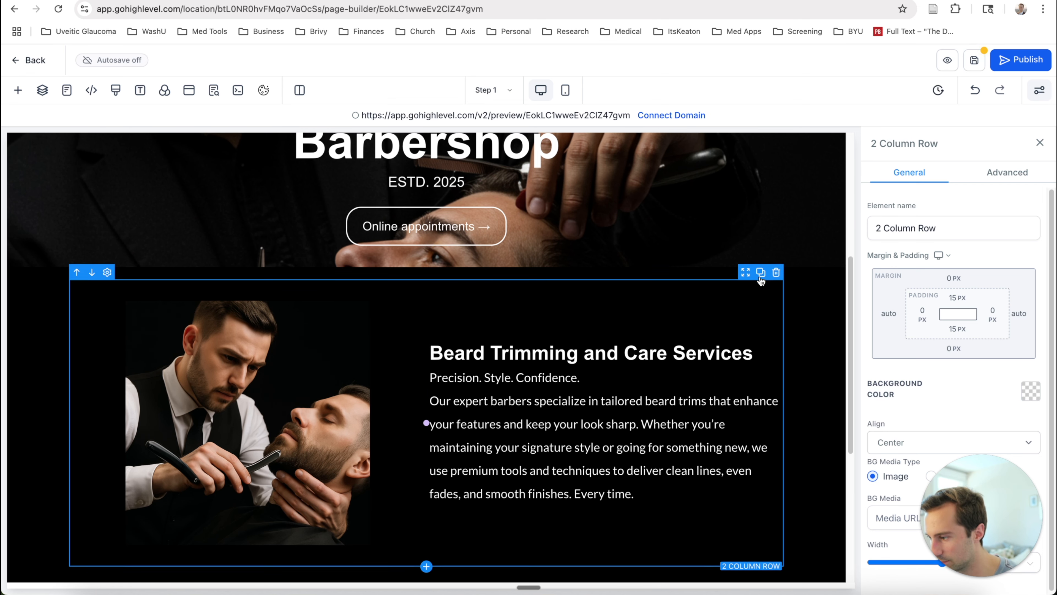
pyautogui.click(760, 276)
pyautogui.click(293, 360)
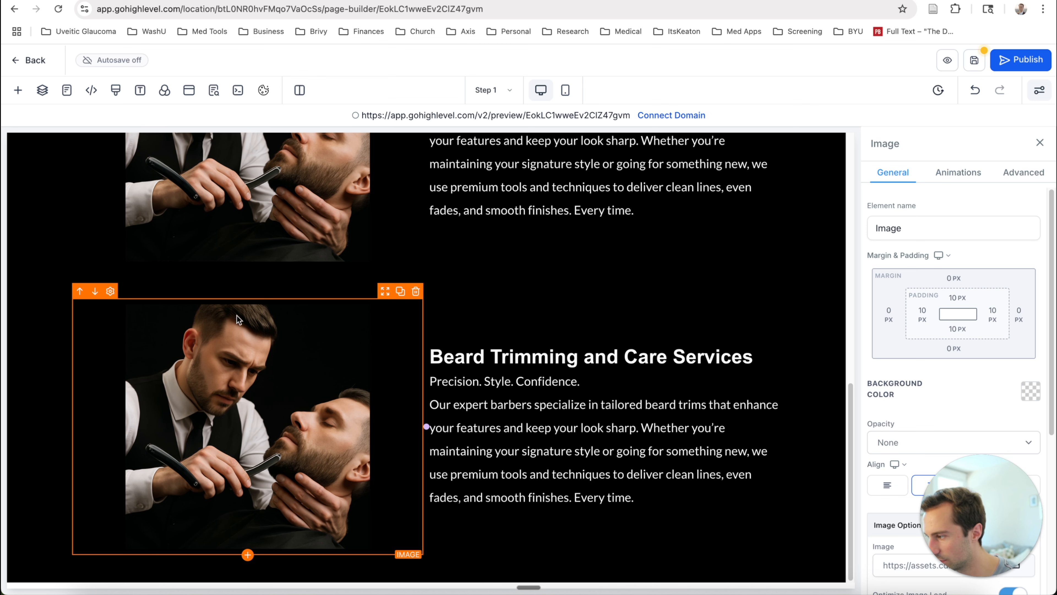
pyautogui.moveTo(385, 291); pyautogui.dragTo(755, 323)
pyautogui.scroll(-4, 683, 359)
pyautogui.moveTo(743, 380); pyautogui.dragTo(235, 341)
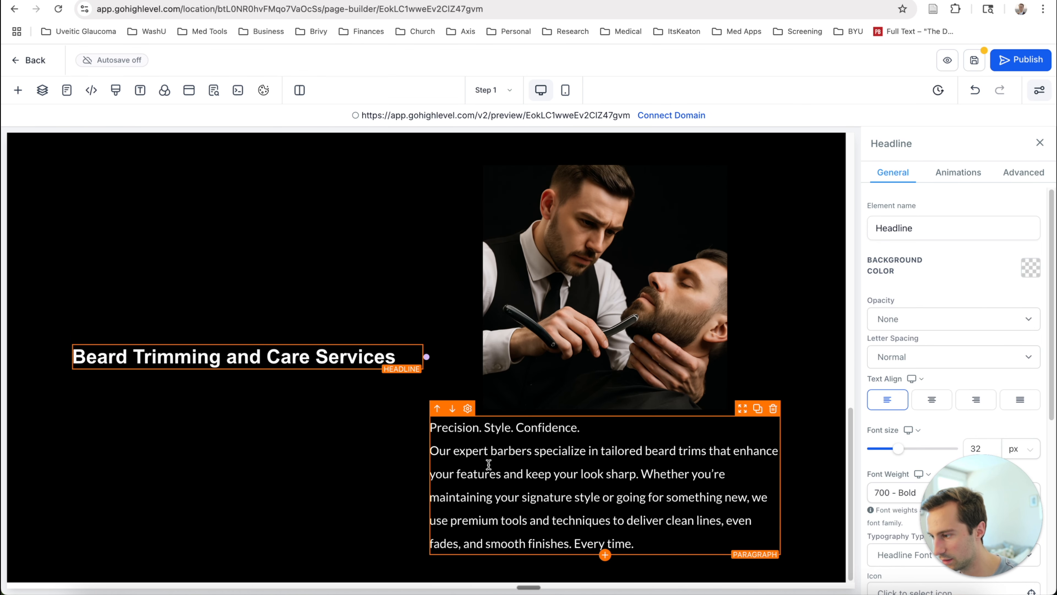
pyautogui.click(489, 464)
pyautogui.moveTo(743, 412); pyautogui.dragTo(348, 384)
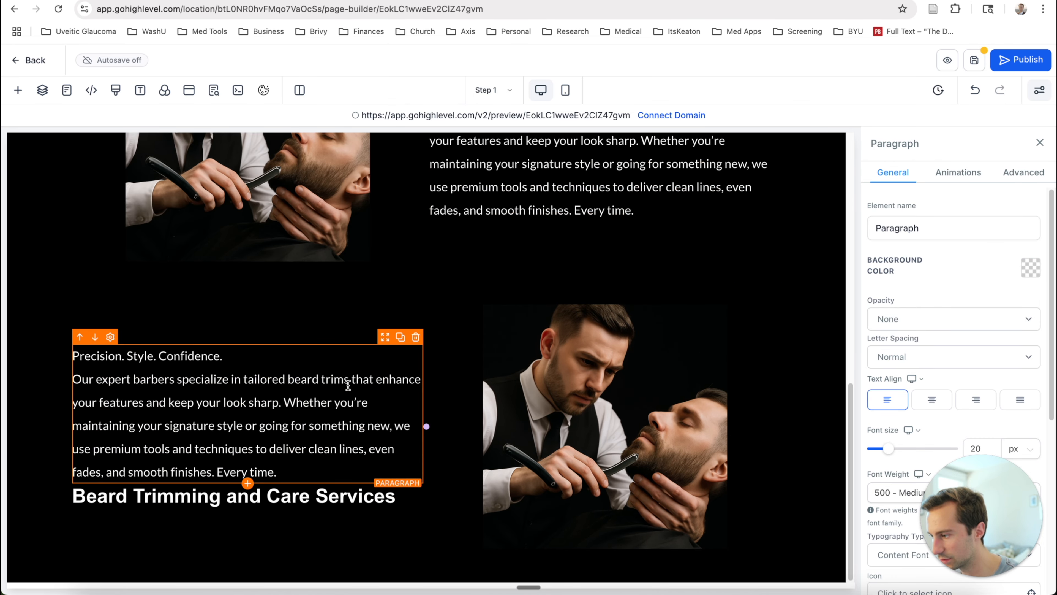
pyautogui.click(85, 496)
pyautogui.click(79, 478)
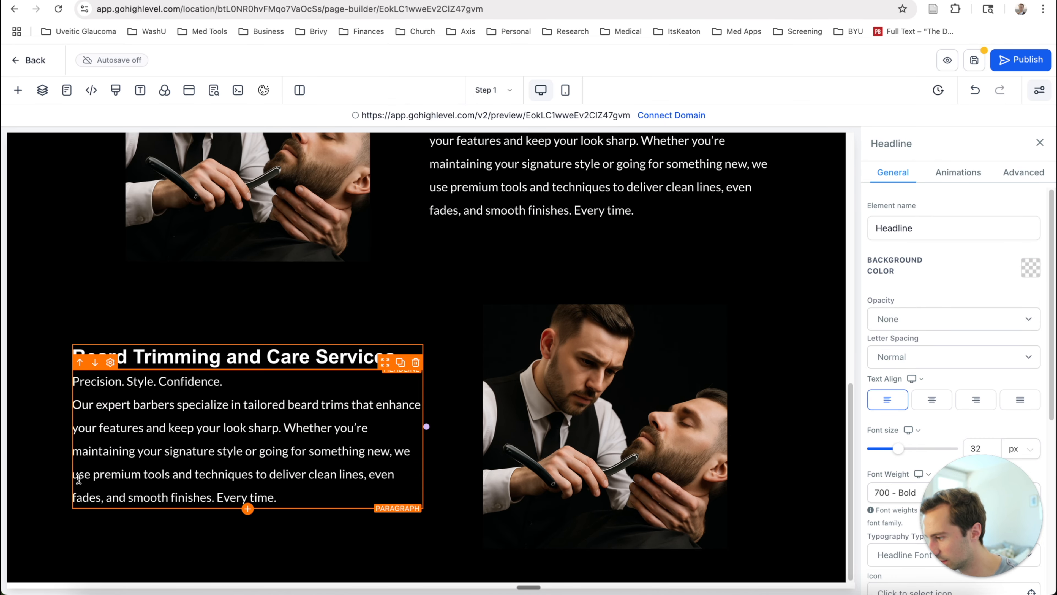
# Replace the copy's text with 'Barber-Approved Grooming Essentials' and swap in a comb-and-brush photo.
pyautogui.click(576, 420)
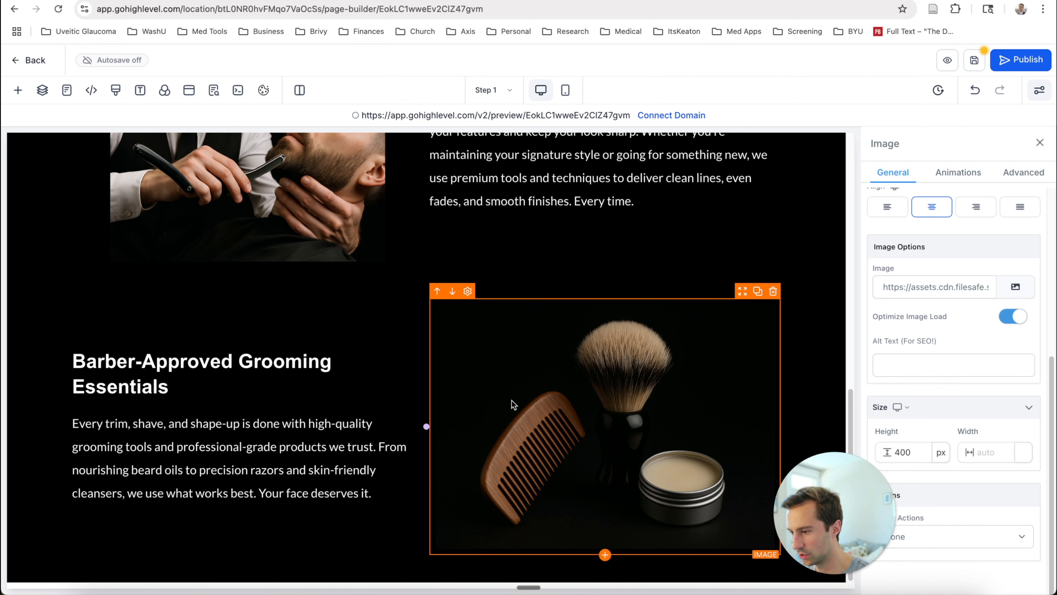
pyautogui.click(203, 425)
pyautogui.click(618, 410)
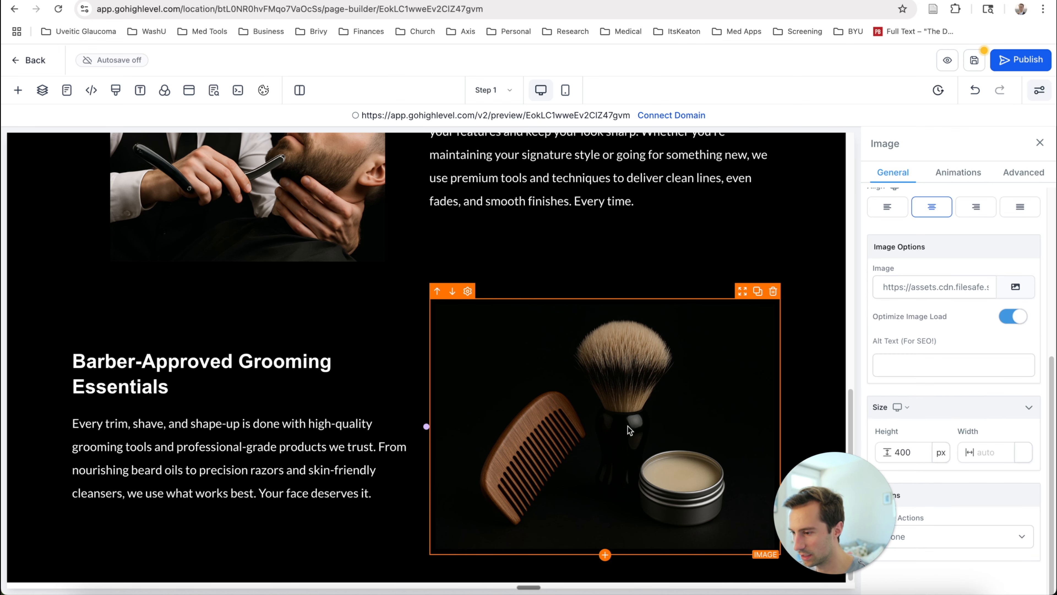
pyautogui.scroll(1, 530, 356)
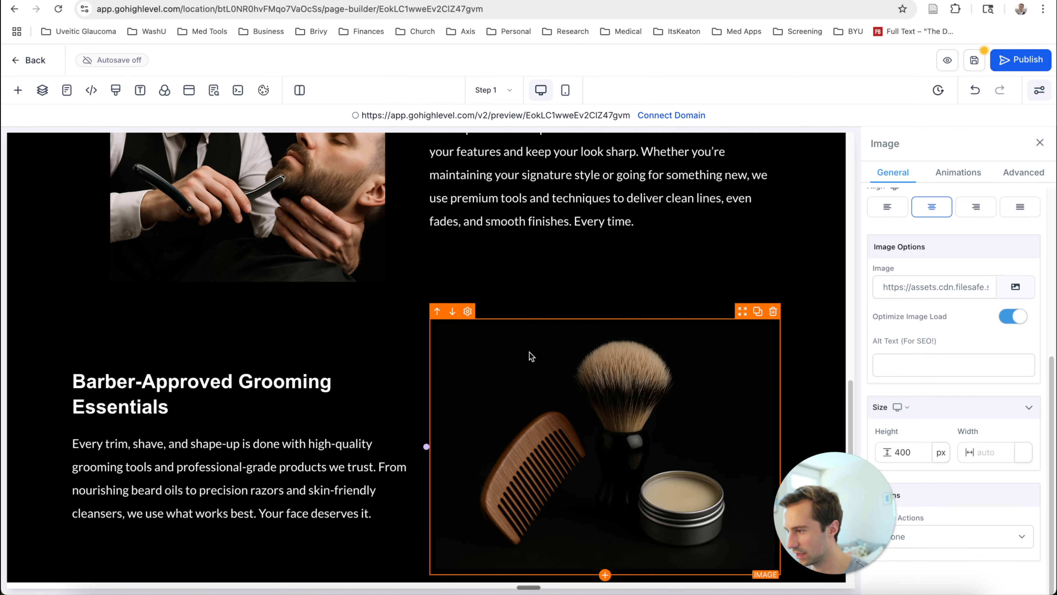
pyautogui.scroll(15, 525, 354)
pyautogui.scroll(-16, 513, 351)
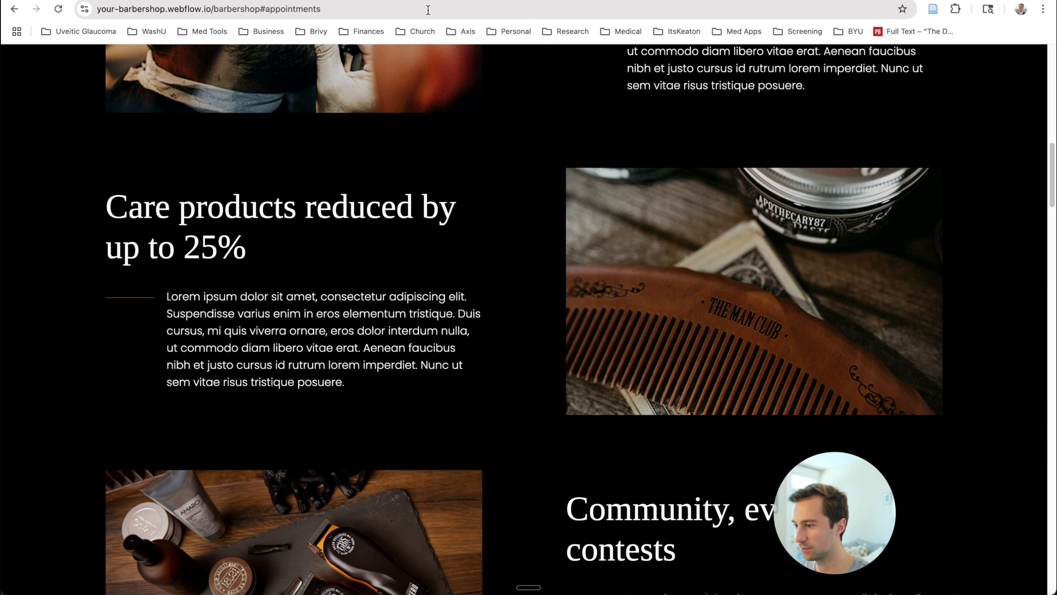
pyautogui.scroll(-10, 403, 276)
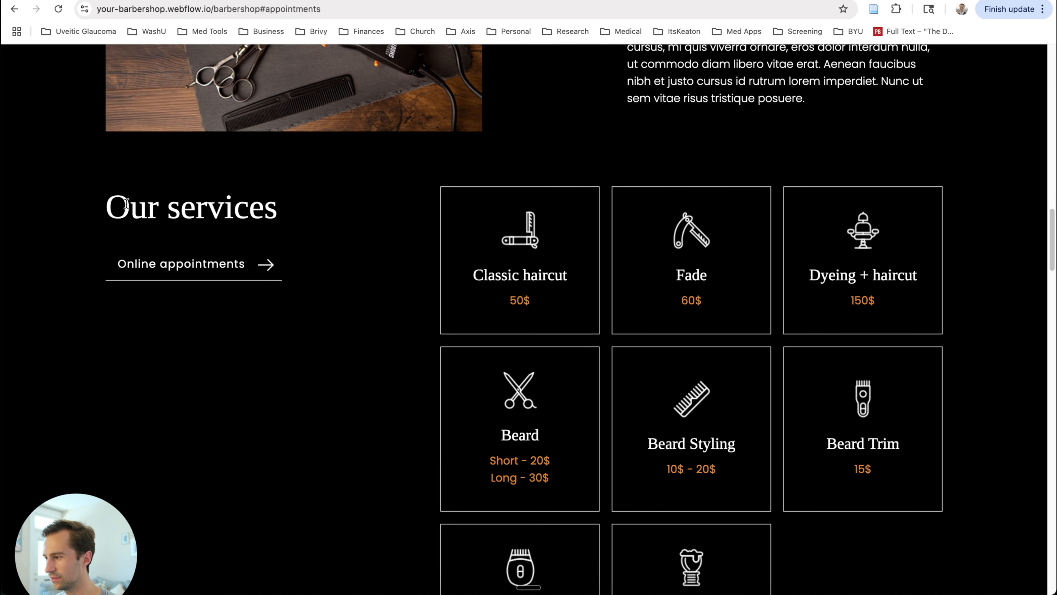
# Check the reference site's Our services cards, then add an 'Our Services' heading with Basic haircut at $50.
pyautogui.scroll(-4, 494, 258)
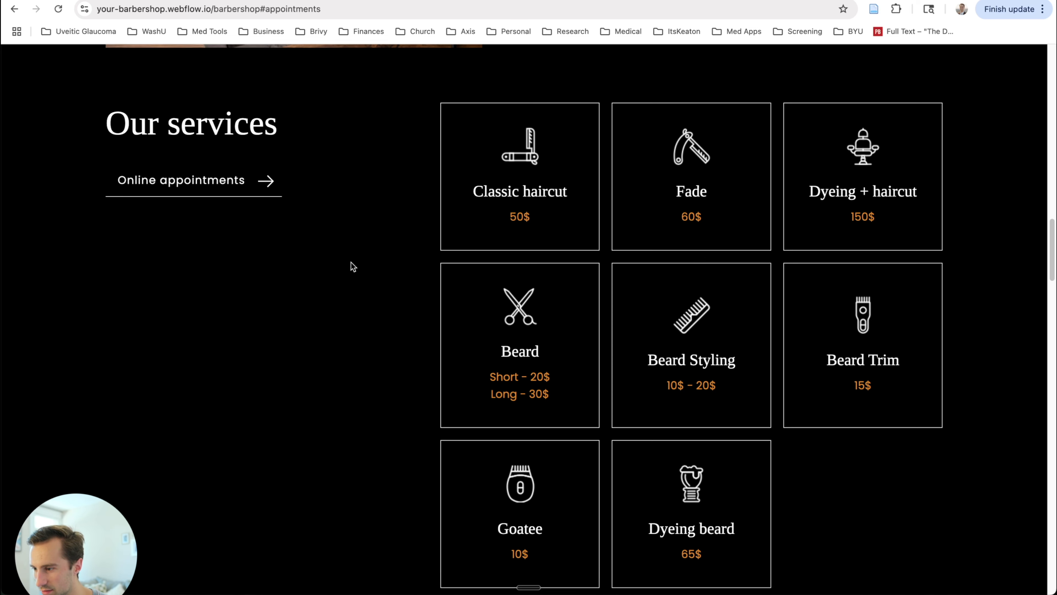
pyautogui.hotkey('ctrl', 'Tab')
pyautogui.moveTo(110, 537); pyautogui.dragTo(943, 482)
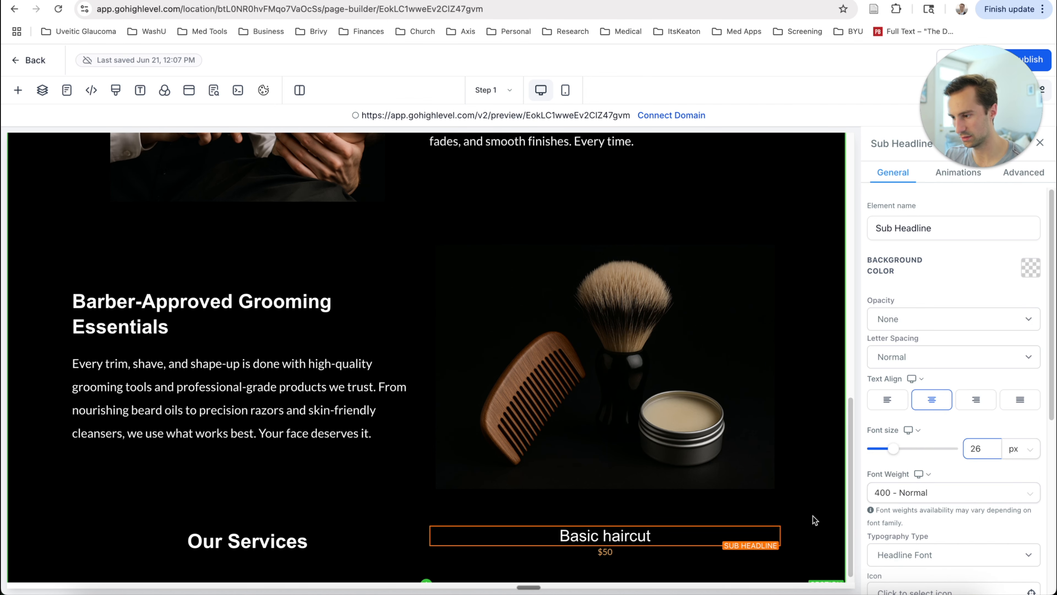
# Duplicate the Basic haircut name and $50 price to build more service rows.
pyautogui.click(643, 556)
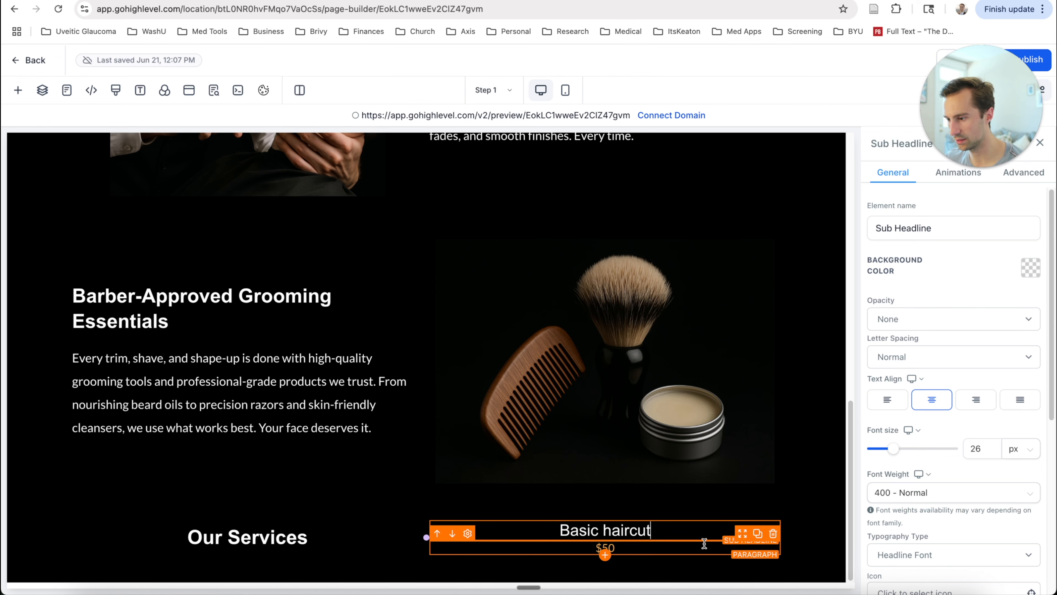
pyautogui.click(702, 542)
pyautogui.click(702, 533)
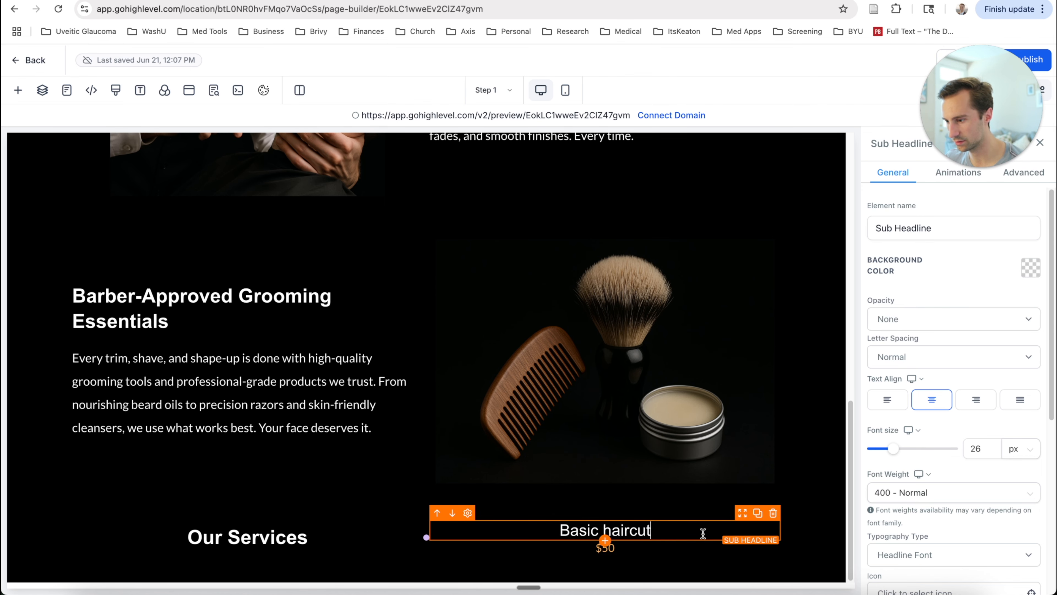
pyautogui.click(757, 513)
pyautogui.doubleClick(758, 537)
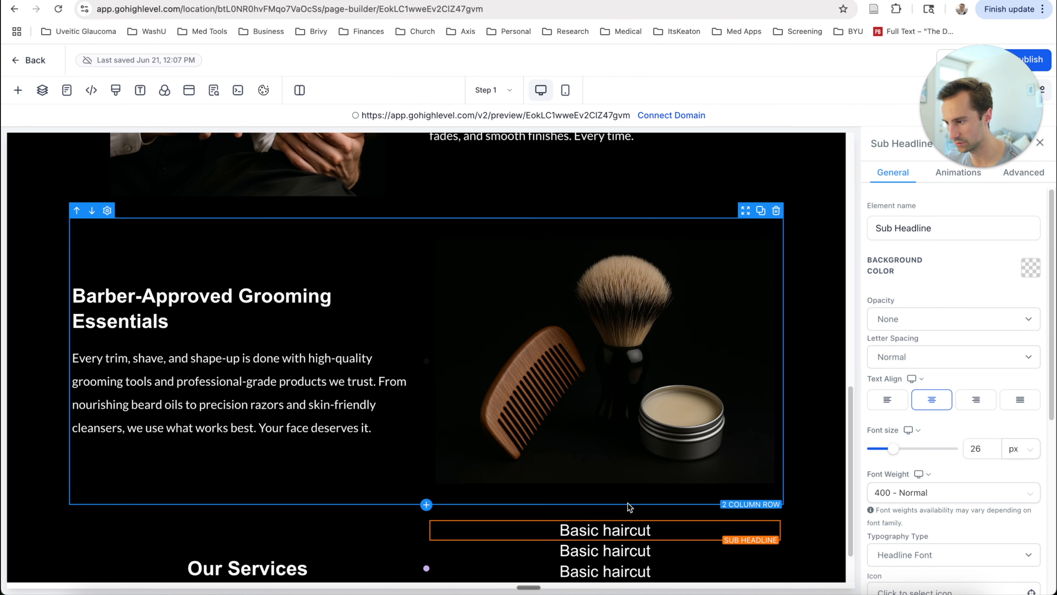
pyautogui.scroll(-3, 630, 508)
pyautogui.moveTo(742, 494)
pyautogui.mouseDown()
pyautogui.moveTo(743, 428)
pyautogui.moveTo(749, 500)
pyautogui.mouseUp()
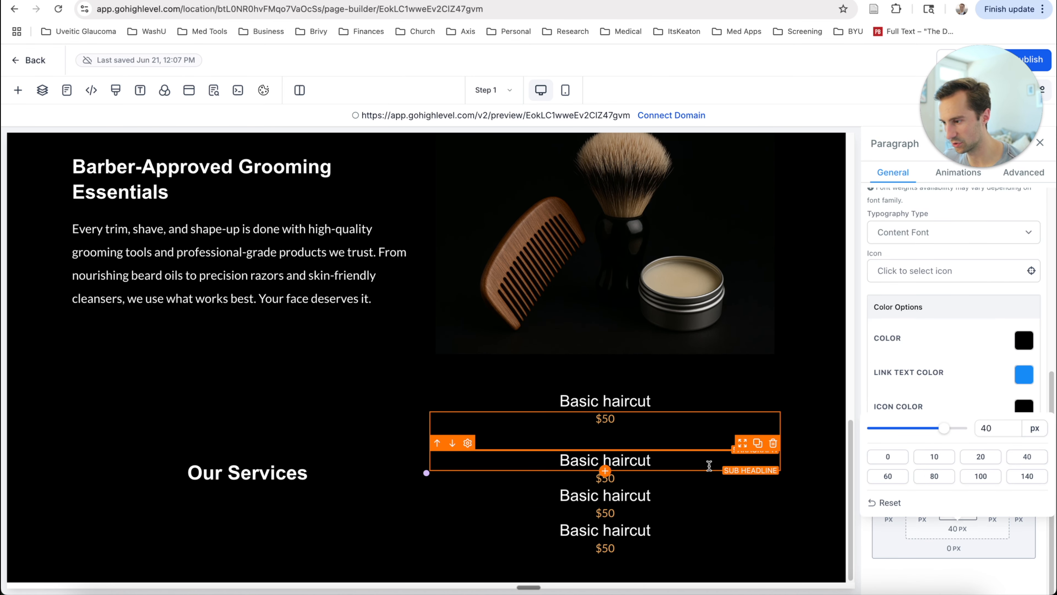
# Add top margin to the second $50 price and set the Our Services font size to 45.
pyautogui.click(702, 479)
pyautogui.click(958, 530)
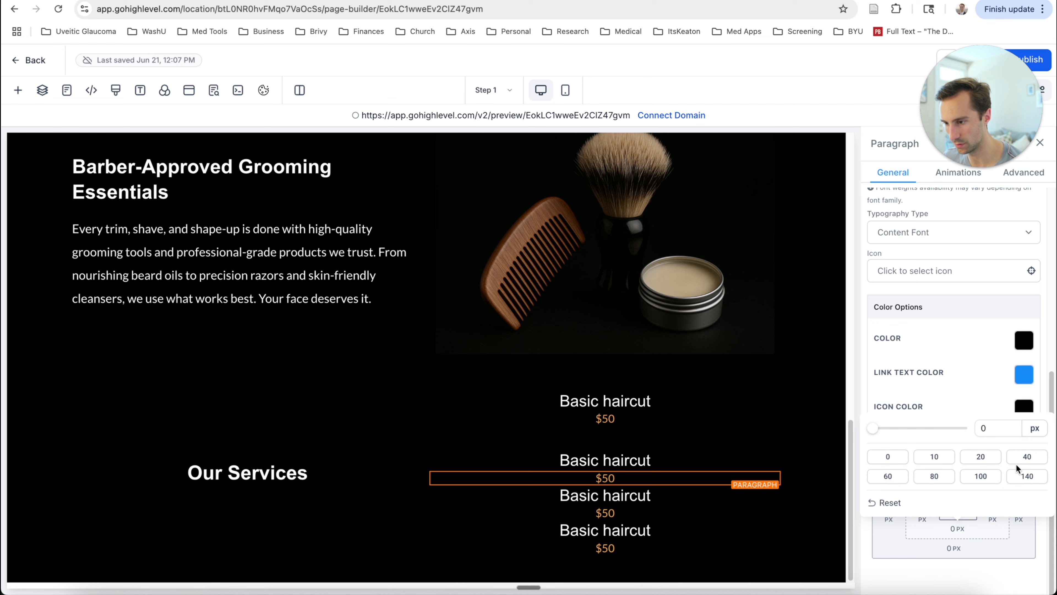
pyautogui.click(1018, 458)
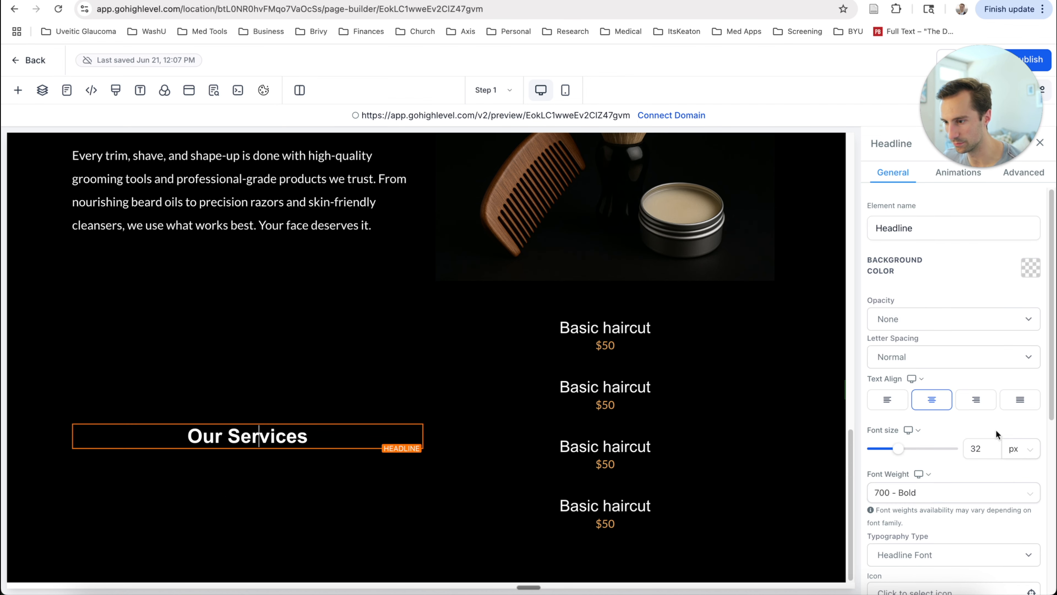
pyautogui.doubleClick(982, 449)
pyautogui.write('45')
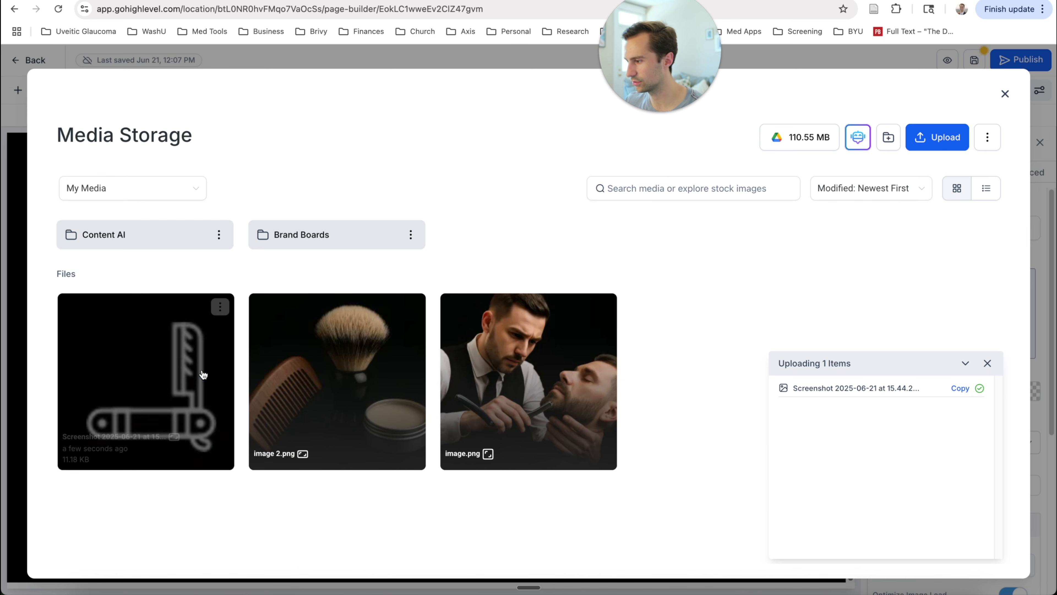
# Insert the uploaded scissors icon above Fade at 75 px height.
pyautogui.click(203, 373)
pyautogui.click(976, 559)
pyautogui.scroll(-3, 962, 491)
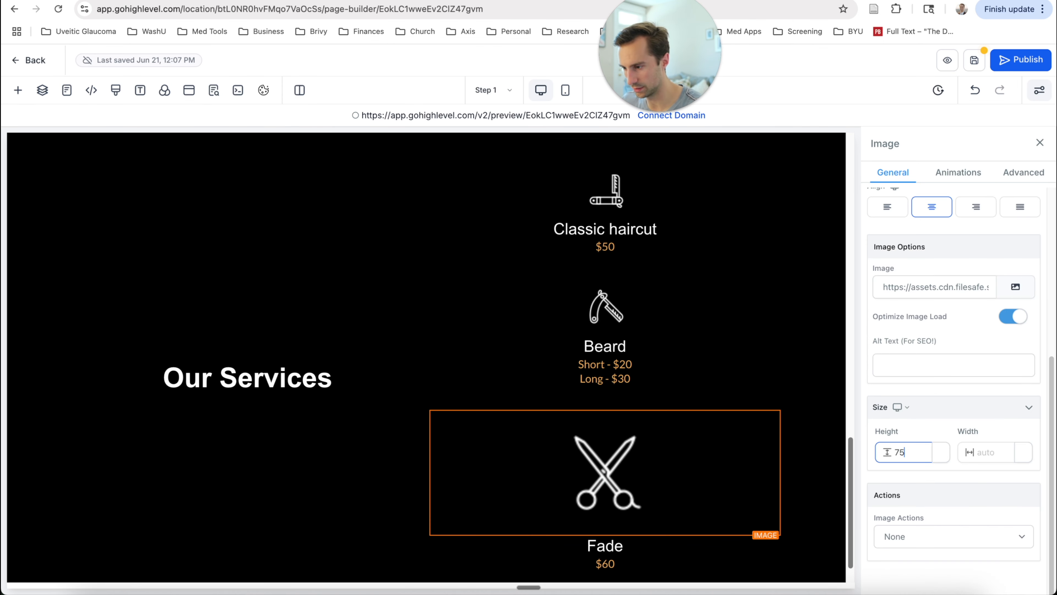
pyautogui.click(544, 360)
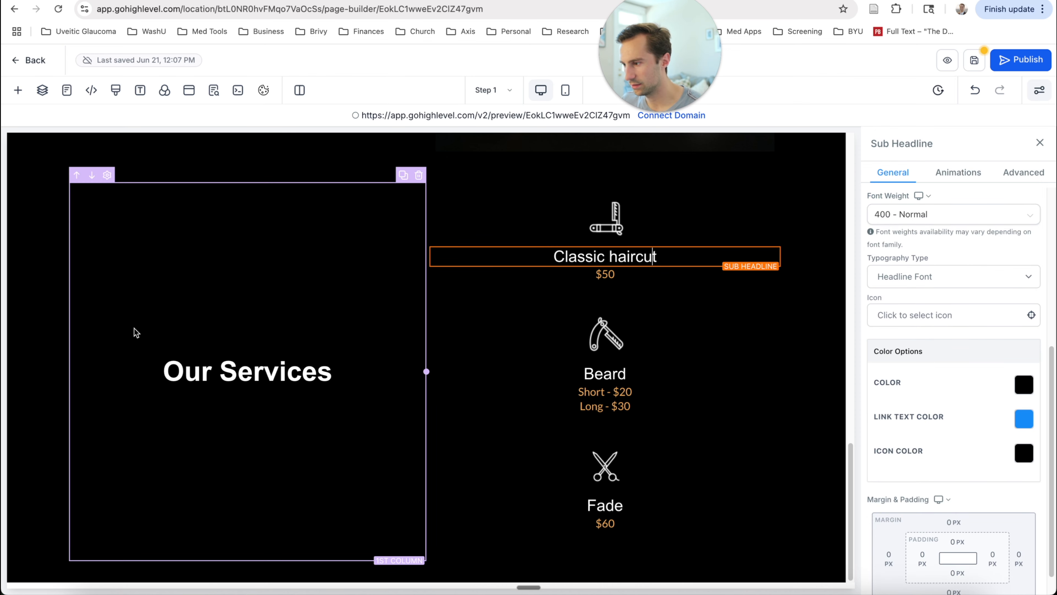
pyautogui.click(207, 290)
pyautogui.scroll(9, 207, 289)
pyautogui.scroll(-5, 207, 289)
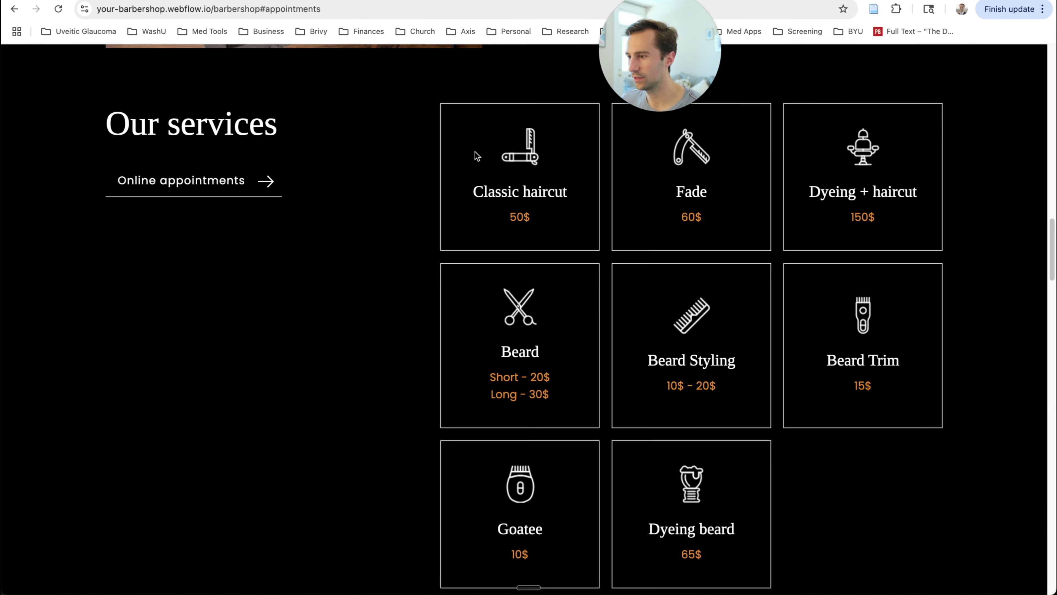
pyautogui.moveTo(662, 66); pyautogui.dragTo(983, 59)
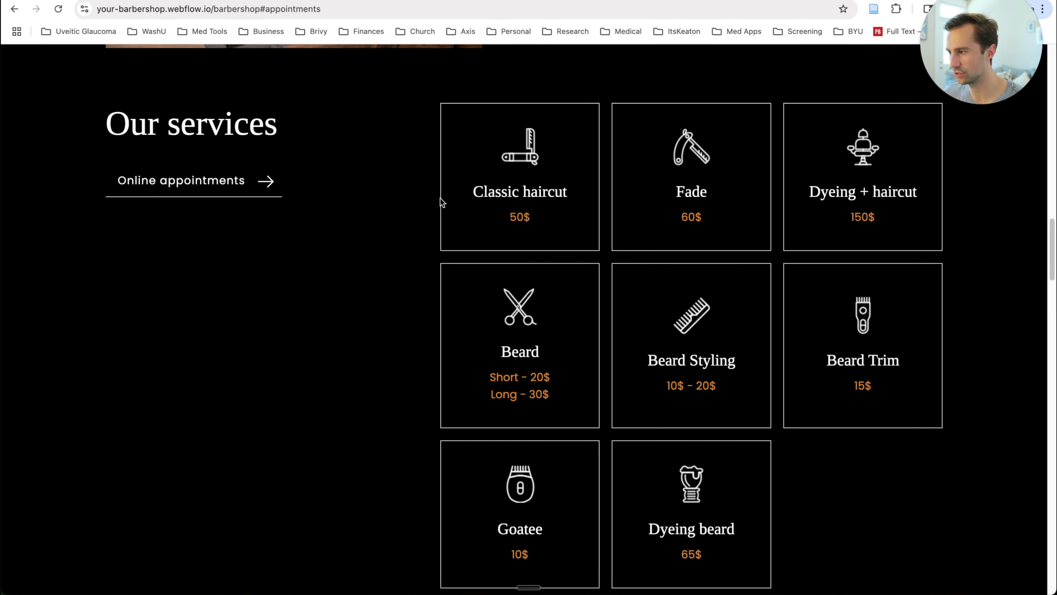
pyautogui.scroll(-4, 740, 345)
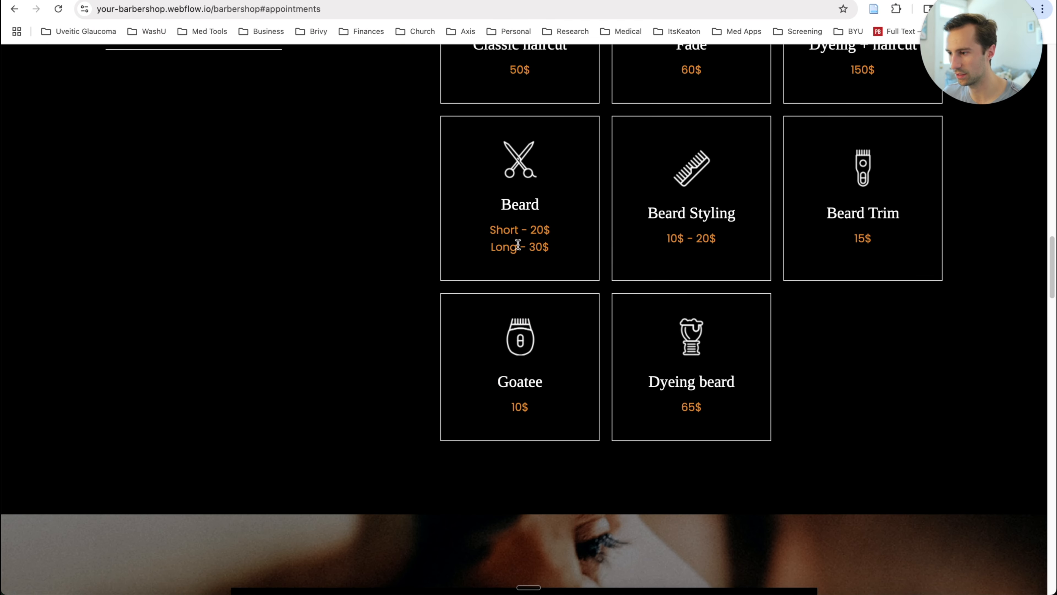
pyautogui.scroll(-12, 517, 245)
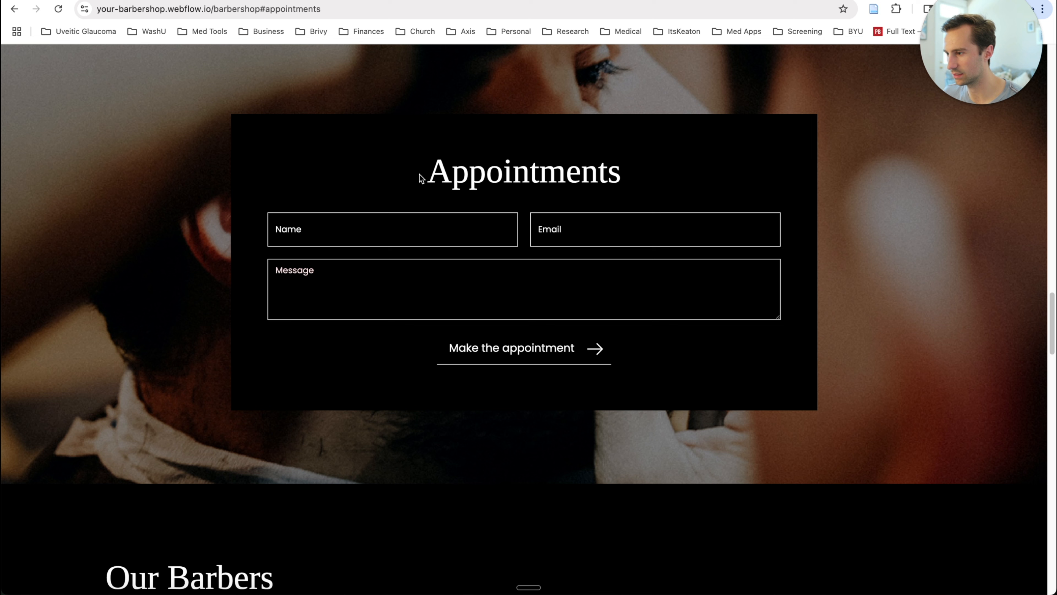
pyautogui.moveTo(419, 175); pyautogui.dragTo(710, 349)
pyautogui.click(710, 348)
pyautogui.scroll(-1, 700, 332)
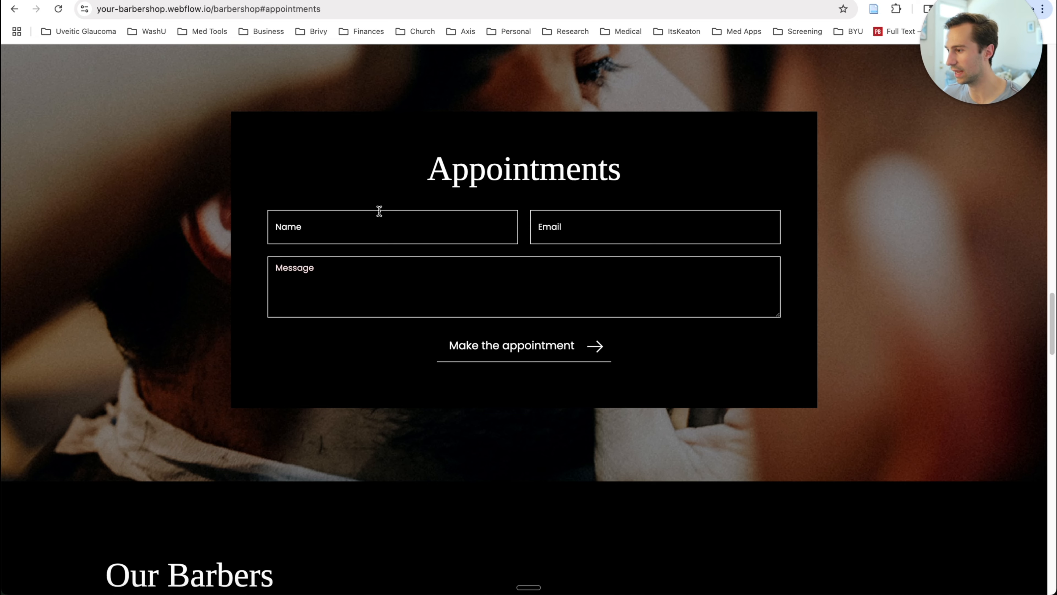
pyautogui.scroll(-15, 527, 291)
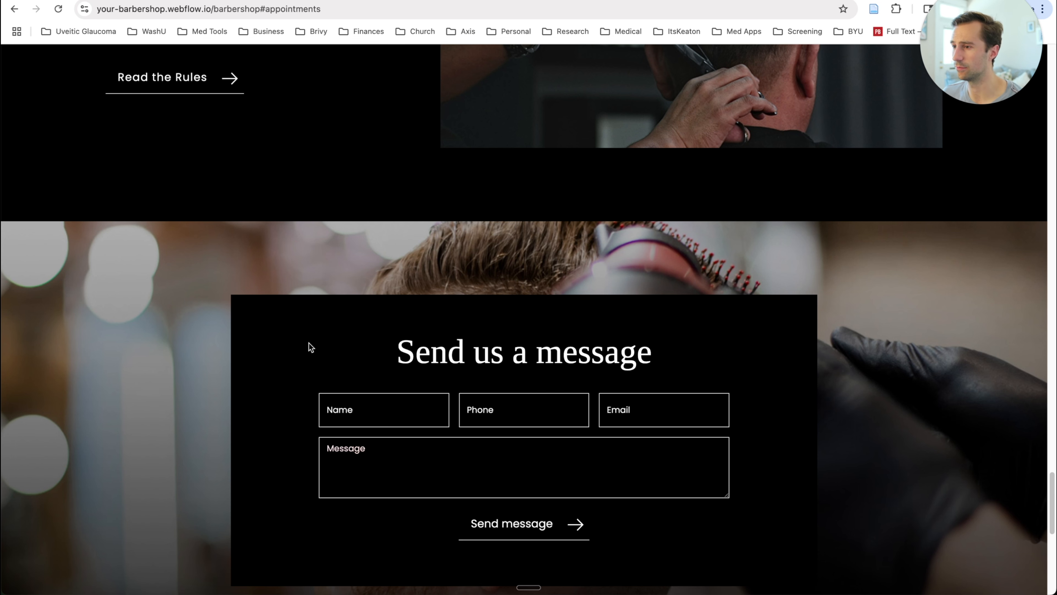
pyautogui.scroll(-10, 313, 349)
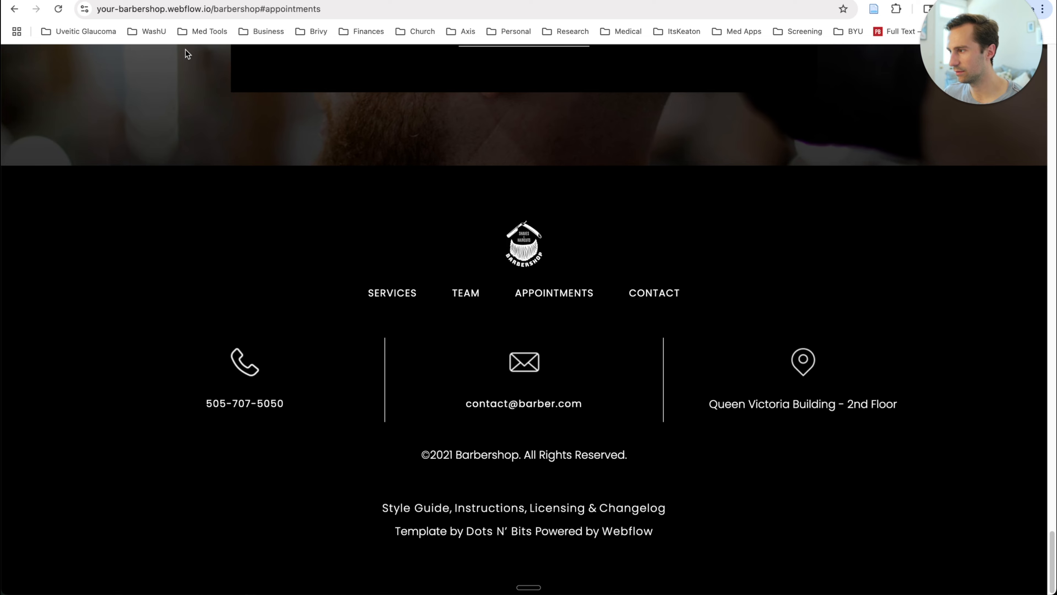
pyautogui.scroll(20, 177, 86)
pyautogui.click(127, 0)
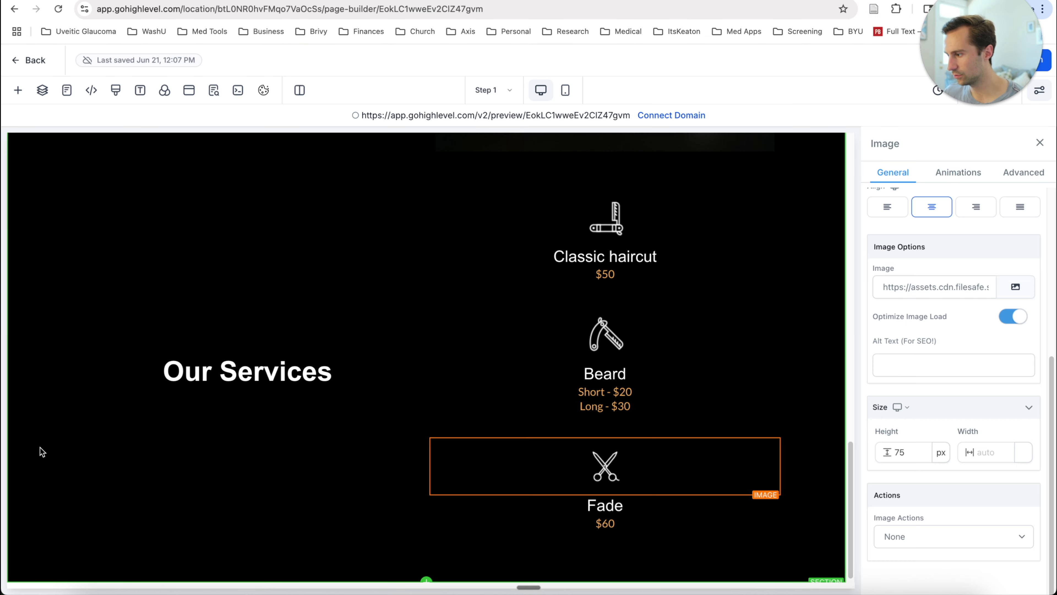
# Add a one-column row below the services and put a Calendar element in it.
pyautogui.click(40, 448)
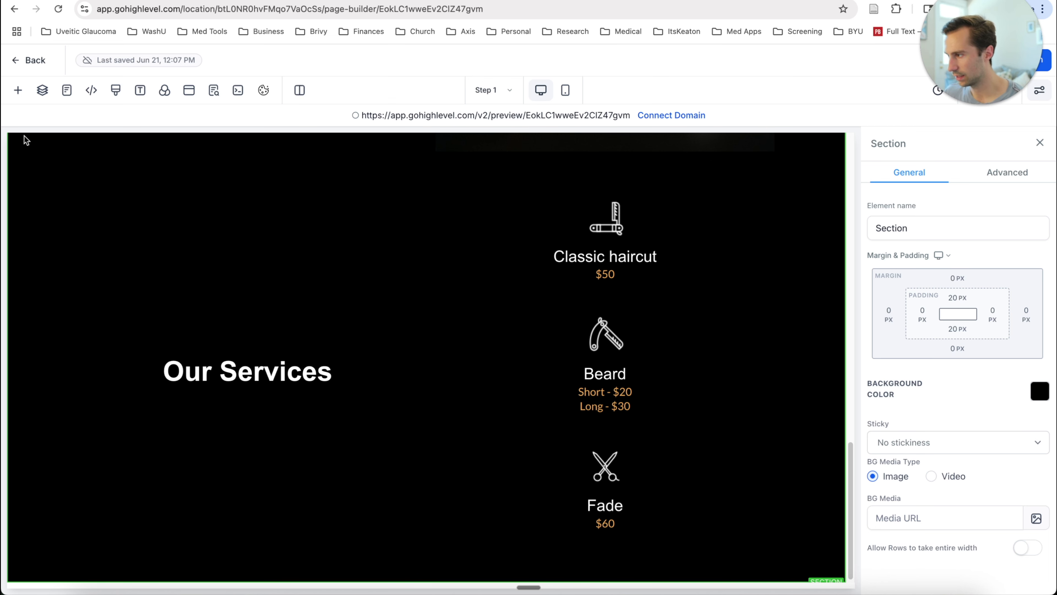
pyautogui.click(16, 90)
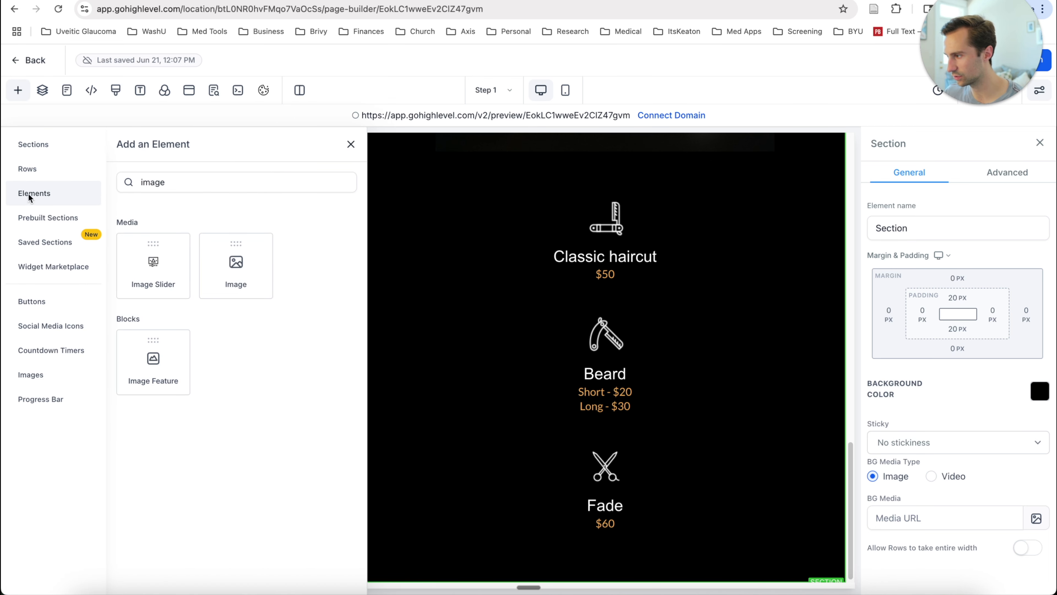
pyautogui.click(28, 169)
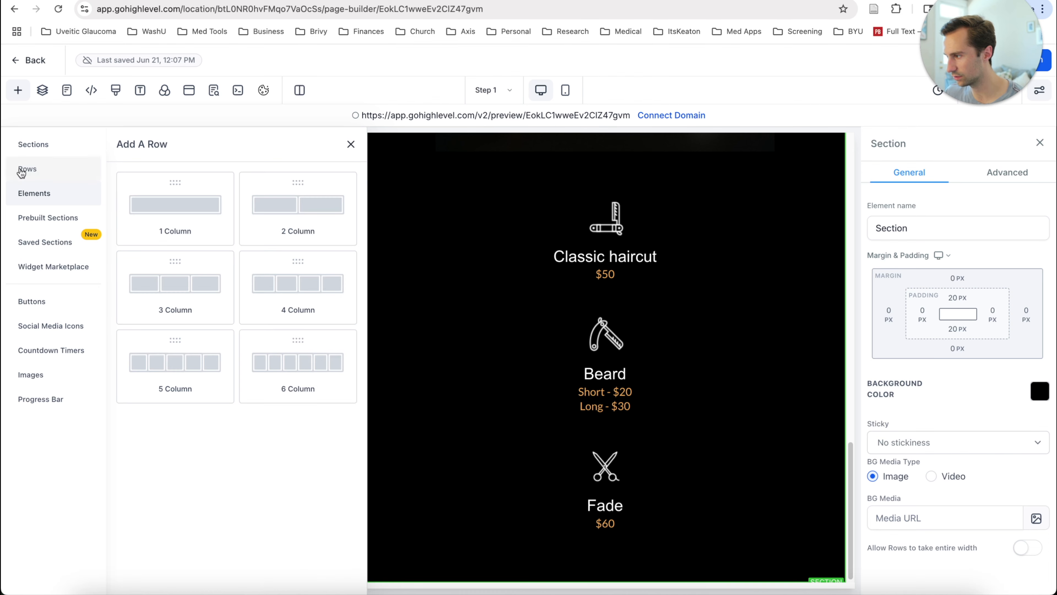
pyautogui.click(166, 208)
pyautogui.scroll(-2, 426, 416)
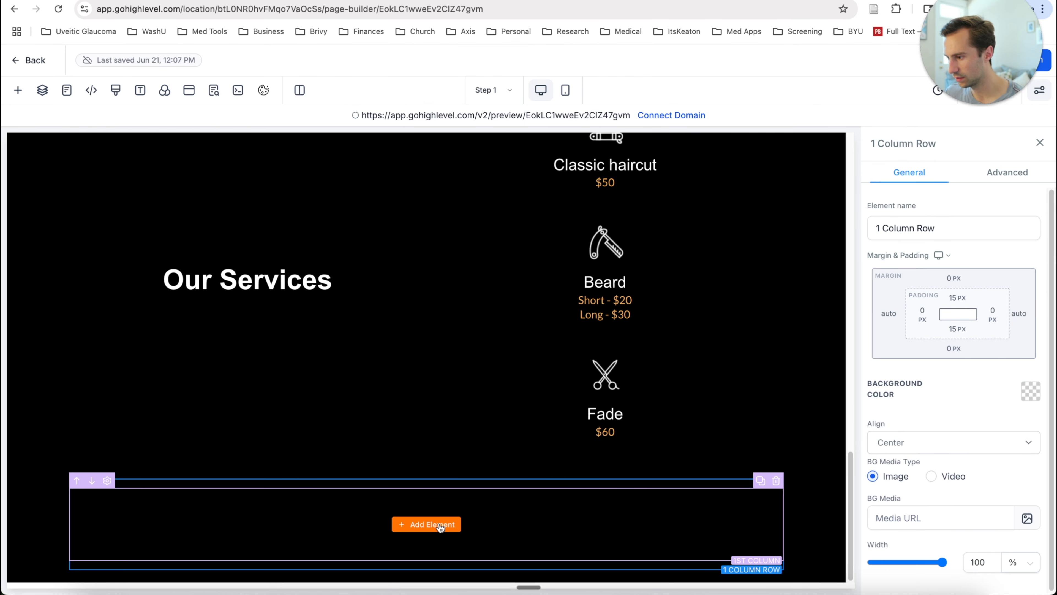
pyautogui.click(439, 528)
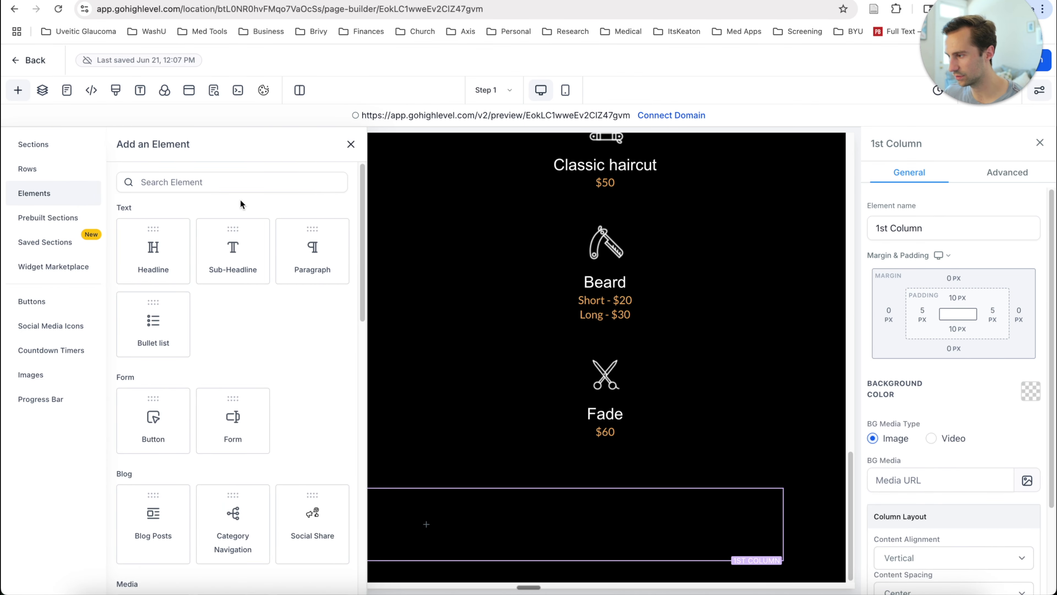
pyautogui.click(137, 182)
pyautogui.write('calen')
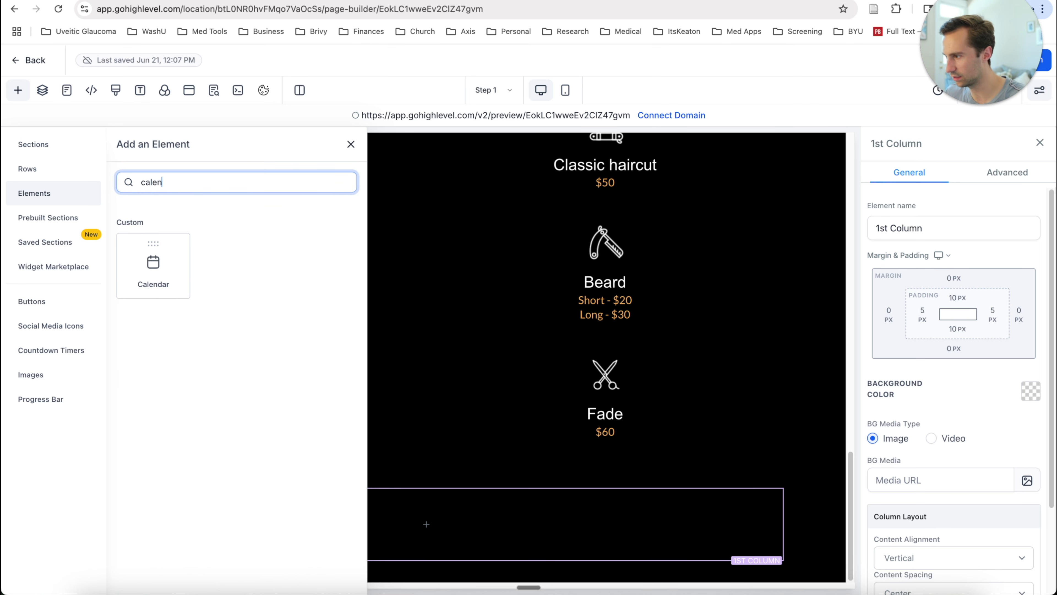
pyautogui.click(149, 269)
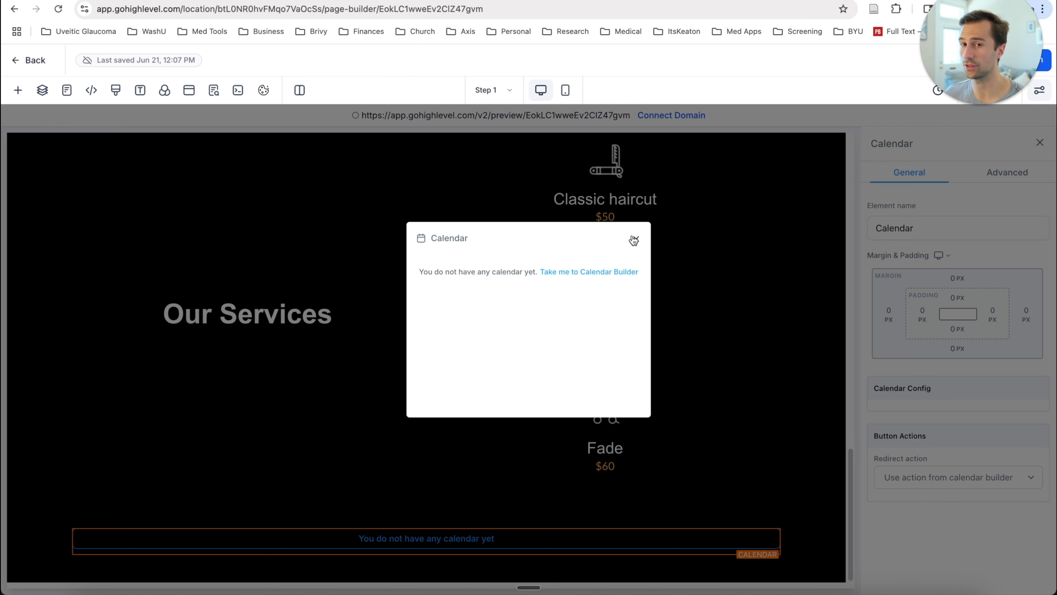
# Go to the Calendar Builder and start a new Personal Booking calendar.
pyautogui.click(601, 273)
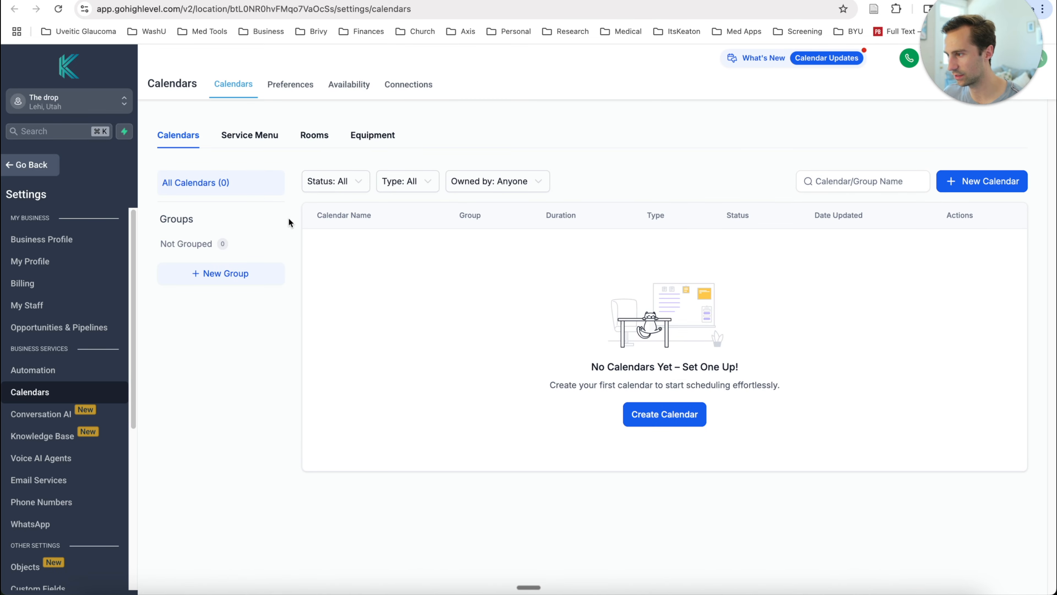
pyautogui.click(656, 414)
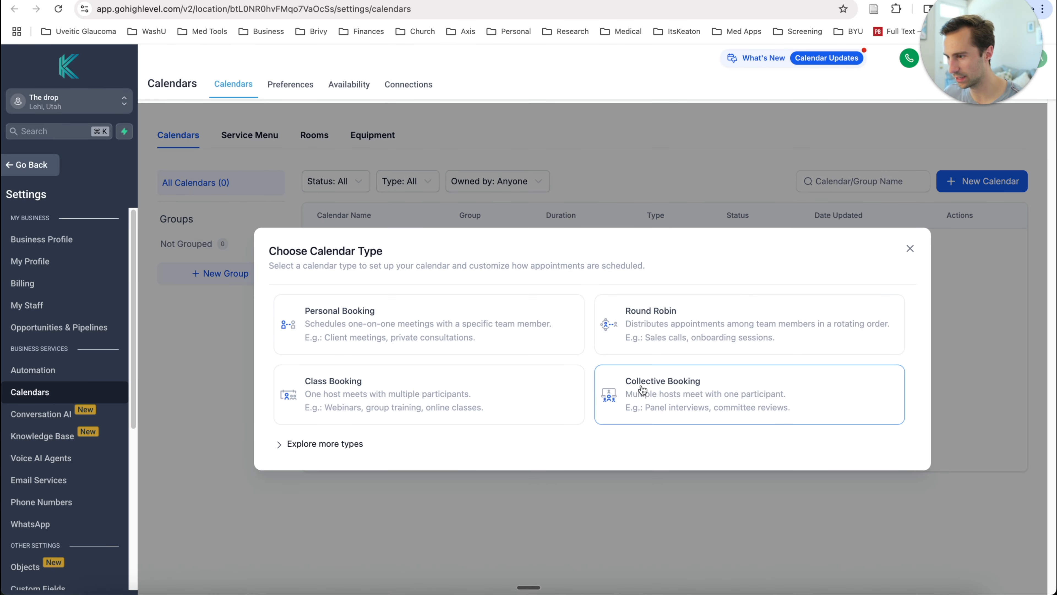
pyautogui.click(413, 331)
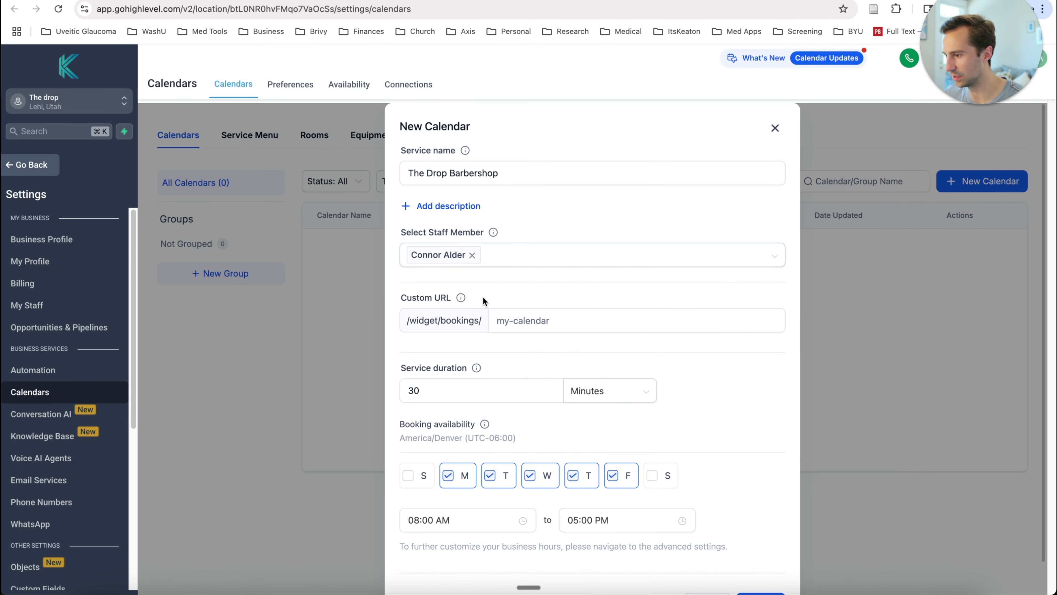
# Keep The Drop Barbershop calendar at 30 minutes and review its advanced Service Details.
pyautogui.scroll(-2, 491, 325)
pyautogui.click(498, 359)
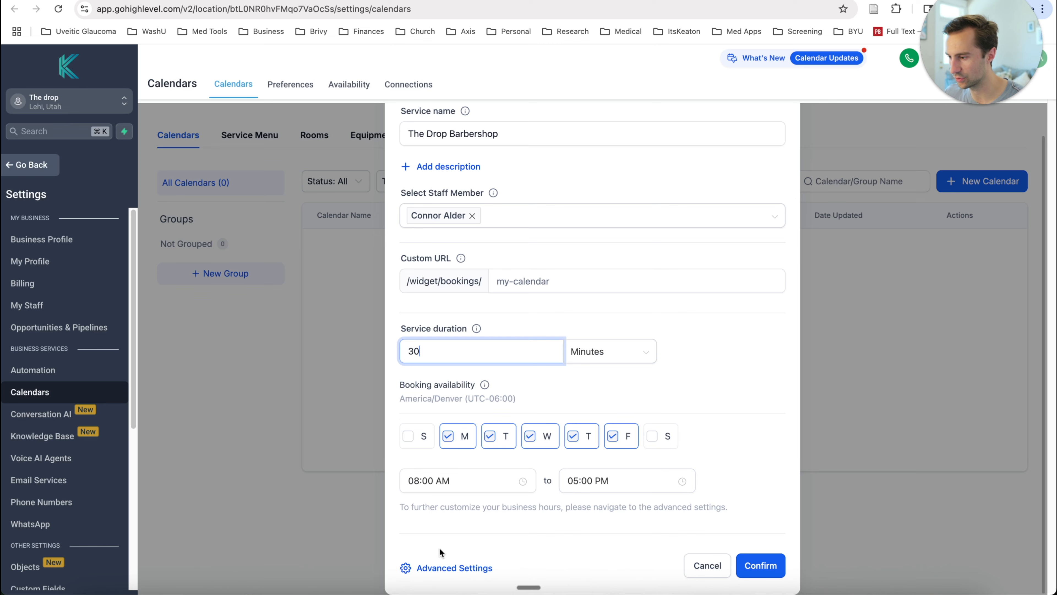
pyautogui.click(433, 564)
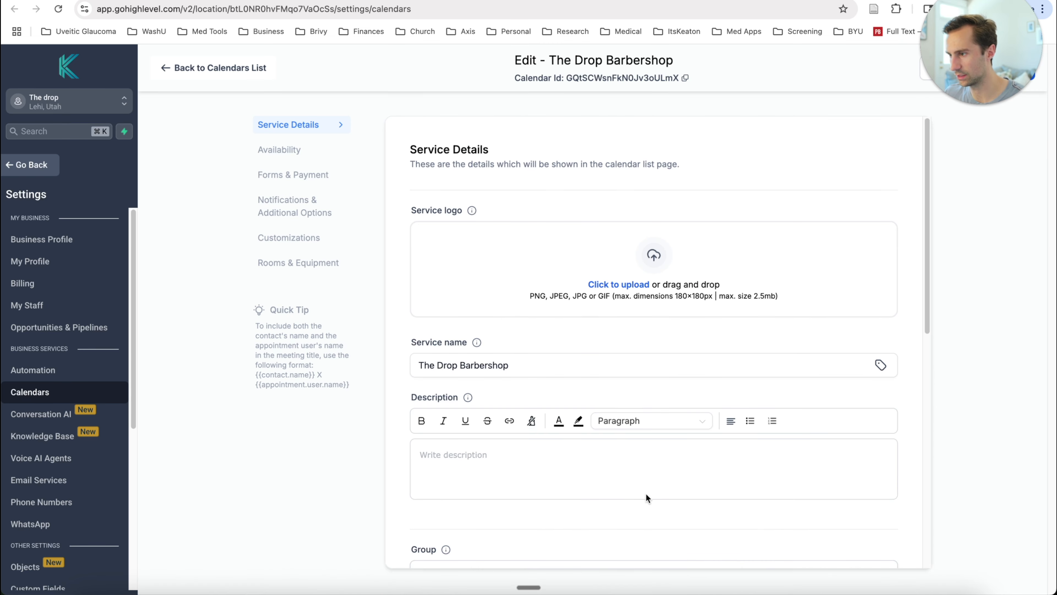
pyautogui.scroll(-8, 449, 271)
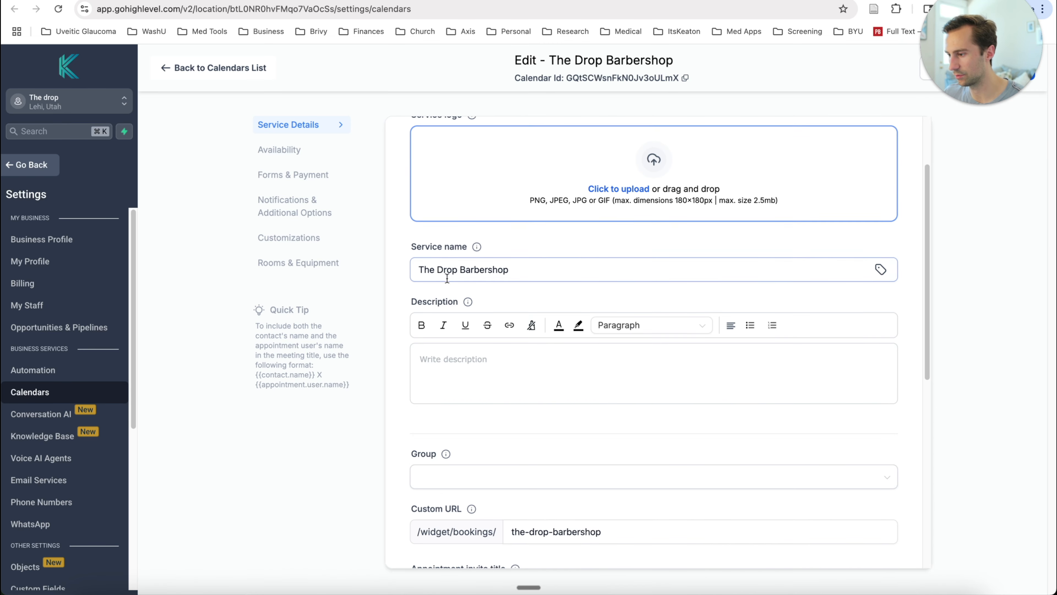
pyautogui.scroll(-4, 457, 282)
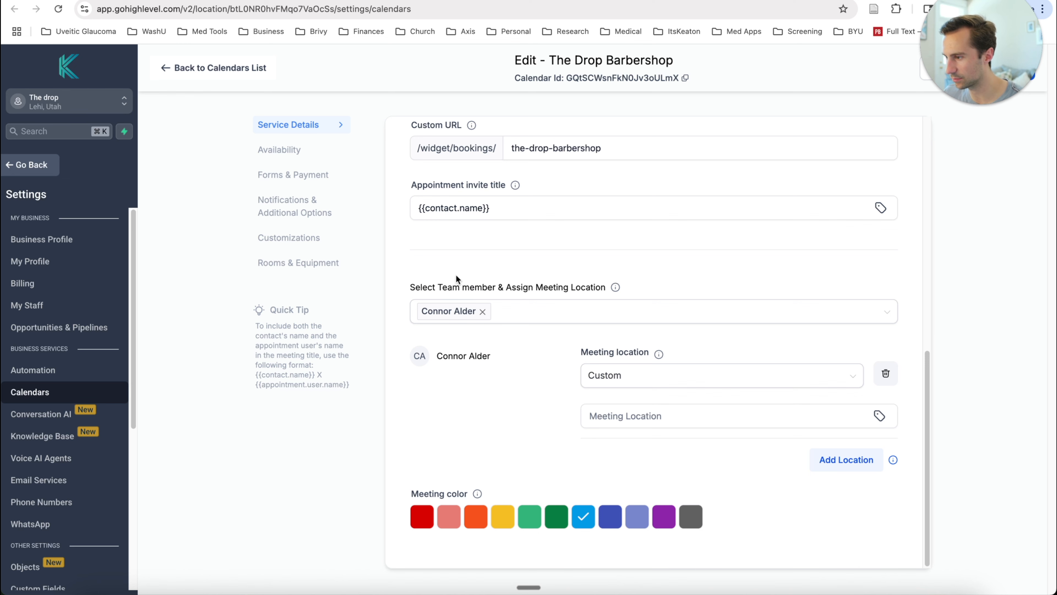
pyautogui.scroll(-5, 575, 334)
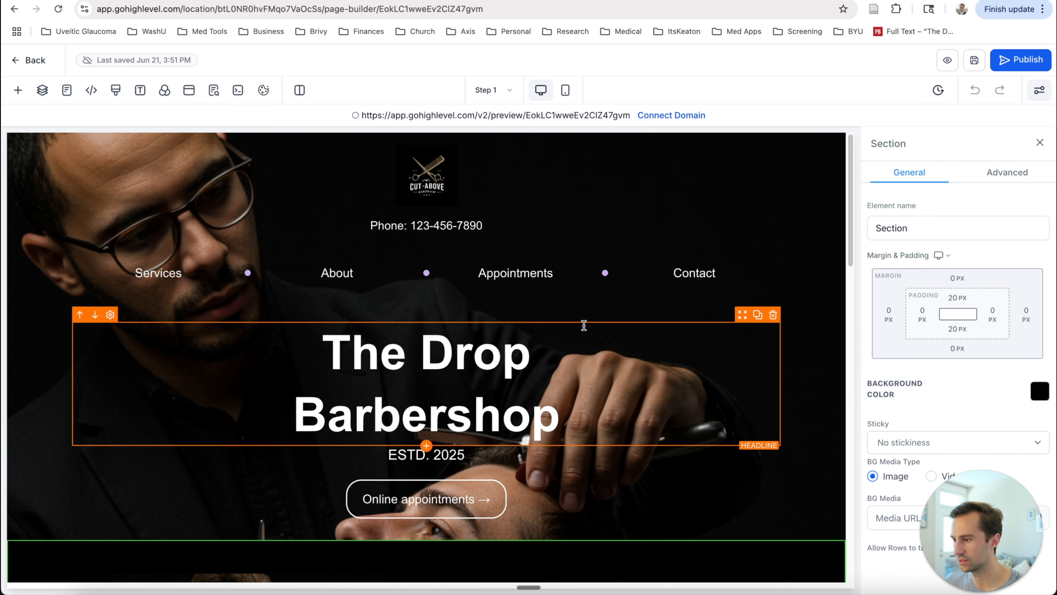
pyautogui.scroll(-10, 585, 338)
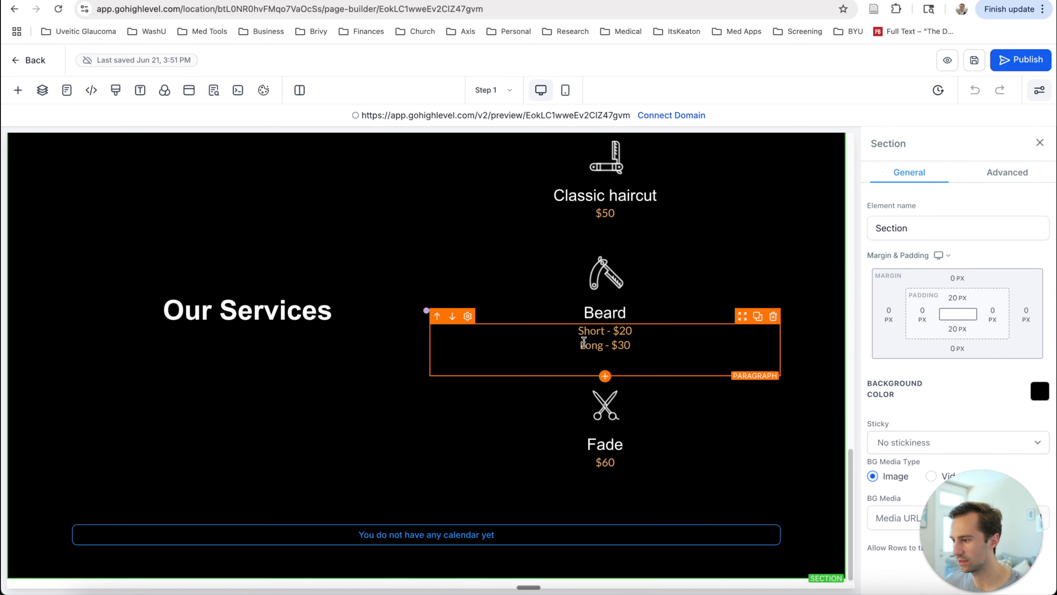
# Set the calendar element's Calendar to The Drop Barbershop, then select the row holding it.
pyautogui.click(462, 533)
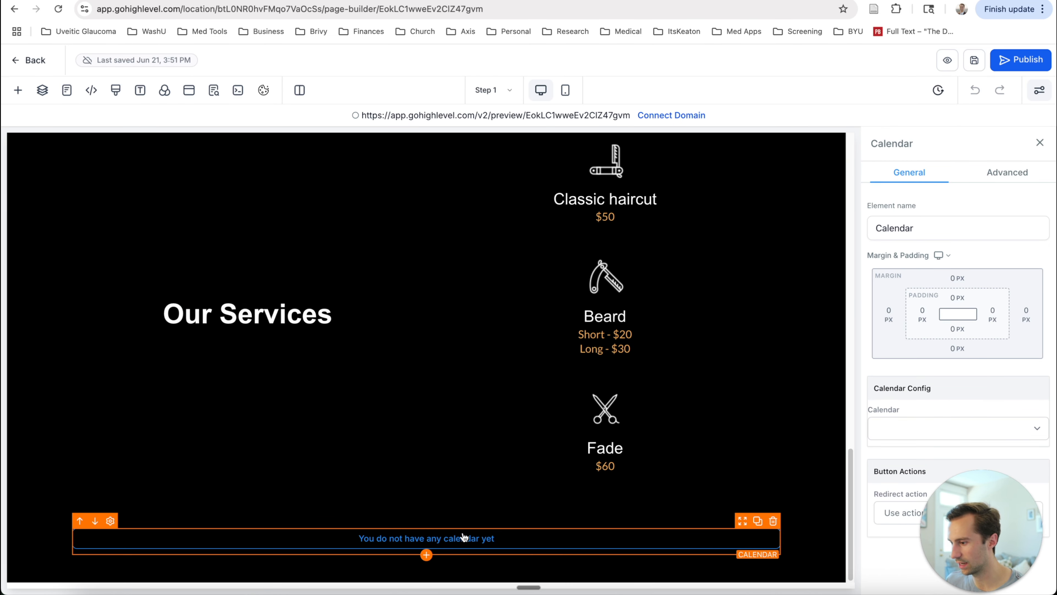
pyautogui.click(936, 428)
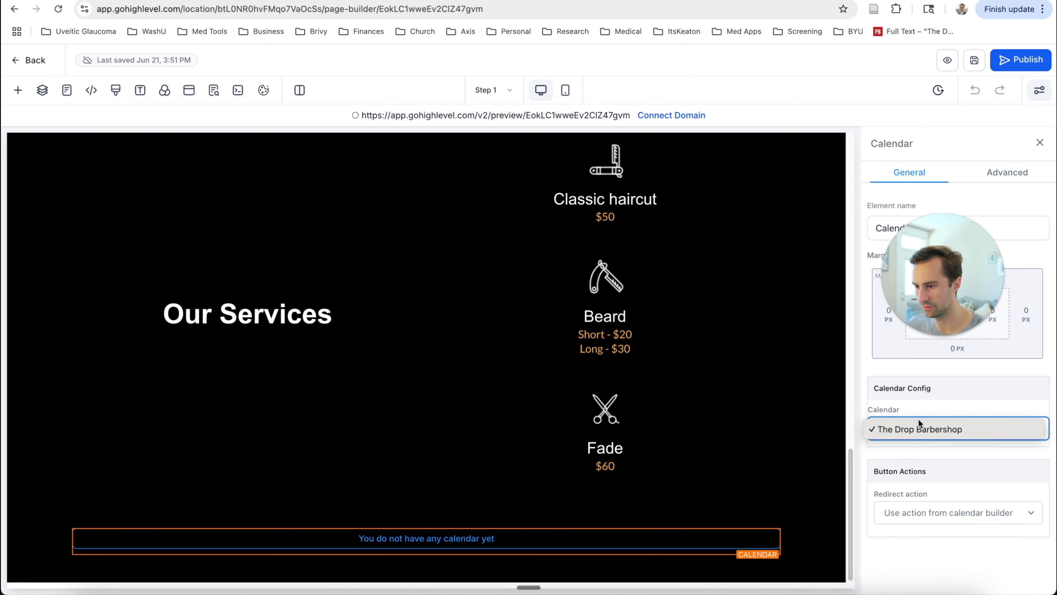
pyautogui.click(919, 428)
pyautogui.scroll(-10, 638, 414)
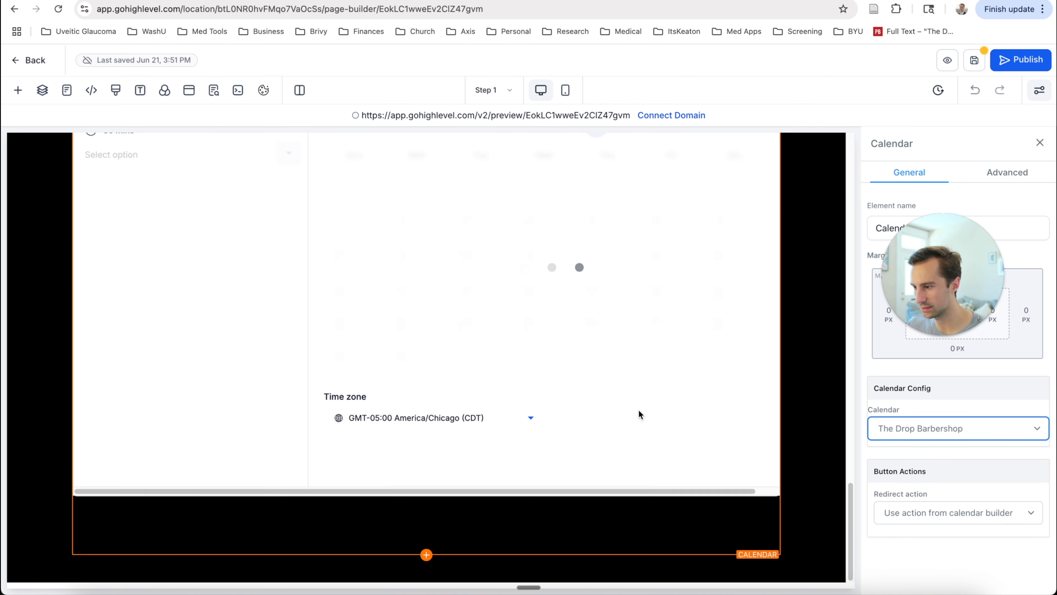
pyautogui.scroll(6, 638, 410)
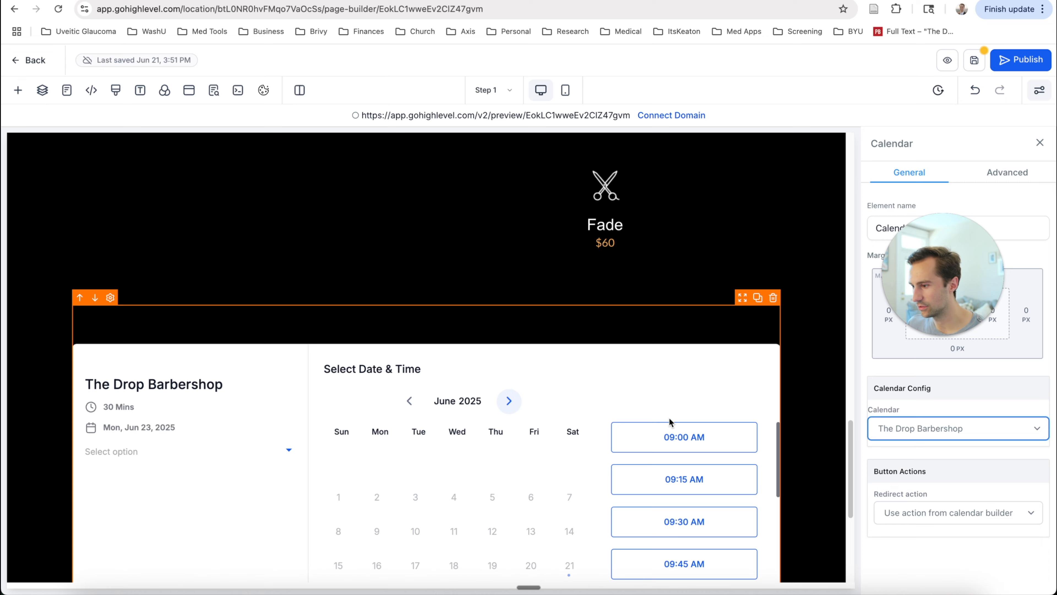
pyautogui.scroll(-3, 669, 417)
pyautogui.scroll(-2, 433, 514)
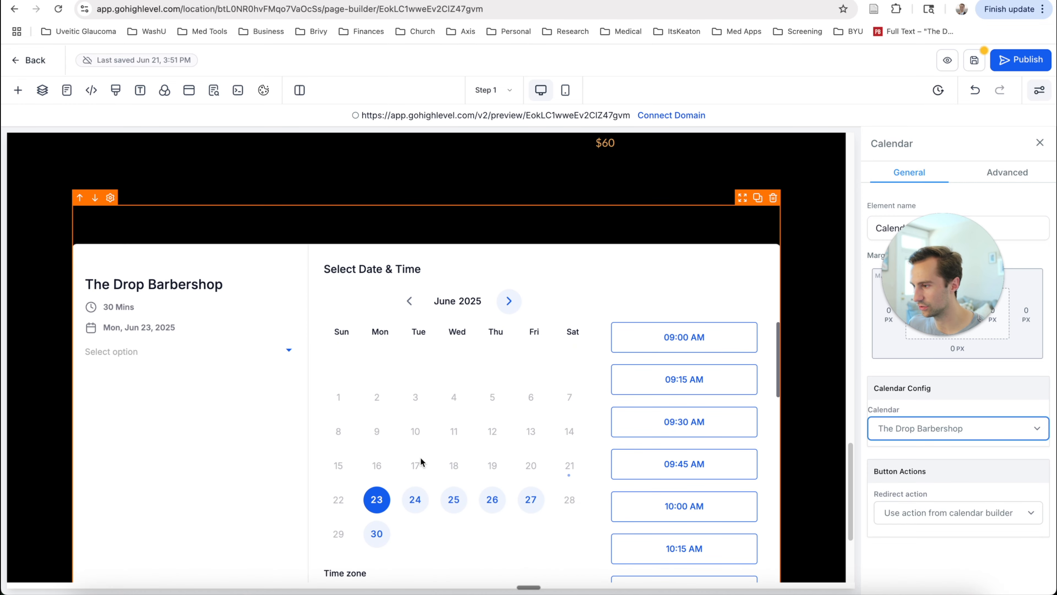
pyautogui.scroll(-1, 489, 424)
pyautogui.click(667, 169)
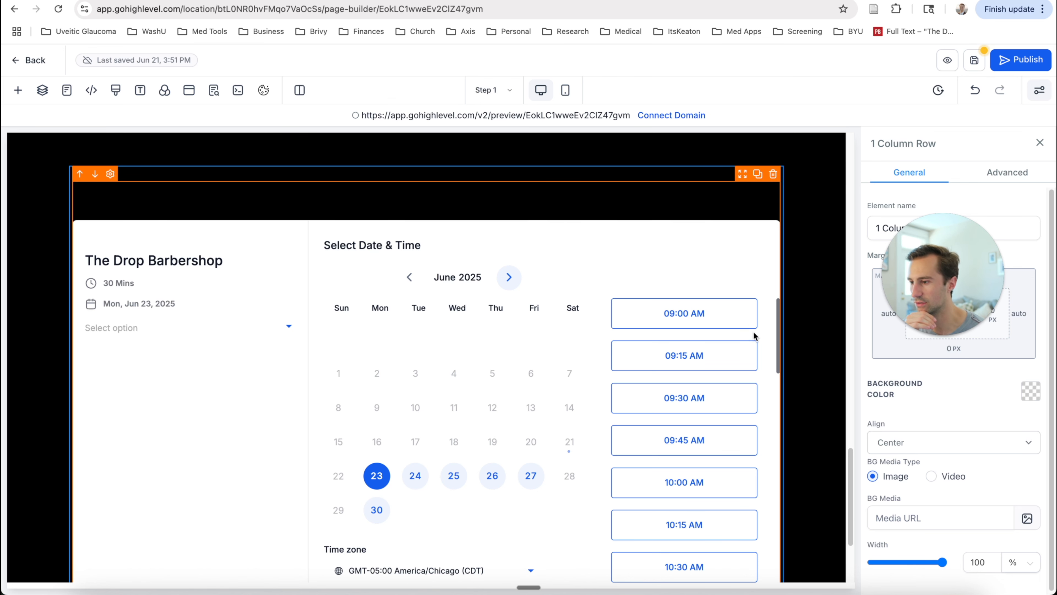
pyautogui.scroll(10, 649, 316)
pyautogui.scroll(5, 629, 415)
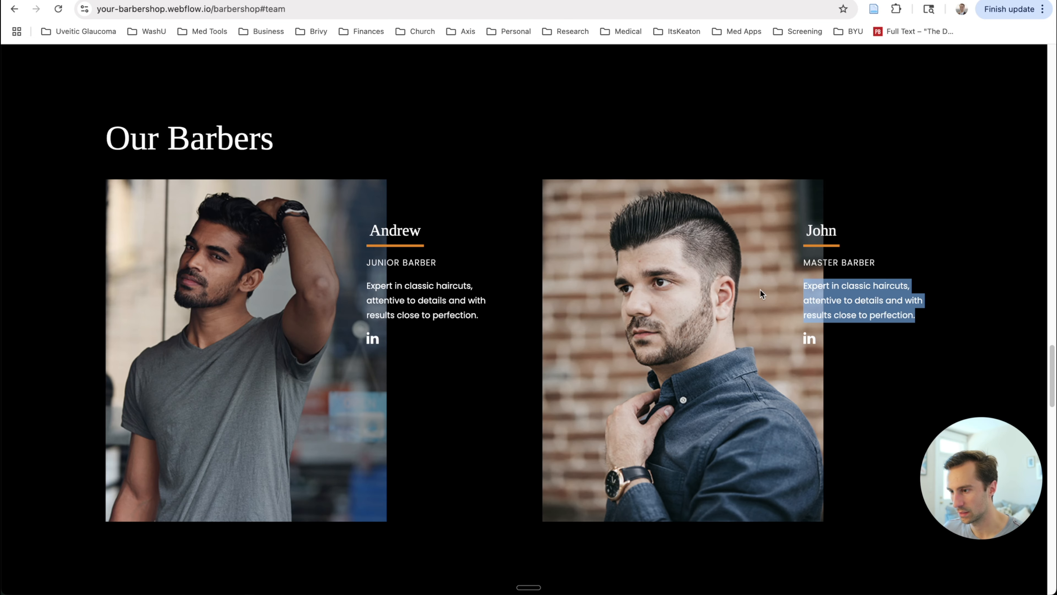
# Add an Image element below the booking calendar, found by searching 'image'.
pyautogui.click(441, 172)
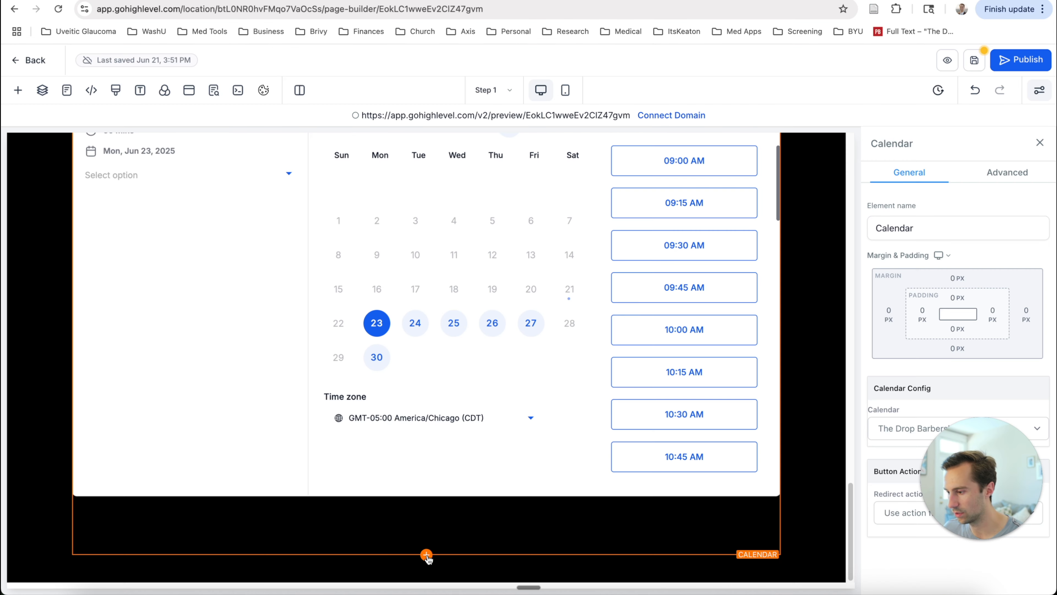
pyautogui.click(426, 555)
pyautogui.click(194, 183)
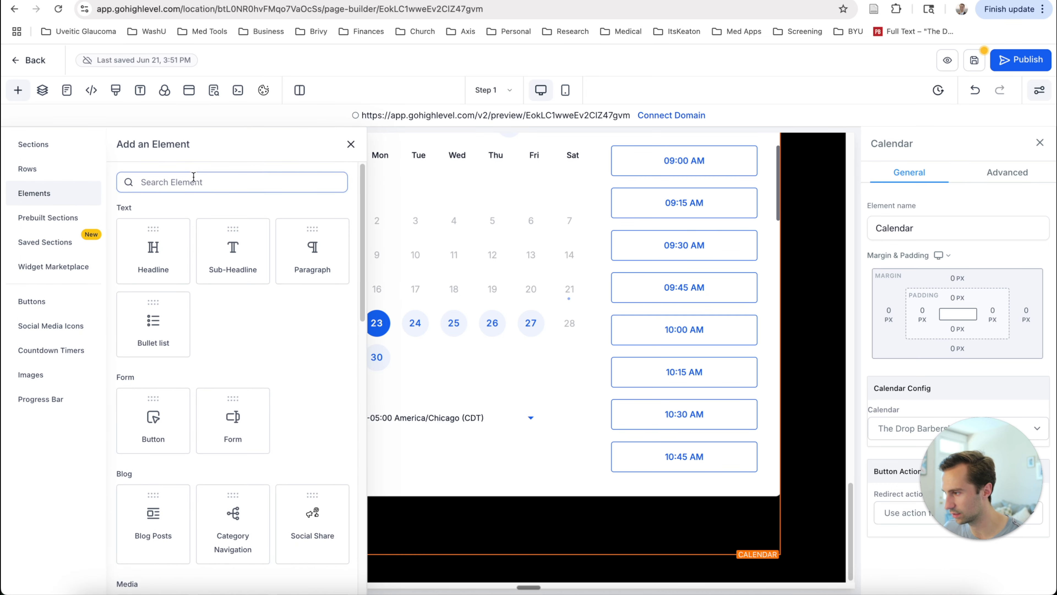
pyautogui.write('ima')
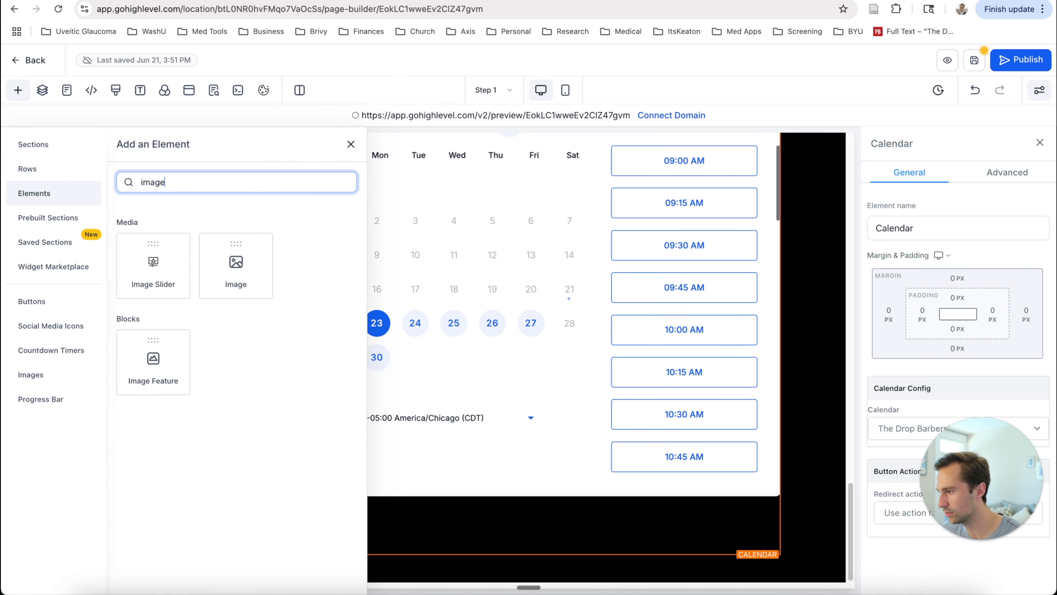
pyautogui.write('ge')
pyautogui.click(235, 266)
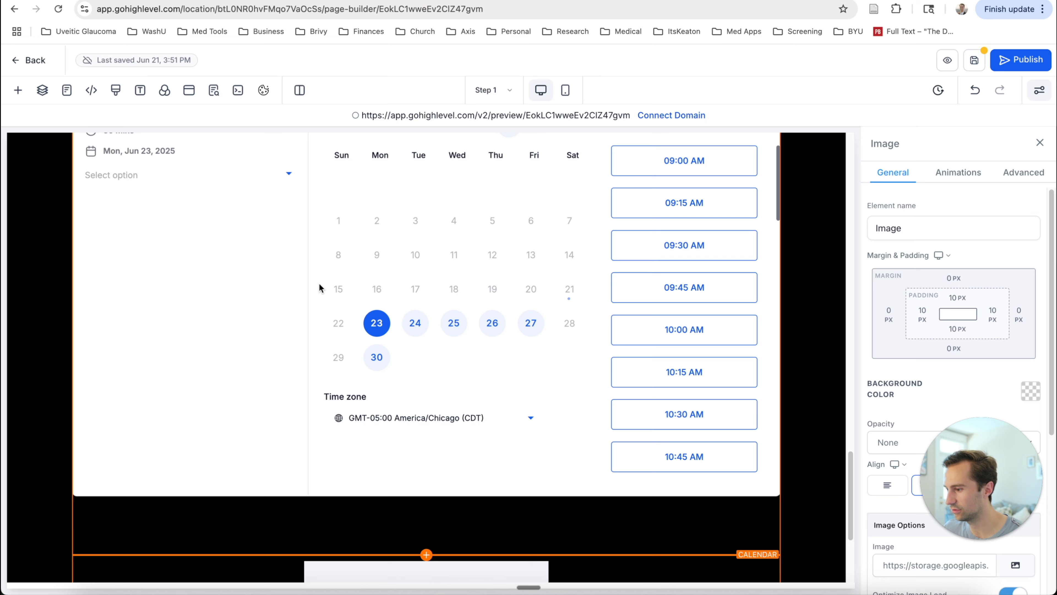
pyautogui.scroll(-5, 397, 375)
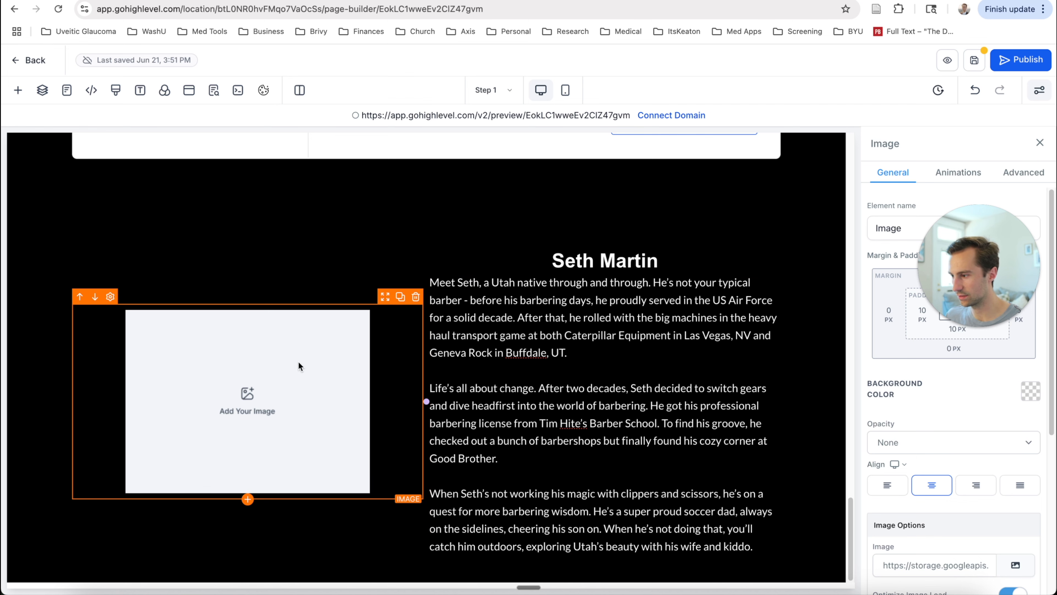
pyautogui.scroll(1, 358, 370)
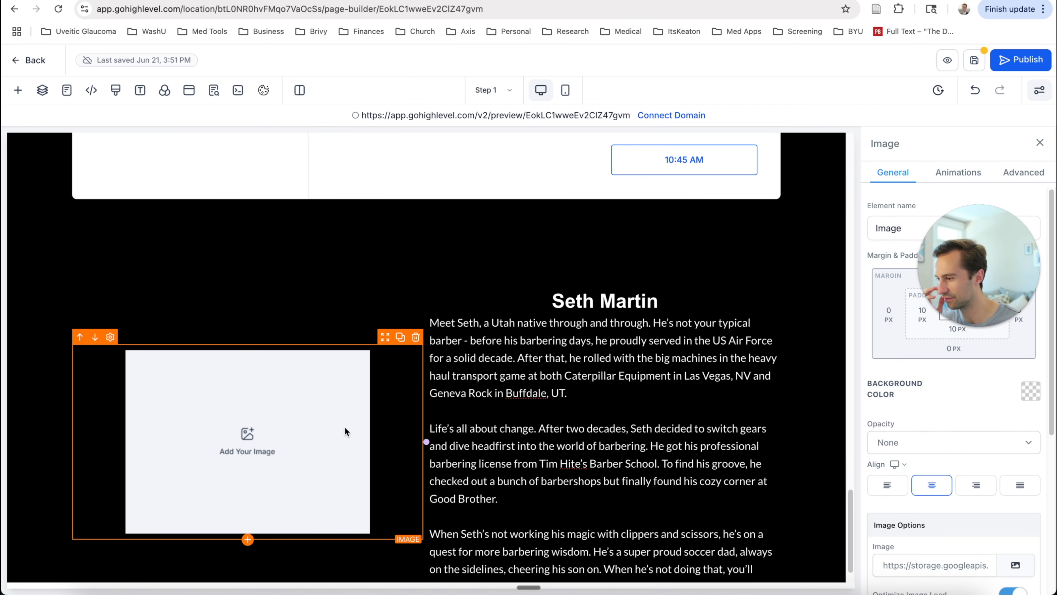
# Upload the bearded barber's portrait to Media Storage and insert it into the image slot.
pyautogui.scroll(6, 349, 435)
pyautogui.scroll(-7, 349, 437)
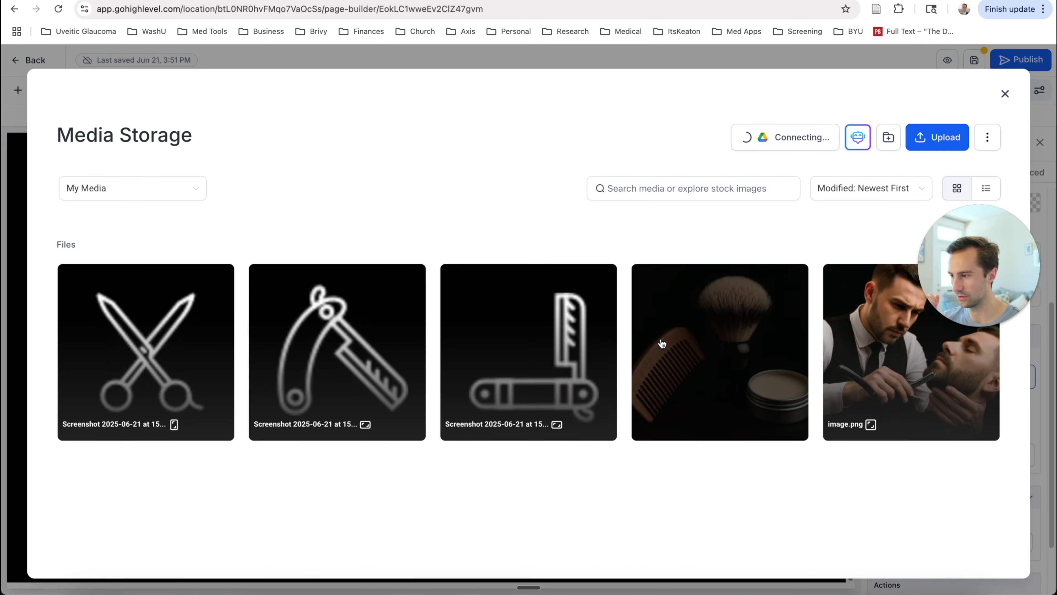
pyautogui.click(939, 149)
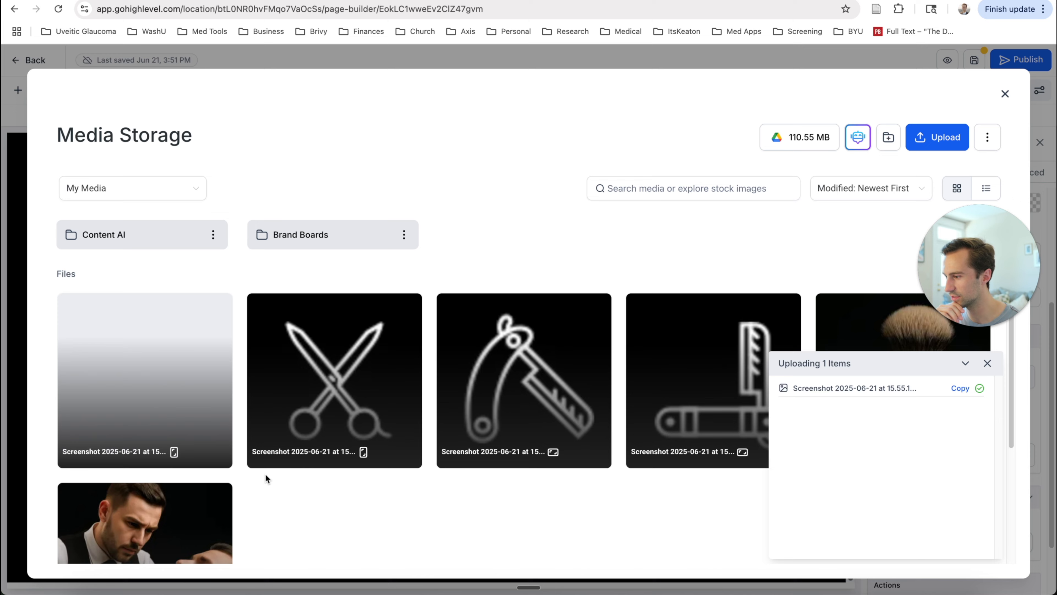
pyautogui.doubleClick(188, 406)
pyautogui.click(665, 399)
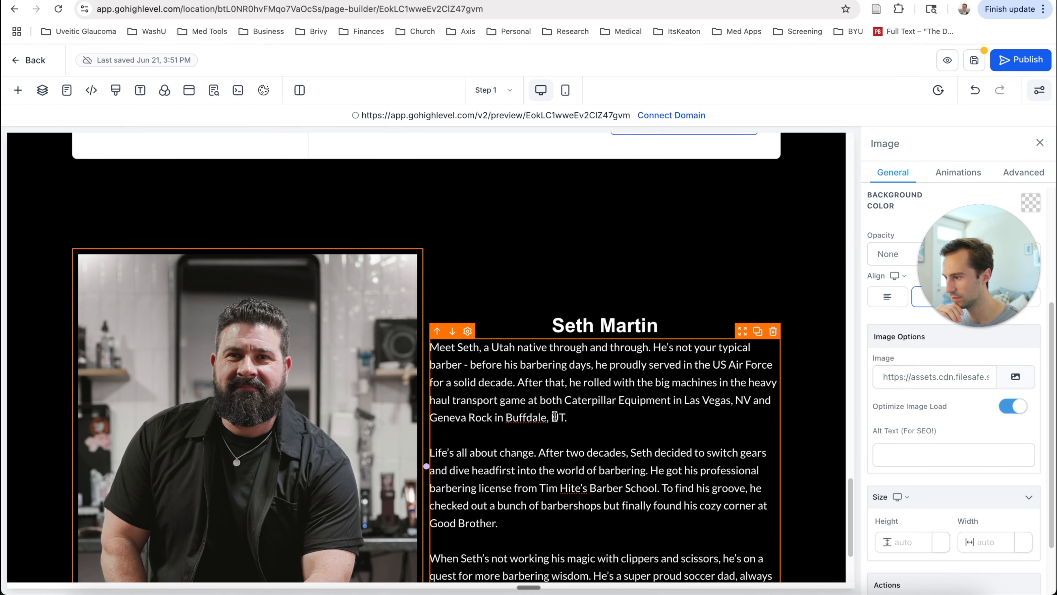
pyautogui.scroll(-2, 664, 399)
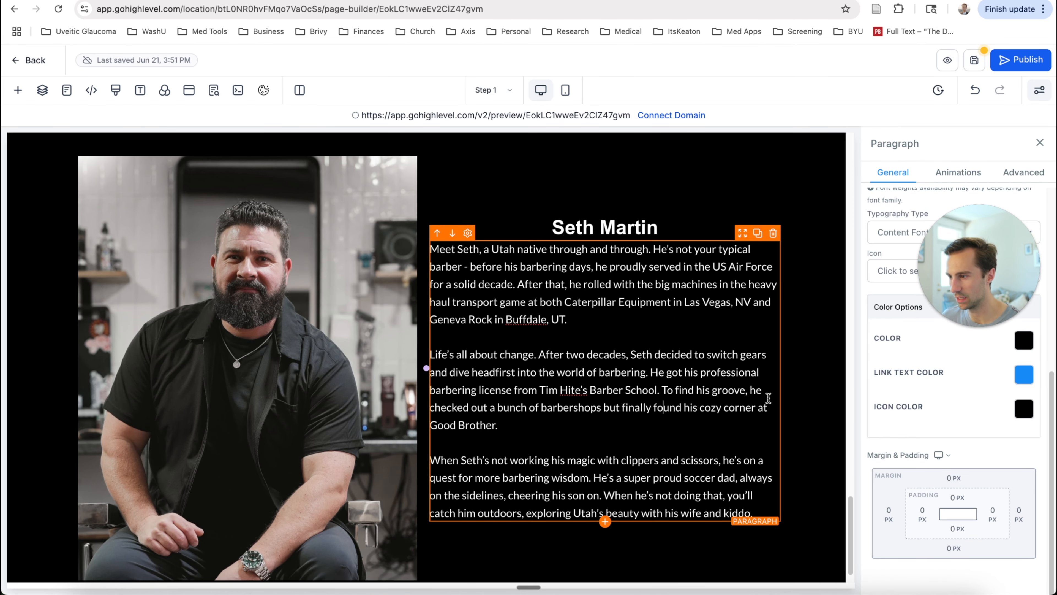
pyautogui.tripleClick(759, 387)
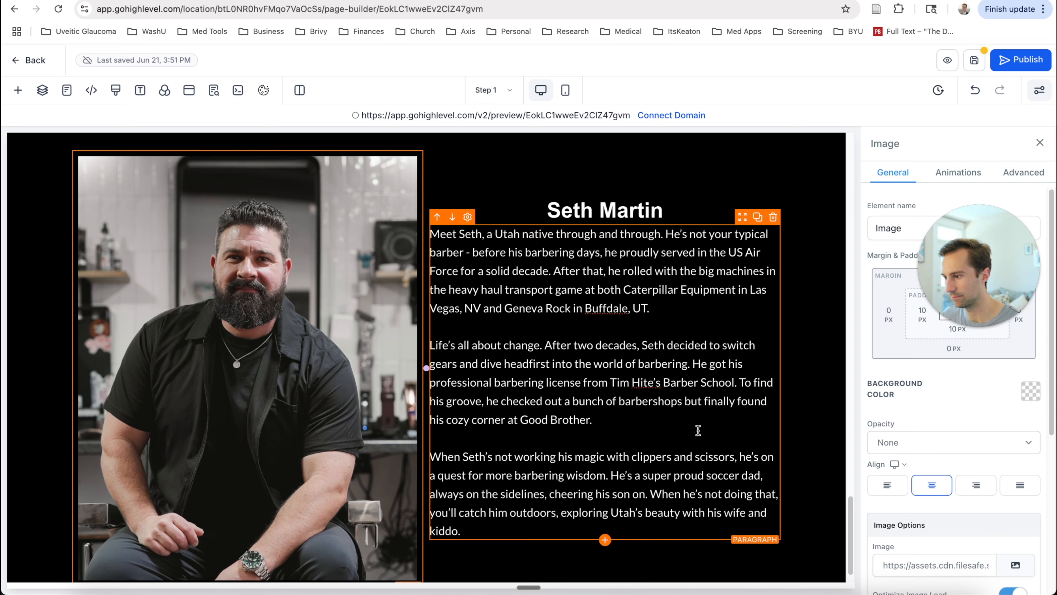
pyautogui.scroll(5, 691, 418)
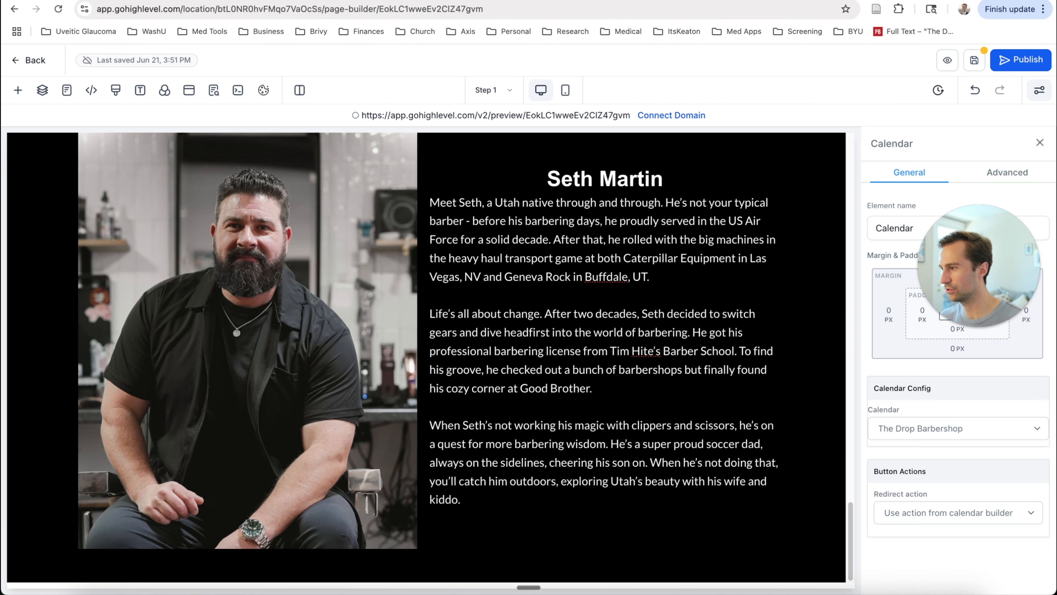
pyautogui.press('super+z')
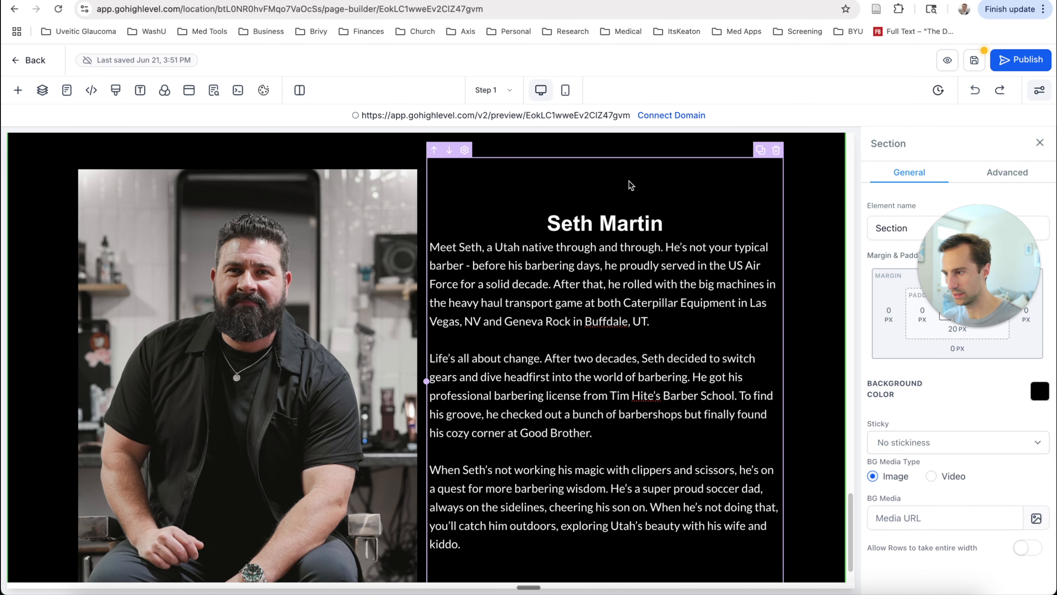
pyautogui.click(458, 201)
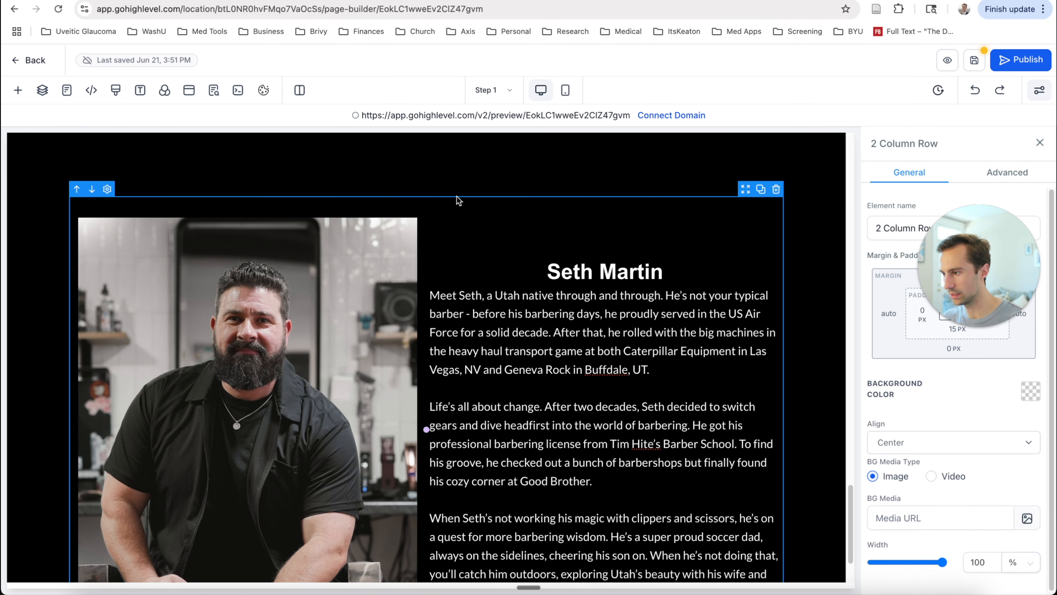
pyautogui.click(761, 190)
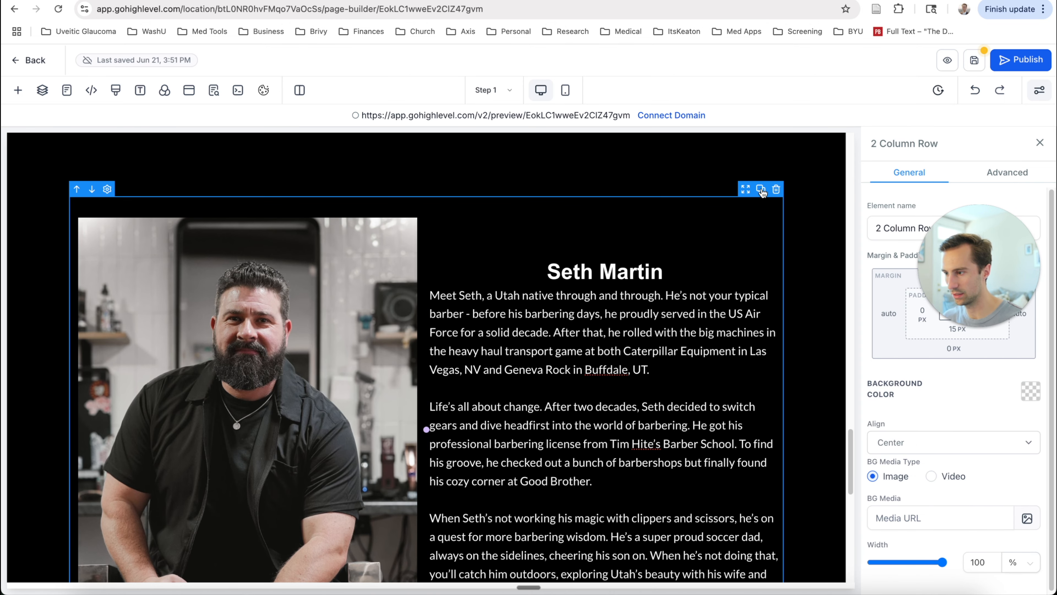
pyautogui.scroll(-10, 726, 346)
pyautogui.scroll(-5, 726, 346)
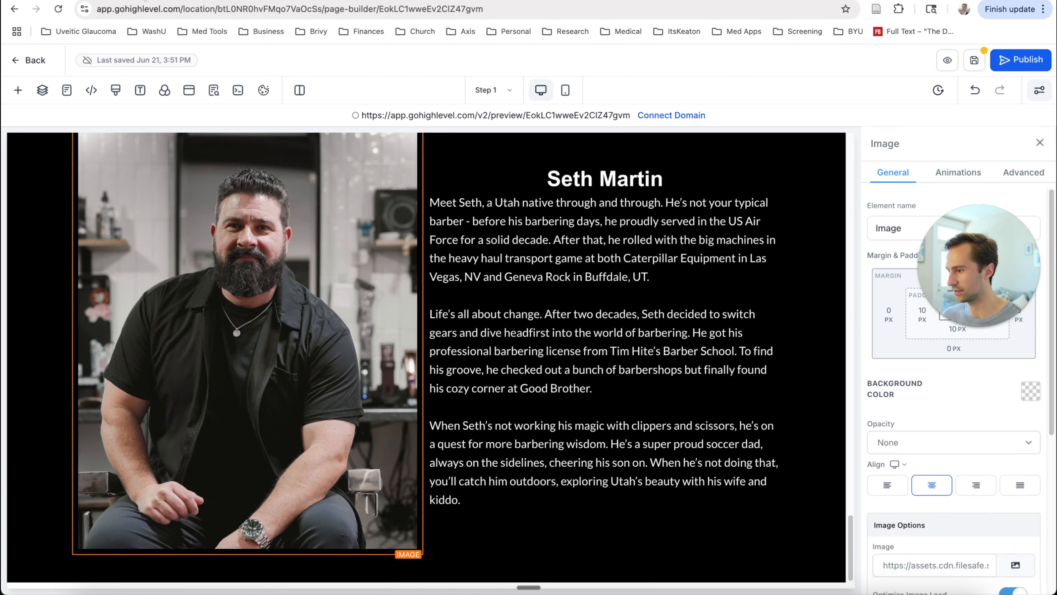
pyautogui.scroll(-3, 642, 467)
pyautogui.click(649, 474)
pyautogui.scroll(3, 649, 474)
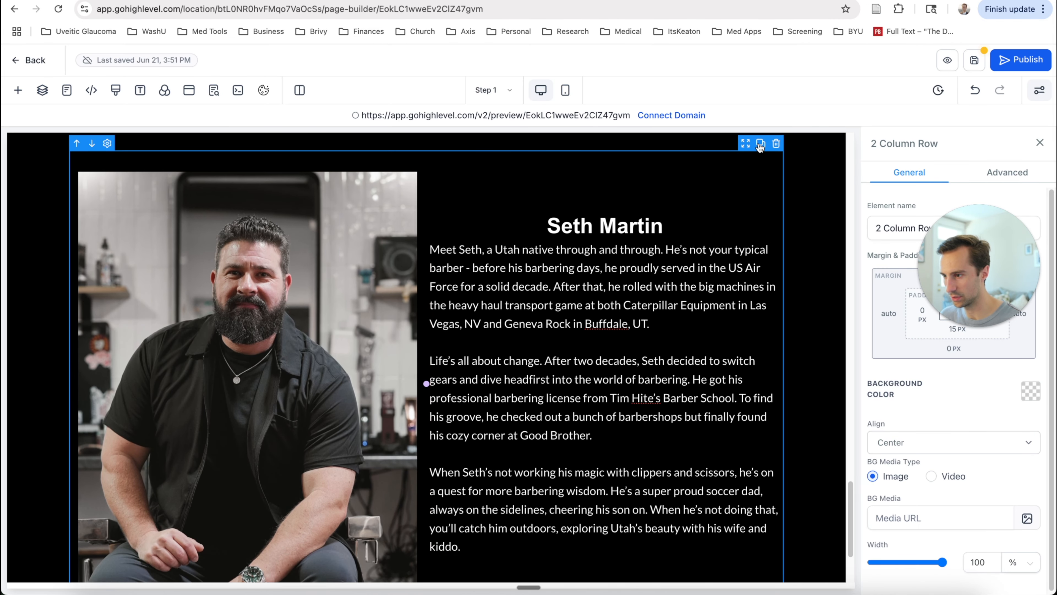
pyautogui.click(760, 144)
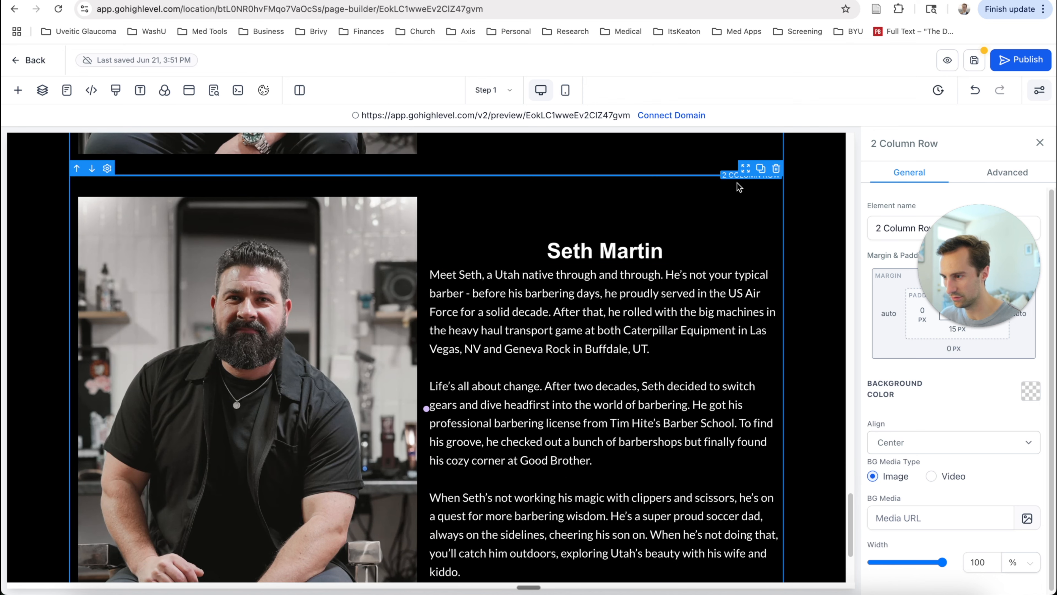
pyautogui.moveTo(744, 171); pyautogui.dragTo(751, 260)
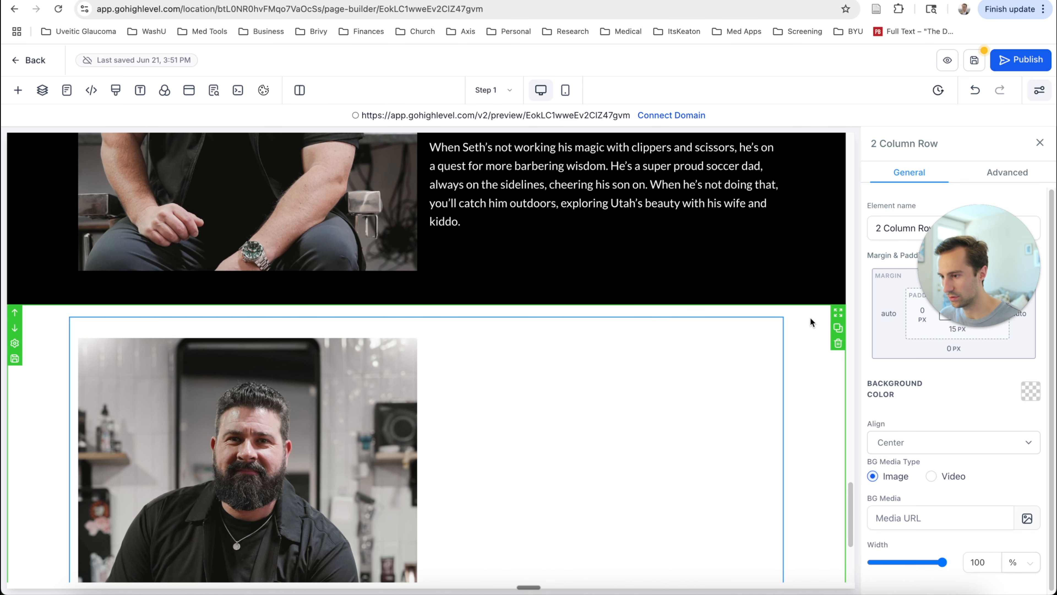
# Upload table.png and apply it as the section's BG Media background image.
pyautogui.click(810, 318)
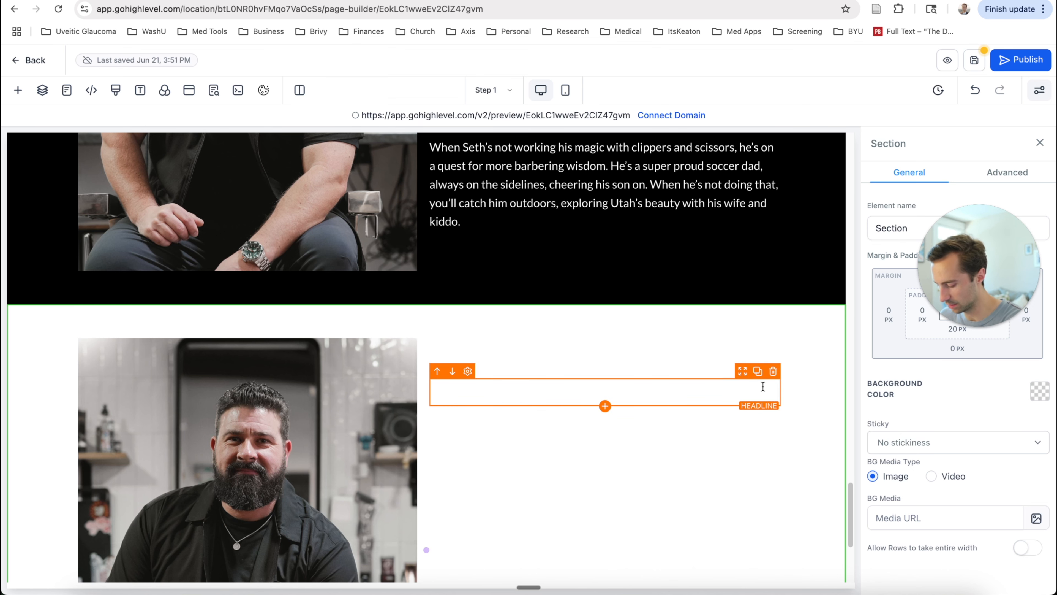
pyautogui.scroll(-4, 763, 386)
pyautogui.click(1036, 518)
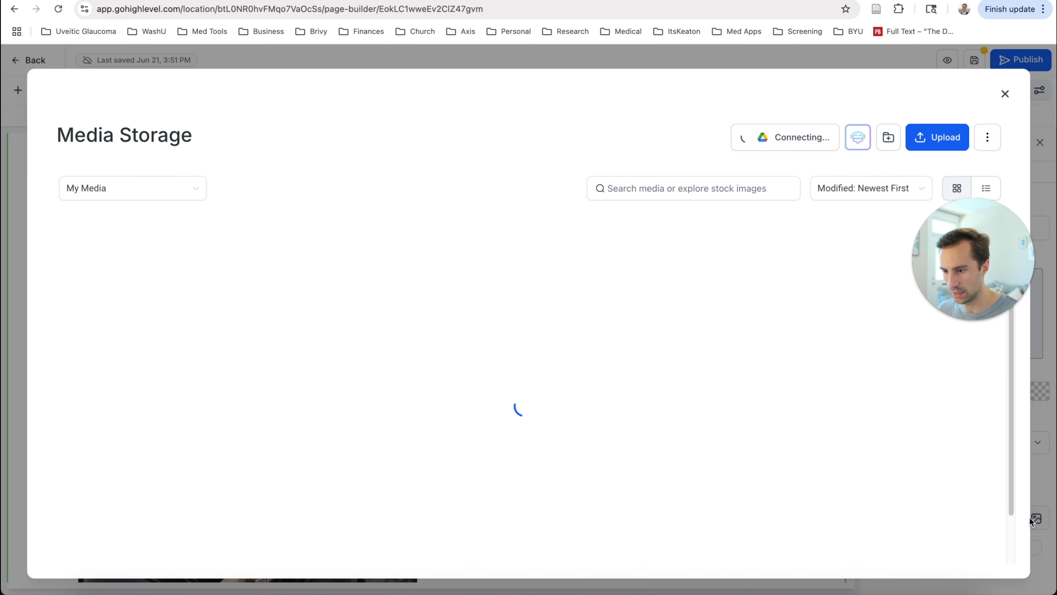
pyautogui.click(942, 129)
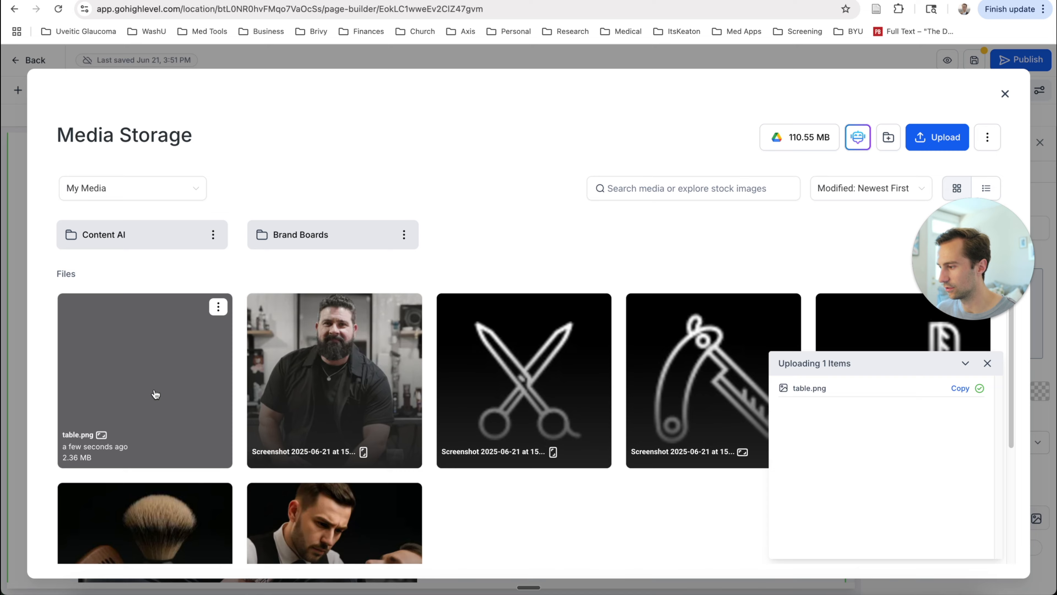
pyautogui.doubleClick(155, 394)
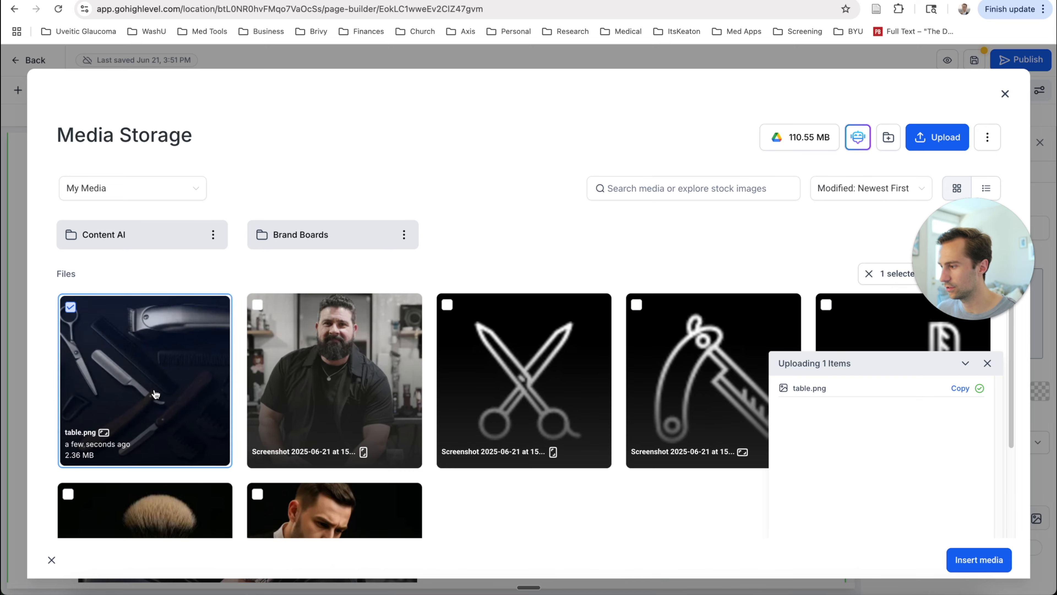
pyautogui.scroll(4, 390, 334)
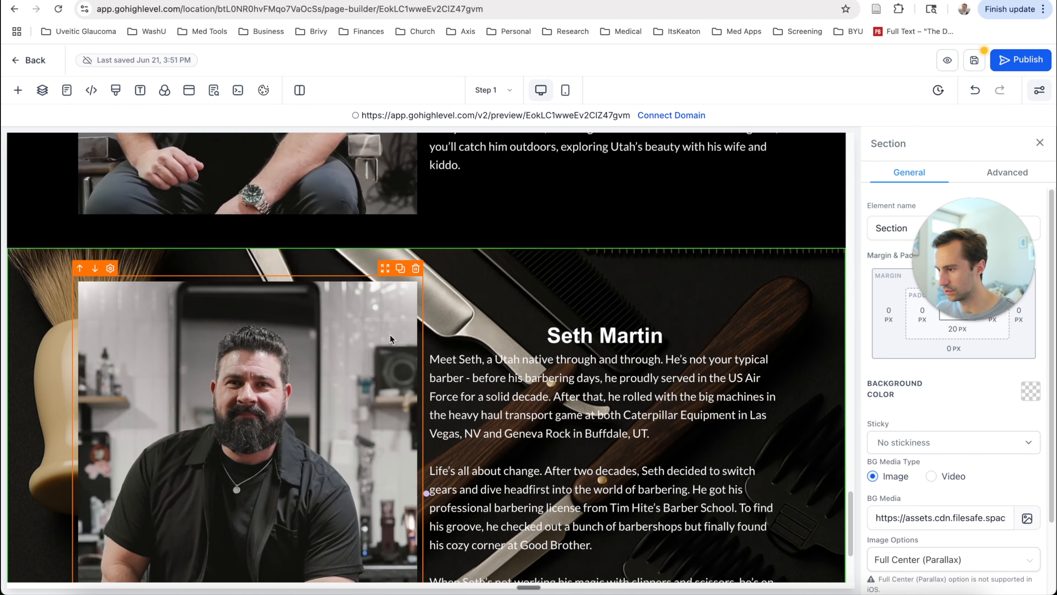
pyautogui.scroll(-4, 390, 335)
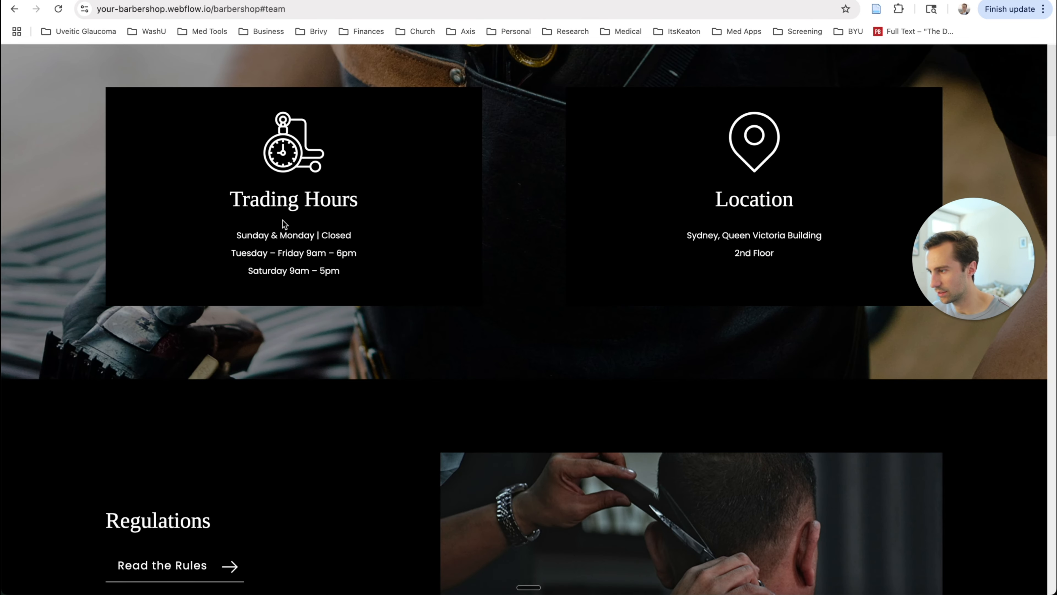
pyautogui.scroll(2, 549, 236)
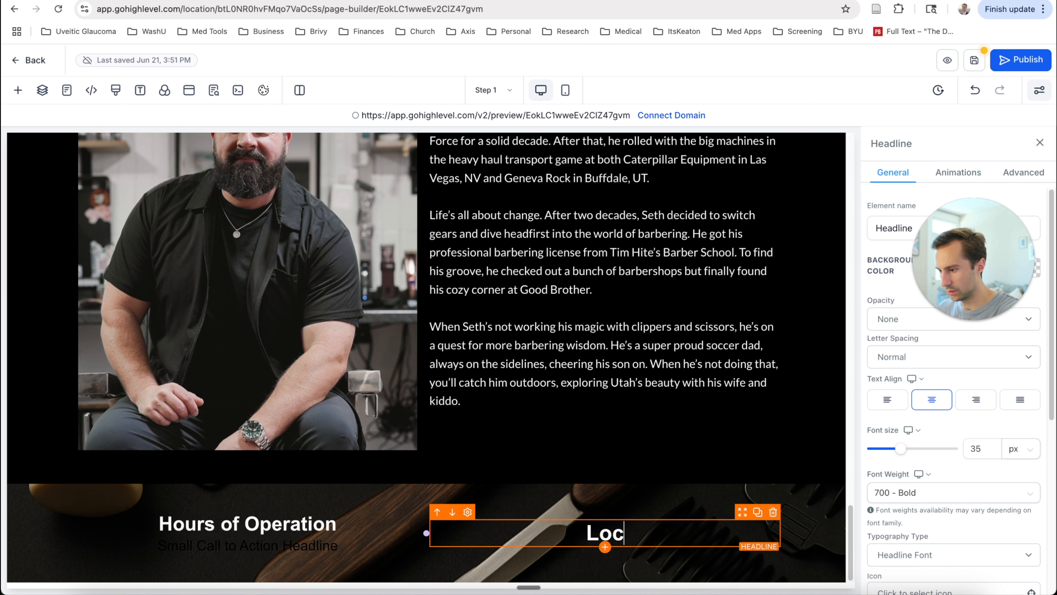
# Check the Webflow reference, then give the Hours of Operation column a Black background color.
pyautogui.write('ation')
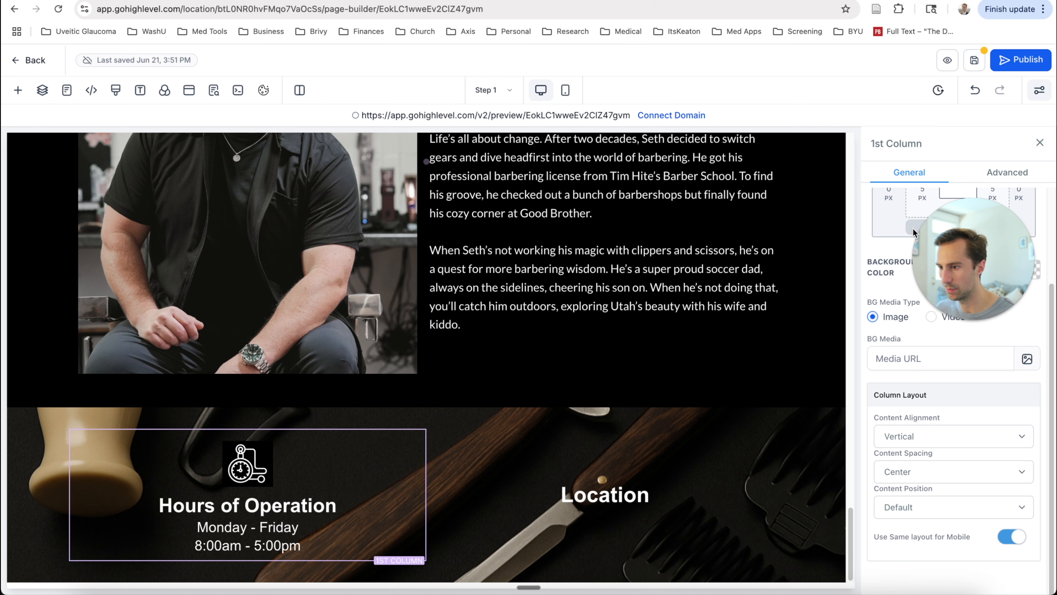
pyautogui.moveTo(960, 255); pyautogui.dragTo(968, 90)
pyautogui.click(416, 1)
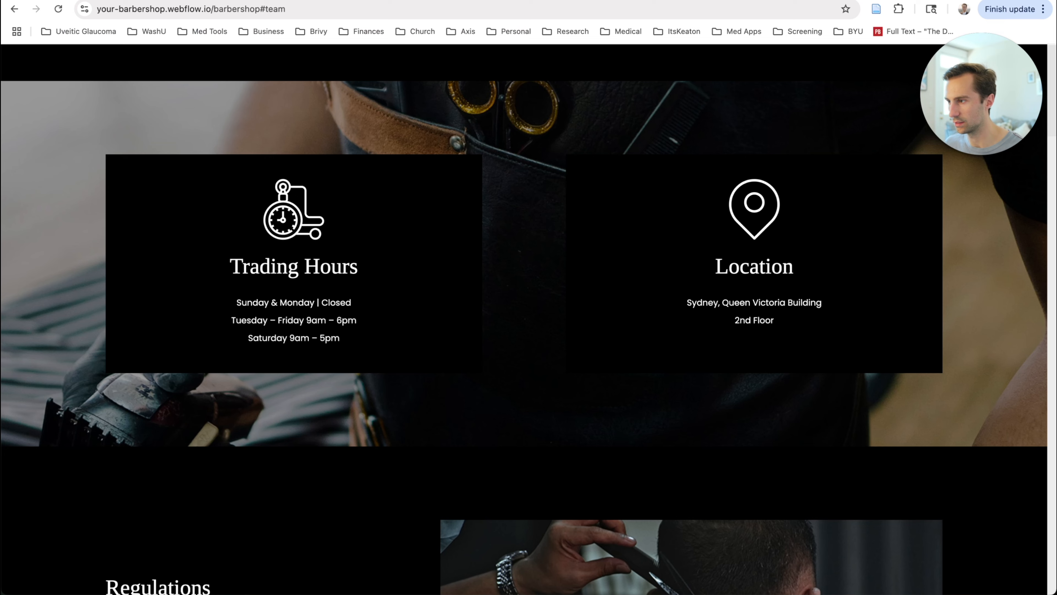
pyautogui.click(144, 1)
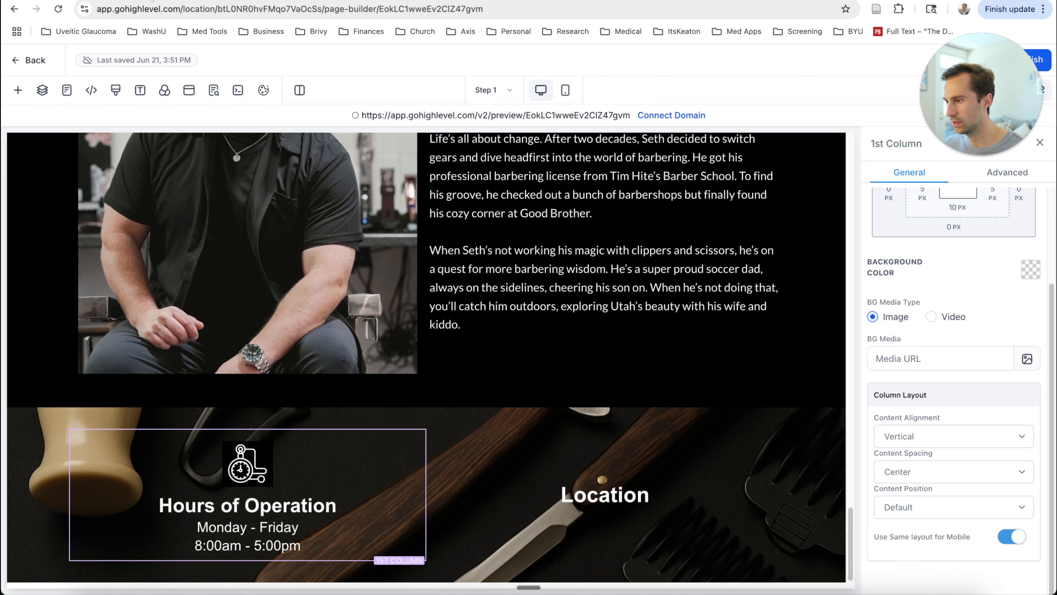
pyautogui.click(1031, 270)
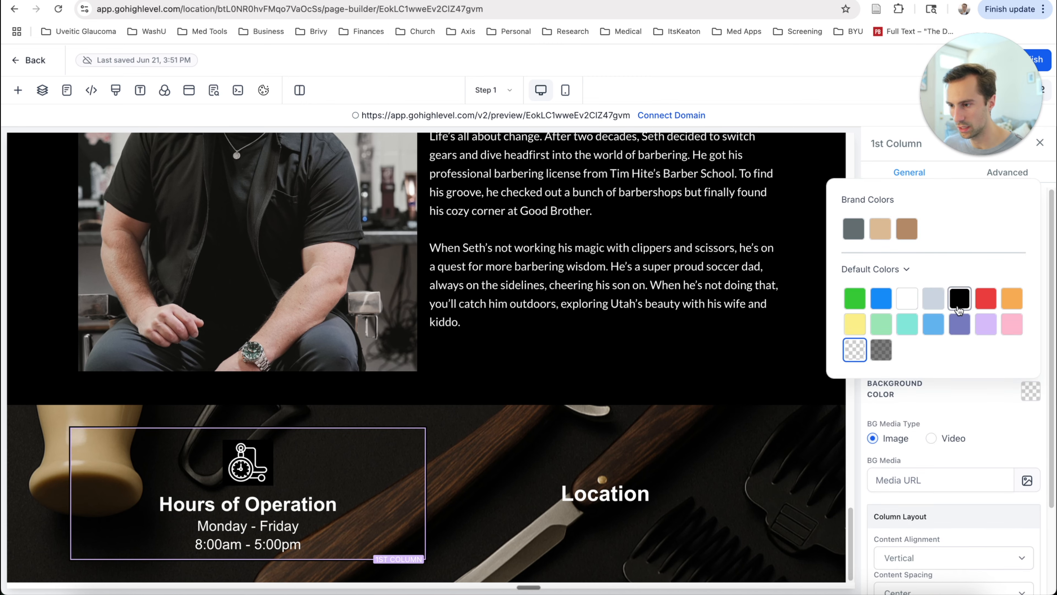
pyautogui.click(958, 306)
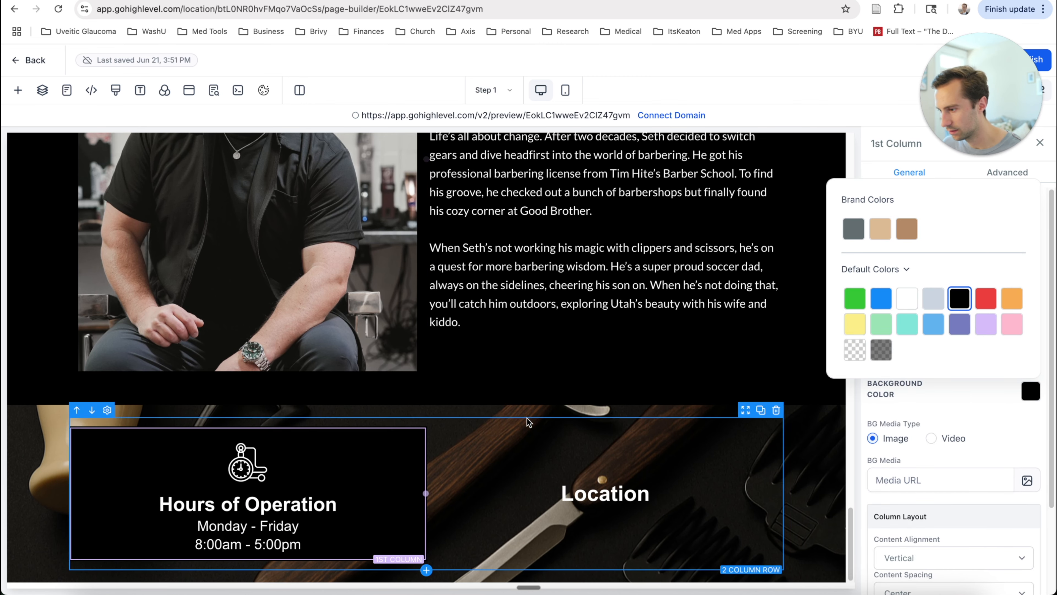
pyautogui.click(1027, 298)
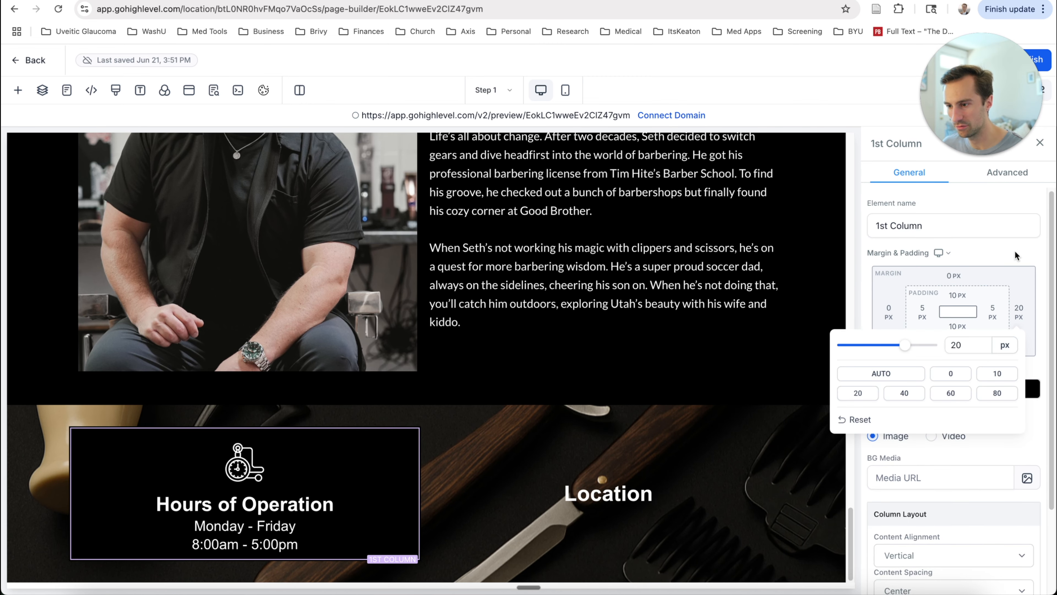
# Set a 20 px right margin, duplicate the Hours column, and delete the old Location column.
pyautogui.click(345, 468)
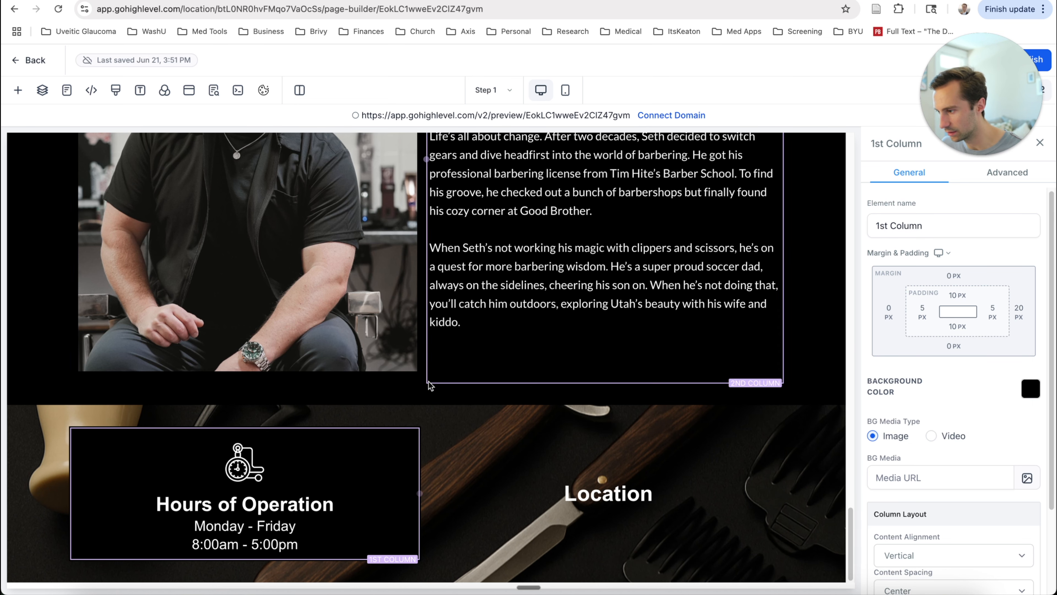
pyautogui.click(401, 423)
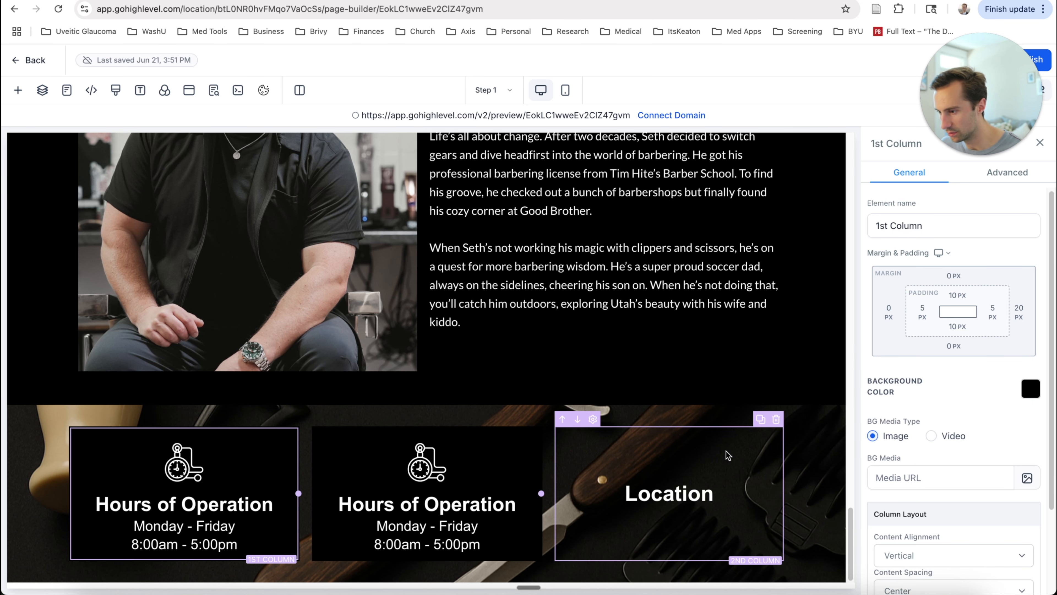
pyautogui.click(774, 437)
pyautogui.click(776, 420)
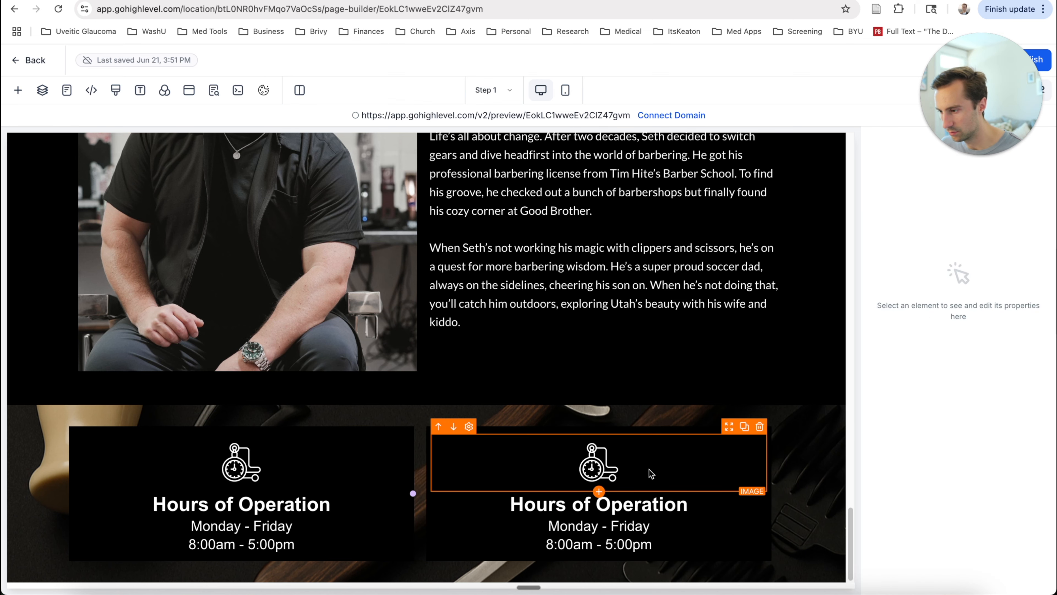
# Retitle the copied card 'Location' and make its address text white.
pyautogui.click(593, 466)
pyautogui.tripleClick(632, 504)
pyautogui.write('L')
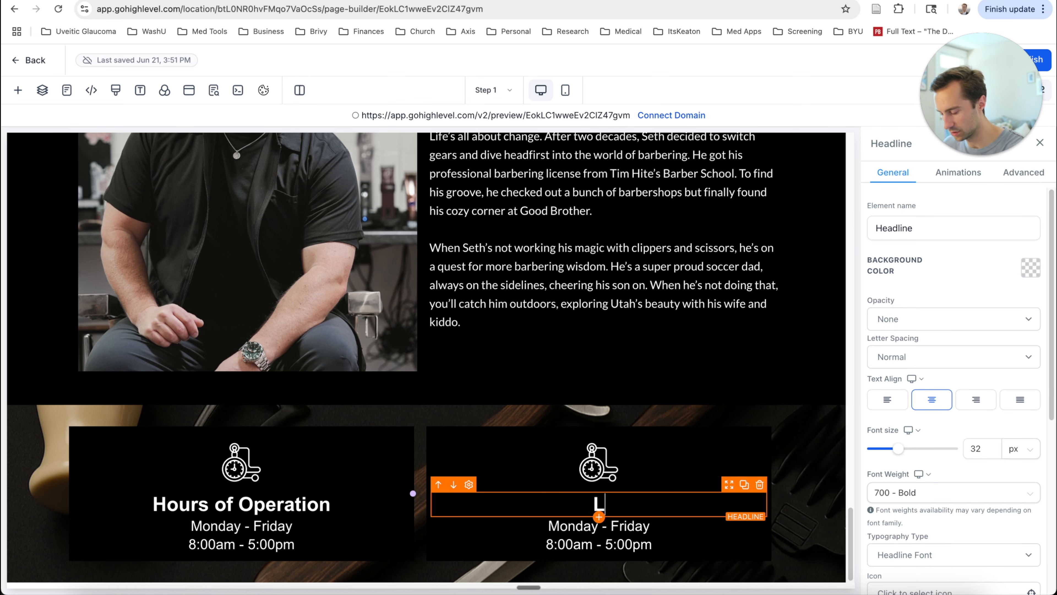
pyautogui.write('ocation')
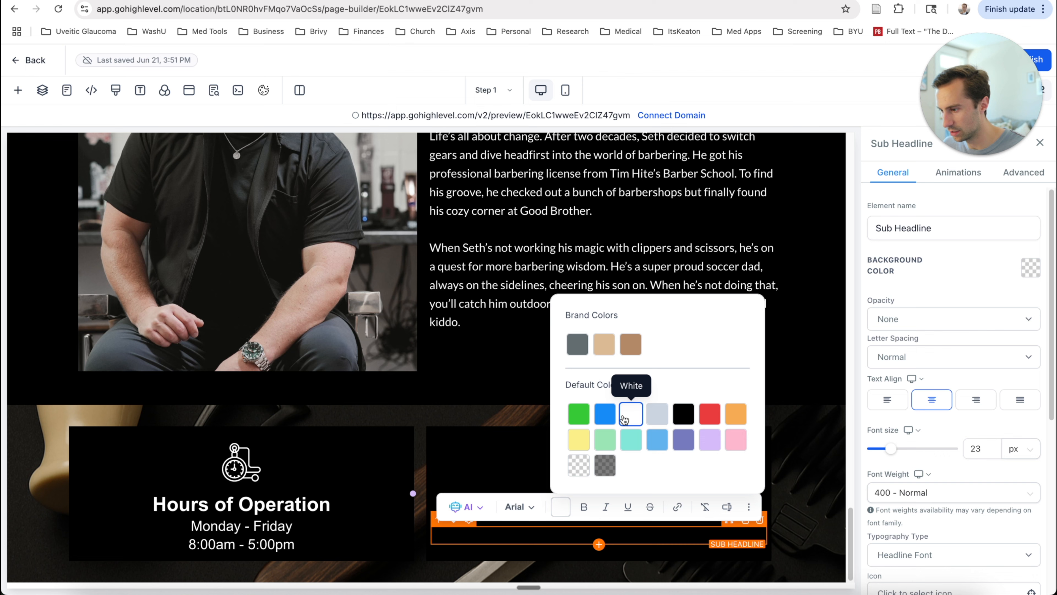
pyautogui.click(629, 414)
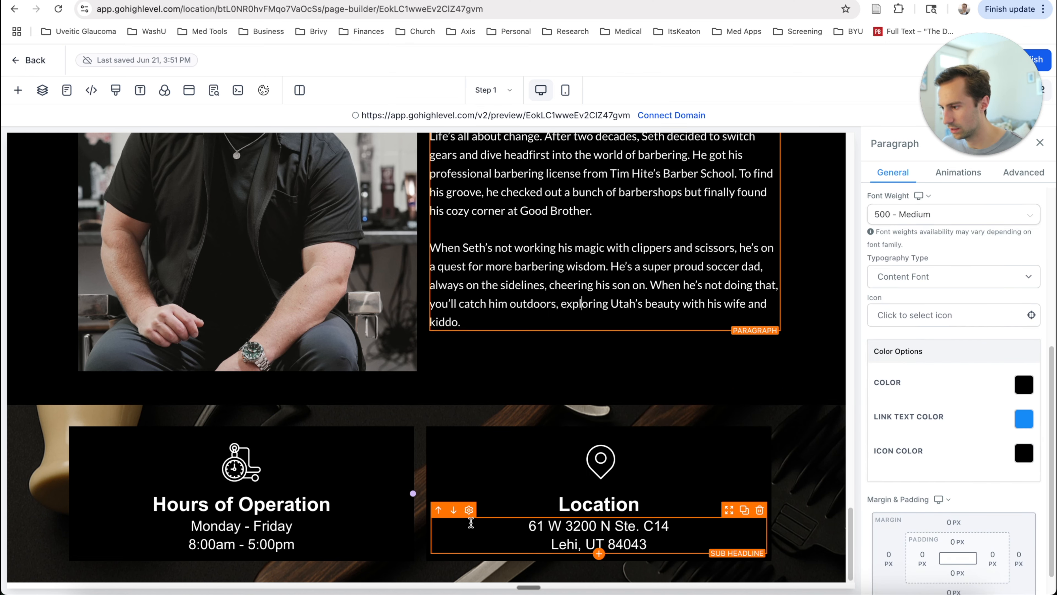
pyautogui.click(470, 558)
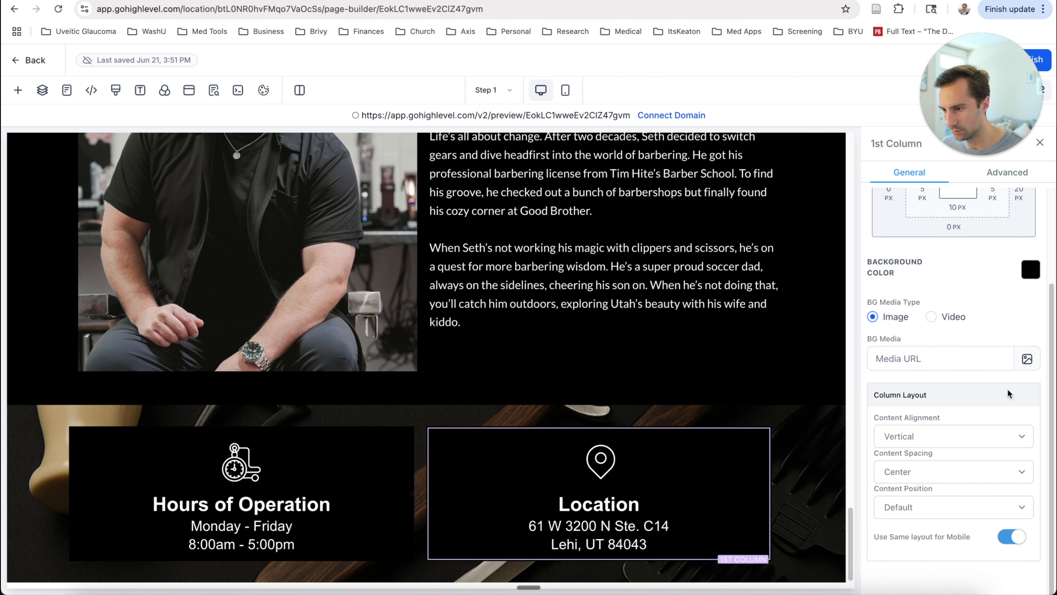
pyautogui.scroll(3, 1007, 268)
pyautogui.scroll(1, 1008, 269)
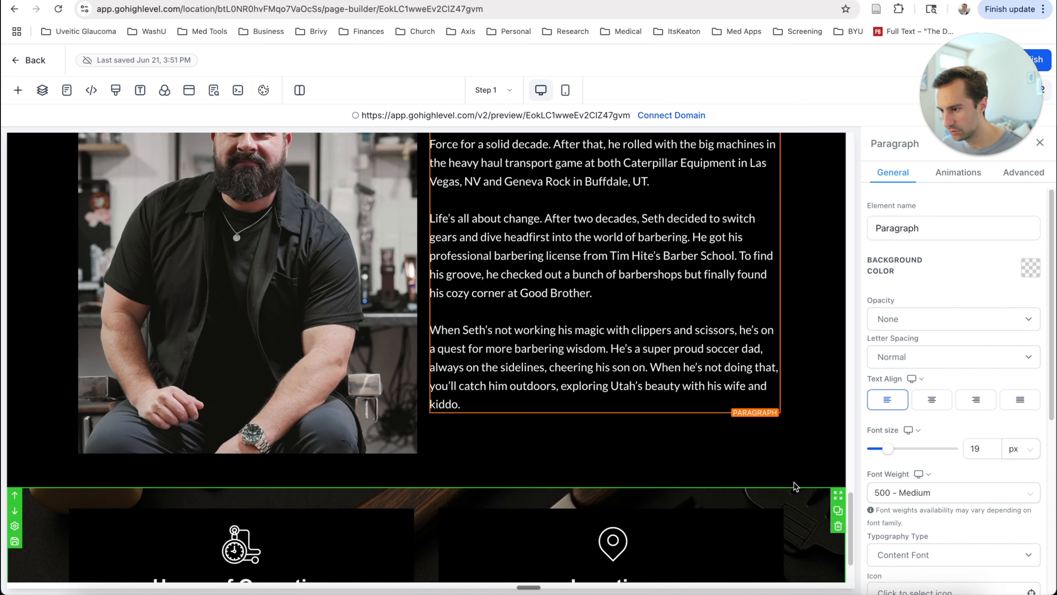
pyautogui.scroll(-3, 797, 488)
pyautogui.scroll(3, 800, 493)
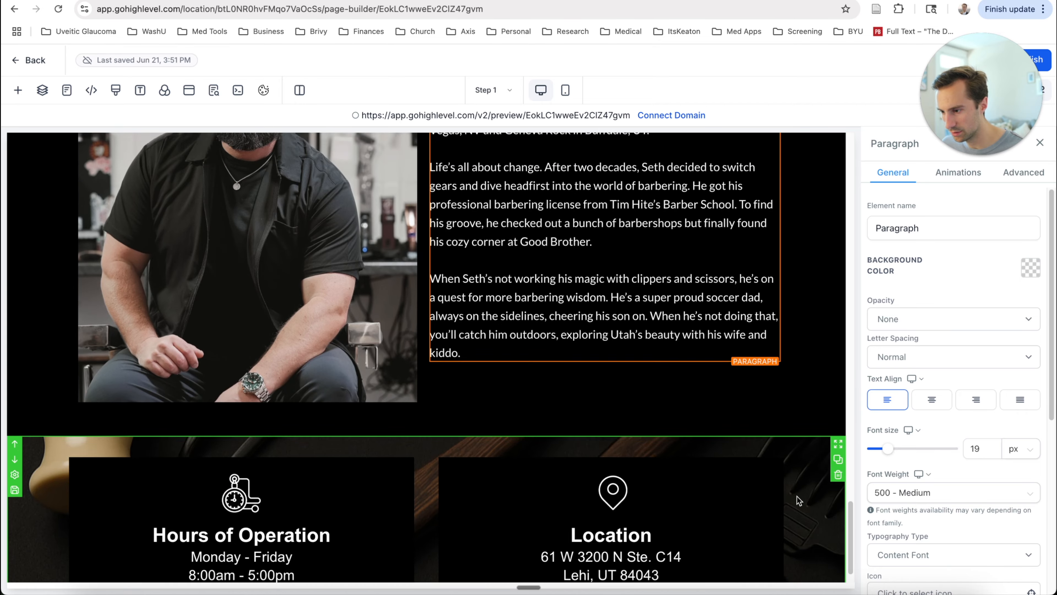
pyautogui.scroll(-3, 797, 495)
pyautogui.scroll(12, 799, 493)
pyautogui.scroll(-12, 798, 494)
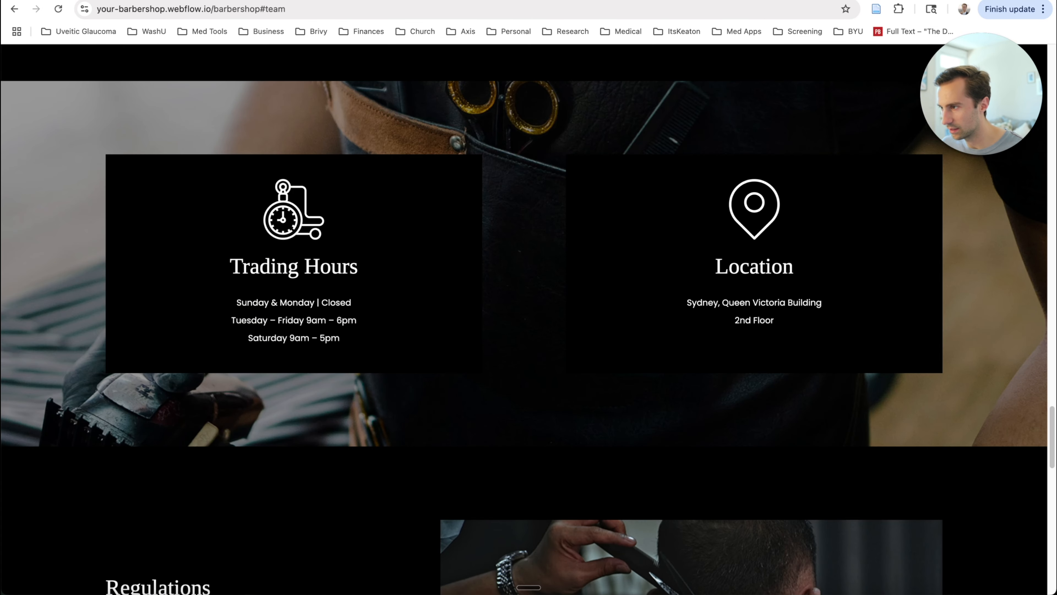
pyautogui.scroll(5, 692, 235)
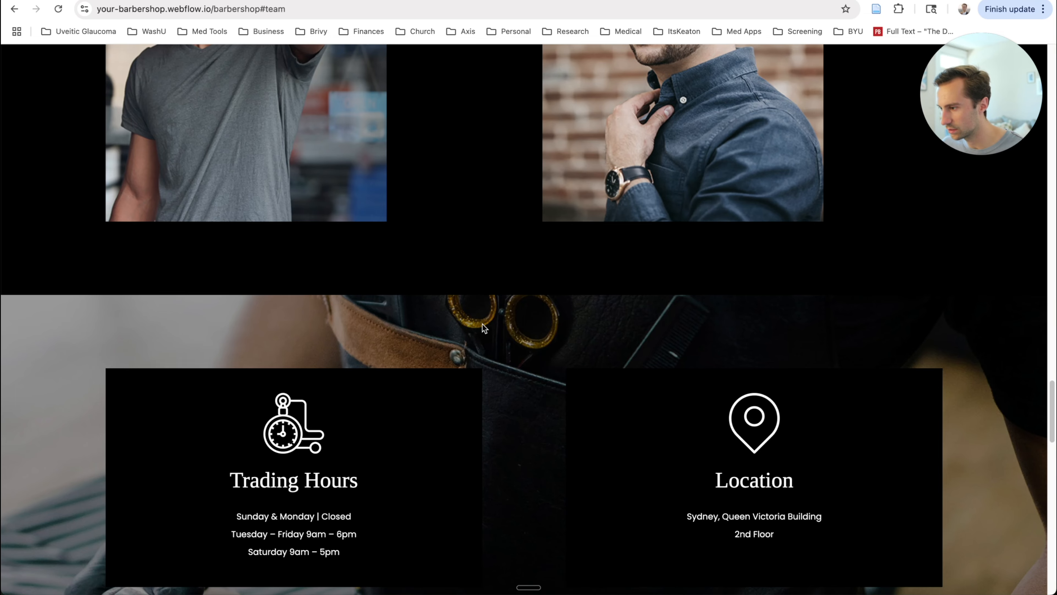
pyautogui.scroll(-3, 486, 328)
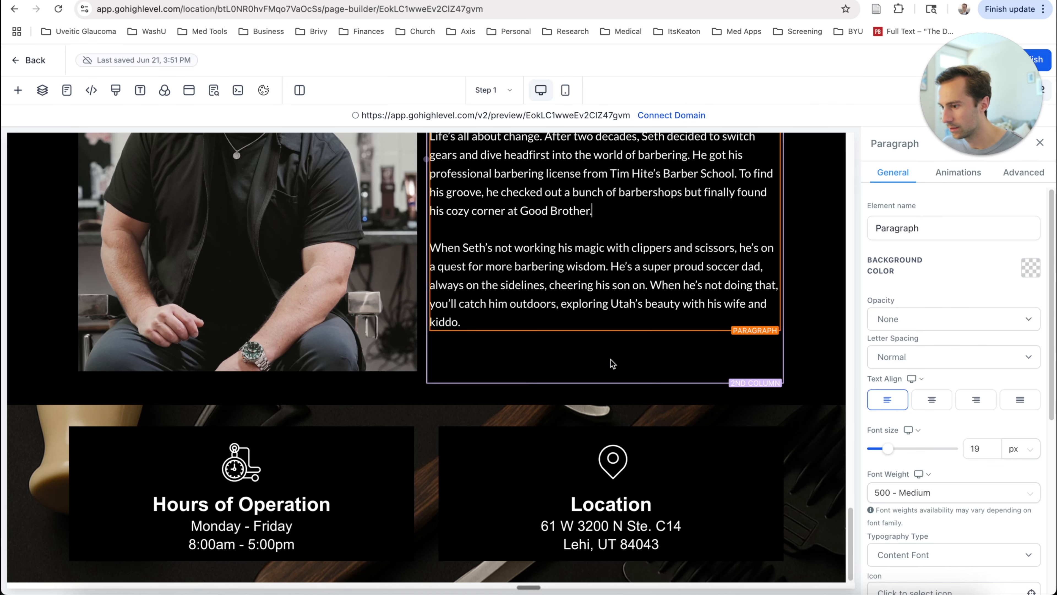
# Change the section's background Image Options from Full Center (Parallax) to Full Center.
pyautogui.click(815, 477)
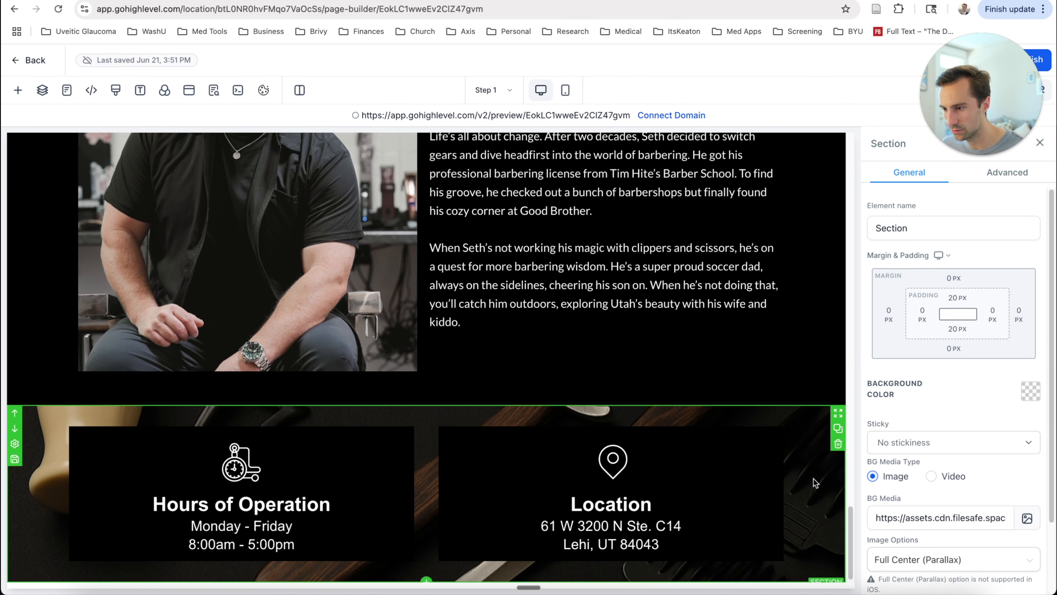
pyautogui.scroll(-3, 932, 474)
pyautogui.click(932, 497)
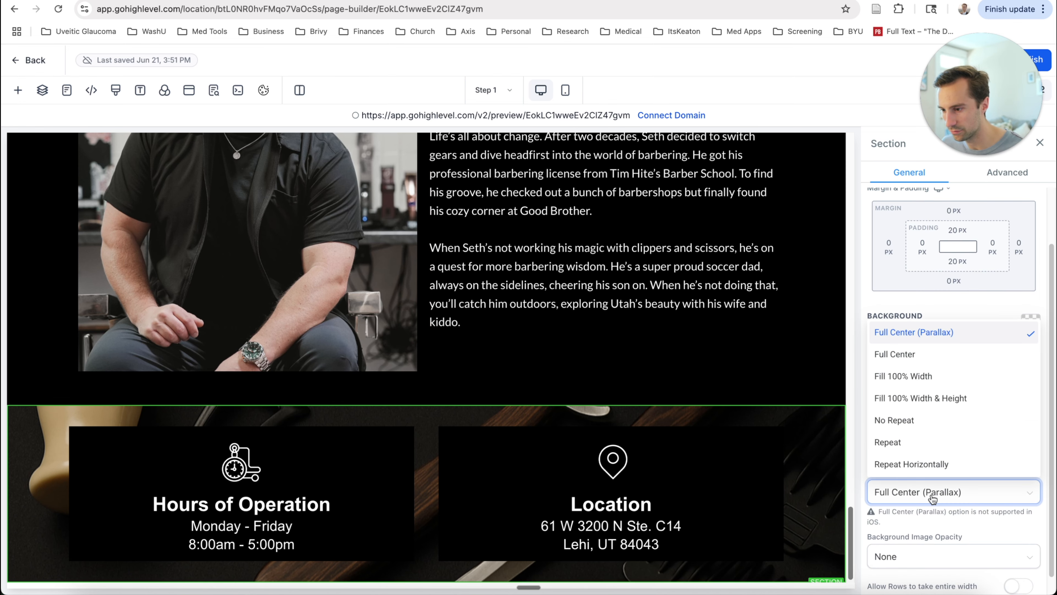
pyautogui.click(929, 358)
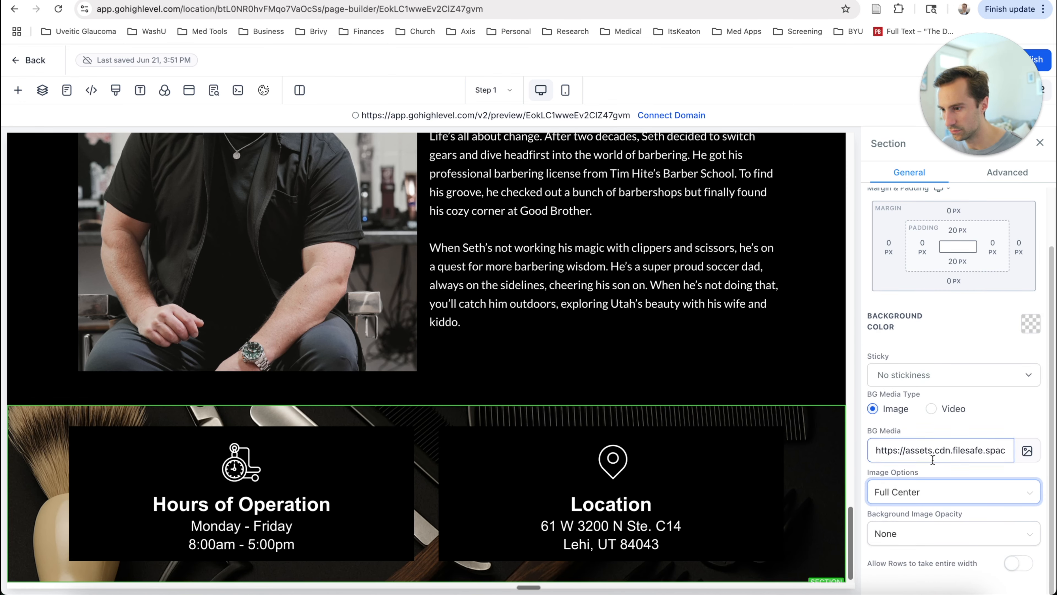
pyautogui.click(939, 493)
pyautogui.click(897, 376)
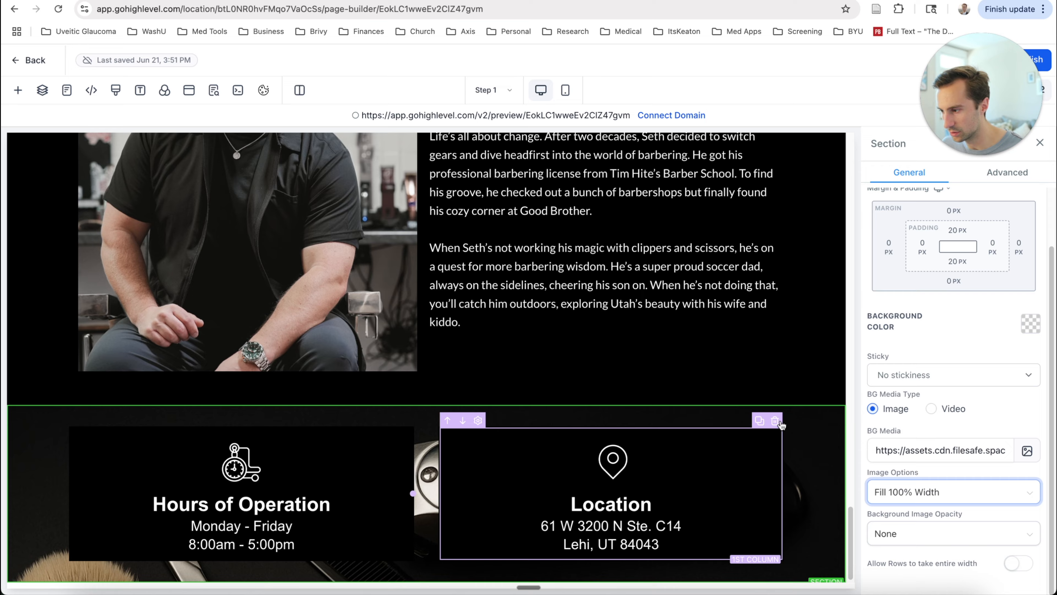
# Duplicate the Hours and Location section below itself.
pyautogui.scroll(-1, 784, 426)
pyautogui.scroll(12, 784, 426)
pyautogui.scroll(-11, 789, 467)
pyautogui.scroll(1, 796, 504)
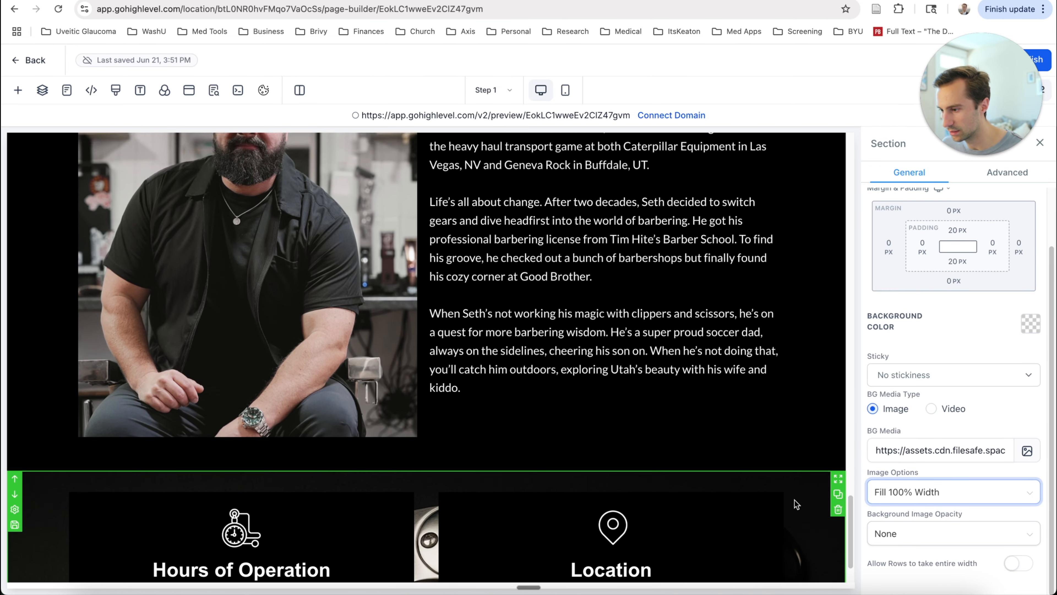
pyautogui.scroll(-2, 795, 504)
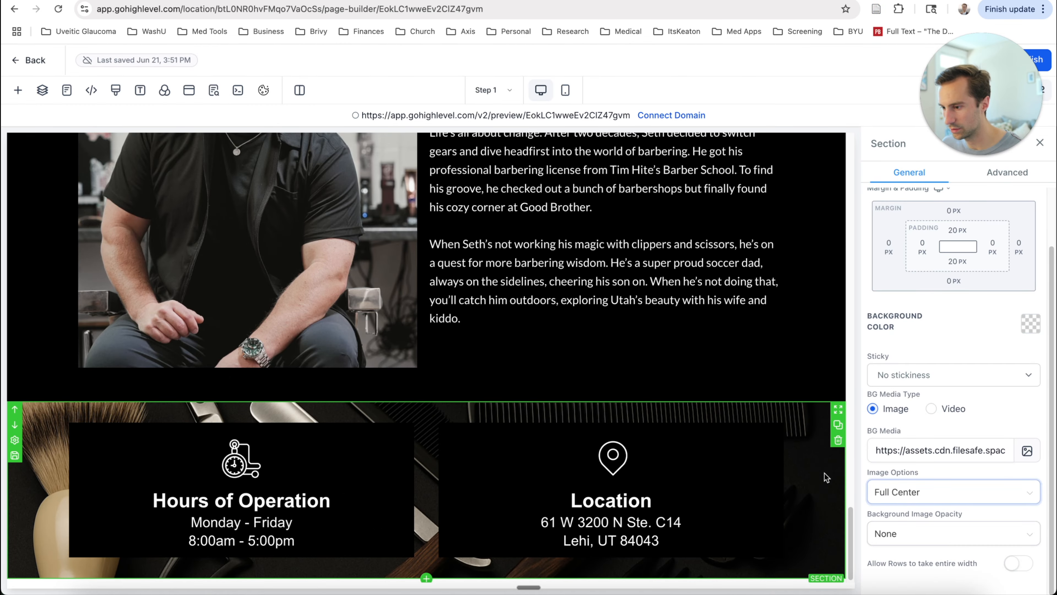
pyautogui.click(837, 426)
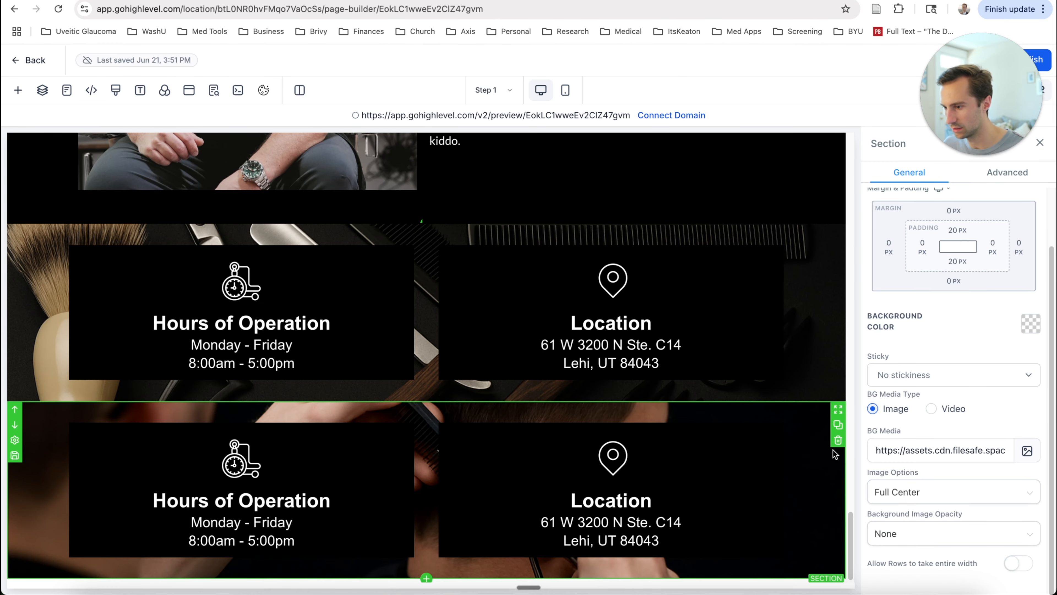
# Clear the copied section's BG Media URL and set its background color to black.
pyautogui.click(975, 451)
pyautogui.hotkey('ctrl', 'a')
pyautogui.press('BackSpace')
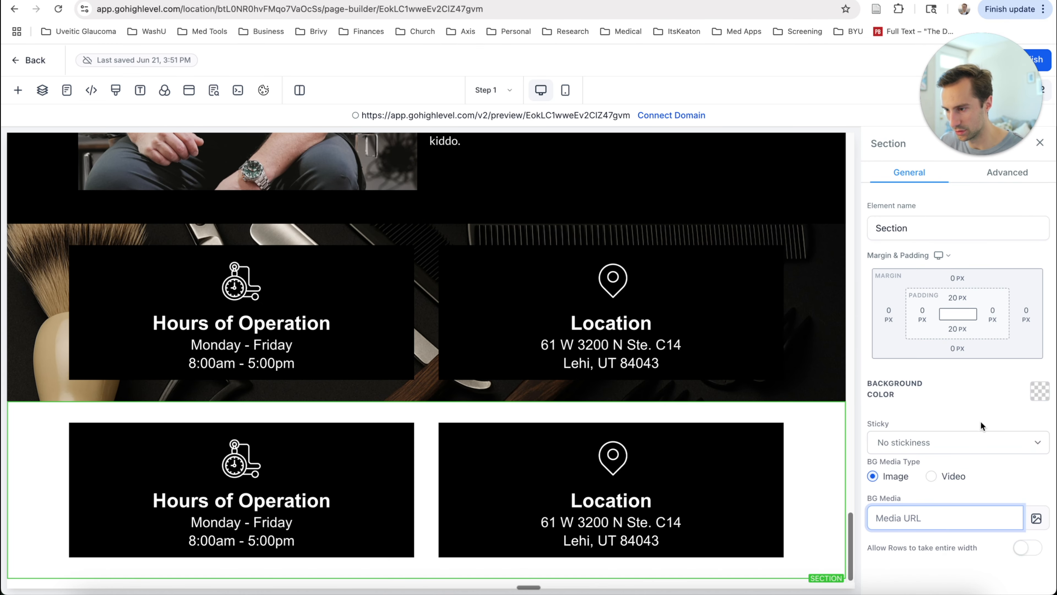
pyautogui.click(1034, 394)
pyautogui.click(967, 297)
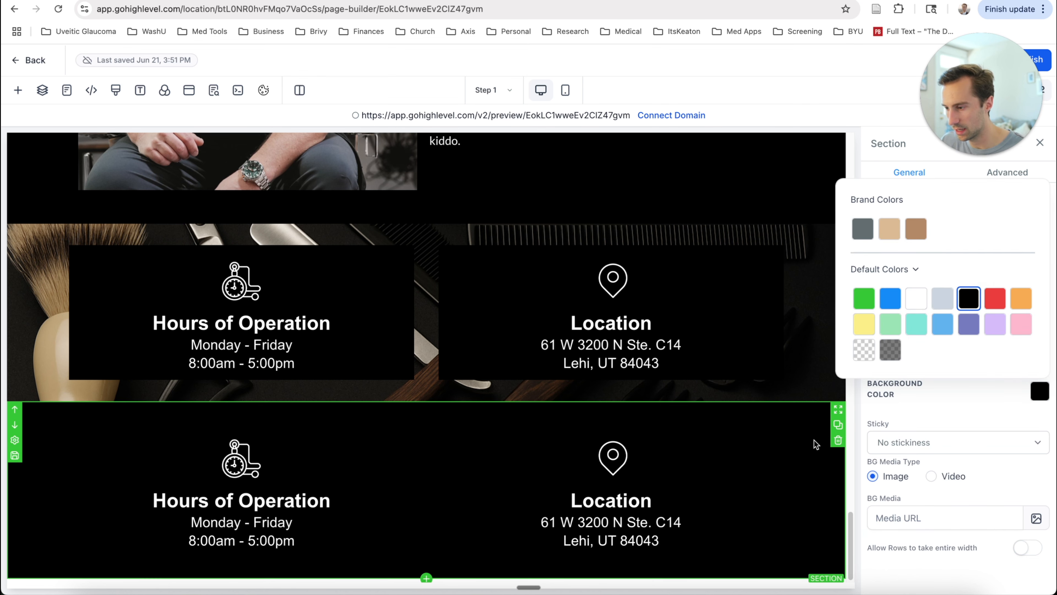
# Replace the copied cards row with a 1-column row holding a Form element.
pyautogui.click(779, 437)
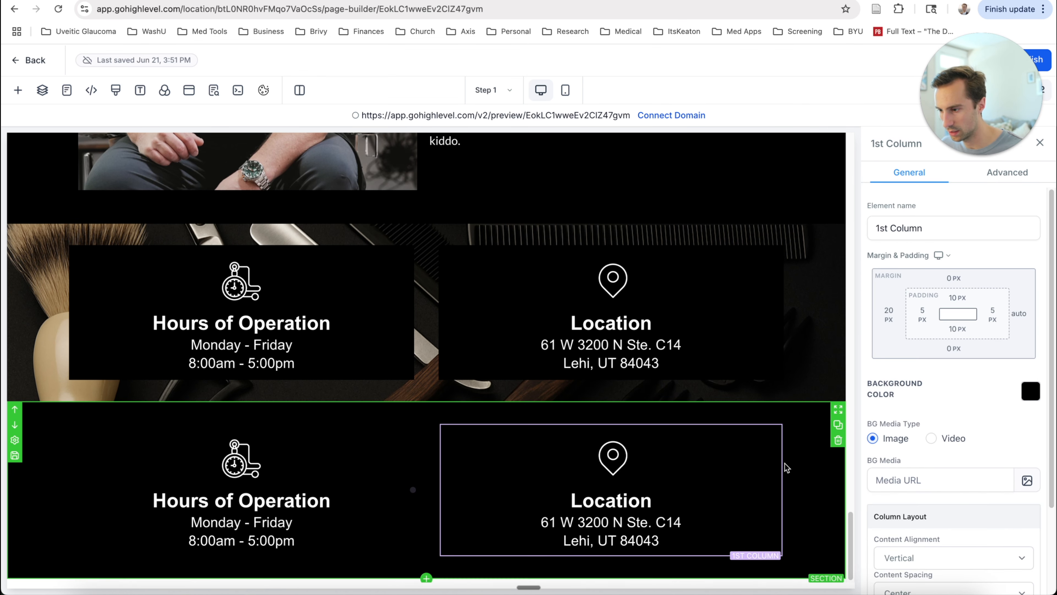
pyautogui.click(776, 422)
pyautogui.click(432, 533)
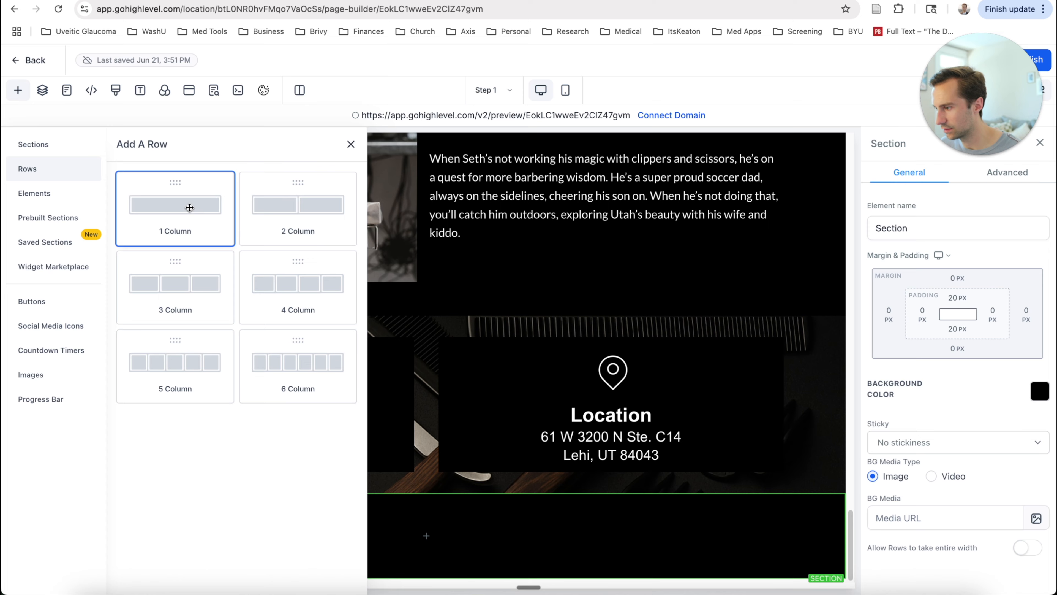
pyautogui.click(208, 208)
pyautogui.click(431, 549)
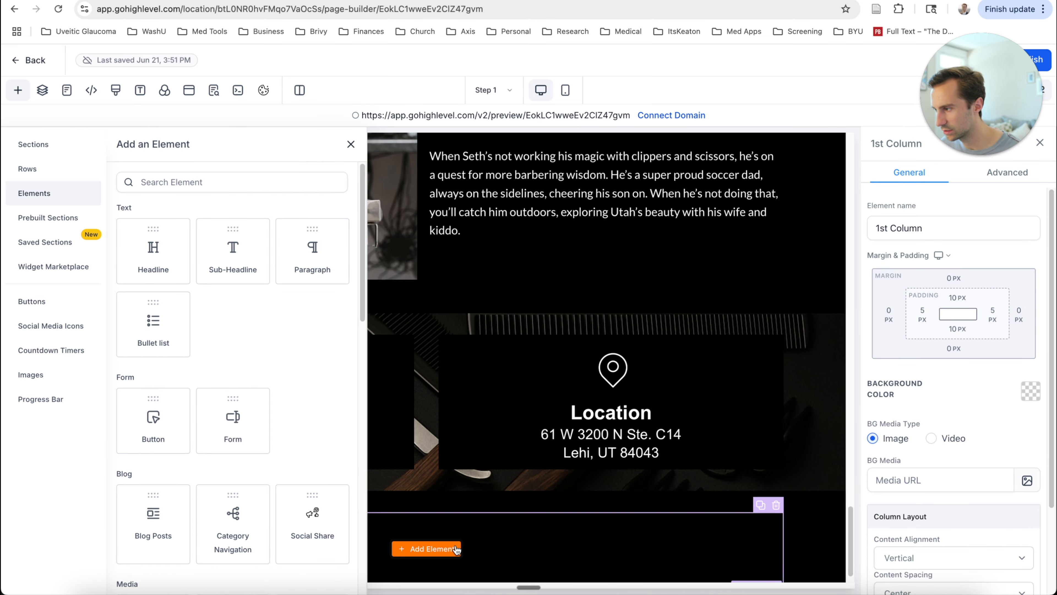
pyautogui.click(183, 183)
pyautogui.write('form')
pyautogui.click(153, 266)
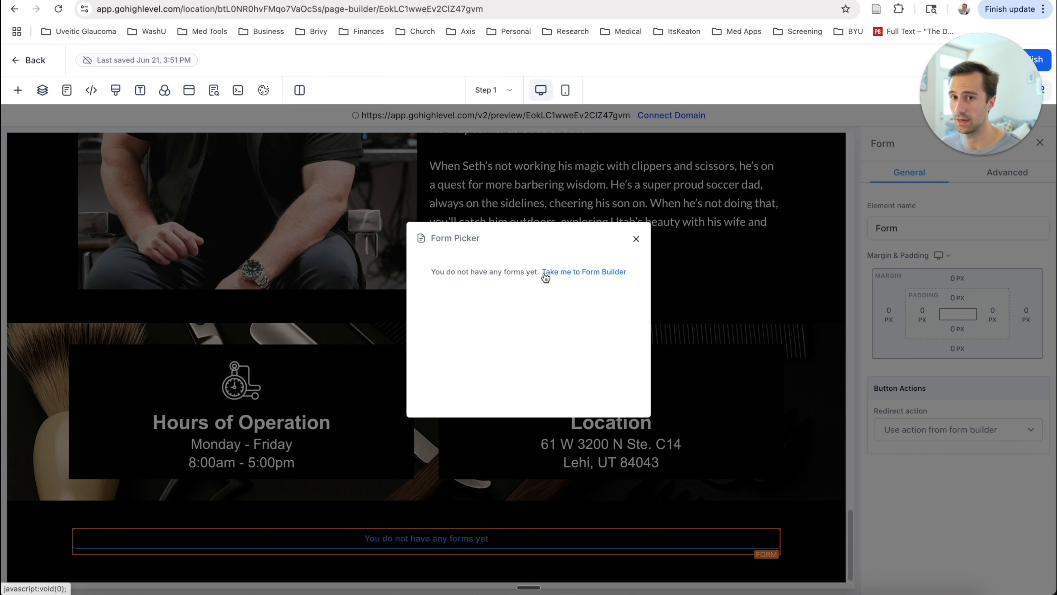
# Create a new form, 'Form 0', from Sites > Forms > Form Builder.
pyautogui.click(569, 275)
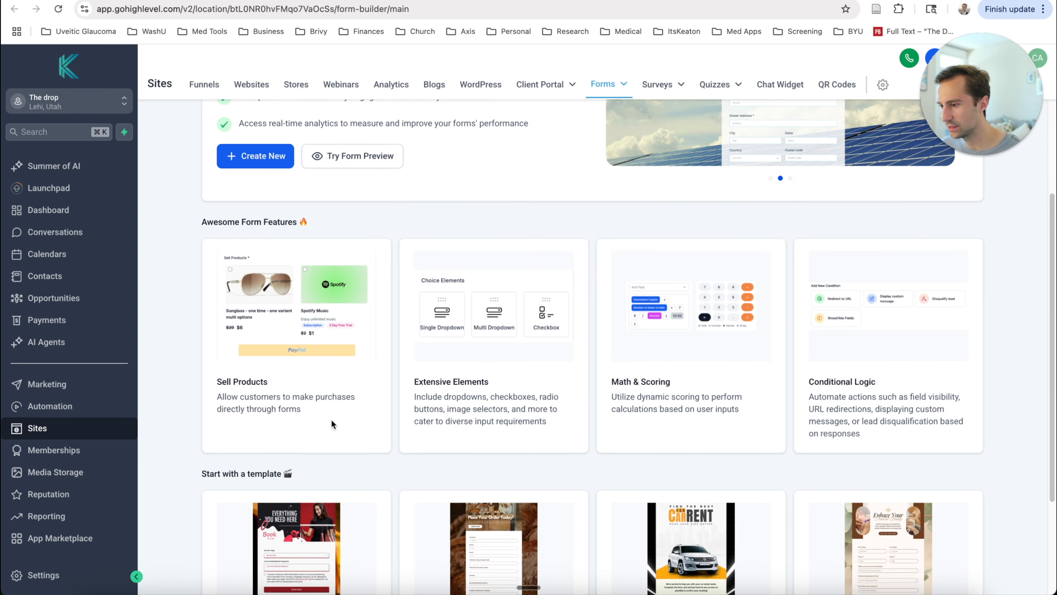
pyautogui.scroll(-5, 375, 375)
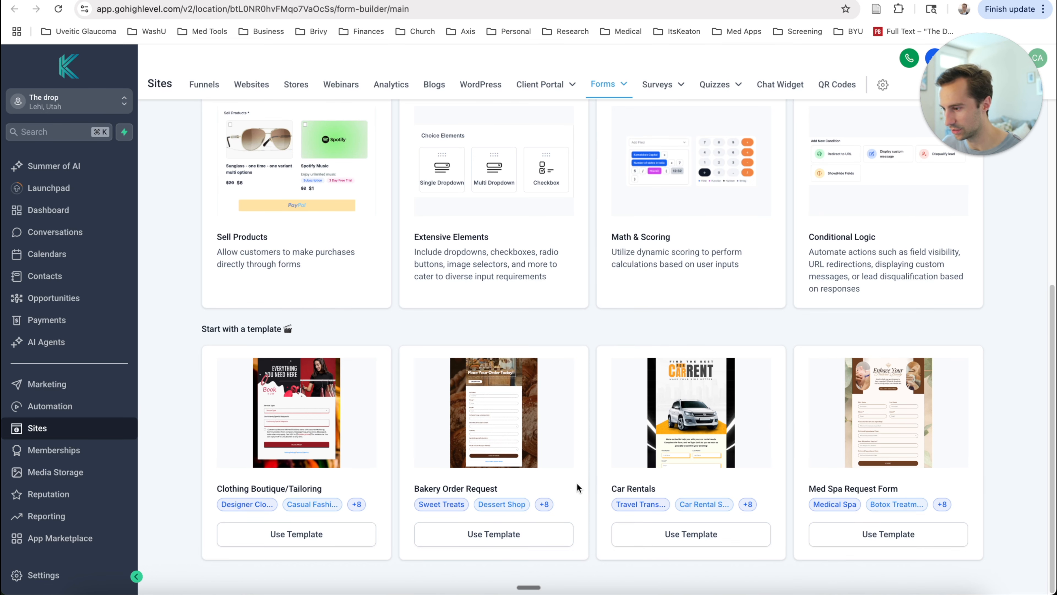
pyautogui.scroll(7, 353, 473)
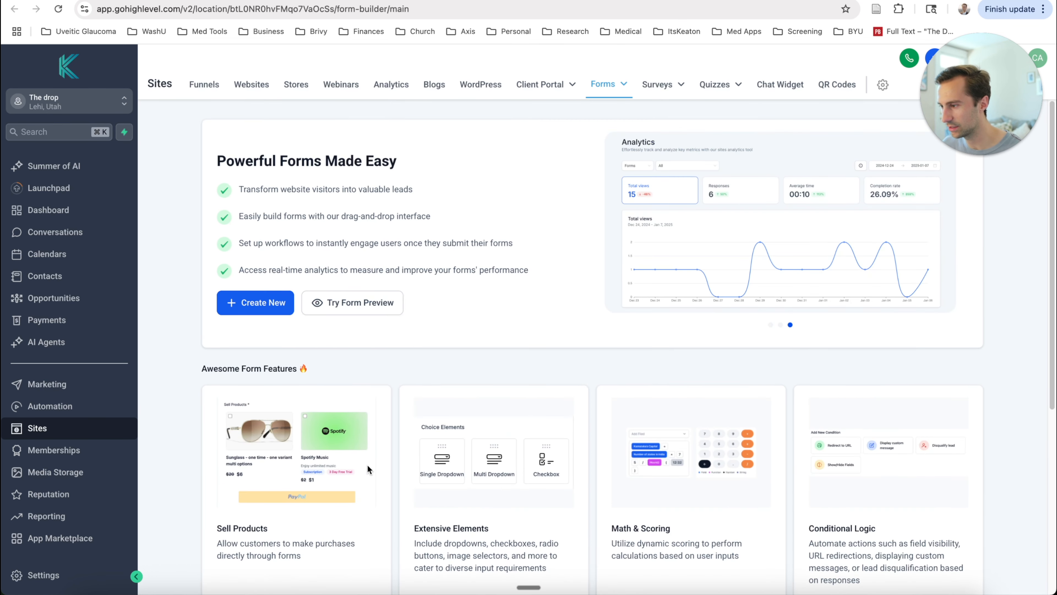
pyautogui.click(262, 302)
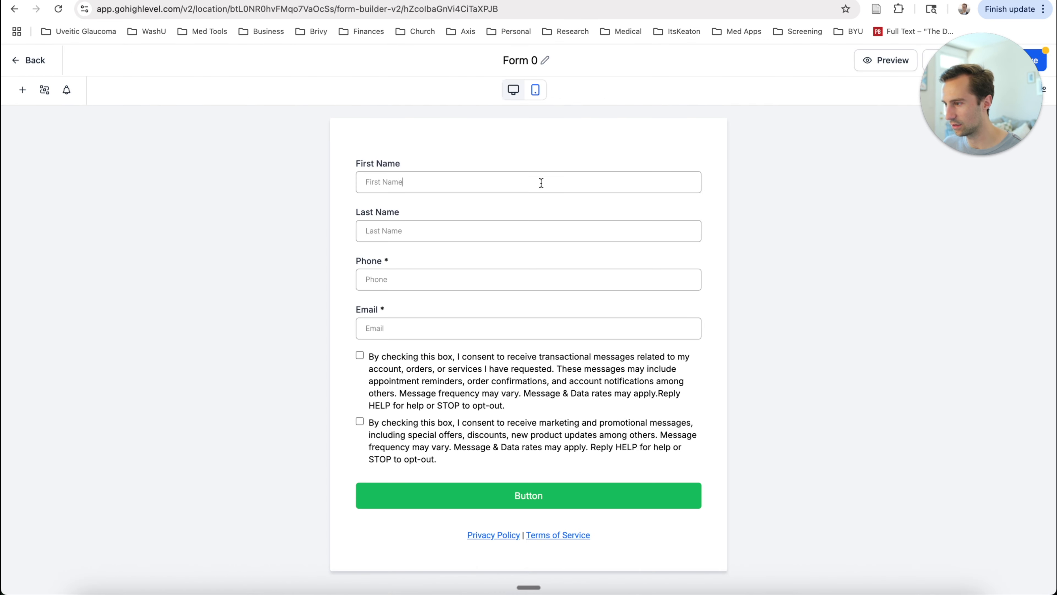
# Clear the First Name field's label so it shows no label.
pyautogui.click(540, 182)
pyautogui.click(736, 189)
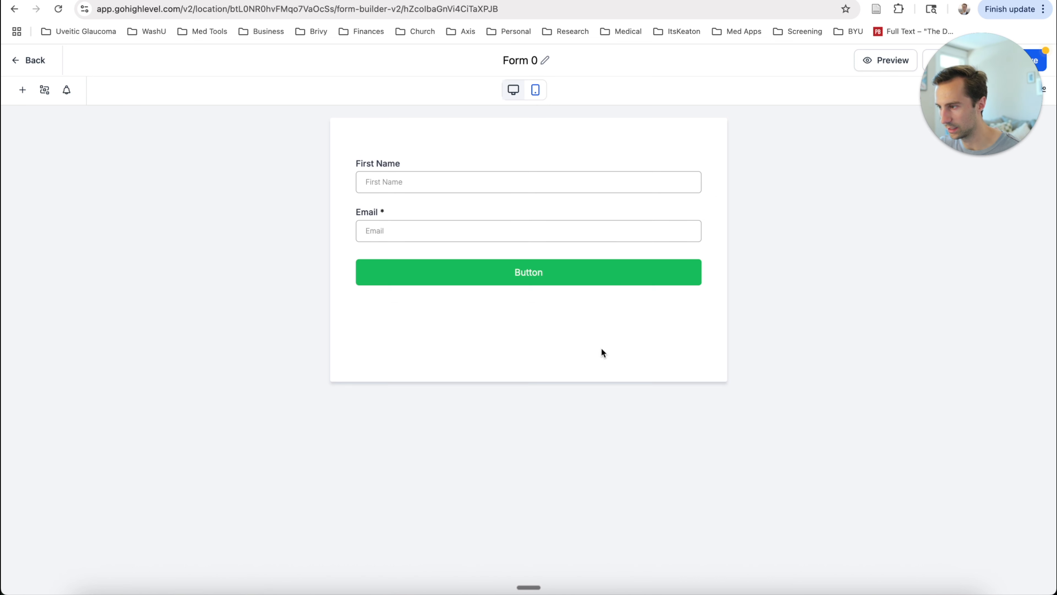
pyautogui.click(525, 183)
pyautogui.click(460, 146)
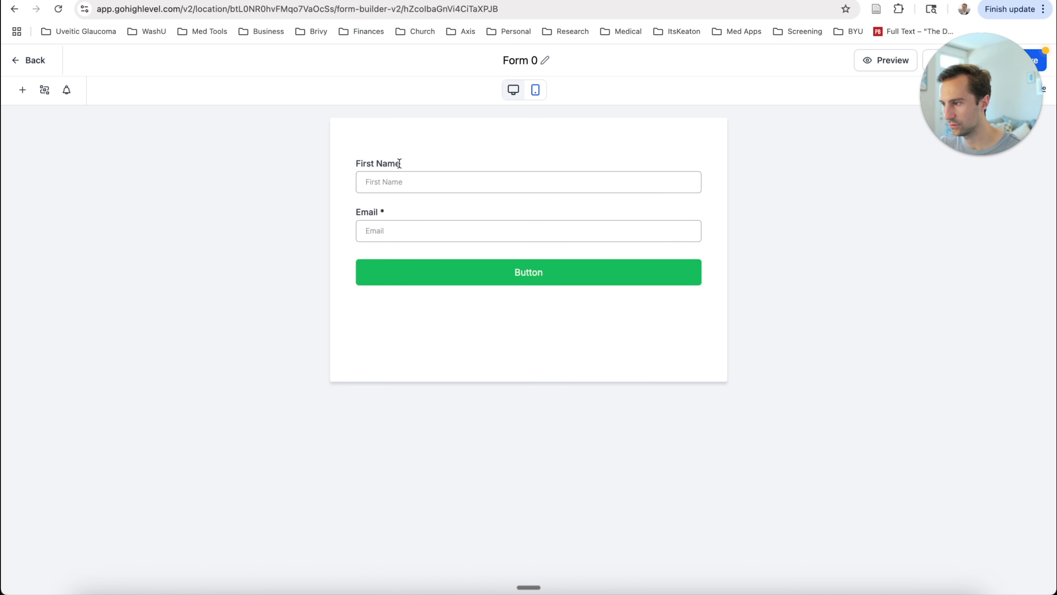
pyautogui.click(400, 163)
pyautogui.tripleClick(905, 202)
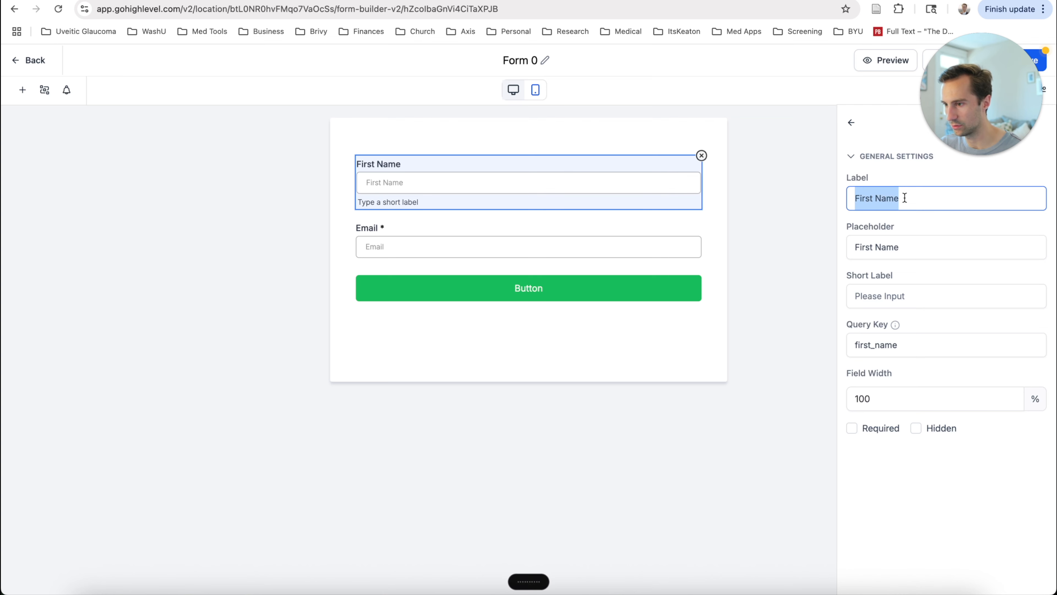
pyautogui.press('BackSpace')
pyautogui.click(801, 200)
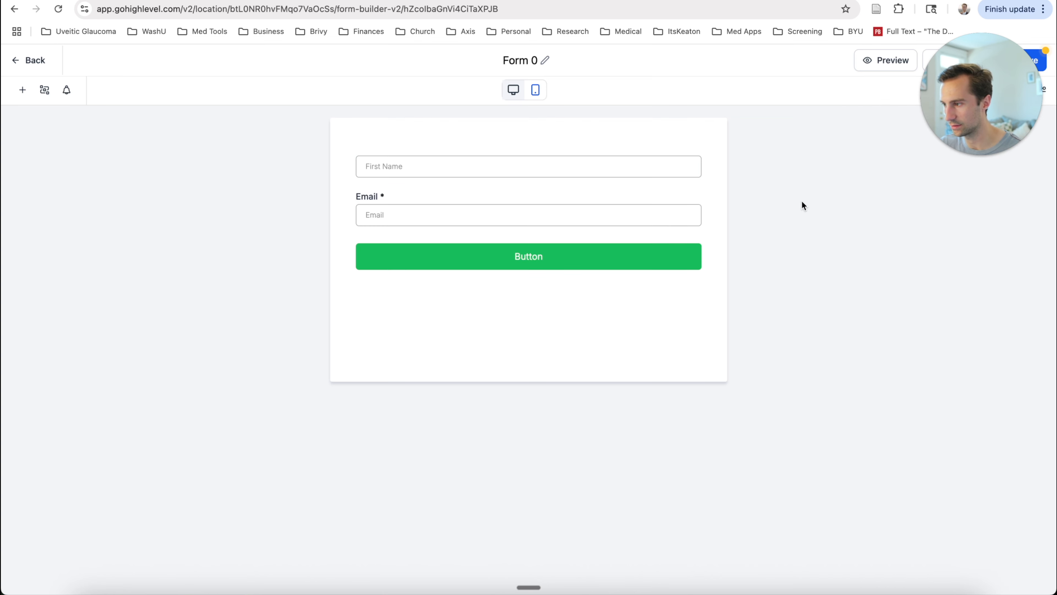
# Clear the Email field's label and add a submit button below Email.
pyautogui.click(668, 212)
pyautogui.tripleClick(890, 196)
pyautogui.press('BackSpace')
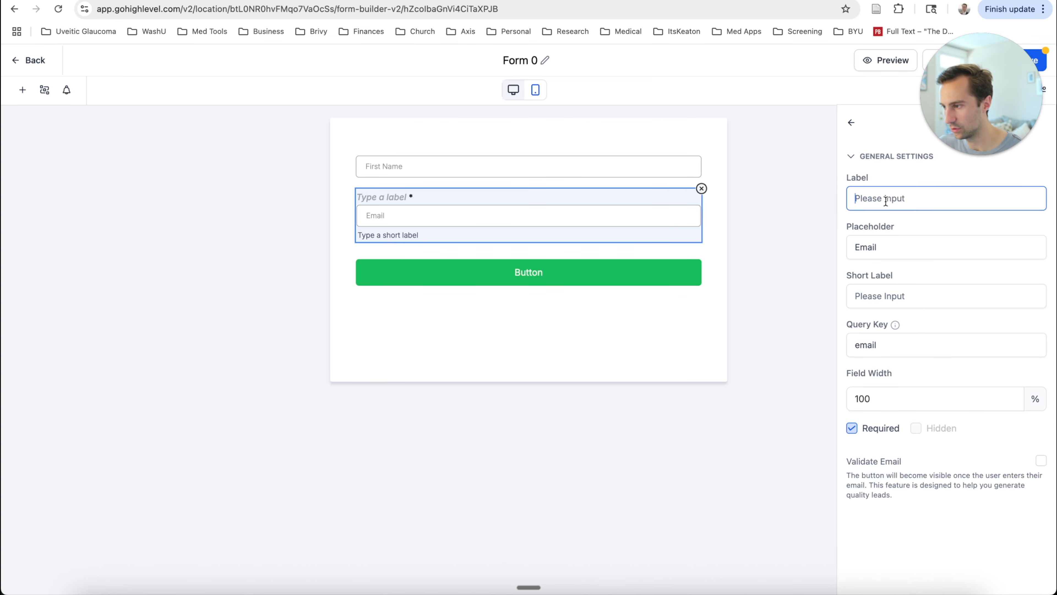
pyautogui.click(145, 209)
pyautogui.moveTo(39, 385); pyautogui.dragTo(488, 278)
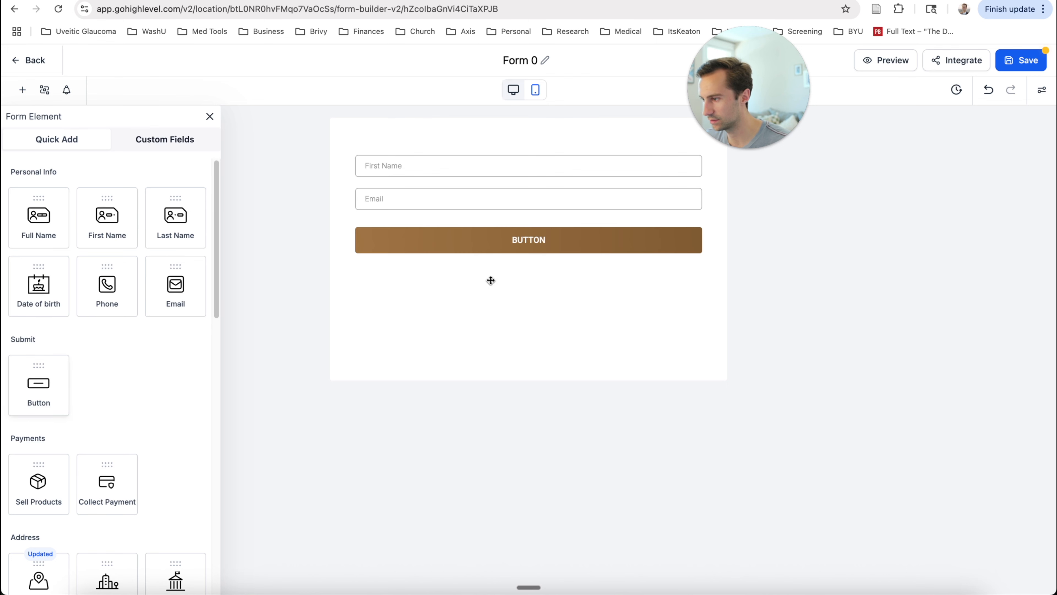
# Select the form's new submit button and review its settings.
pyautogui.click(209, 116)
pyautogui.click(545, 238)
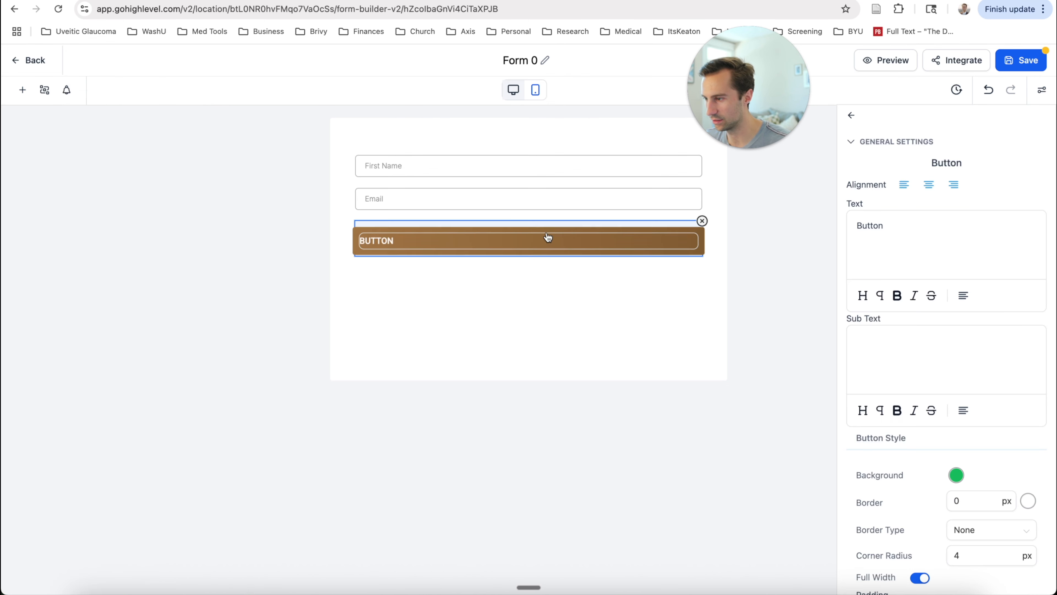
pyautogui.click(597, 286)
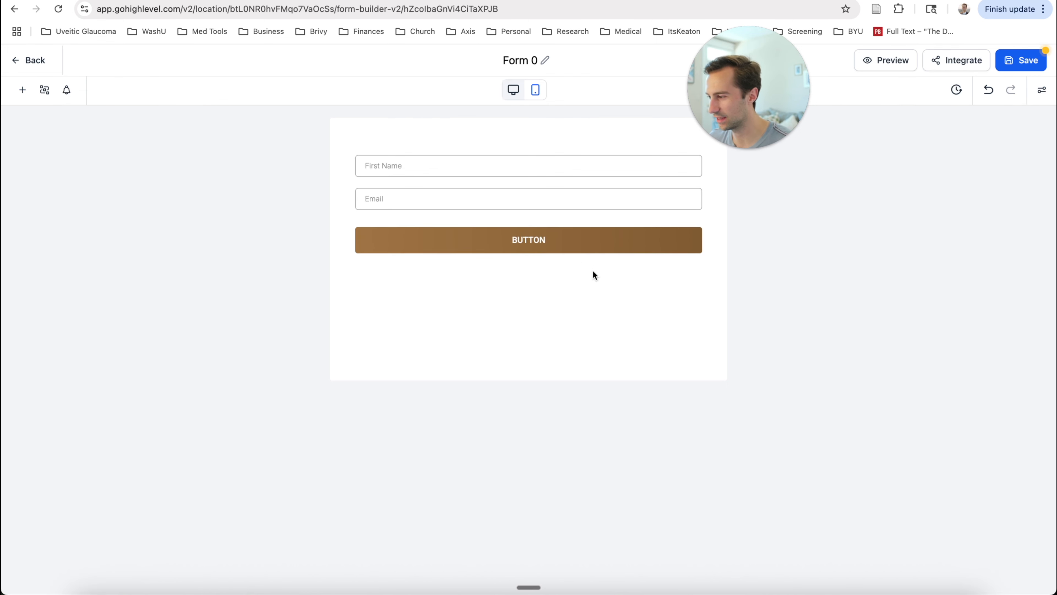
pyautogui.click(574, 246)
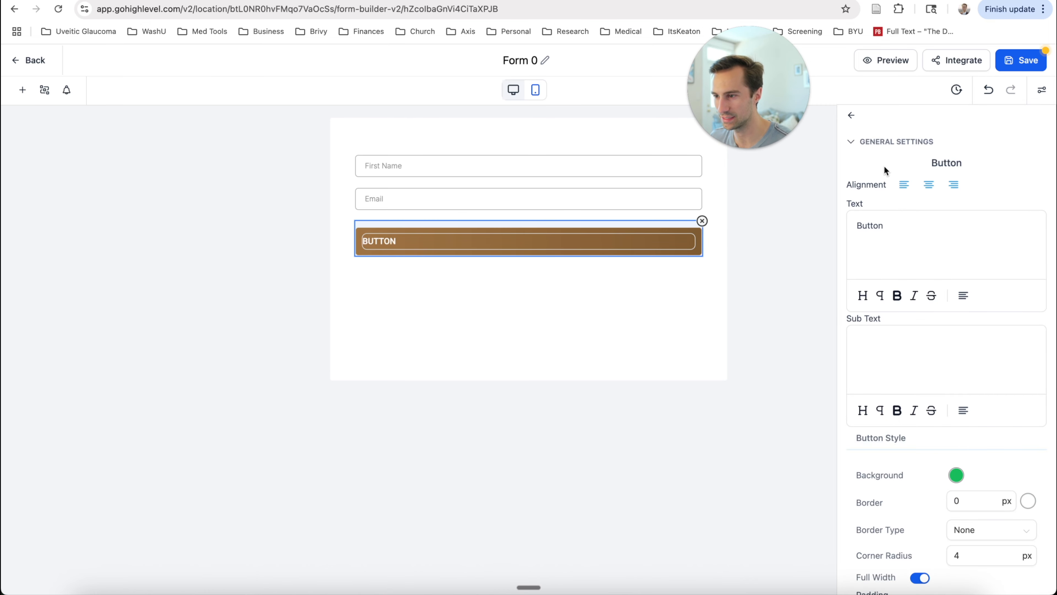
pyautogui.click(853, 144)
pyautogui.click(852, 119)
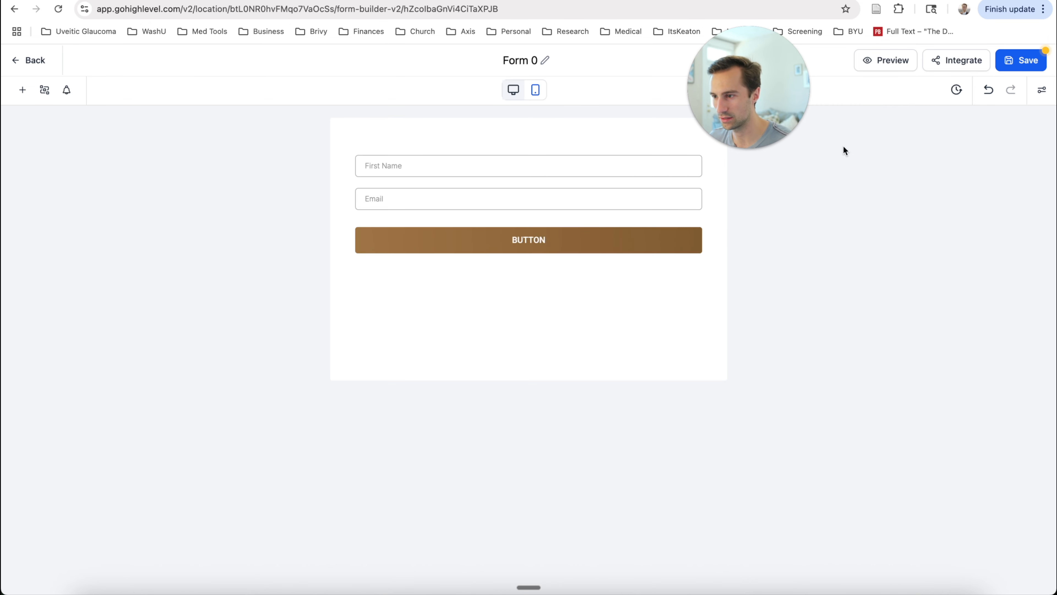
pyautogui.click(597, 246)
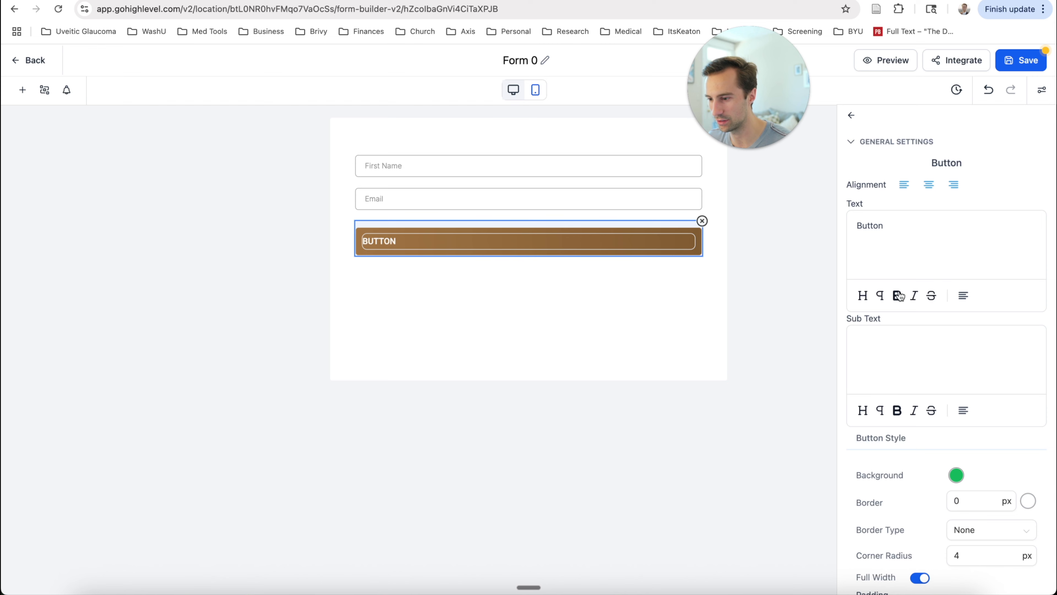
pyautogui.scroll(-8, 899, 297)
pyautogui.scroll(8, 914, 250)
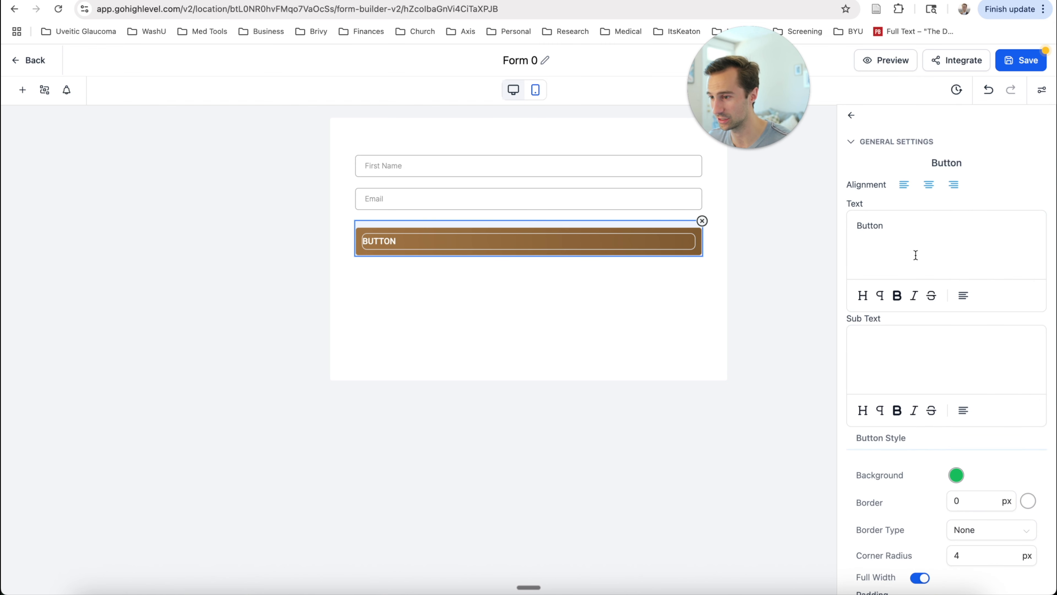
# Replace the form's custom CSS with the pasted .btn rules for a dark gradient button.
pyautogui.click(1041, 89)
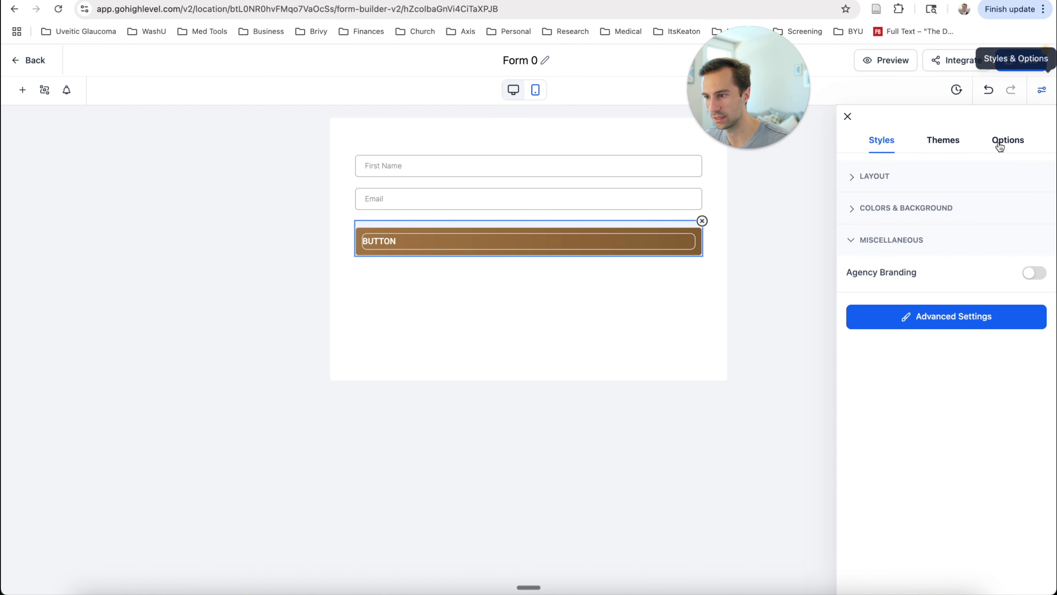
pyautogui.click(926, 311)
pyautogui.scroll(-3, 948, 343)
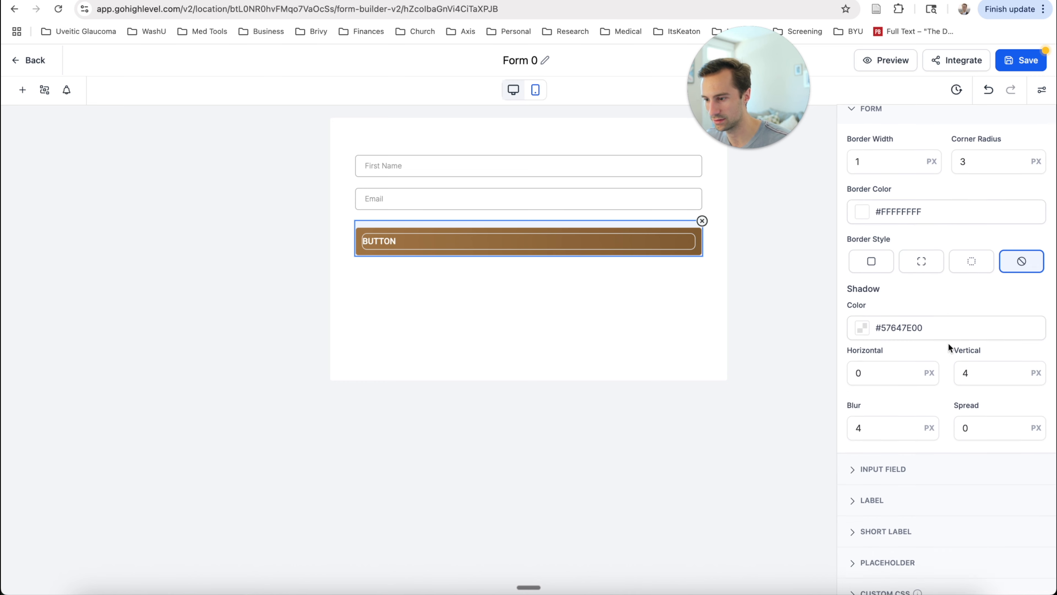
pyautogui.click(880, 574)
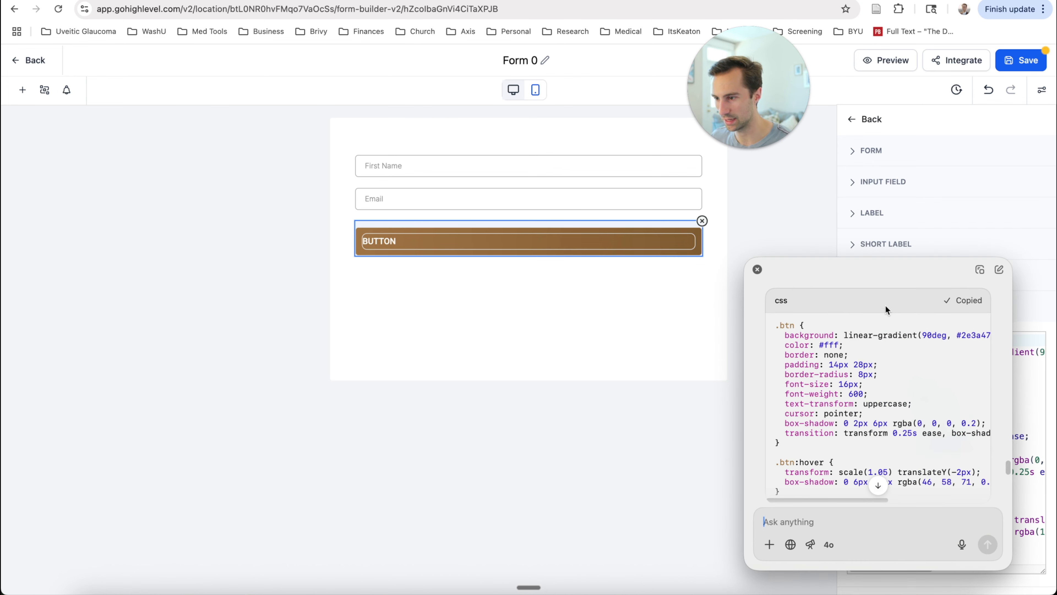
pyautogui.click(757, 270)
pyautogui.click(937, 413)
pyautogui.press('super+a')
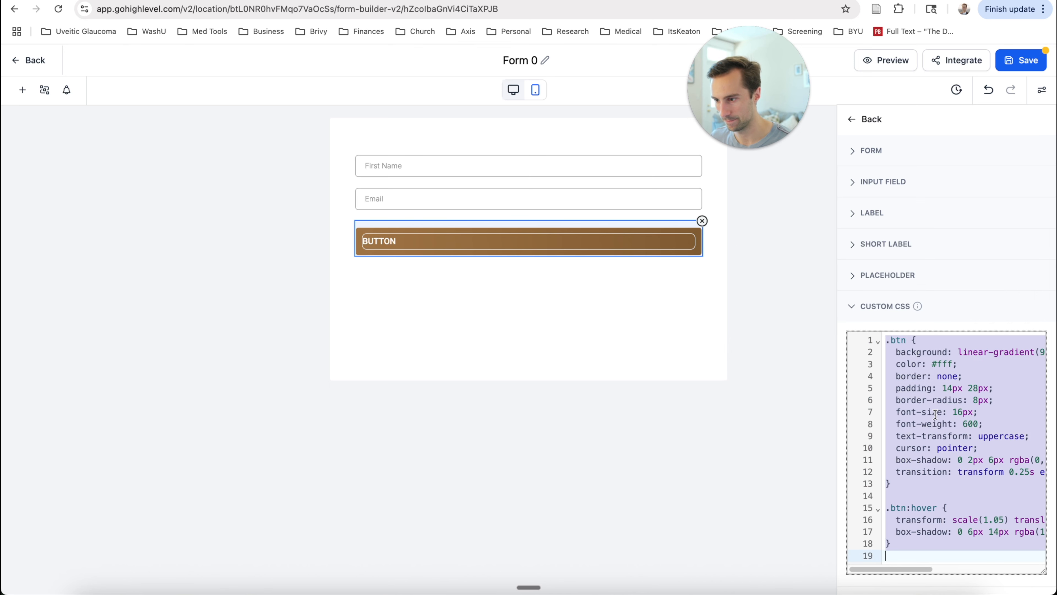
pyautogui.press('super+v')
pyautogui.click(543, 291)
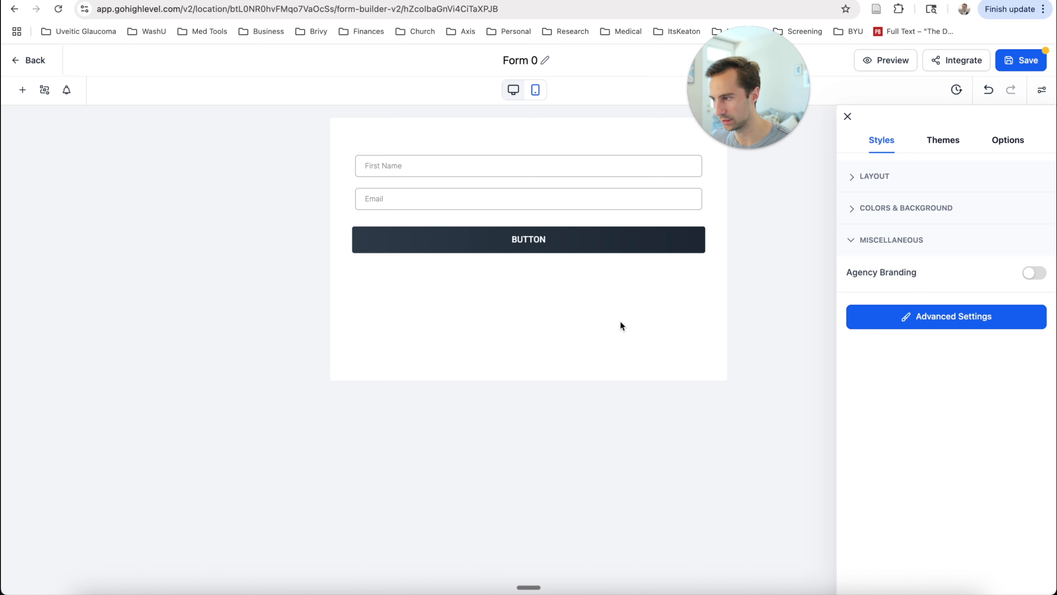
pyautogui.click(586, 243)
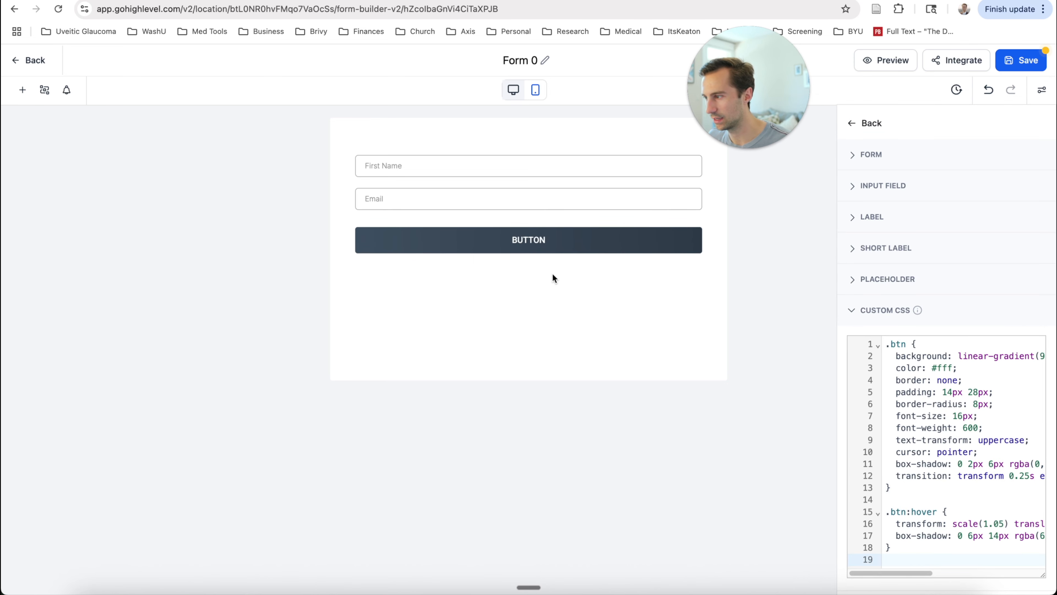
pyautogui.click(19, 90)
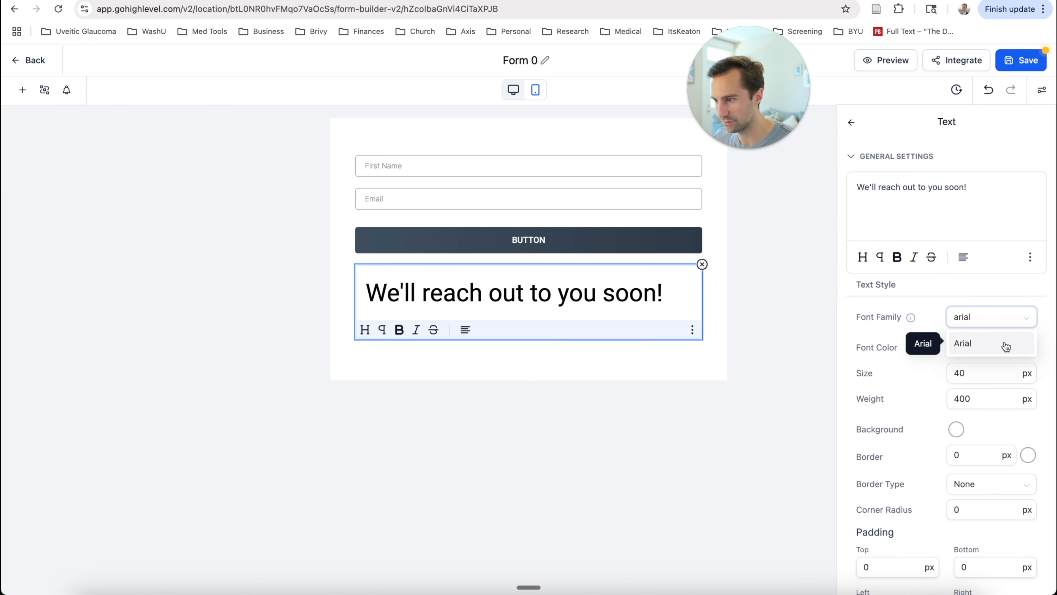
# Set the form text to Arial size 20 and keep boxed input fields.
pyautogui.click(1006, 346)
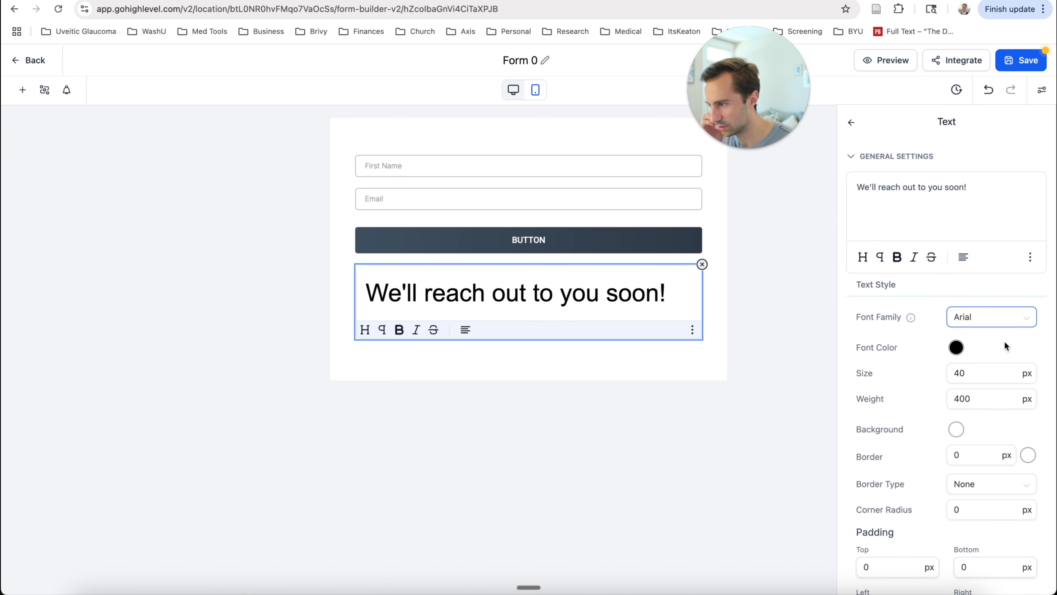
pyautogui.doubleClick(991, 369)
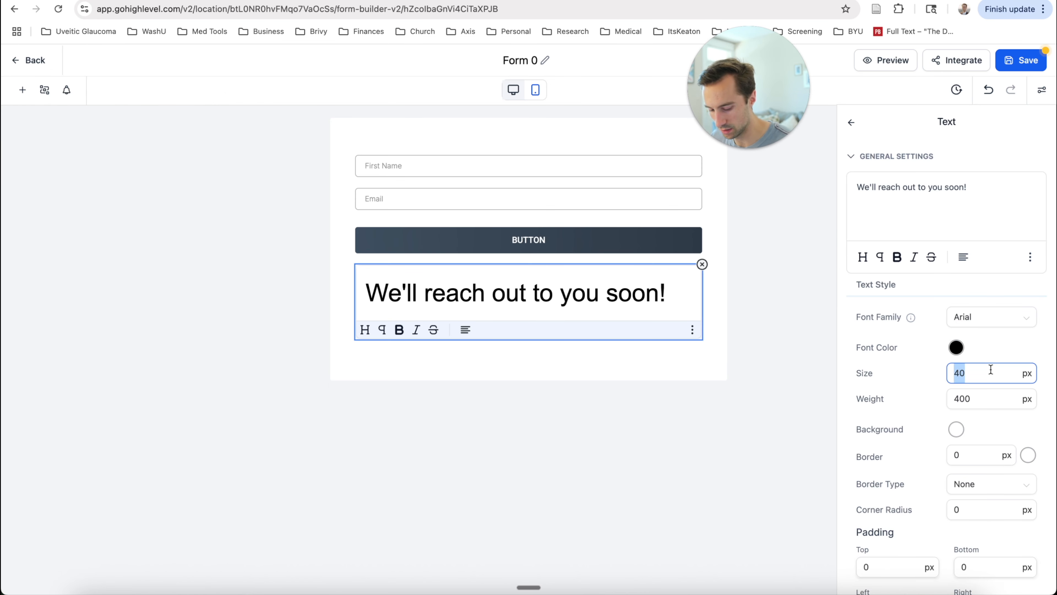
pyautogui.write('20')
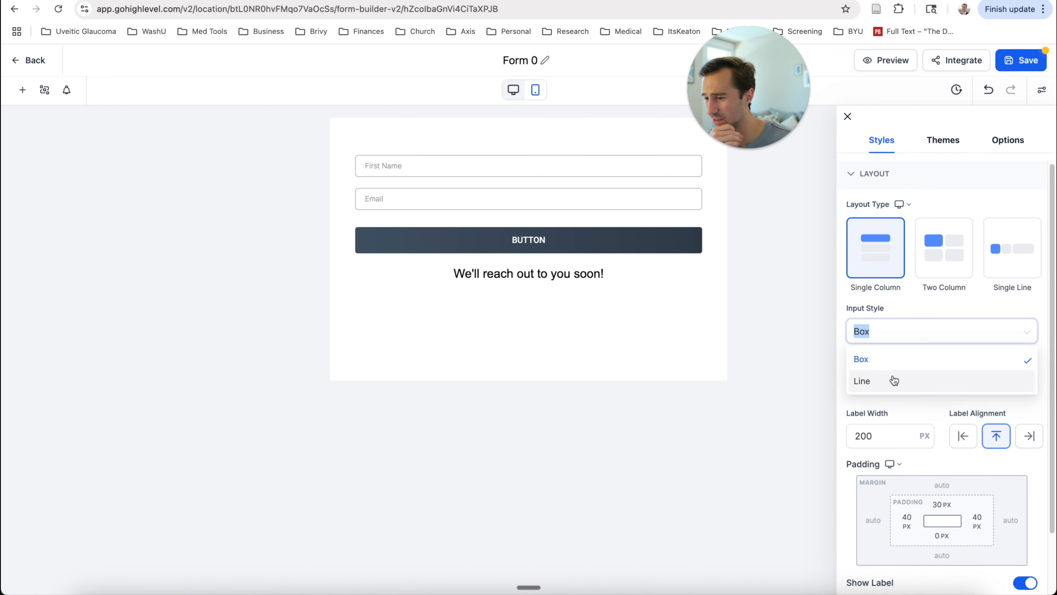
pyautogui.click(894, 381)
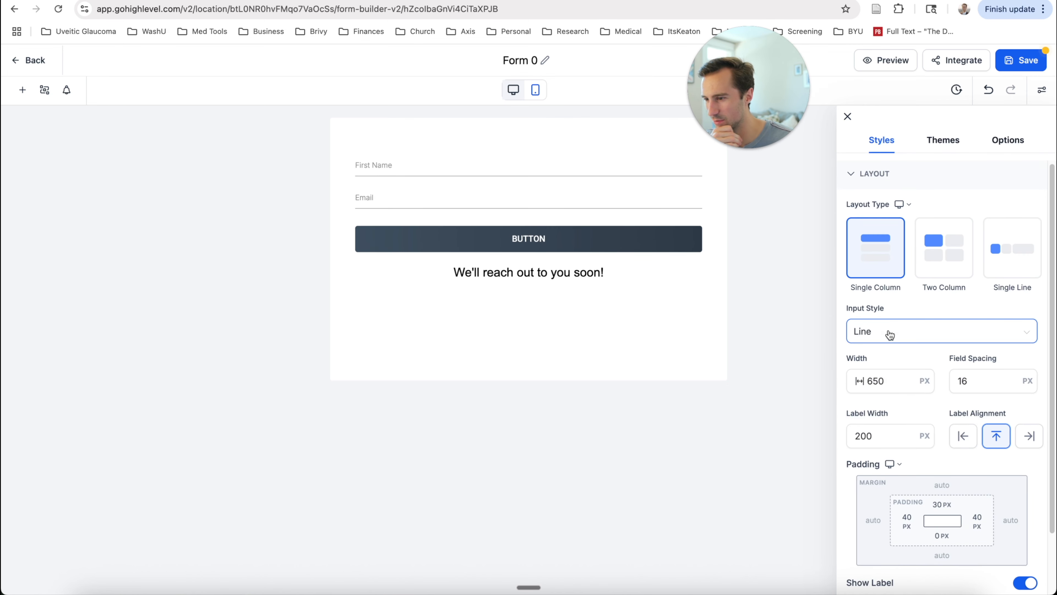
pyautogui.click(889, 334)
pyautogui.click(889, 354)
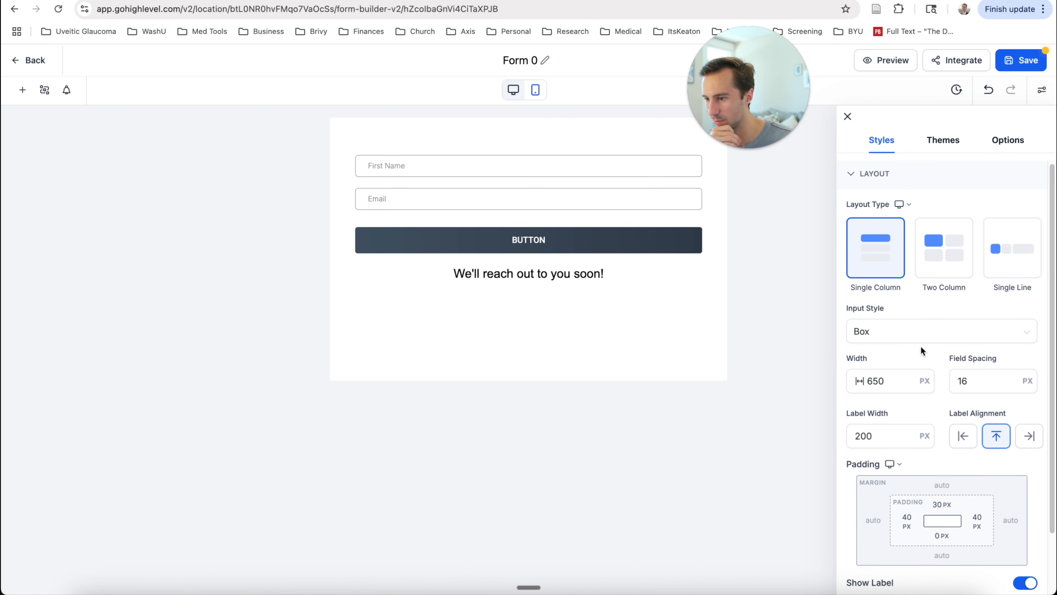
pyautogui.scroll(-10, 921, 346)
pyautogui.click(867, 225)
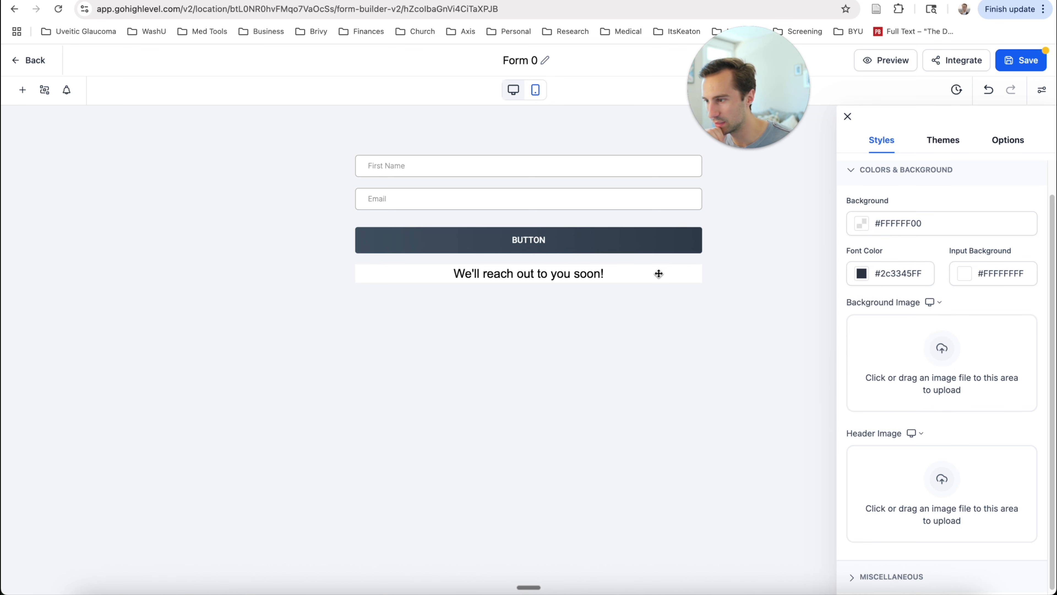
# Give the 'We'll reach out to you soon!' text a transparent background and #F8F8F8 colour.
pyautogui.click(646, 274)
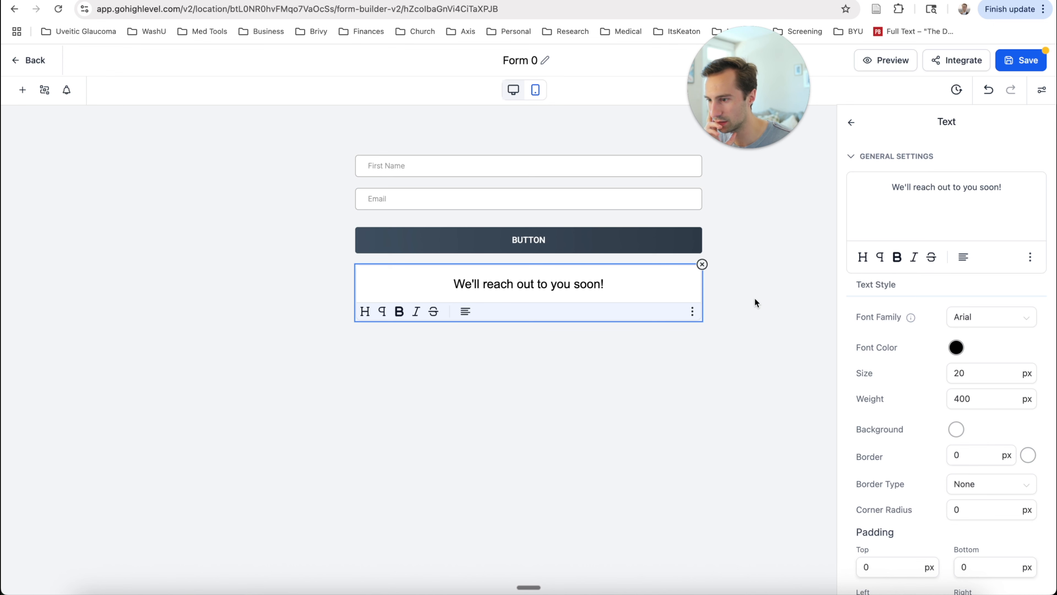
pyautogui.click(955, 428)
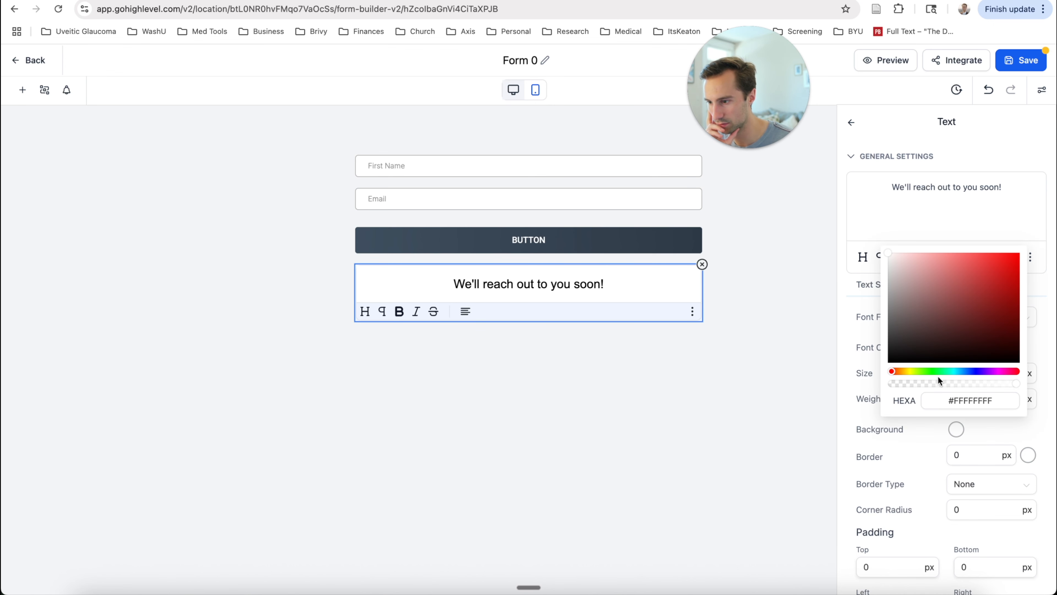
pyautogui.moveTo(937, 382); pyautogui.dragTo(926, 385)
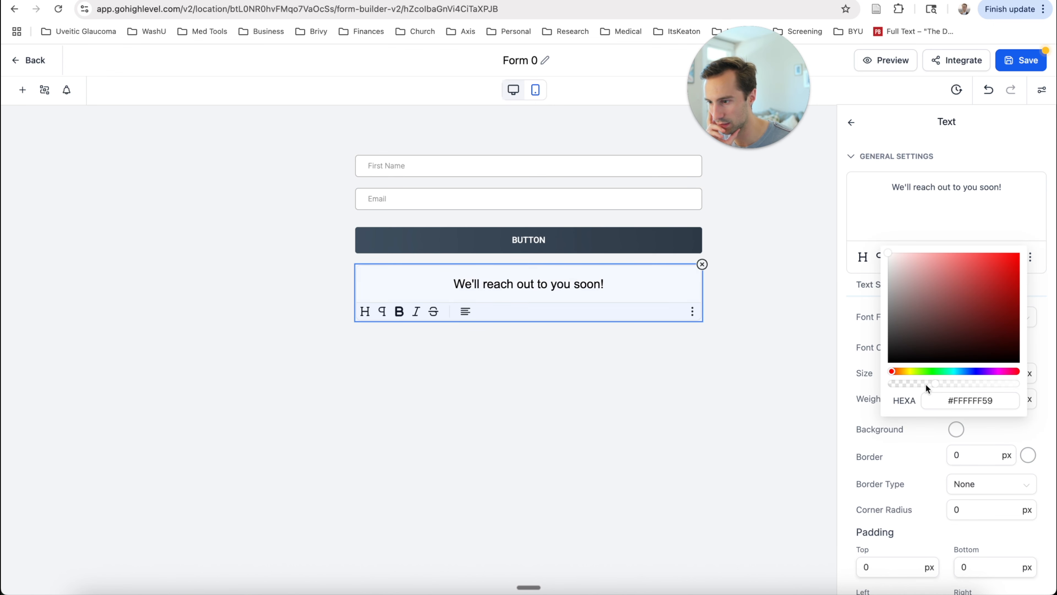
pyautogui.click(781, 392)
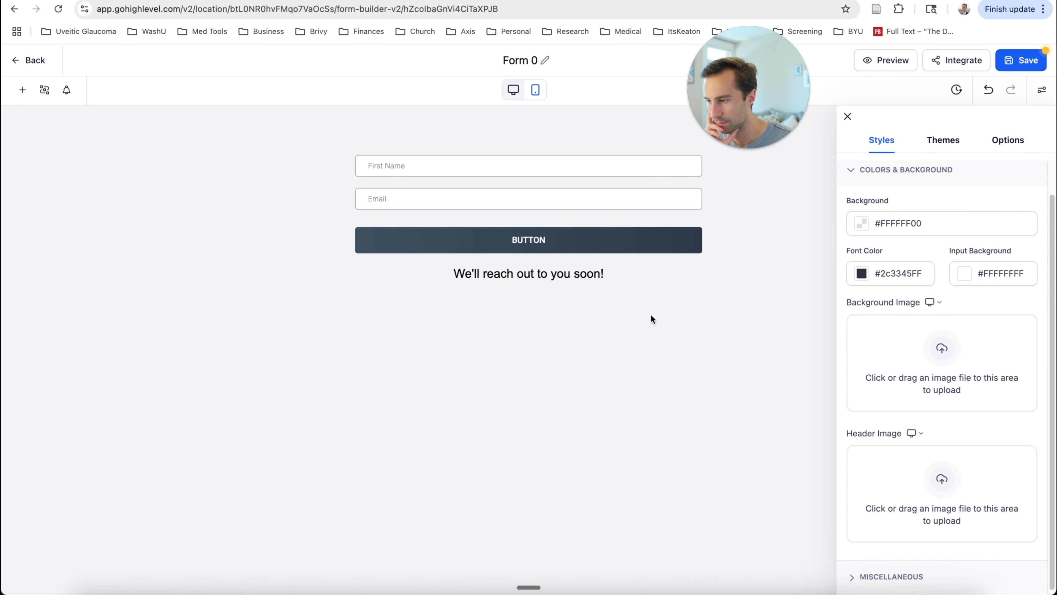
pyautogui.click(569, 274)
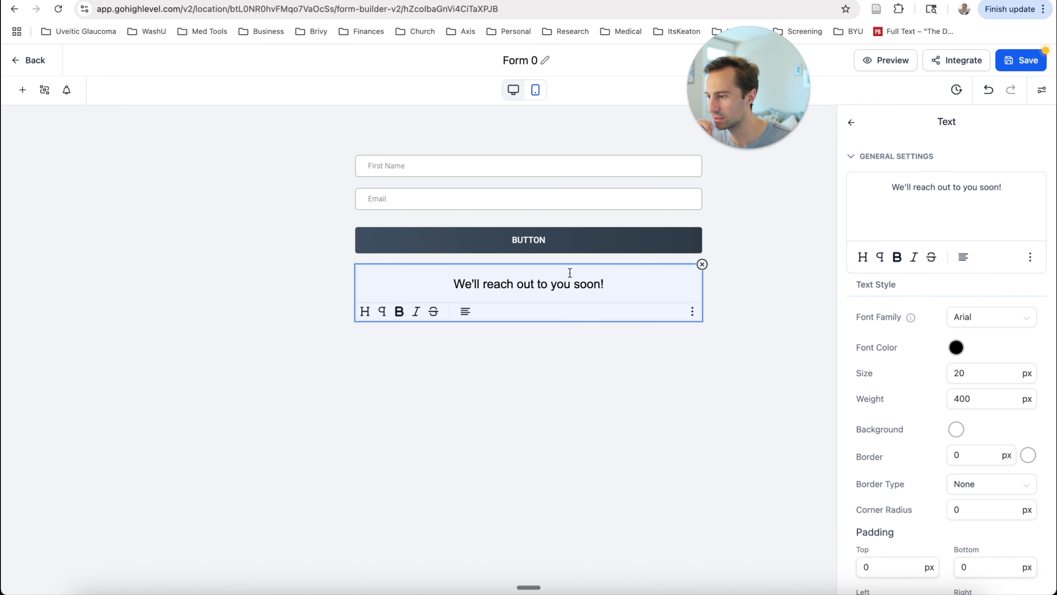
pyautogui.click(956, 348)
pyautogui.moveTo(916, 423); pyautogui.dragTo(884, 370)
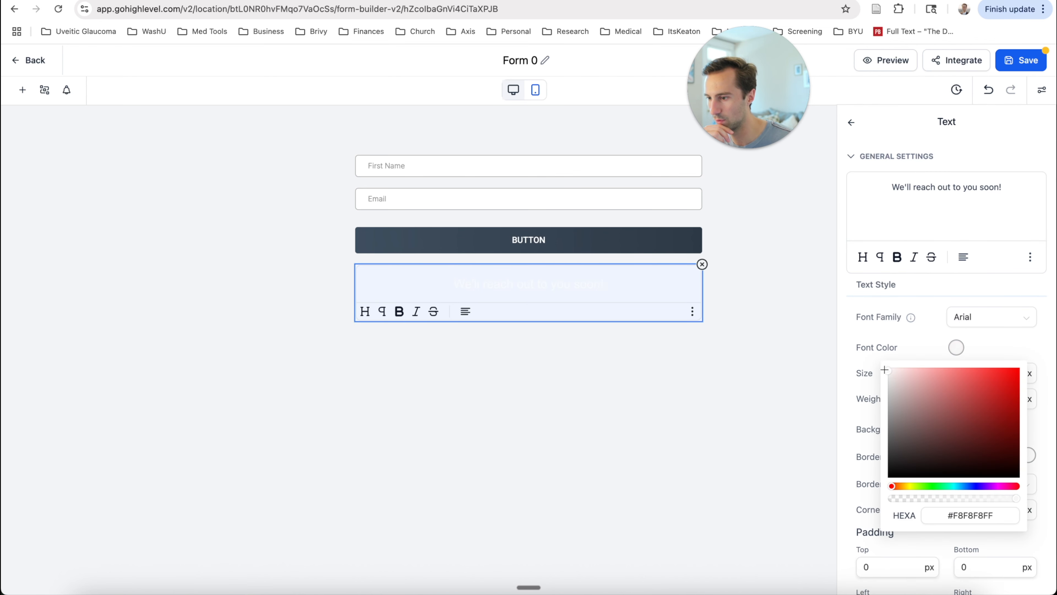
pyautogui.click(633, 327)
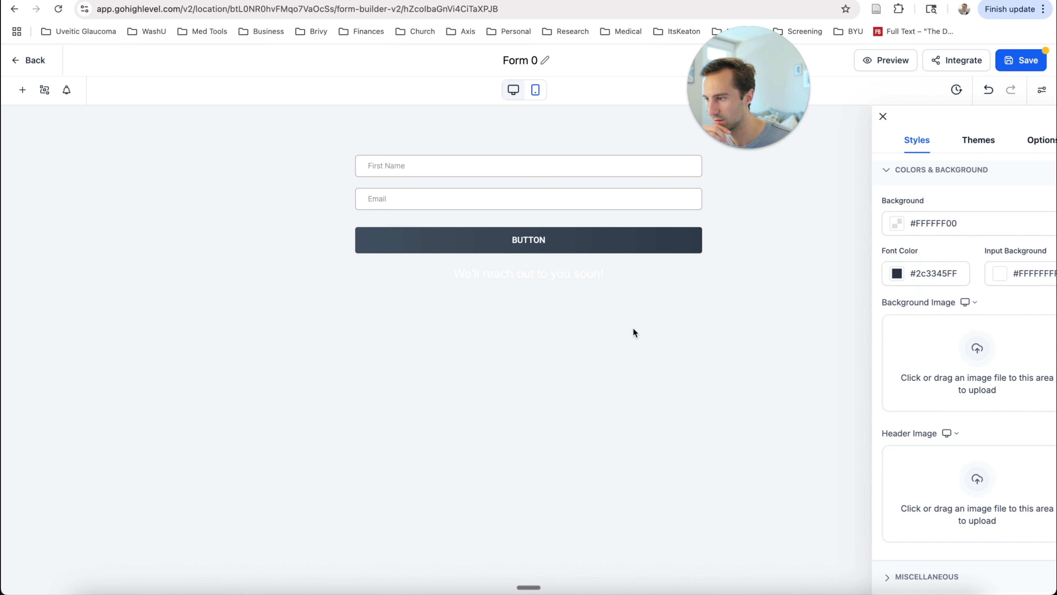
# Relabel the form button 'Submit' and save the form.
pyautogui.click(528, 240)
pyautogui.tripleClick(943, 223)
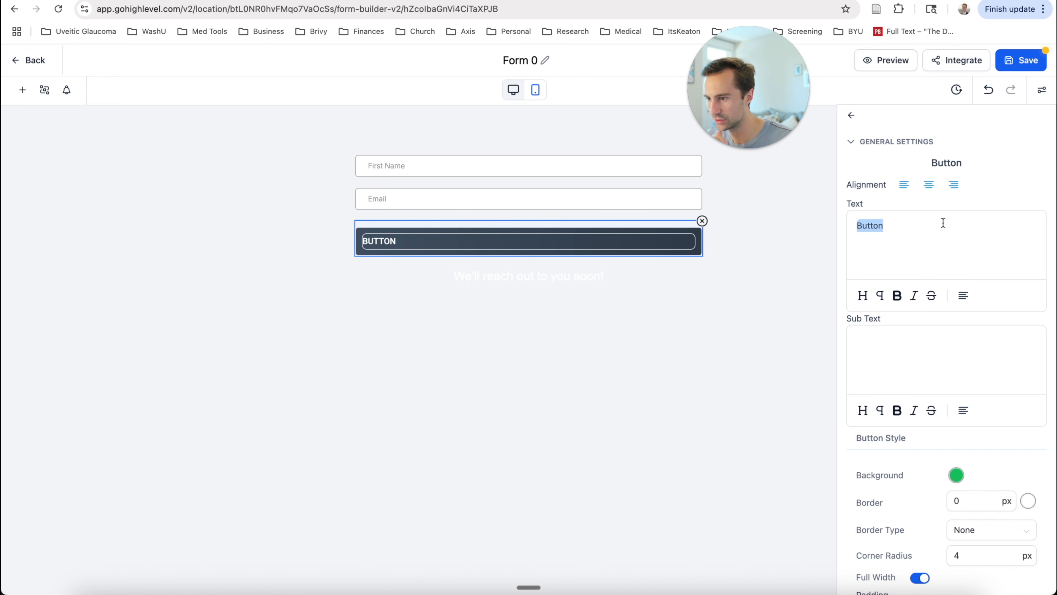
pyautogui.write('Submio')
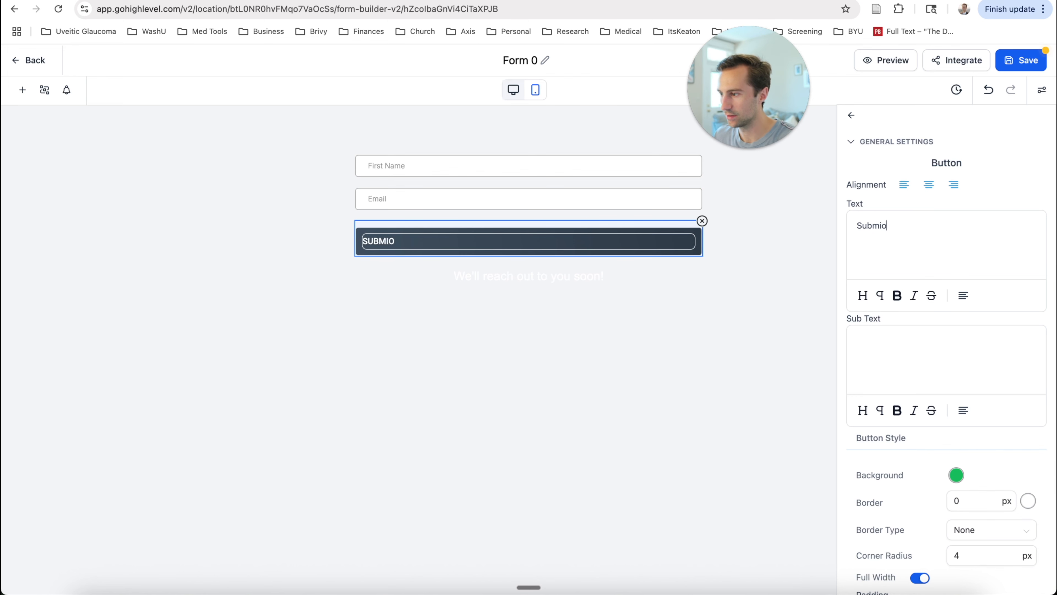
pyautogui.press('BackSpace')
pyautogui.write('t')
pyautogui.click(593, 267)
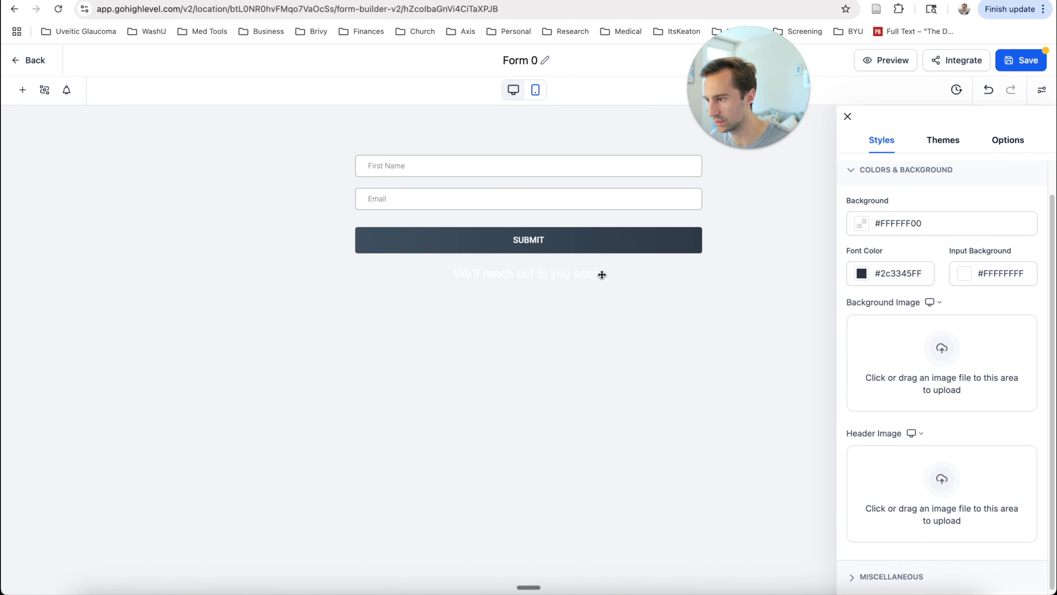
pyautogui.click(1010, 61)
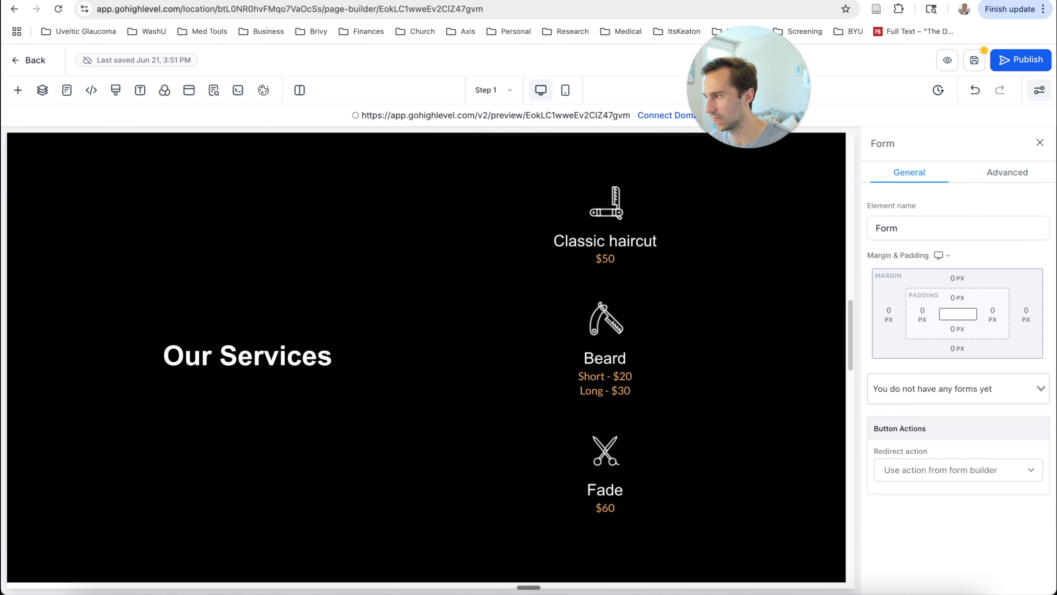
pyautogui.scroll(-15, 440, 389)
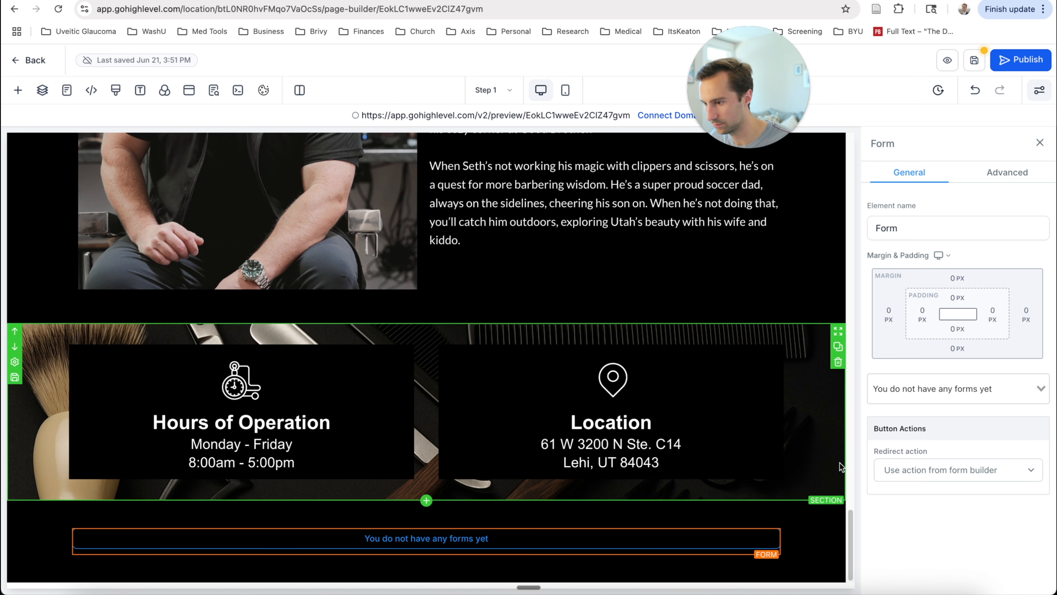
# Save the funnel page and assign Form 0 to the black section's form element.
pyautogui.click(945, 389)
pyautogui.click(974, 60)
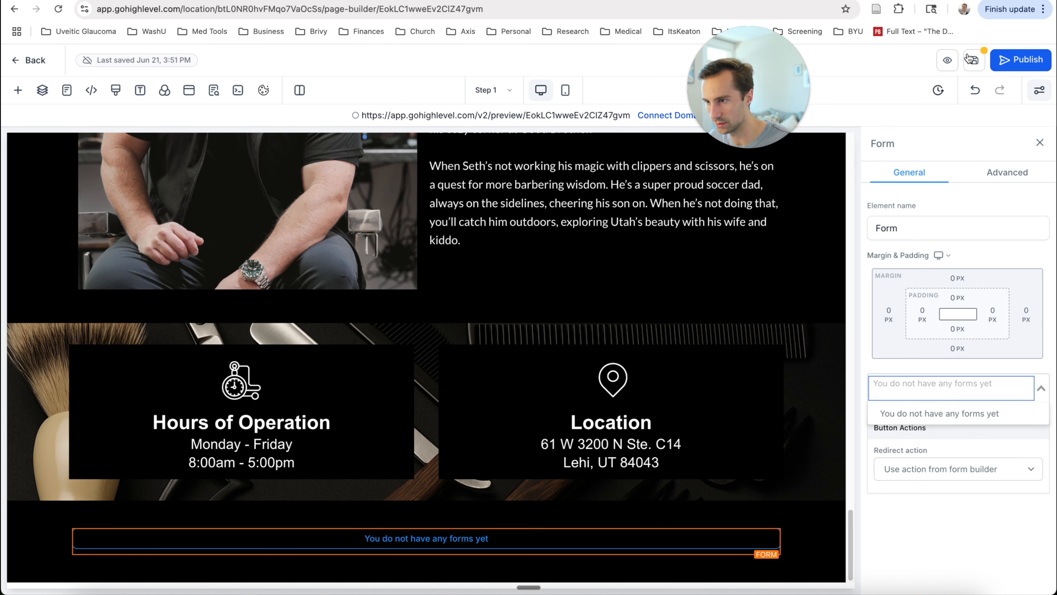
pyautogui.click(988, 389)
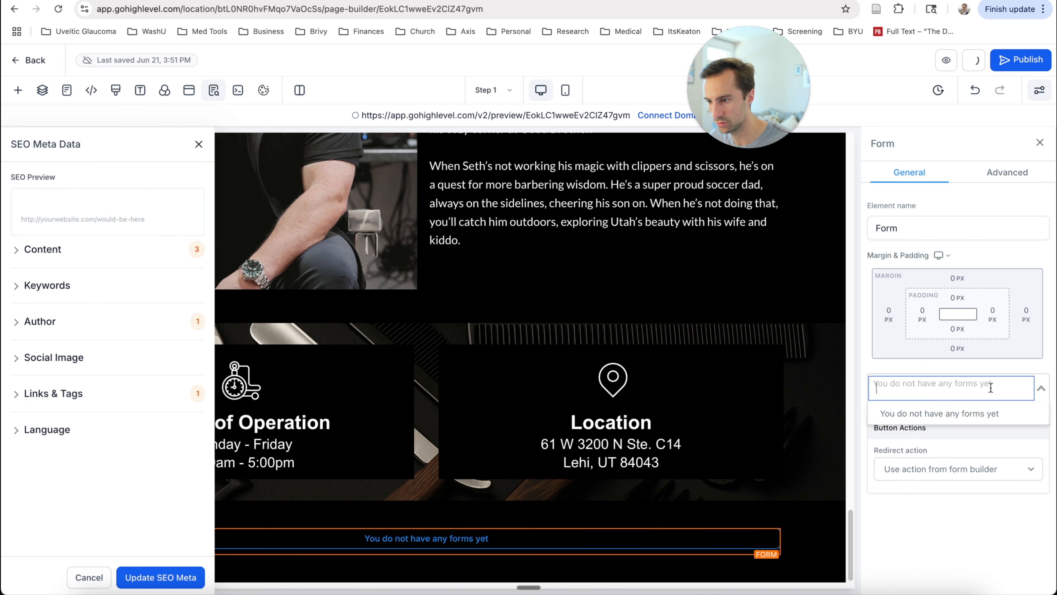
pyautogui.click(908, 412)
pyautogui.scroll(-5, 507, 441)
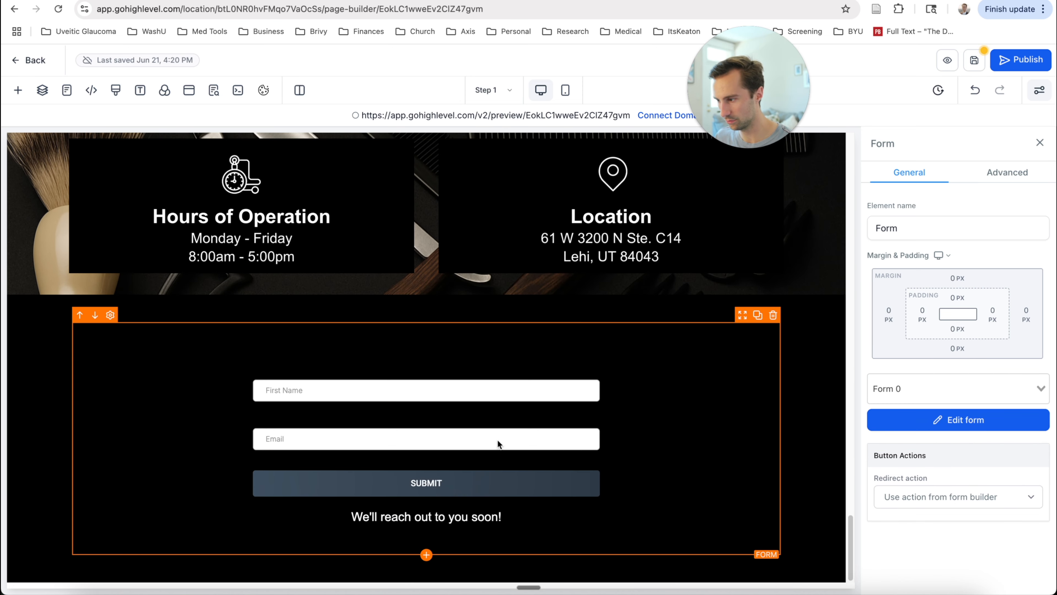
pyautogui.click(547, 241)
pyautogui.click(479, 392)
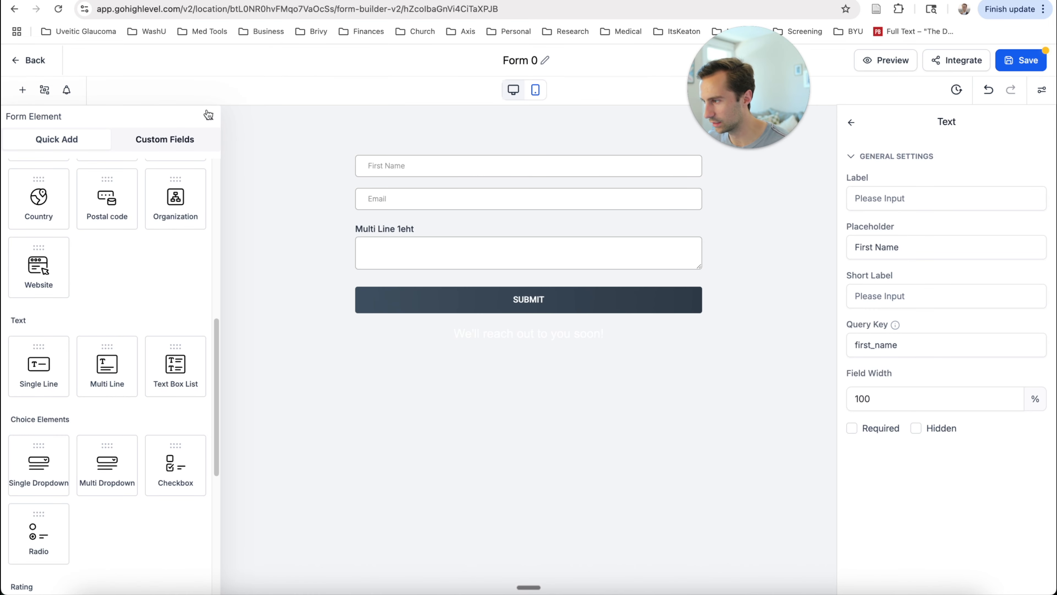
# Label the multi-line field 'Any Questions for Us?', save, and make the label white.
pyautogui.click(208, 114)
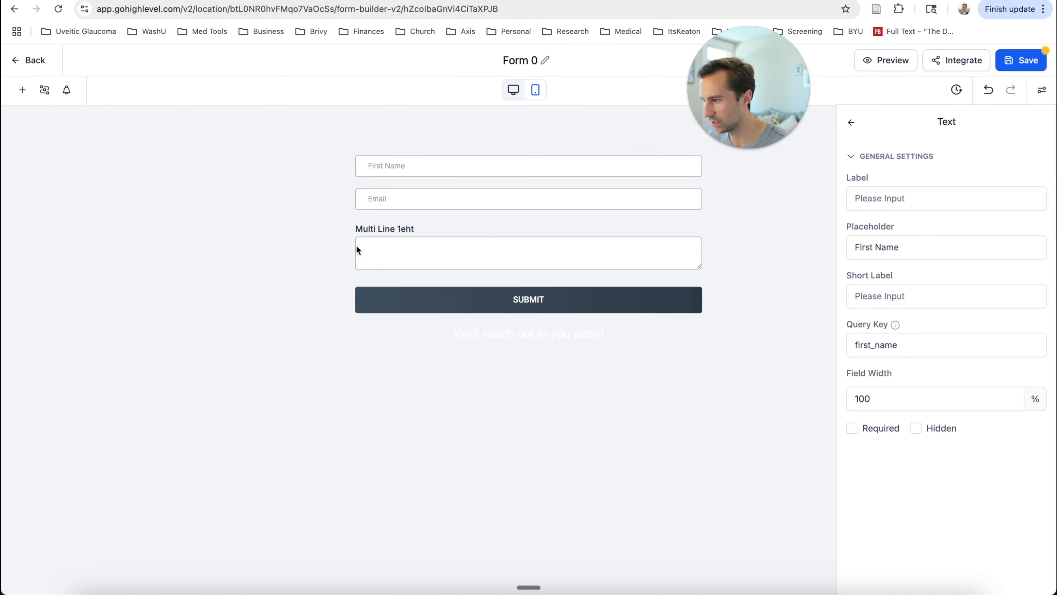
pyautogui.click(395, 228)
pyautogui.tripleClick(395, 229)
pyautogui.click(915, 198)
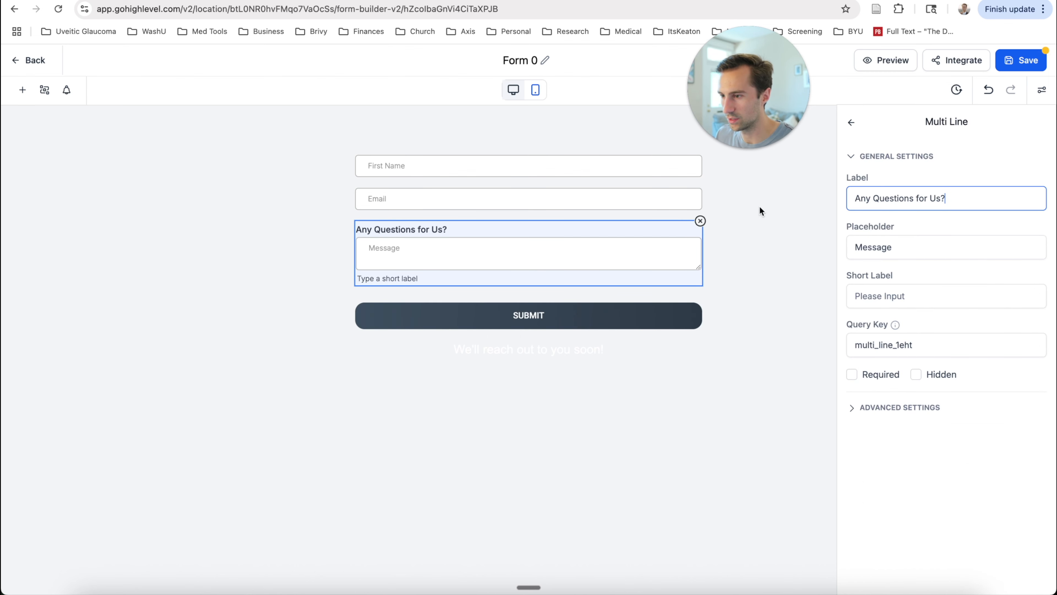
pyautogui.click(1017, 63)
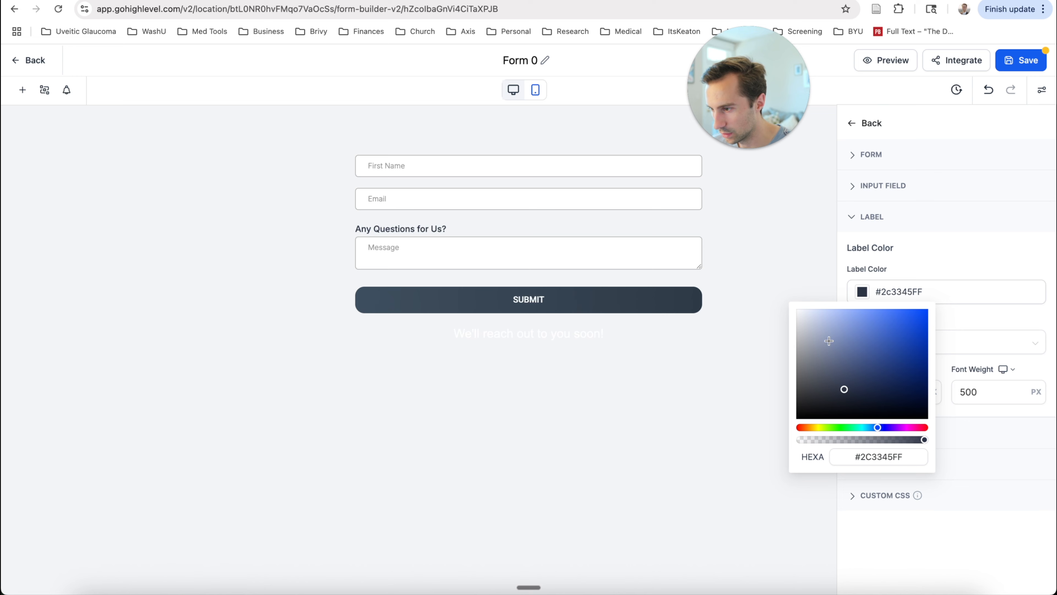
pyautogui.moveTo(829, 340); pyautogui.dragTo(788, 306)
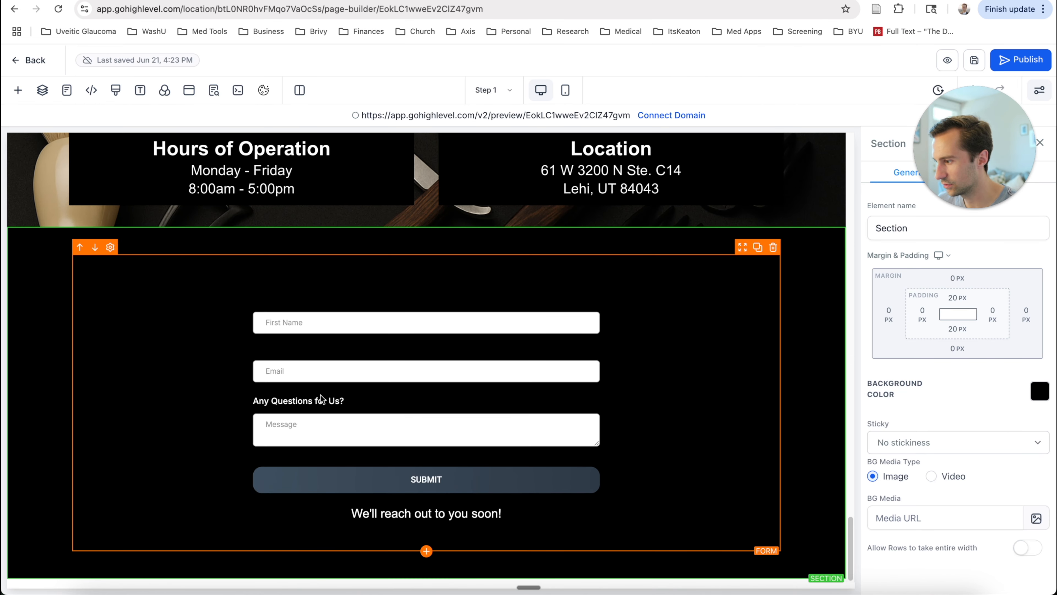
# Add a white 'Send us a message' headline above the form.
pyautogui.click(491, 297)
pyautogui.click(426, 551)
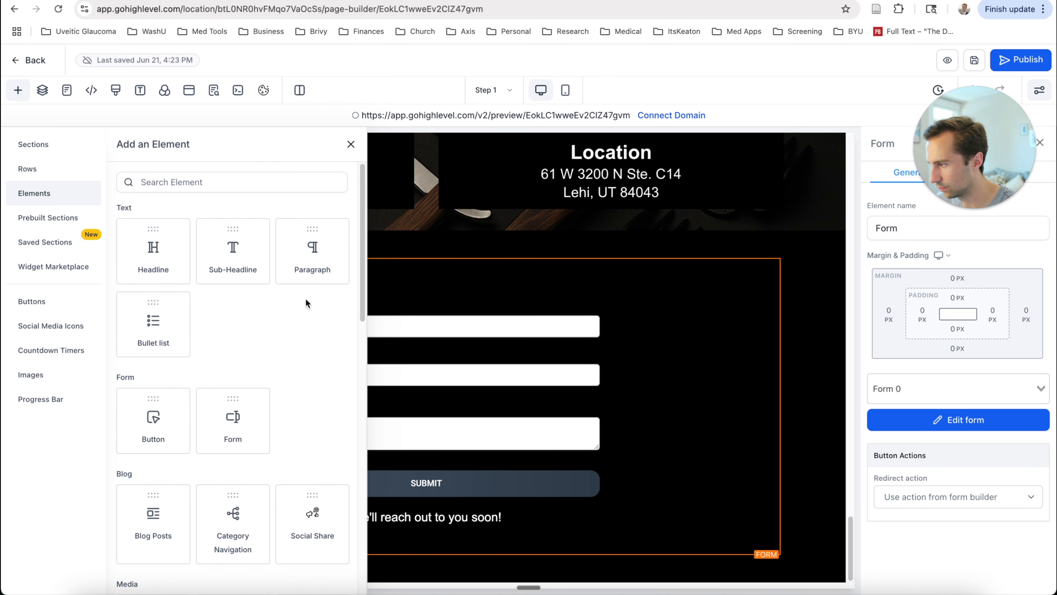
pyautogui.click(153, 250)
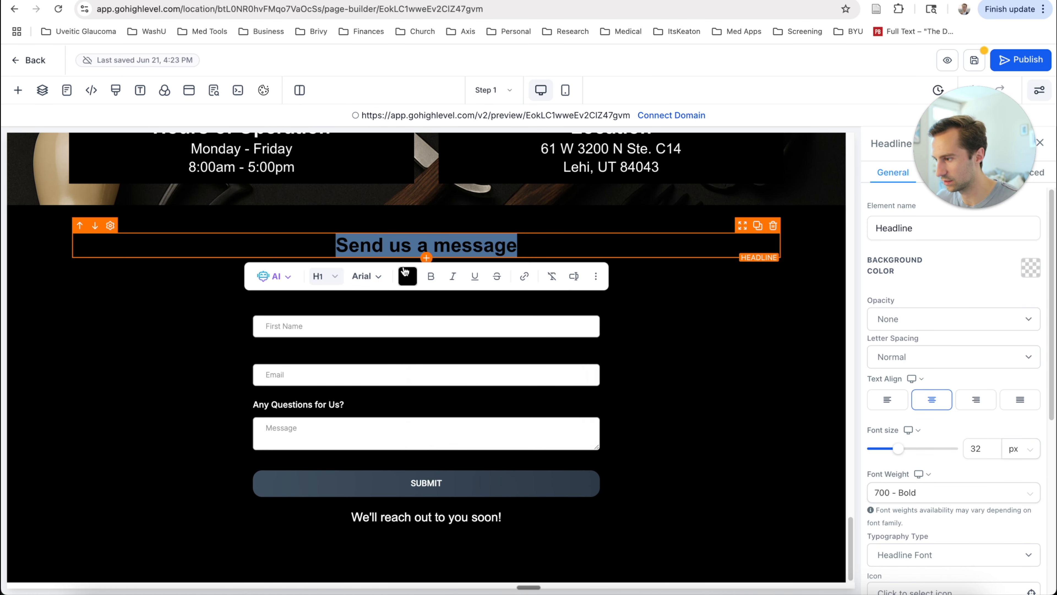
pyautogui.click(407, 275)
pyautogui.click(478, 409)
pyautogui.click(508, 287)
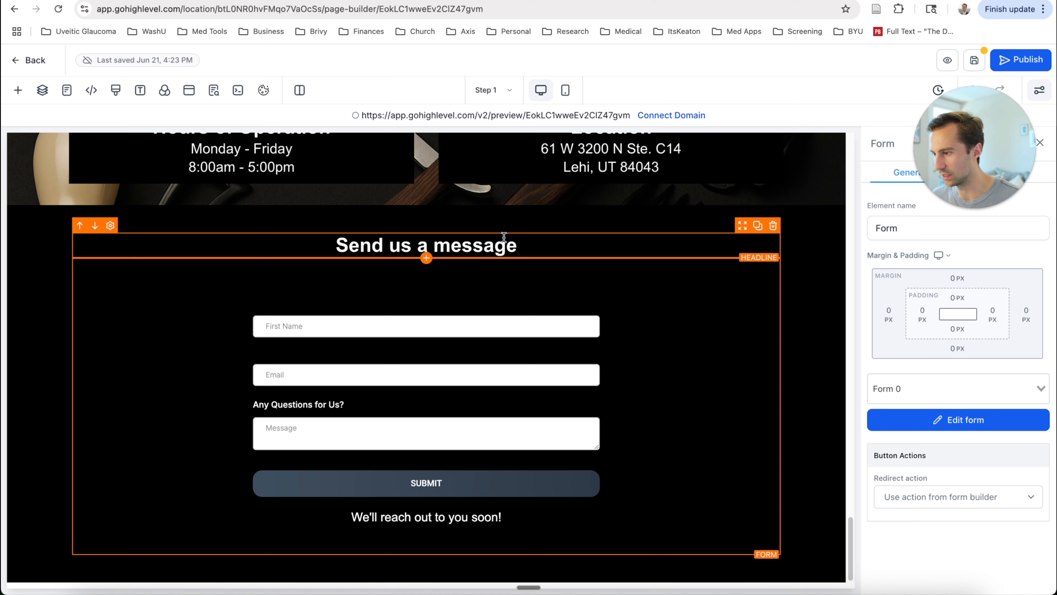
pyautogui.click(511, 192)
pyautogui.click(797, 539)
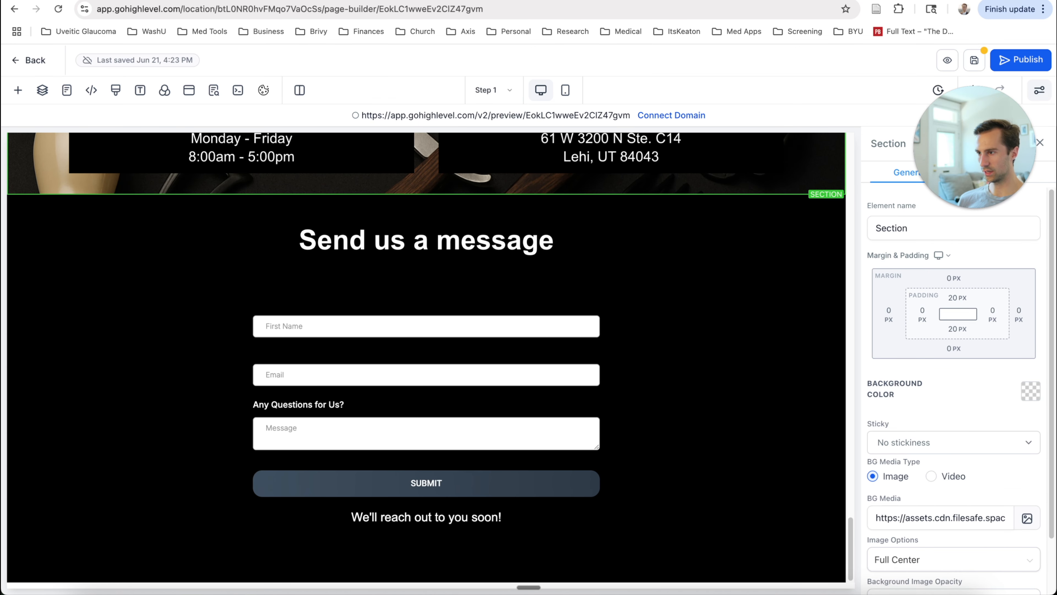
# Check the reference site's footer, then add an empty full-width section below the form.
pyautogui.click(541, 1)
pyautogui.scroll(-10, 609, 266)
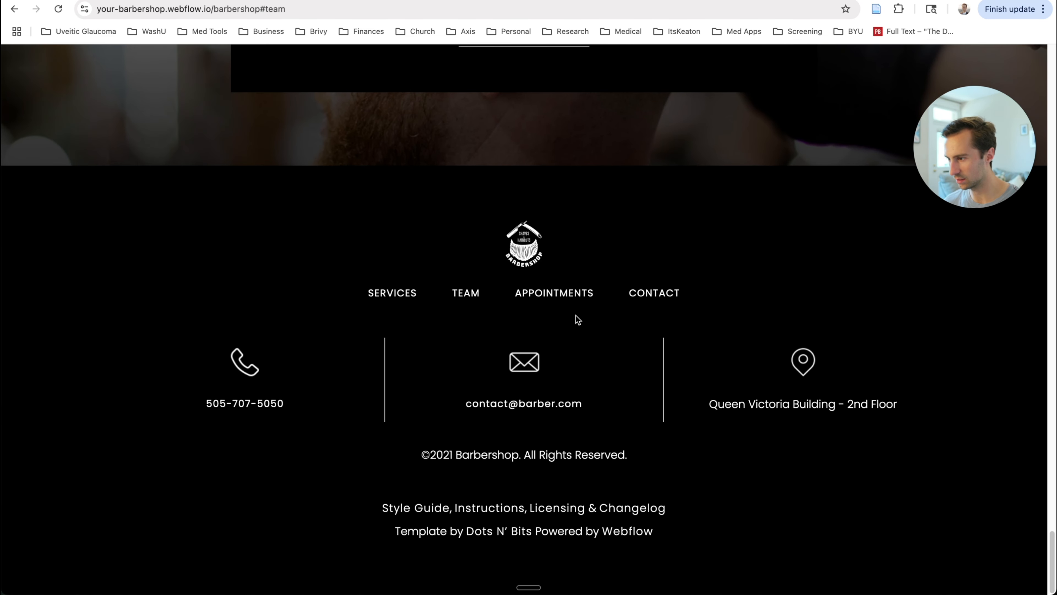
pyautogui.hotkey('ctrl', 'shift', 'Tab')
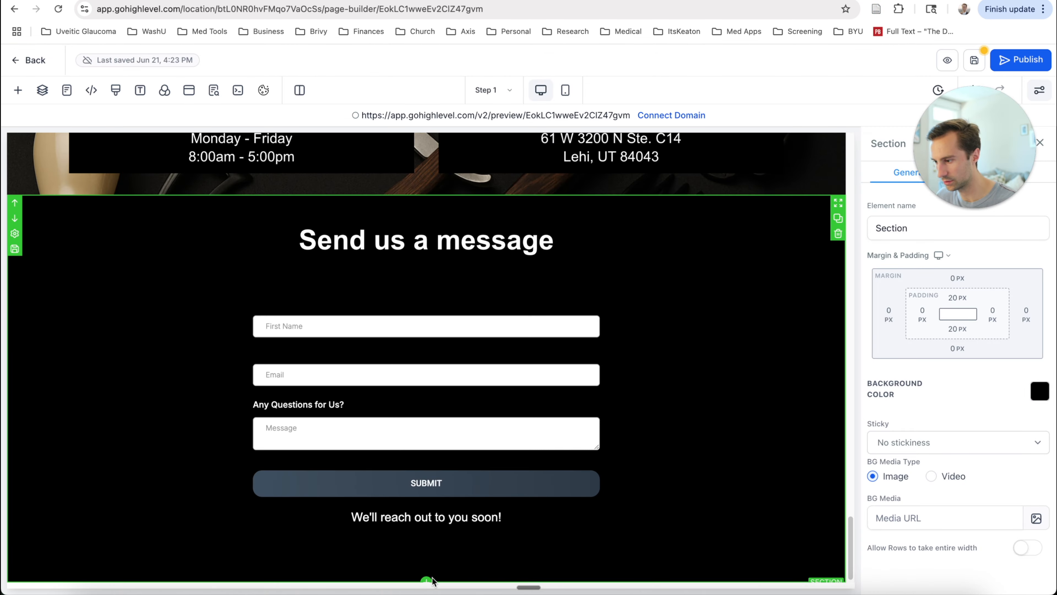
pyautogui.click(424, 580)
pyautogui.click(204, 230)
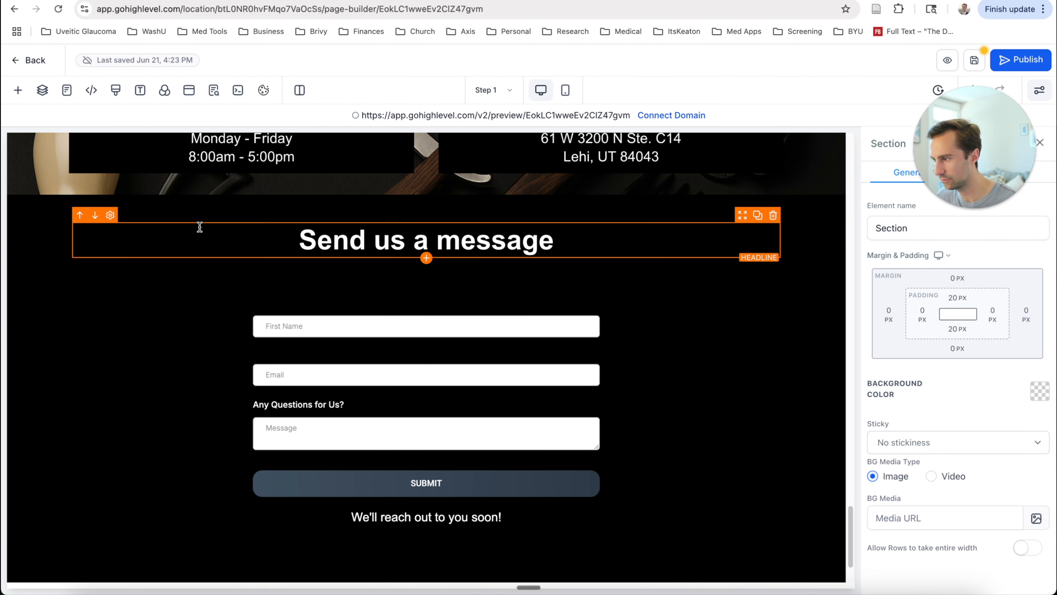
pyautogui.click(420, 535)
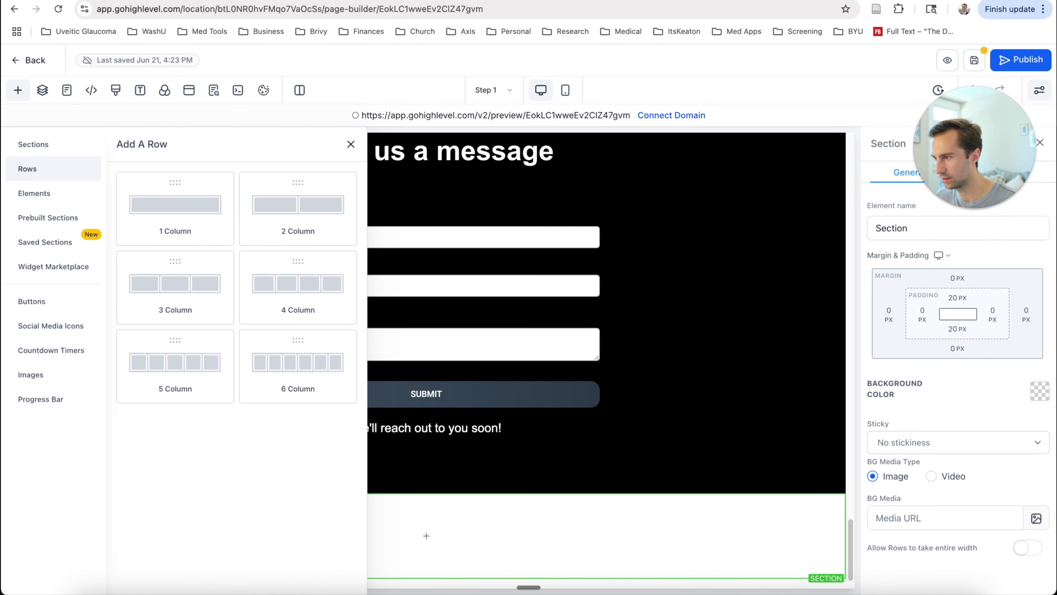
pyautogui.hotkey('ctrl', 'Tab')
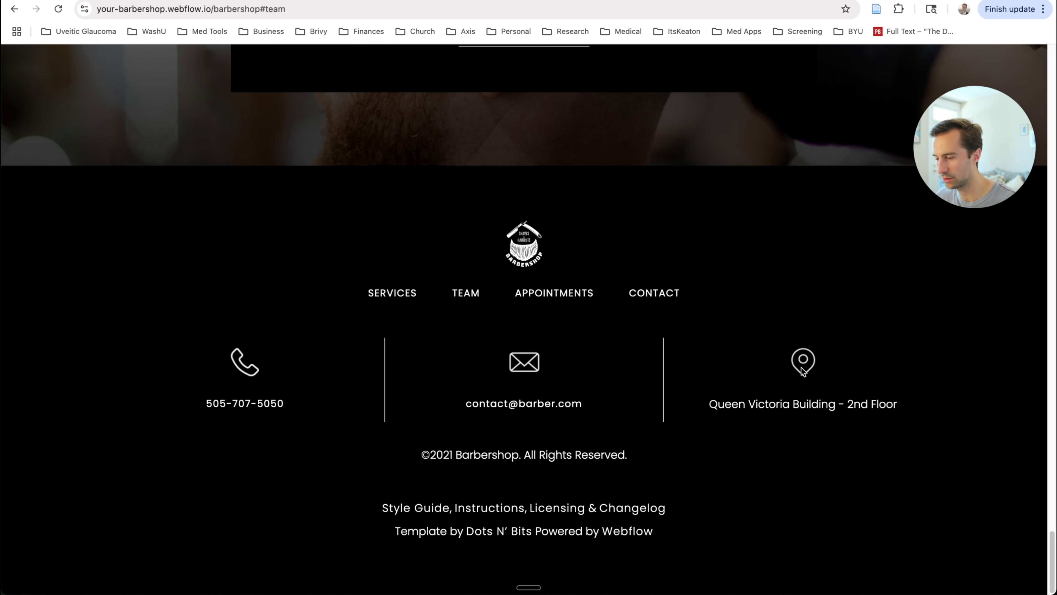
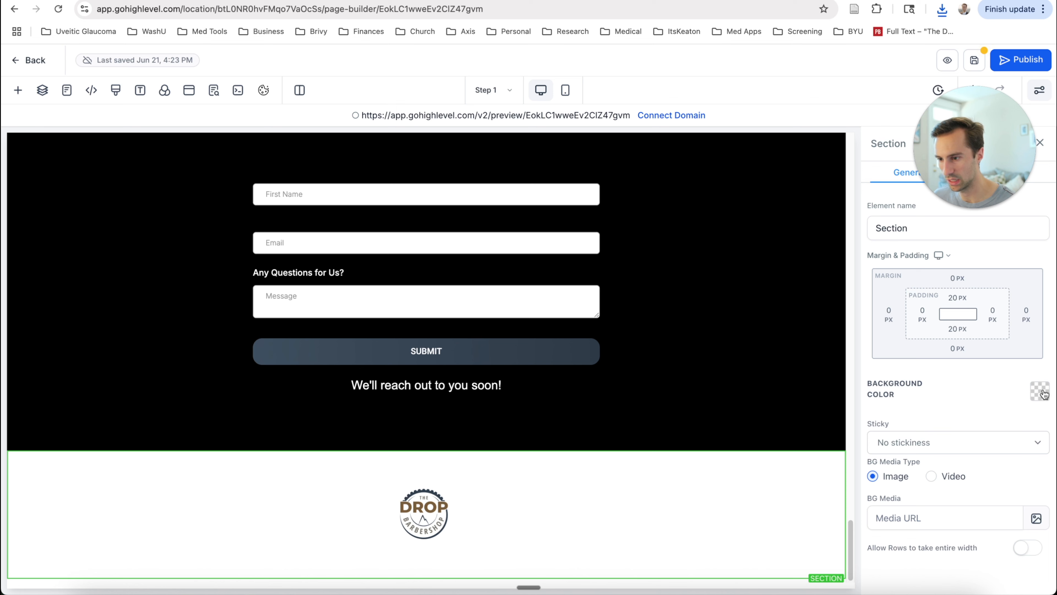
# Make the footer section's background black behind the logo.
pyautogui.click(1044, 393)
pyautogui.click(968, 298)
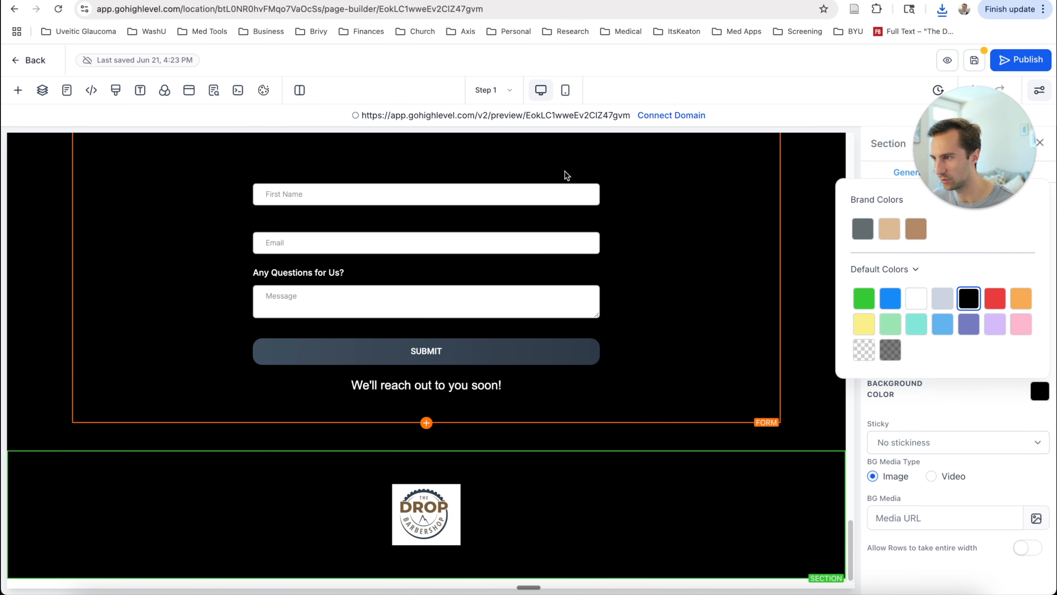
pyautogui.click(426, 519)
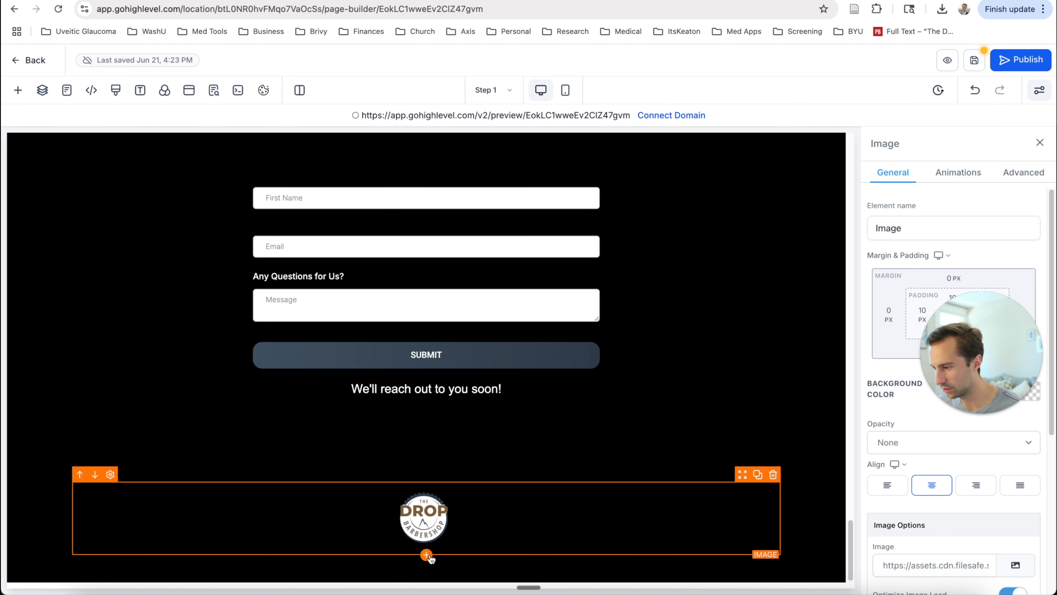
# Add a three-column row below the logo, checking the template site's footer for reference.
pyautogui.click(426, 569)
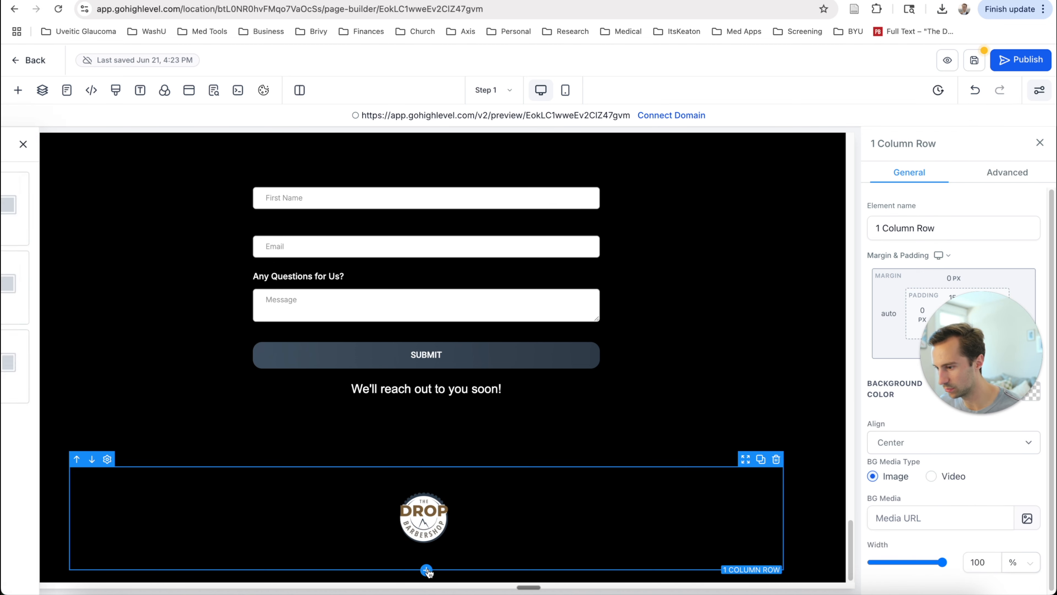
pyautogui.click(133, 298)
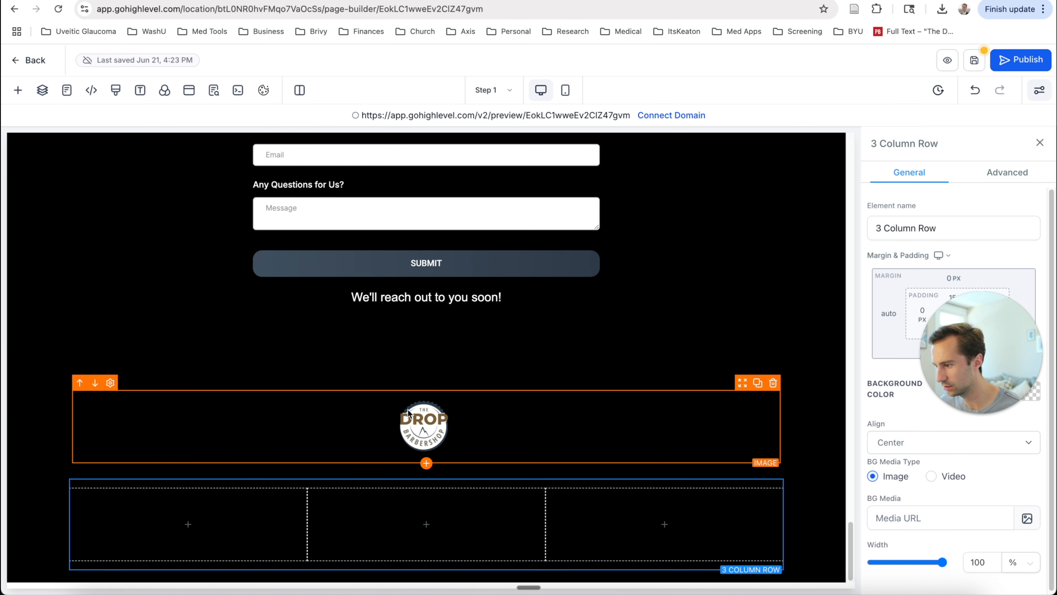
pyautogui.click(374, 1)
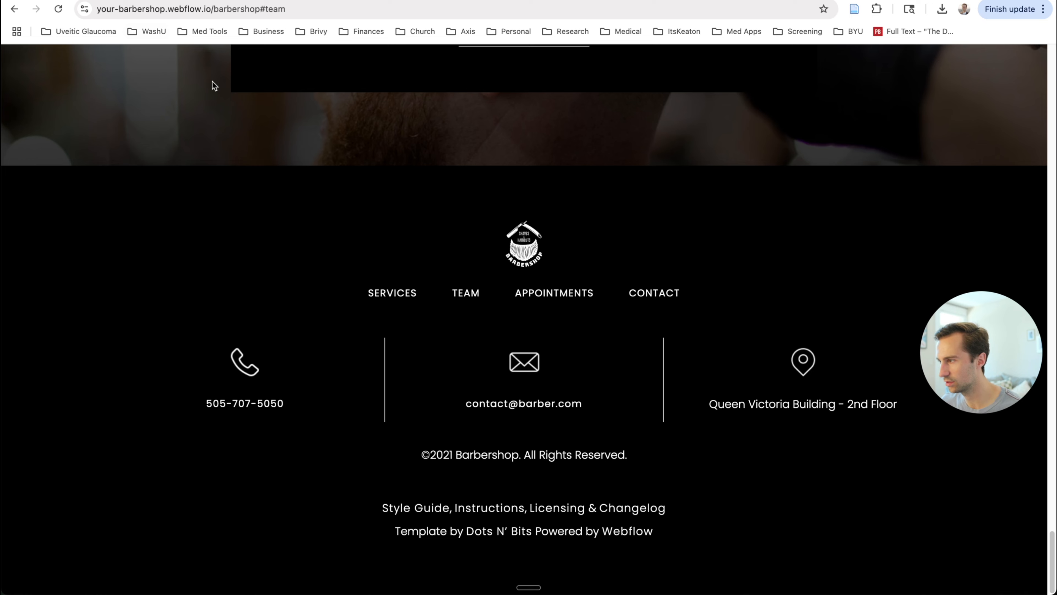
pyautogui.click(233, 1)
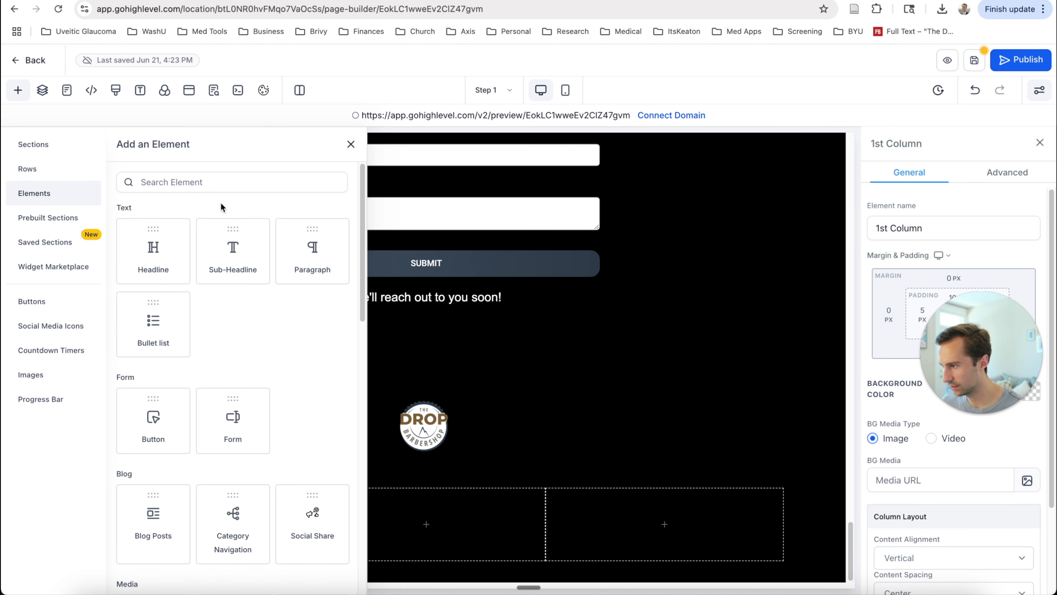
pyautogui.click(213, 183)
pyautogui.write('icon')
pyautogui.press('BackSpace')
pyautogui.press('BackSpace')
pyautogui.press('BackSpace')
pyautogui.press('BackSpace')
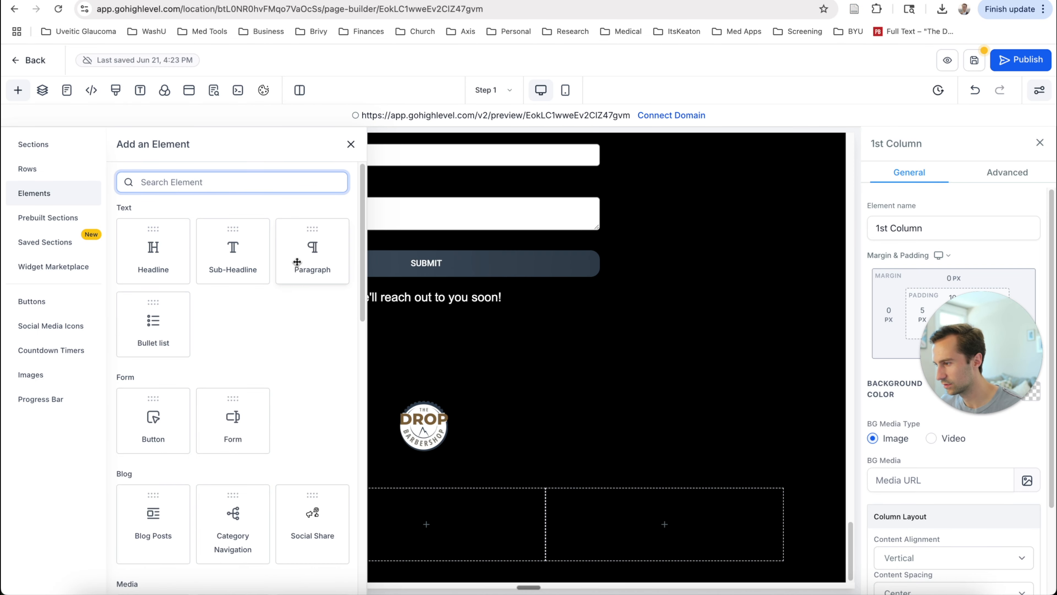
pyautogui.click(232, 268)
pyautogui.tripleClick(245, 526)
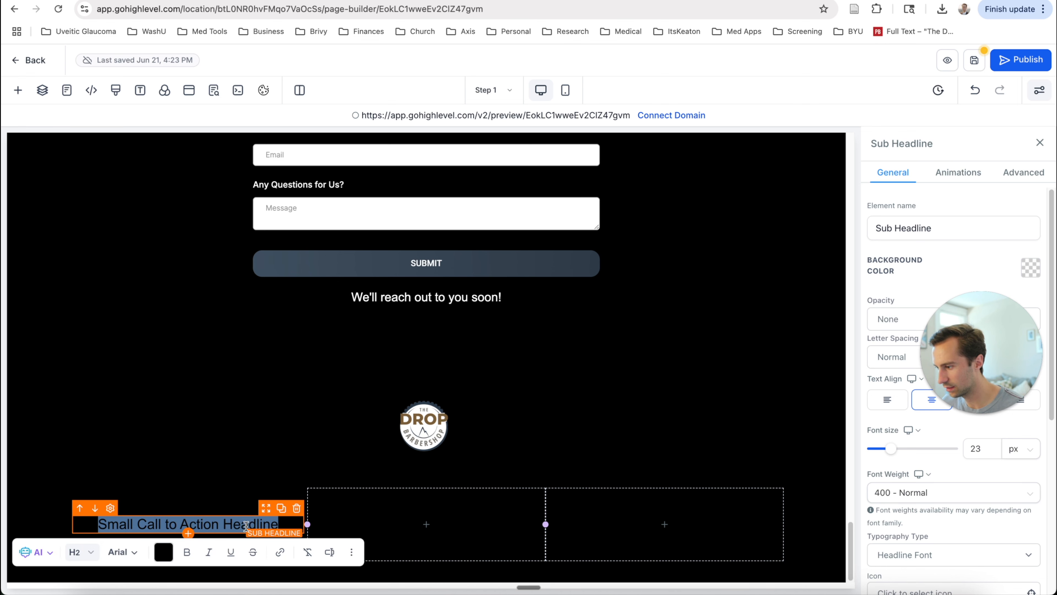
pyautogui.click(163, 552)
pyautogui.click(233, 458)
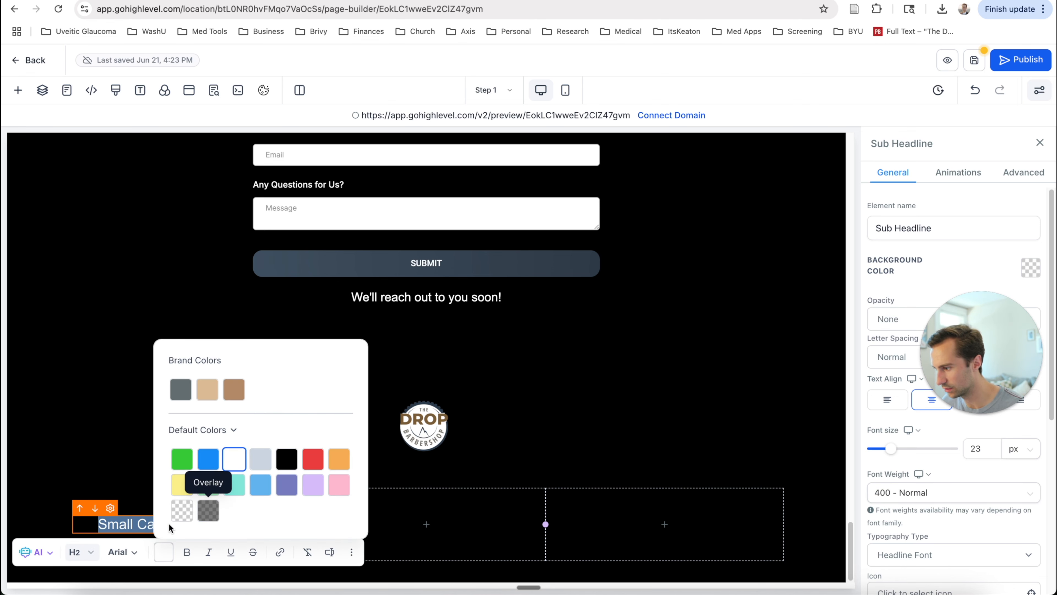
pyautogui.click(134, 526)
pyautogui.tripleClick(134, 526)
pyautogui.press('super+v')
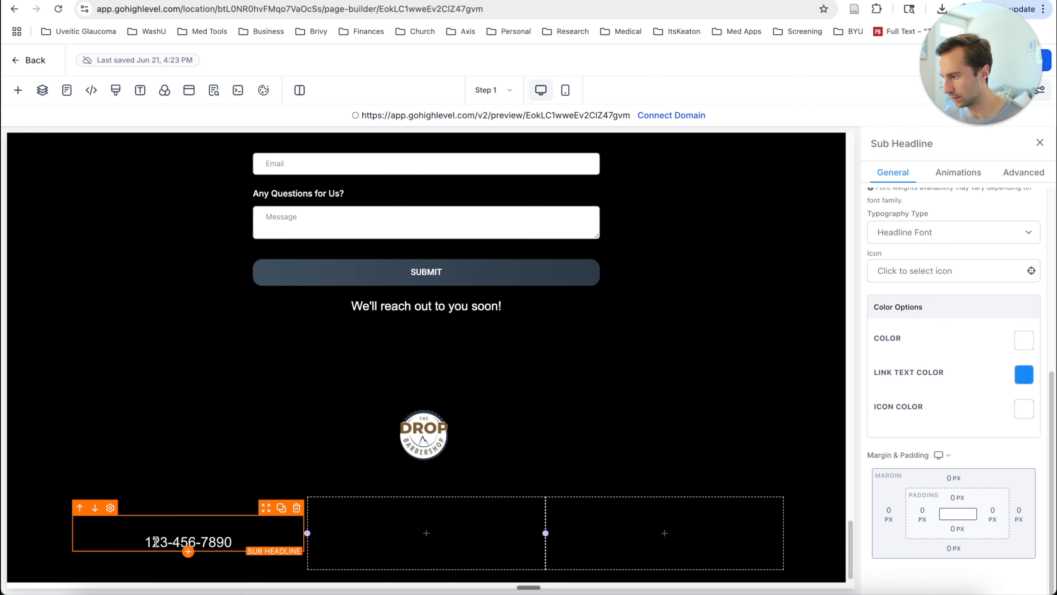
pyautogui.press('BackSpace')
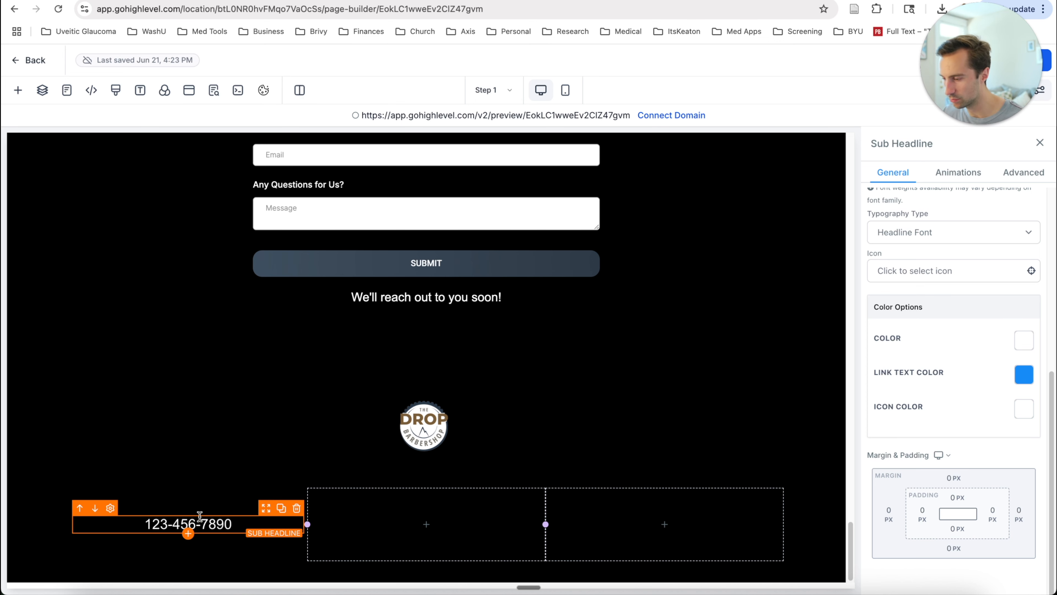
# Give the phone number a phone icon, with the number on the line below it.
pyautogui.moveTo(643, 541)
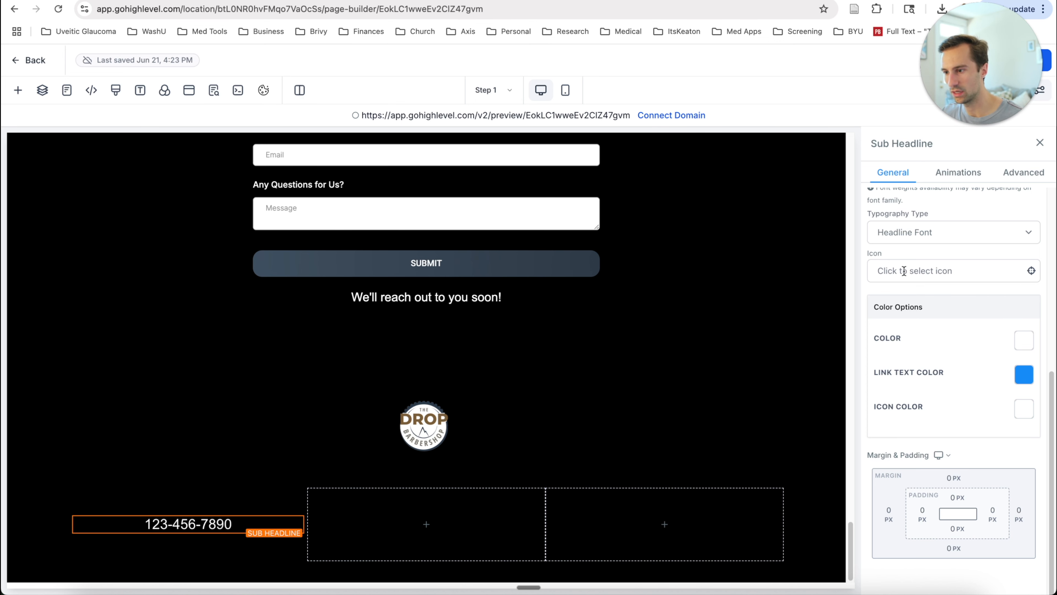
pyautogui.click(942, 271)
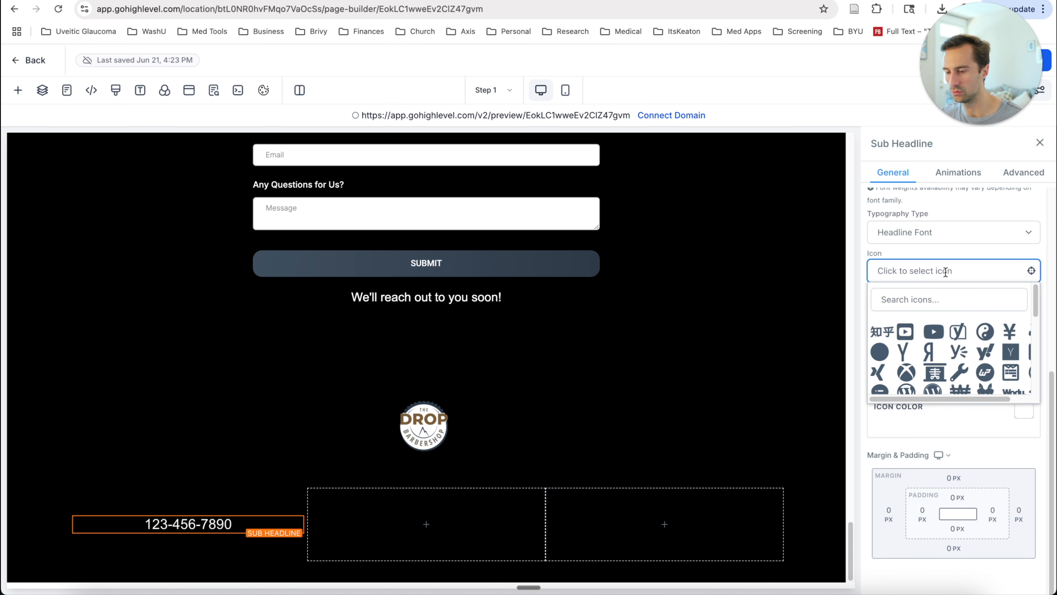
pyautogui.click(966, 272)
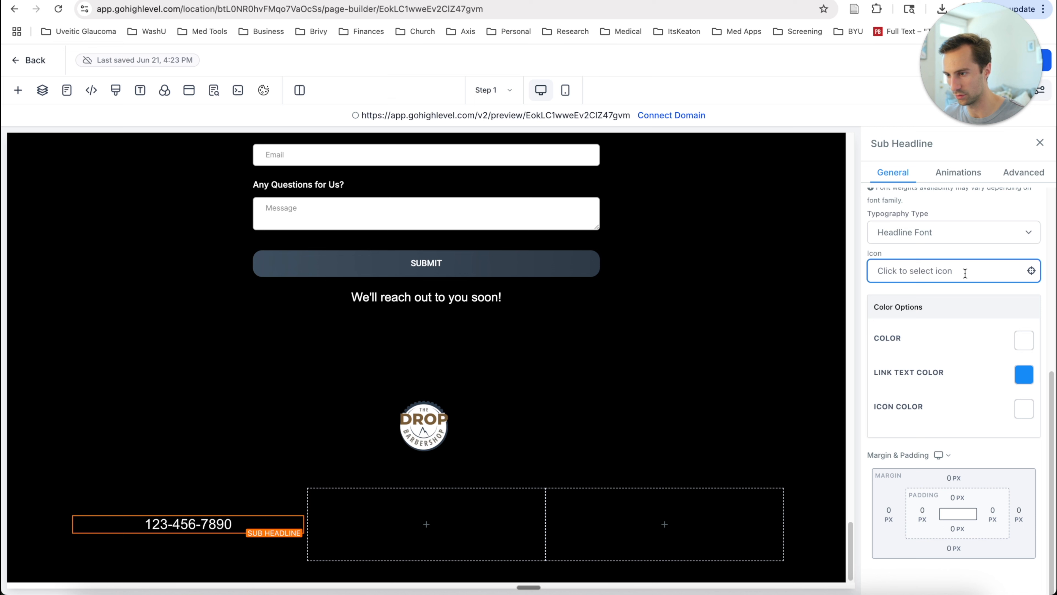
pyautogui.click(965, 273)
pyautogui.click(911, 340)
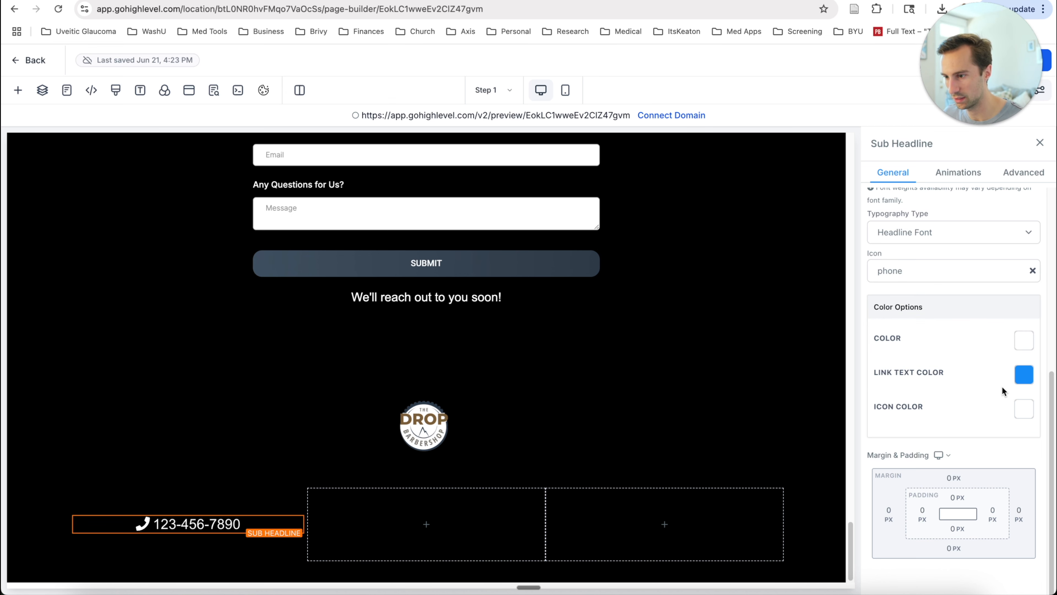
pyautogui.click(1024, 409)
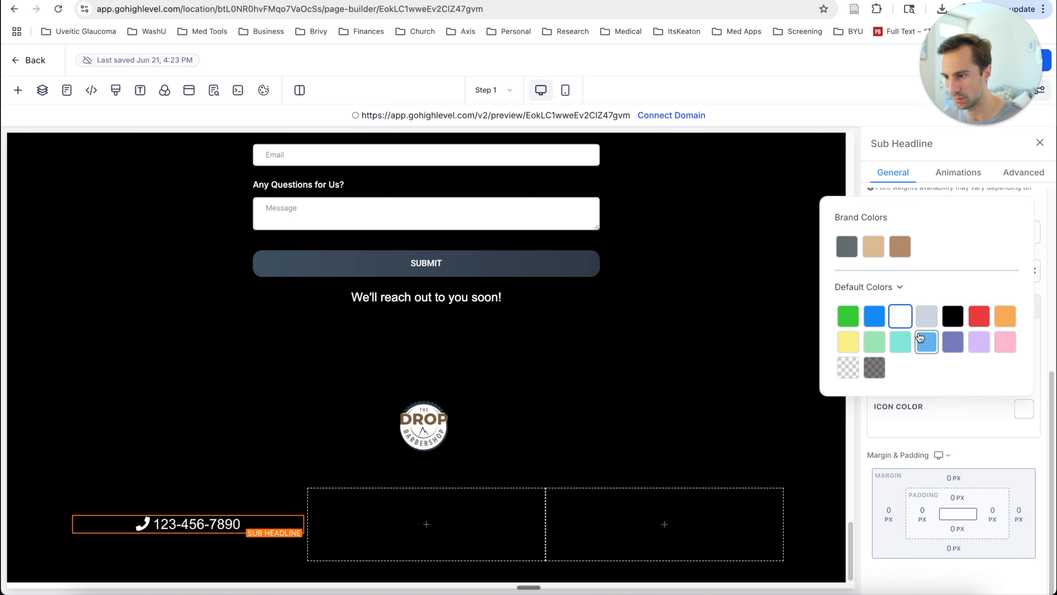
pyautogui.click(954, 412)
pyautogui.click(154, 523)
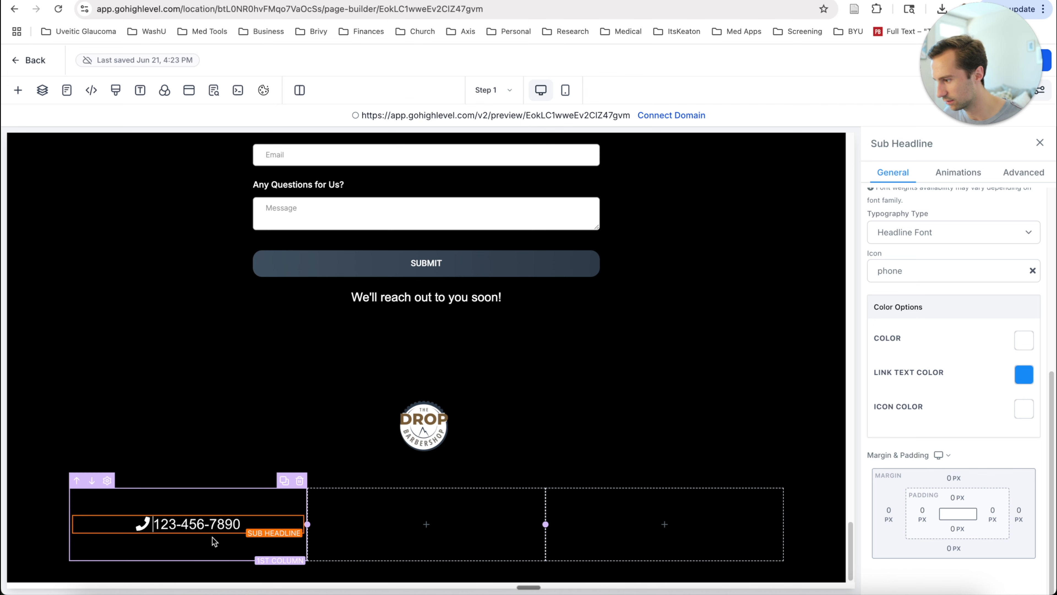
pyautogui.press('Return')
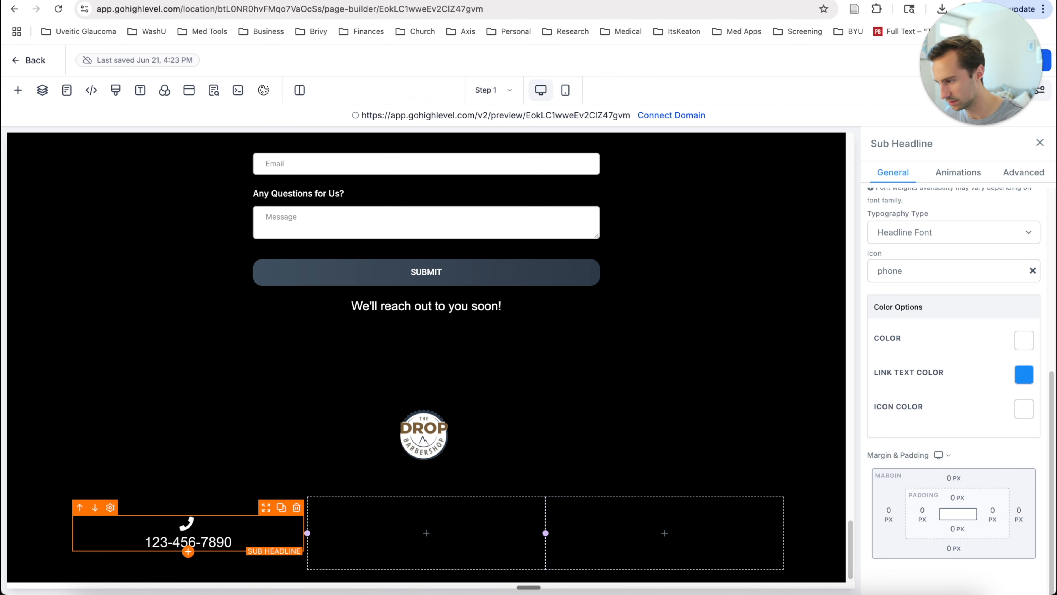
# Link the phone number as a tel: call link.
pyautogui.tripleClick(214, 542)
pyautogui.rightClick(213, 542)
pyautogui.click(210, 542)
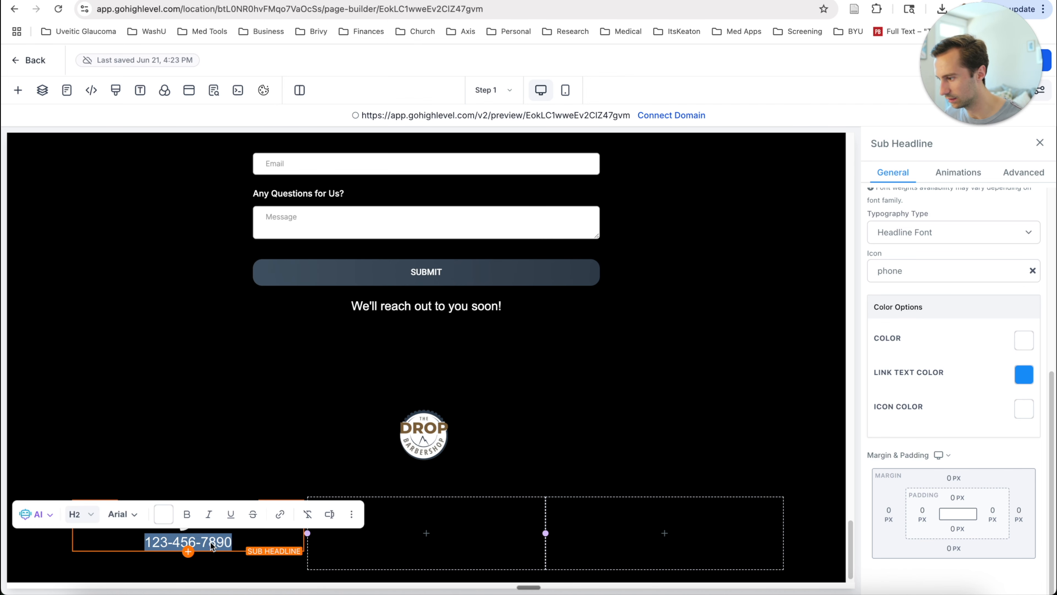
pyautogui.click(279, 514)
pyautogui.write('te')
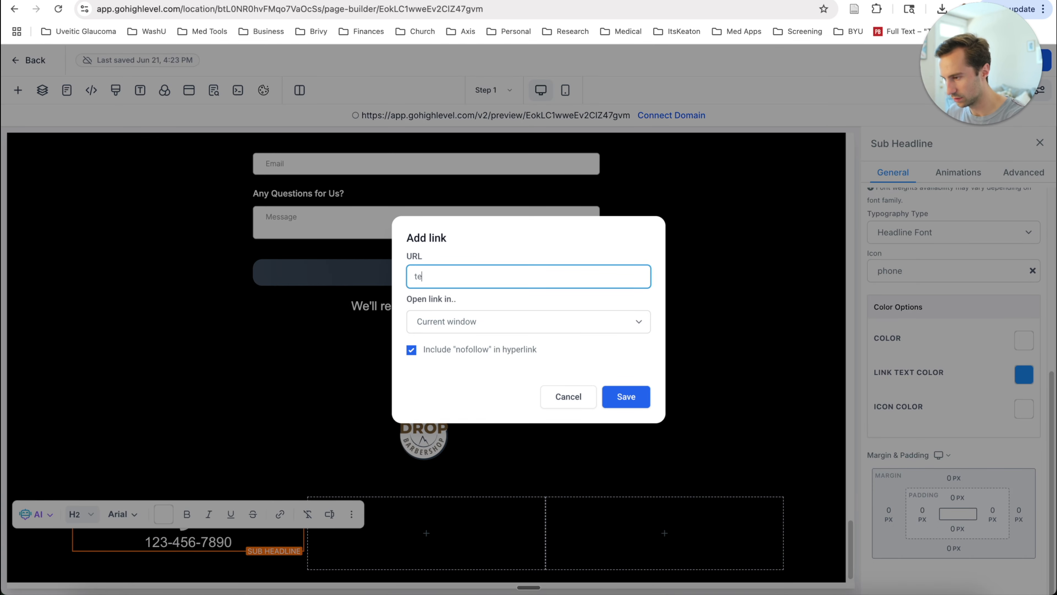
pyautogui.write('l:123-456-7890')
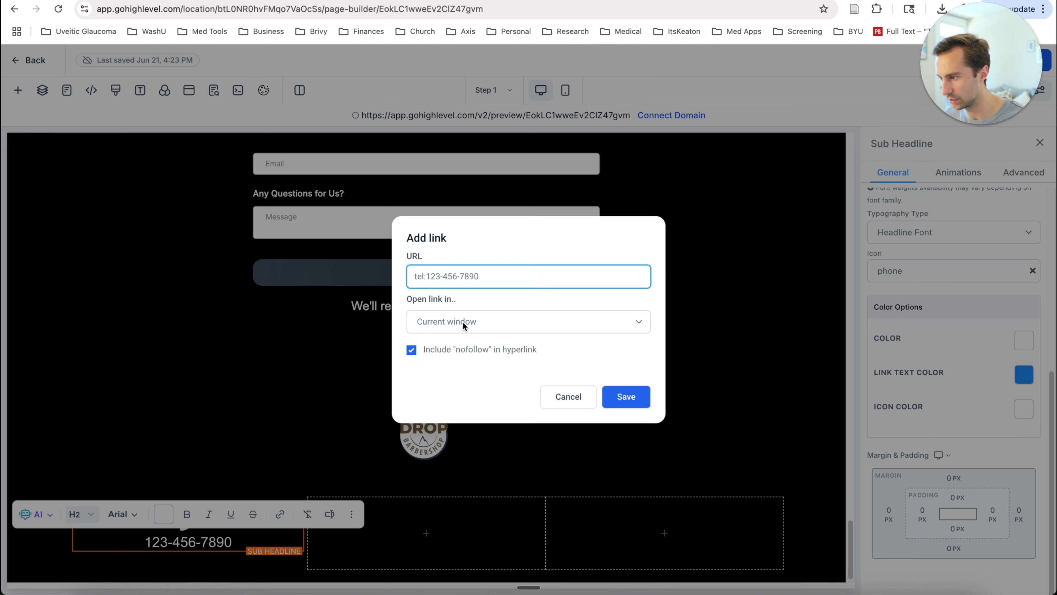
pyautogui.press('Return')
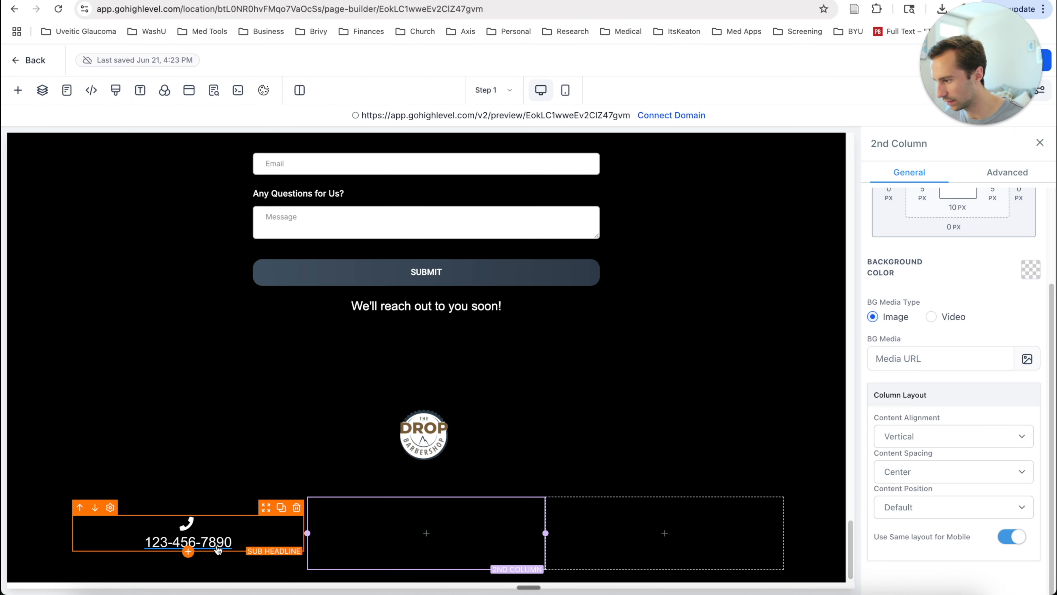
pyautogui.click(217, 541)
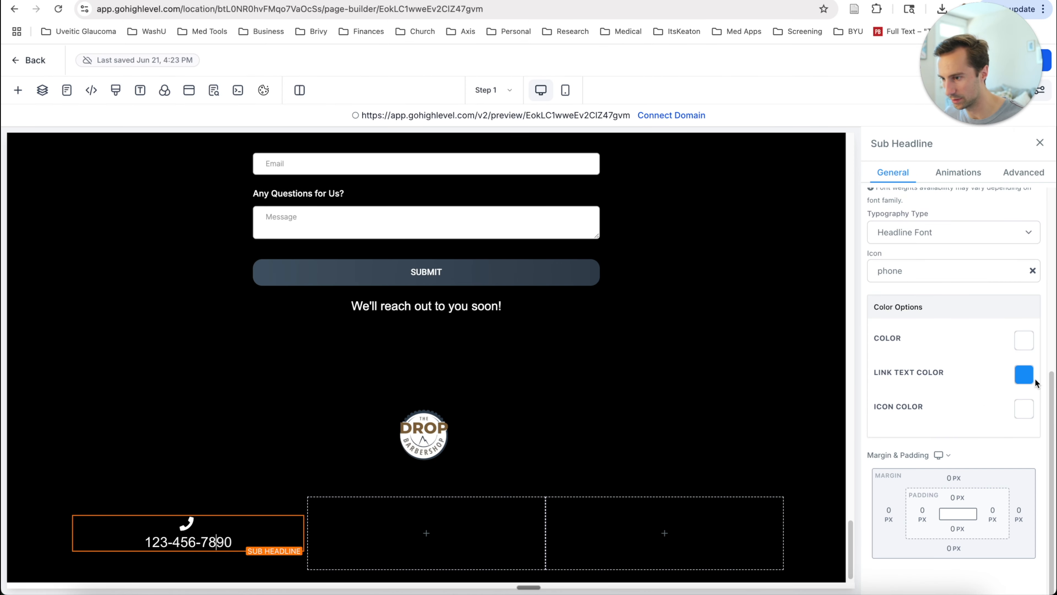
# Set the link text colour to white, compare with the template footer, and duplicate the phone entry.
pyautogui.click(1023, 373)
pyautogui.click(900, 282)
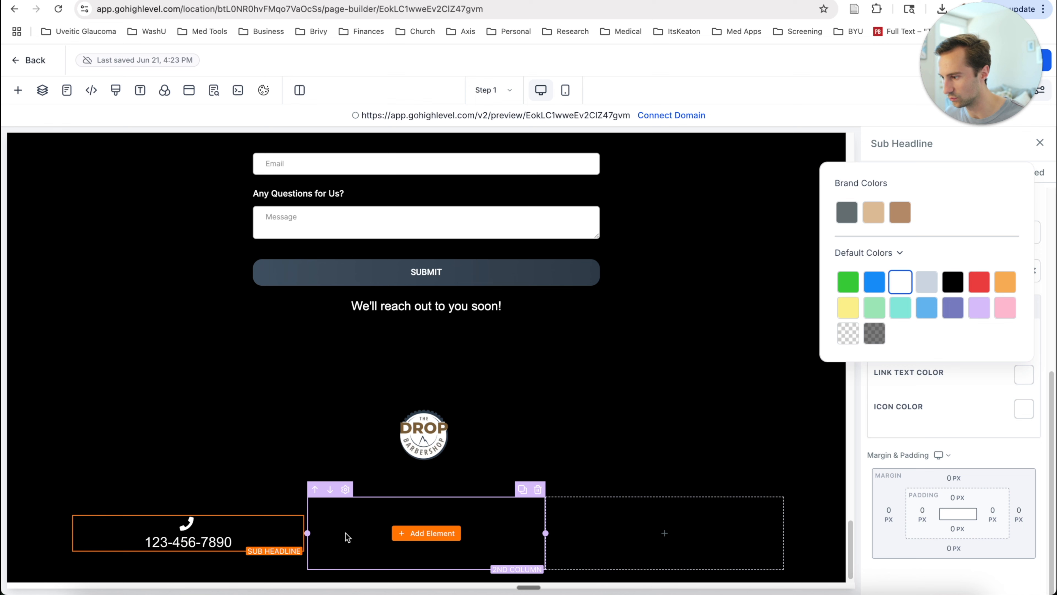
pyautogui.click(366, 540)
pyautogui.click(218, 543)
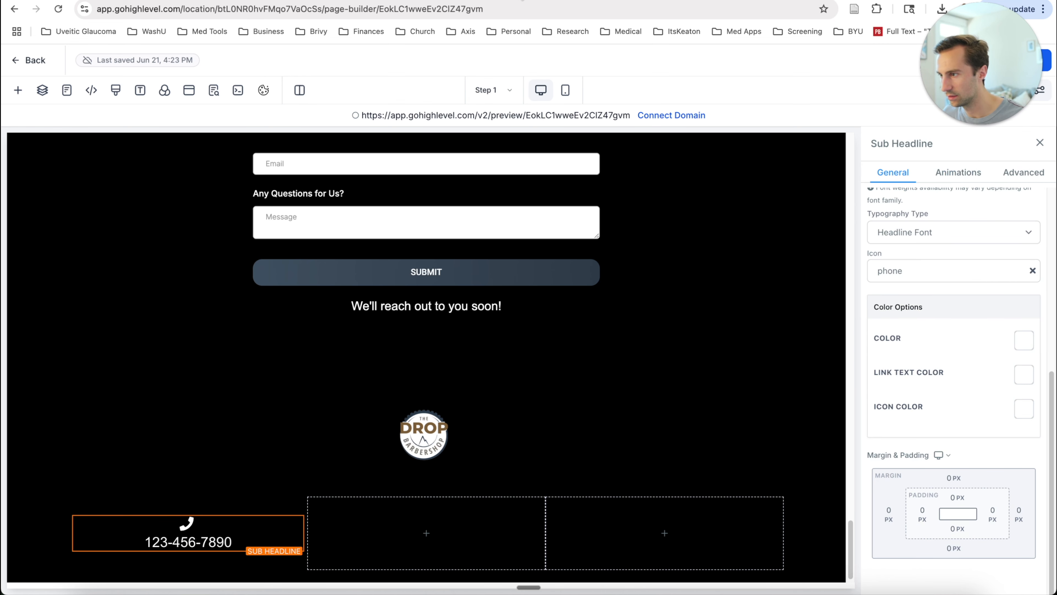
pyautogui.click(525, 1)
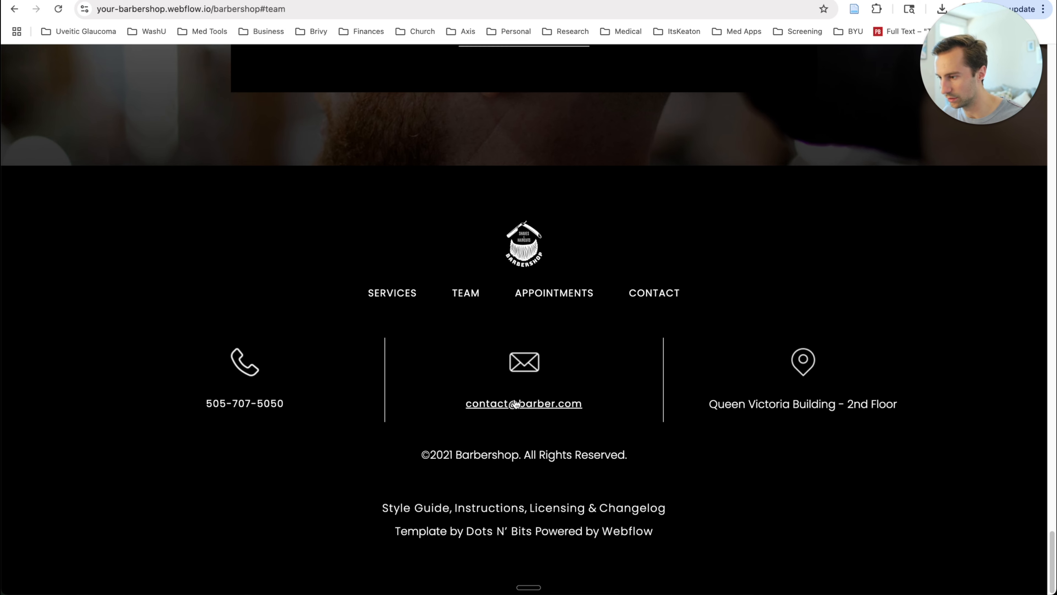
pyautogui.click(118, 1)
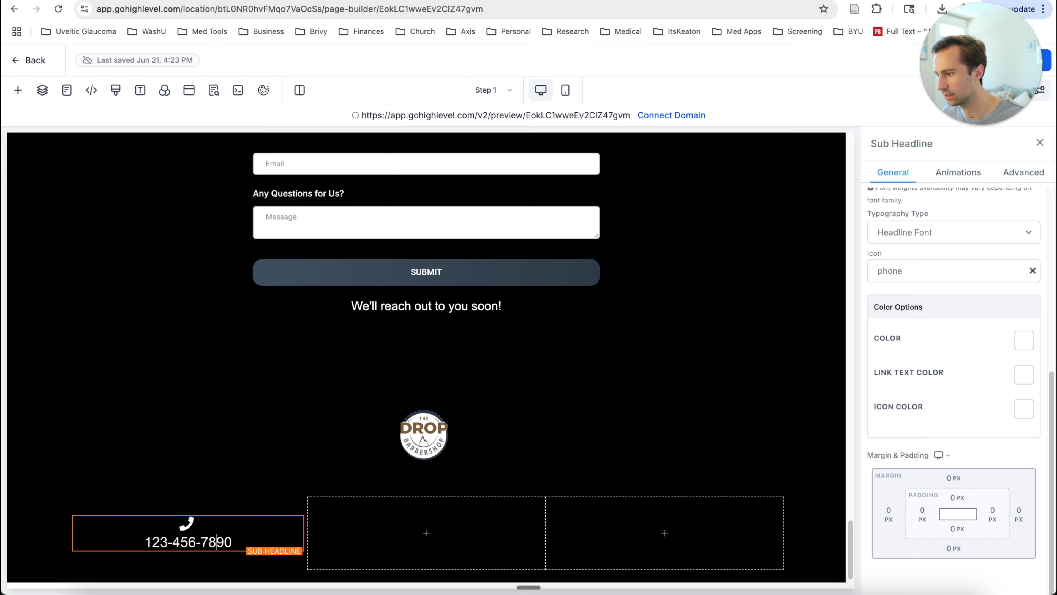
pyautogui.click(281, 507)
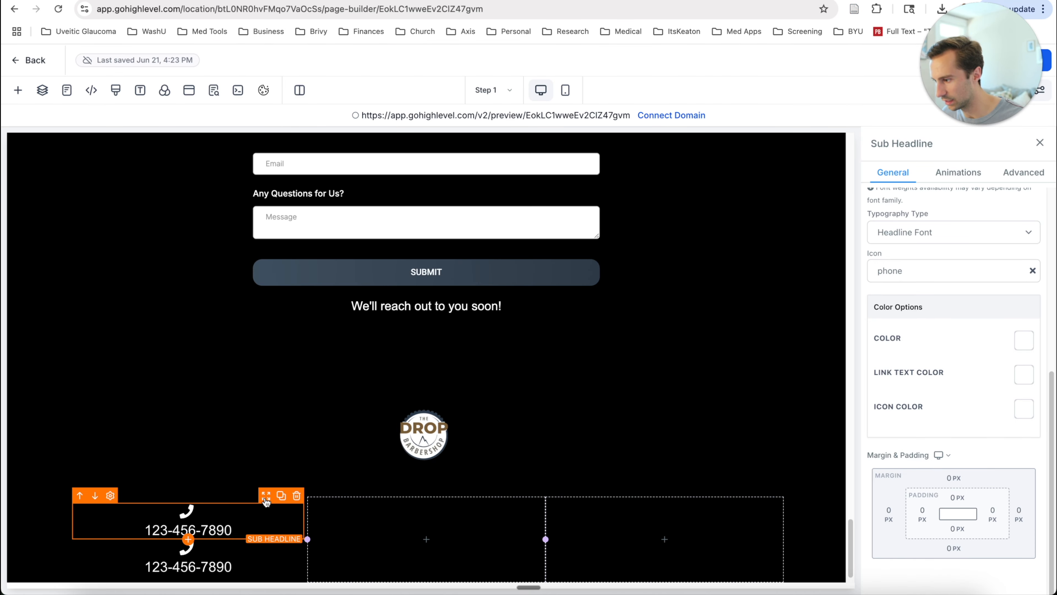
# Move the copy into the middle column as the e-mail entry with an envelope icon.
pyautogui.moveTo(233, 560); pyautogui.dragTo(482, 498)
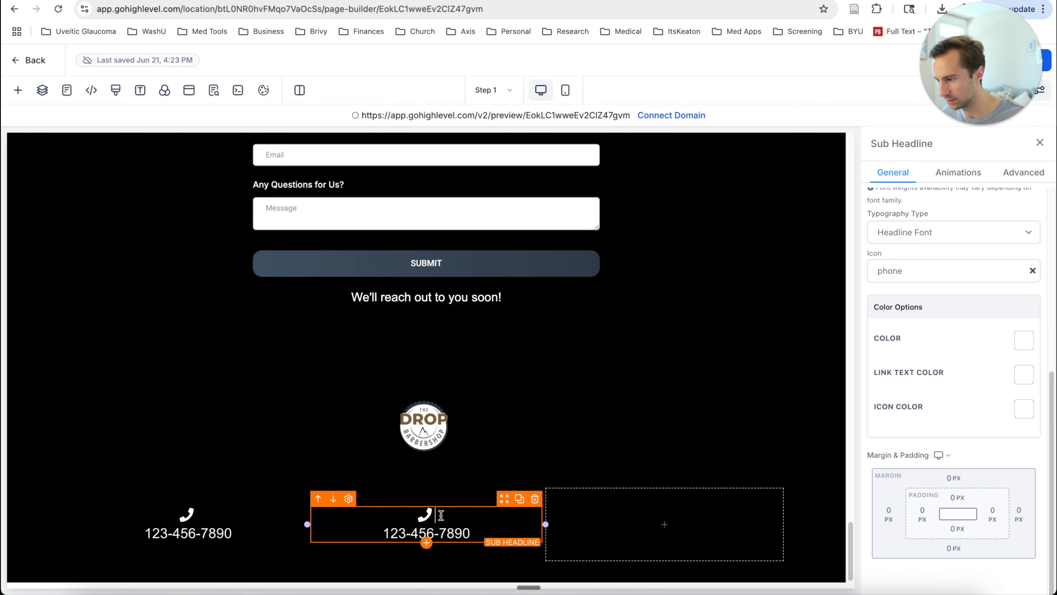
pyautogui.doubleClick(479, 528)
pyautogui.click(480, 527)
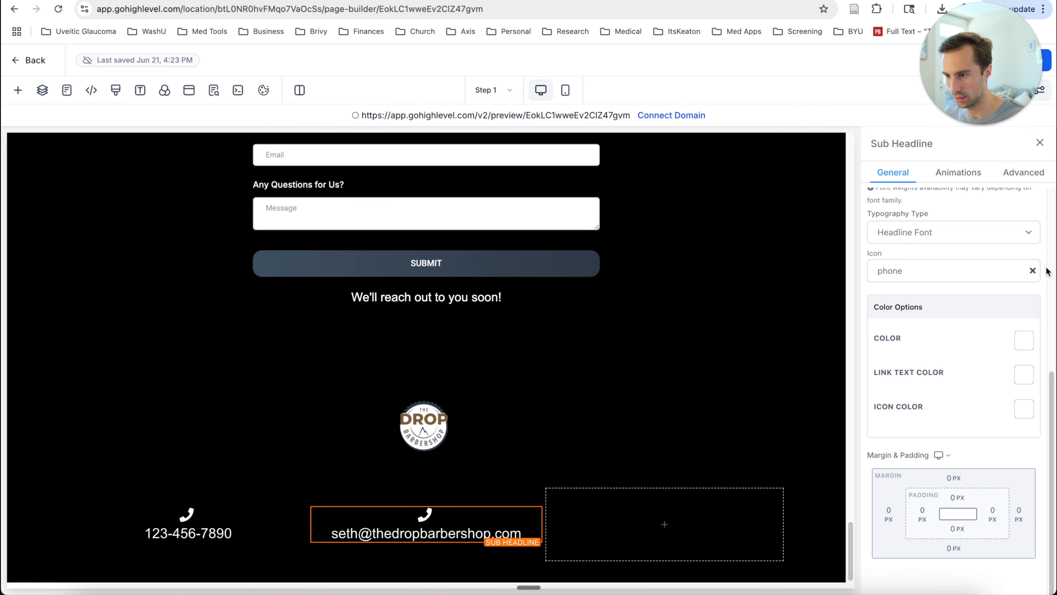
pyautogui.click(1033, 270)
pyautogui.click(967, 271)
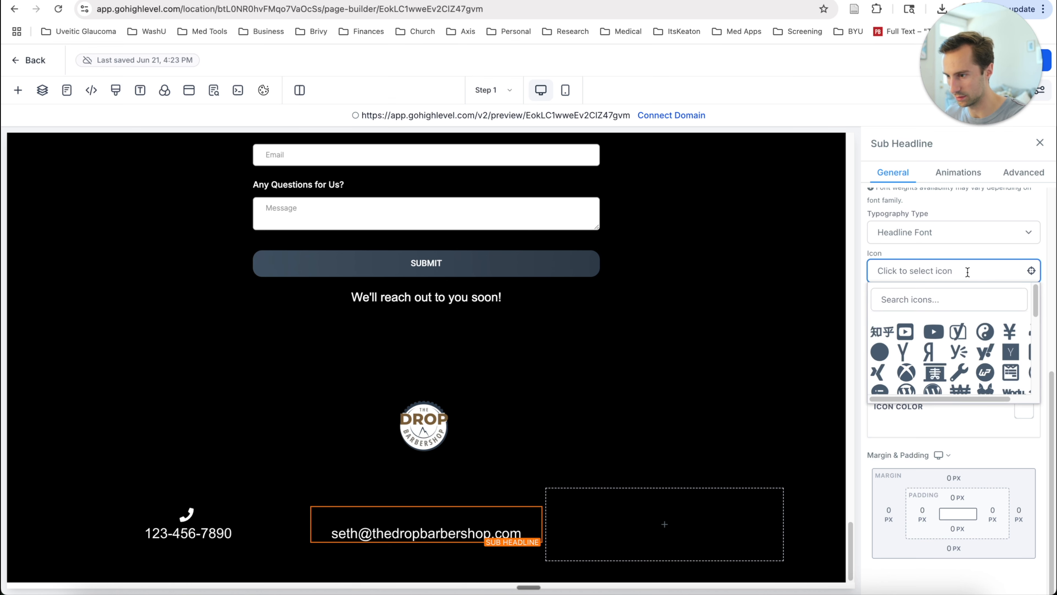
pyautogui.write('email')
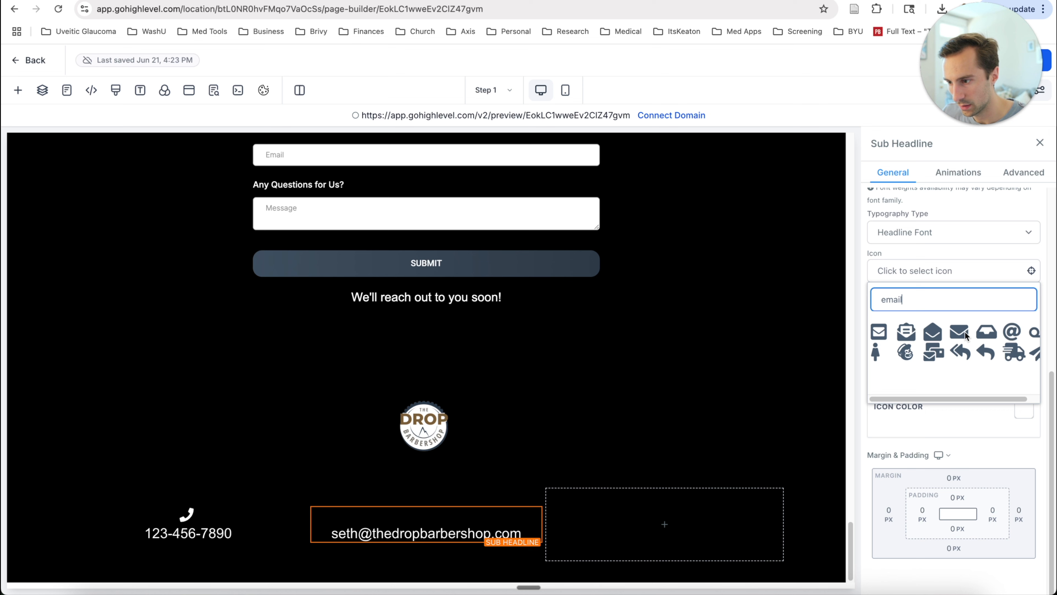
pyautogui.click(963, 332)
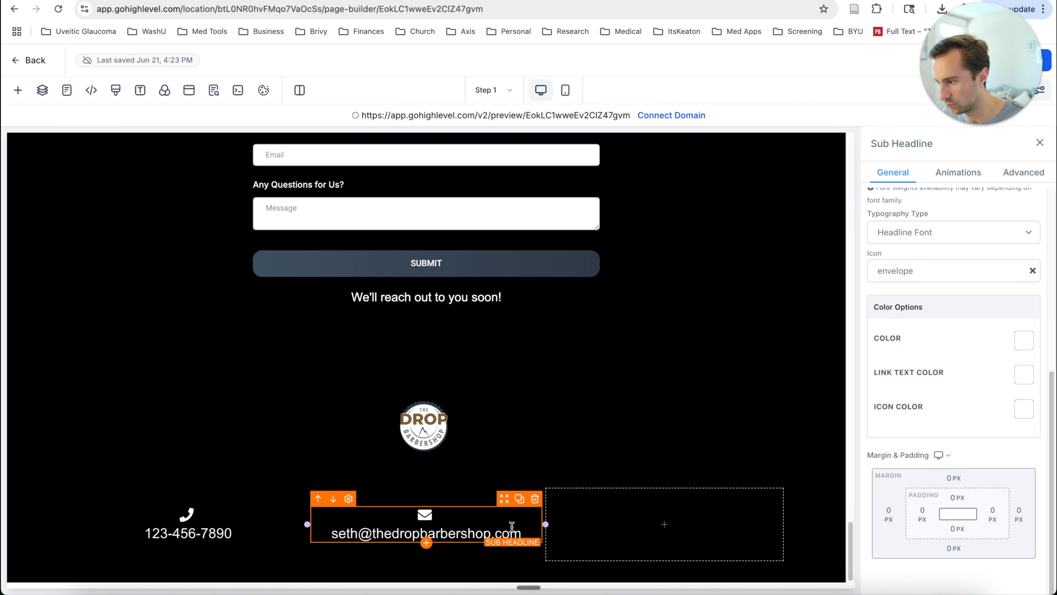
# Link the e-mail text with a mailto: link to the shop's address.
pyautogui.tripleClick(488, 534)
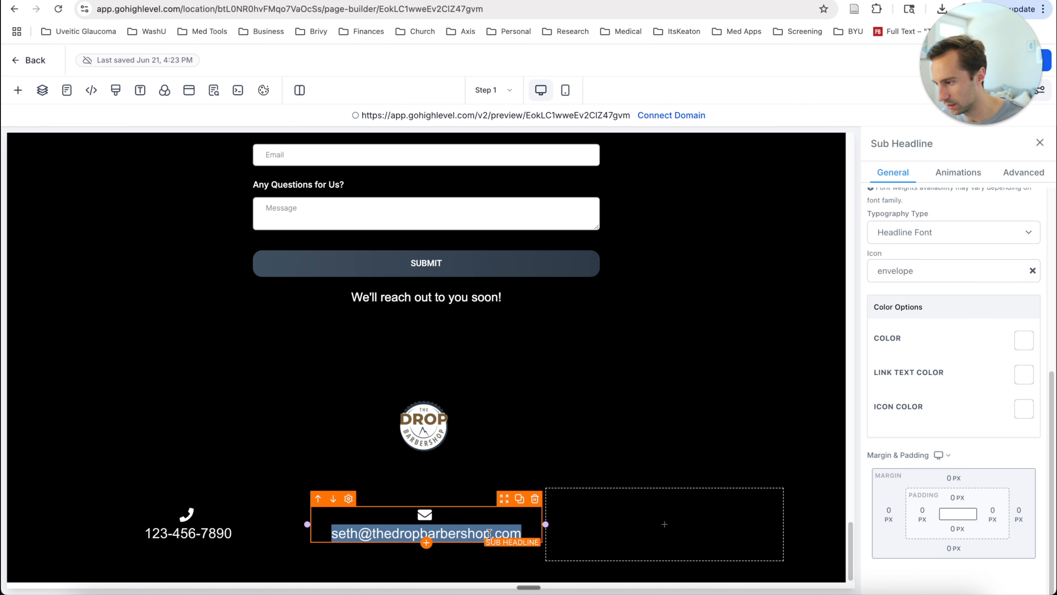
pyautogui.click(518, 560)
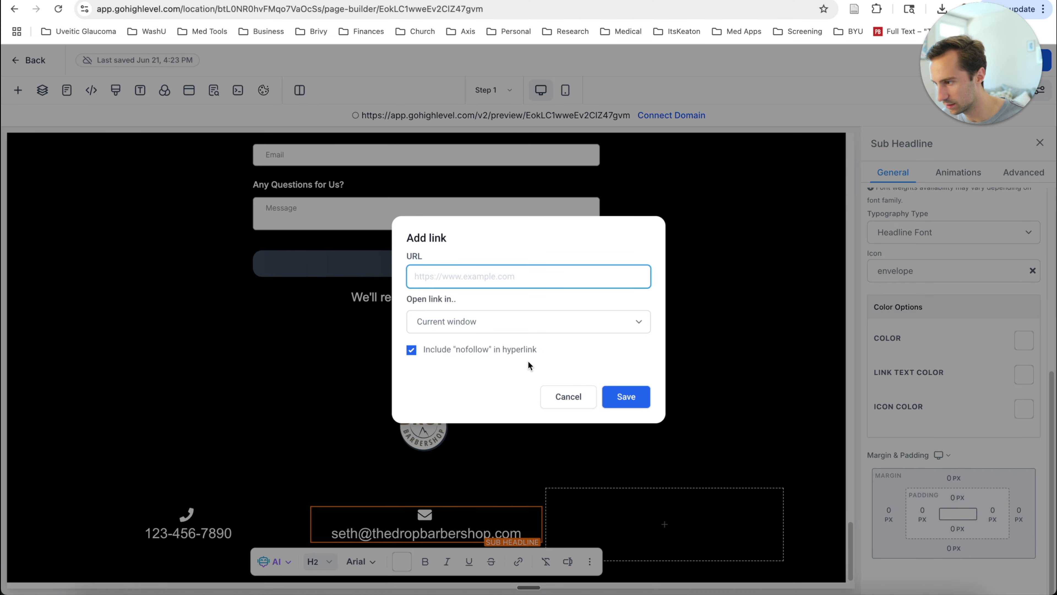
pyautogui.write('mailto')
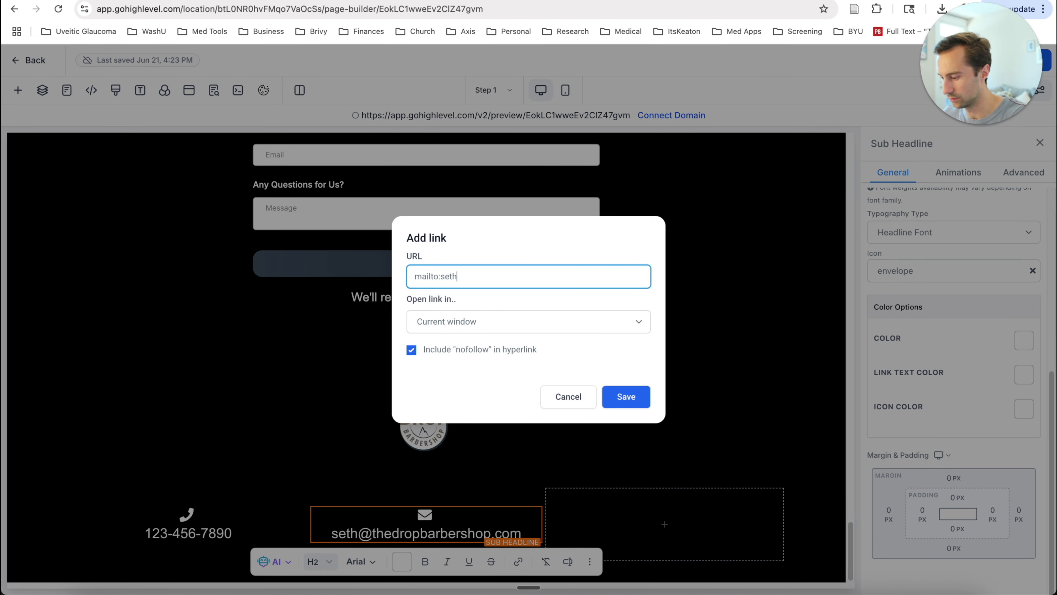
pyautogui.write(':seth')
pyautogui.press('super+v')
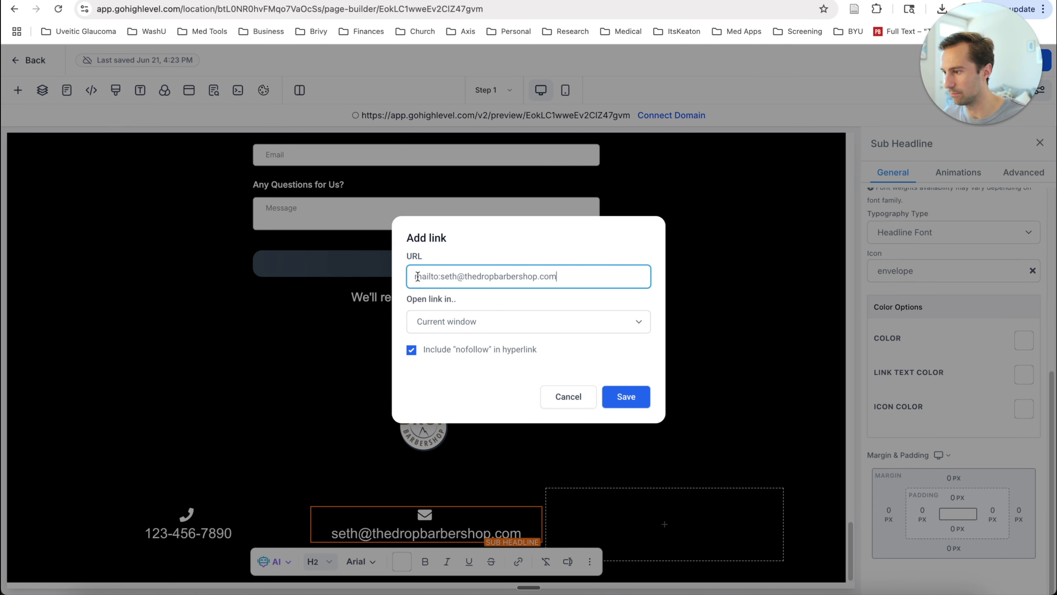
pyautogui.click(613, 390)
# Duplicate the e-mail entry into the third column and give it a map-marker icon.
pyautogui.click(617, 522)
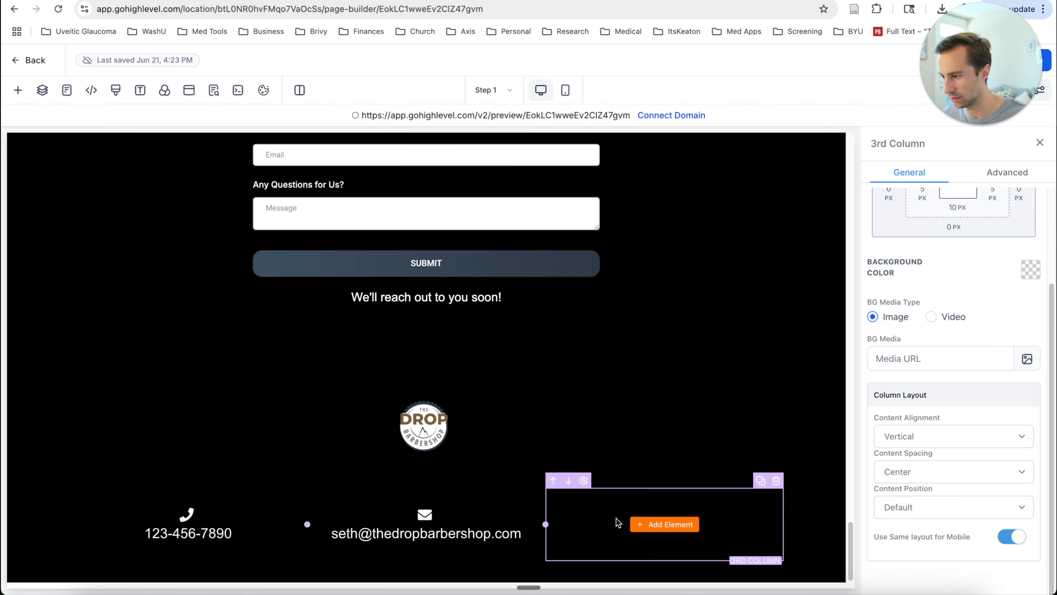
pyautogui.click(691, 1)
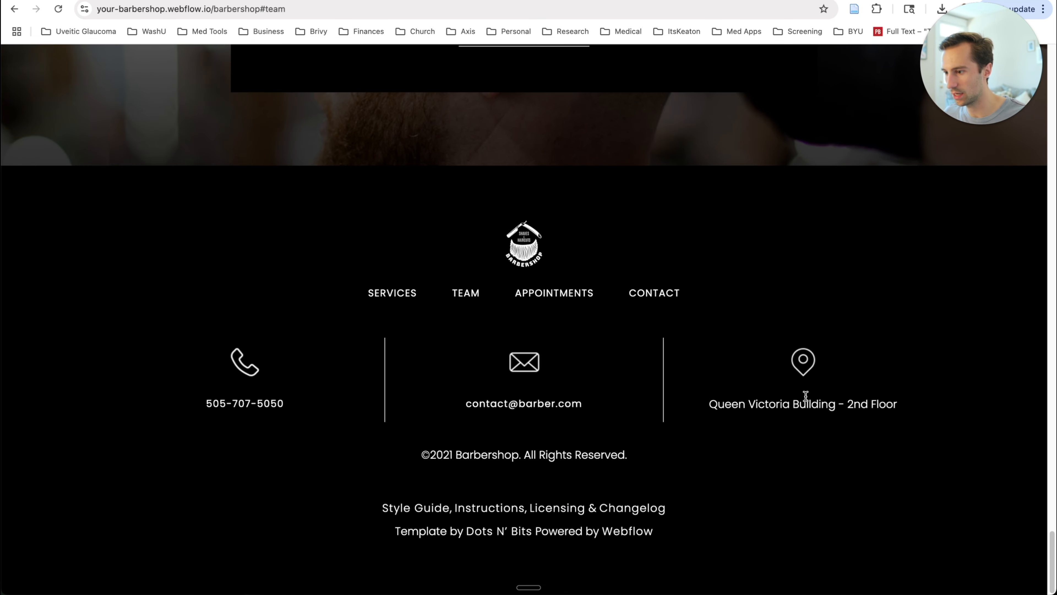
pyautogui.click(155, 1)
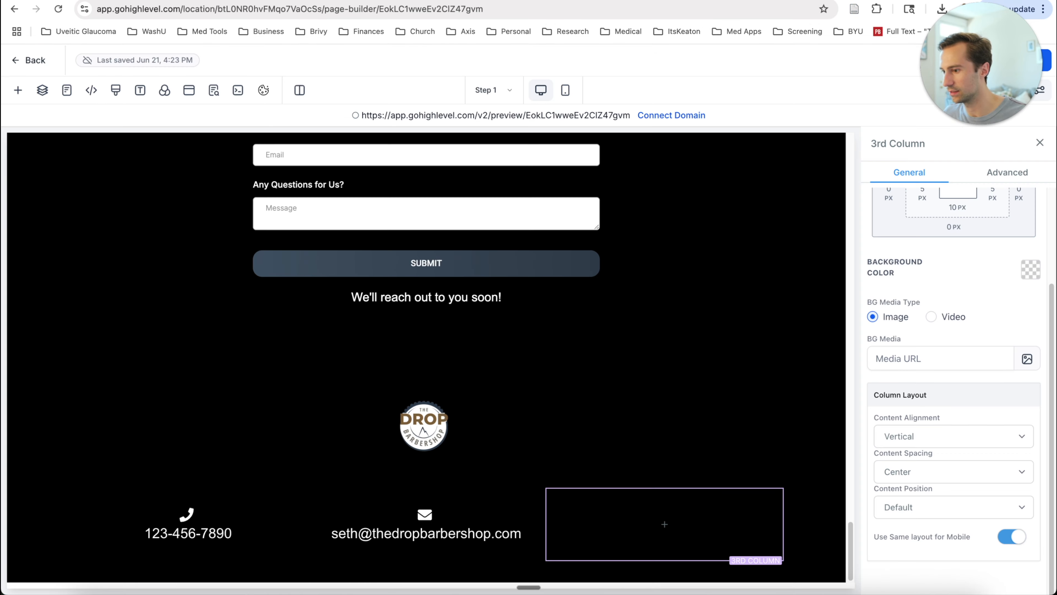
pyautogui.click(521, 510)
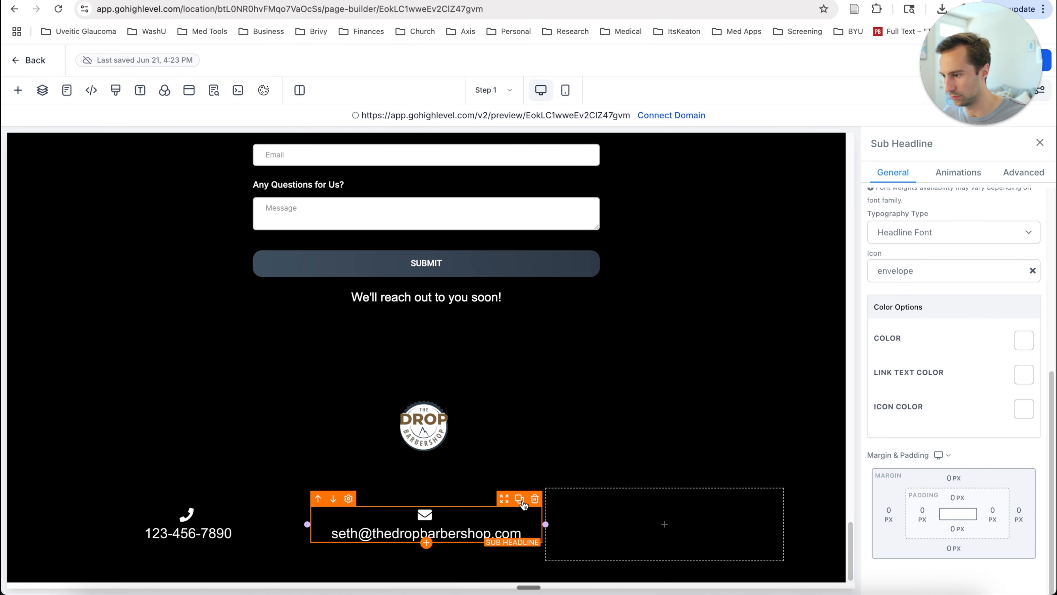
pyautogui.click(521, 501)
pyautogui.moveTo(507, 494); pyautogui.dragTo(733, 493)
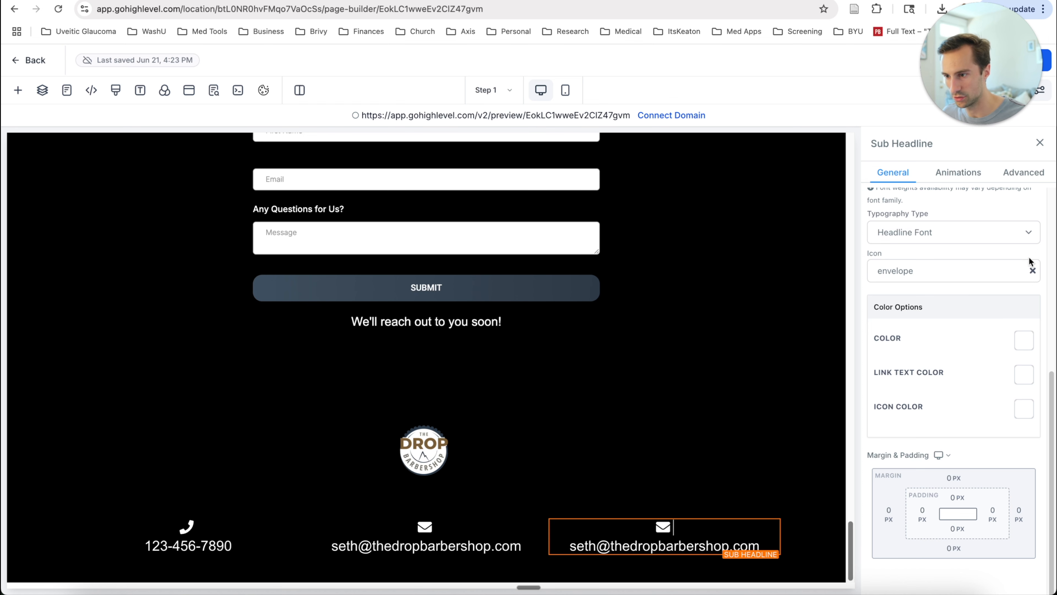
pyautogui.click(1031, 271)
pyautogui.click(991, 273)
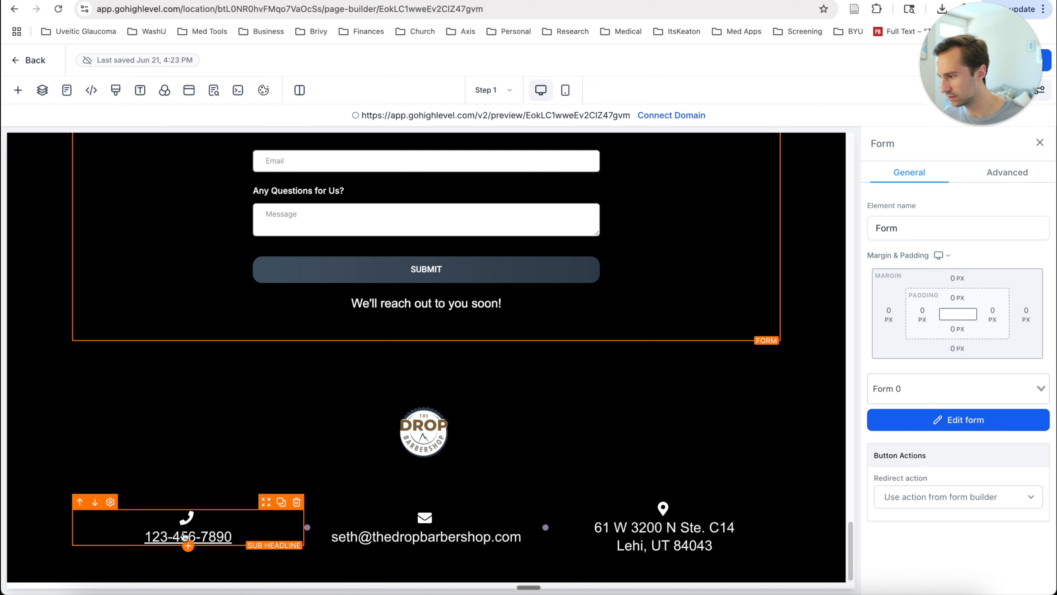
# Copy the template footer's copyright line and open the row choices below the contact columns.
pyautogui.click(204, 518)
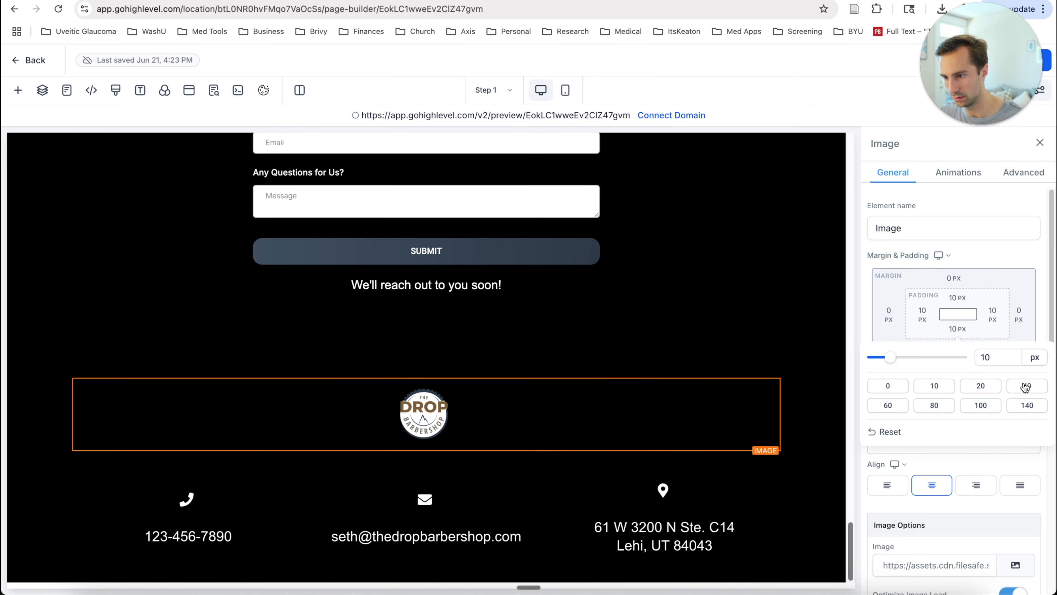
pyautogui.click(710, 317)
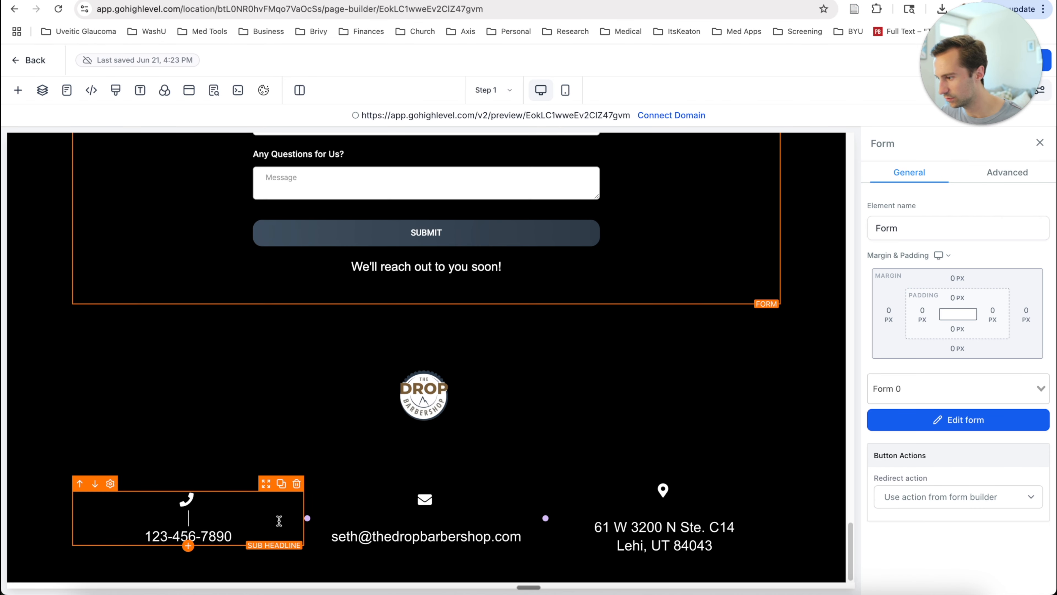
pyautogui.click(279, 520)
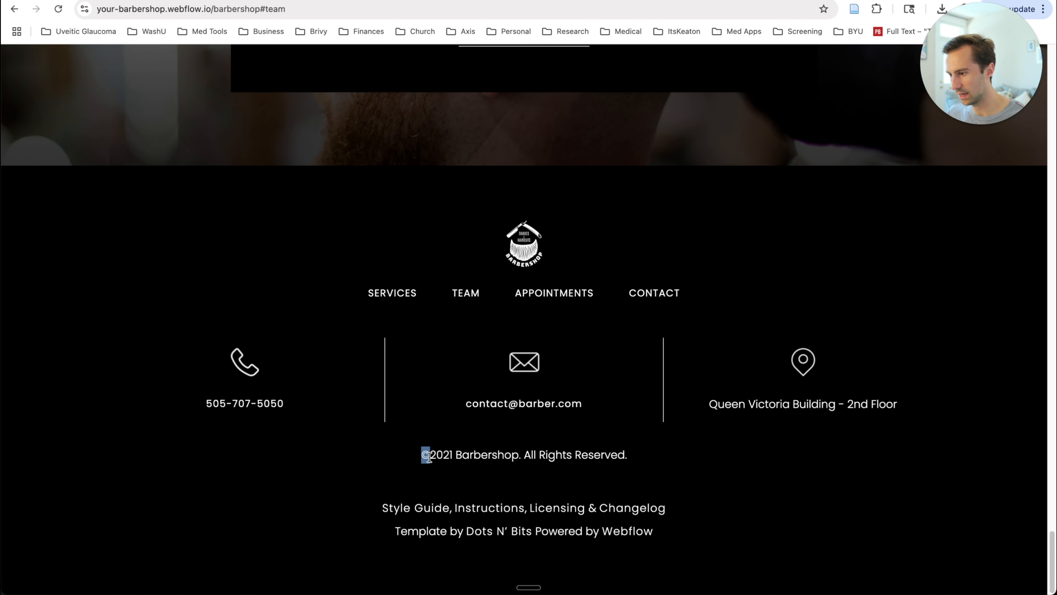
pyautogui.moveTo(428, 457); pyautogui.dragTo(643, 469)
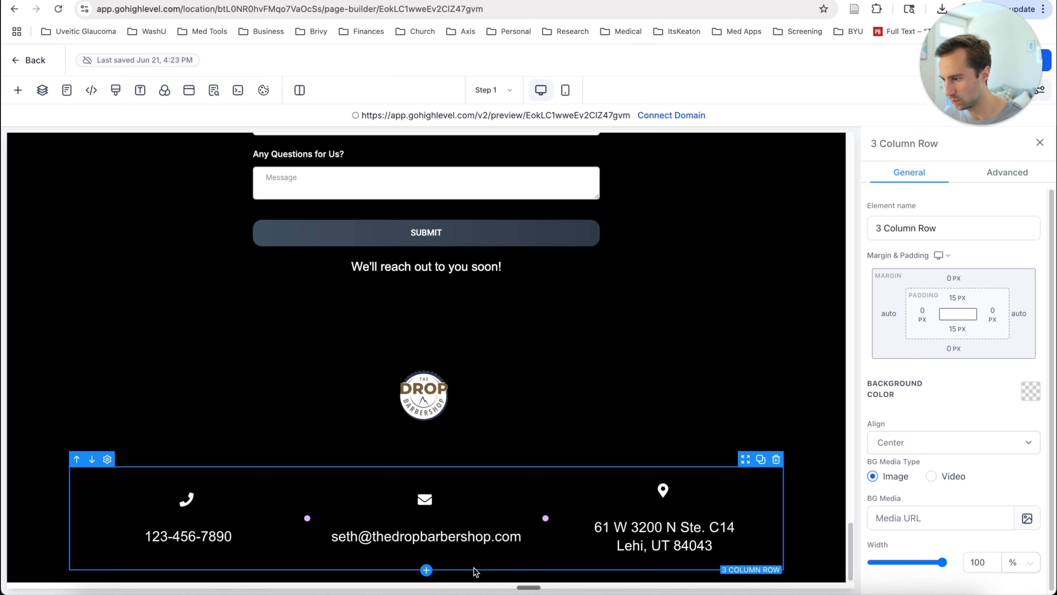
pyautogui.click(428, 570)
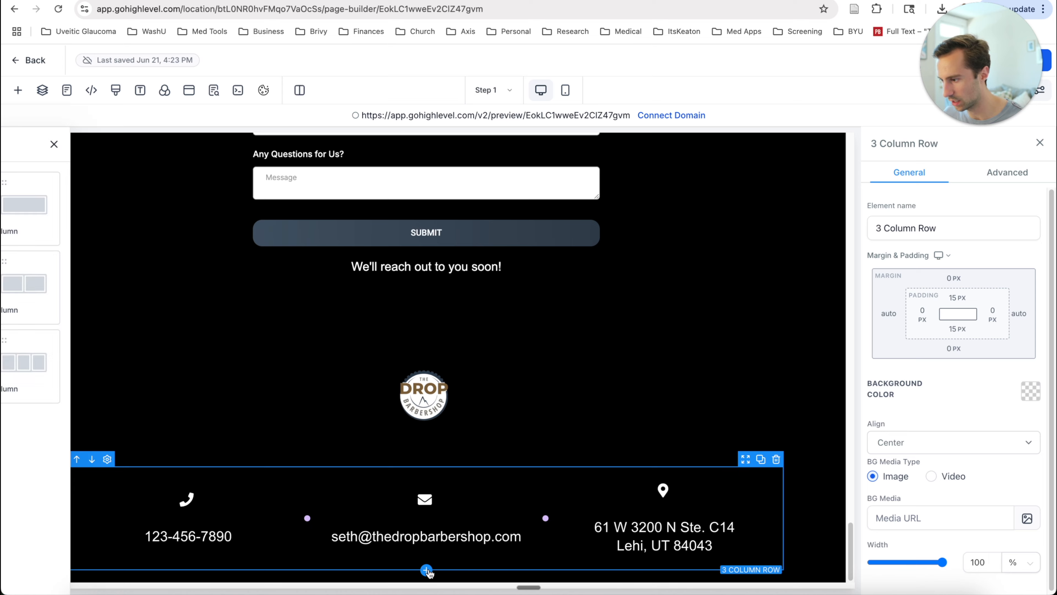
# Add a one-column row with a white sub-headline and remove its hard-coded year.
pyautogui.click(63, 204)
pyautogui.scroll(-2, 415, 458)
pyautogui.click(432, 516)
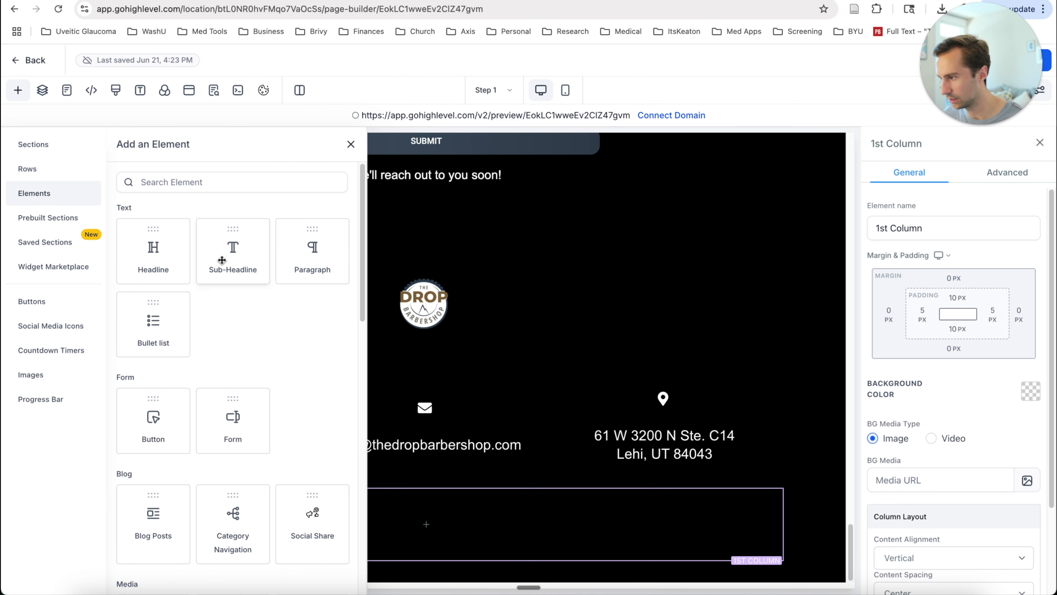
pyautogui.click(220, 264)
pyautogui.doubleClick(419, 546)
pyautogui.tripleClick(419, 548)
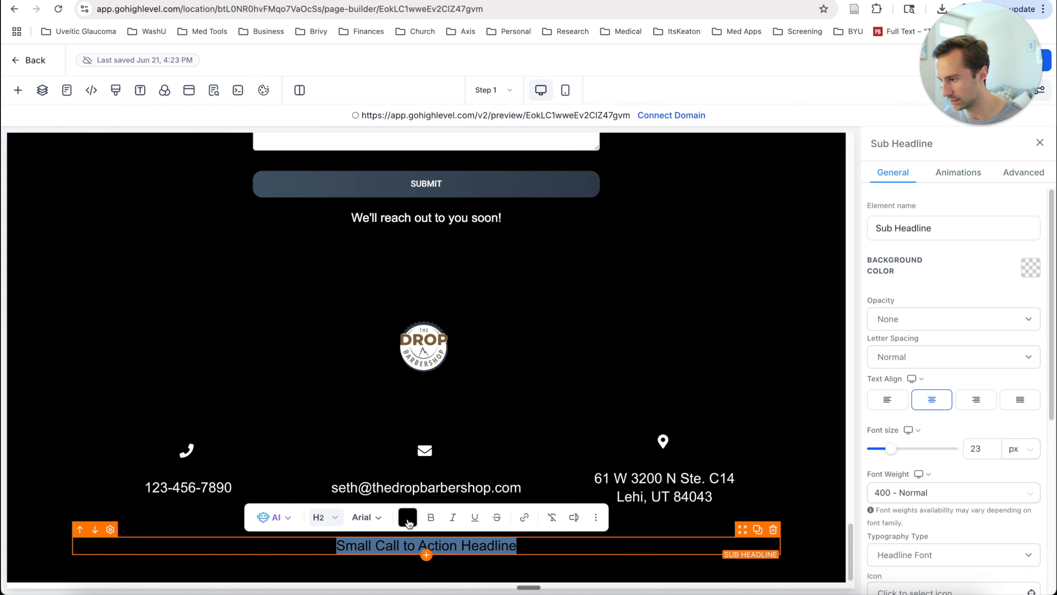
pyautogui.click(408, 519)
pyautogui.click(477, 425)
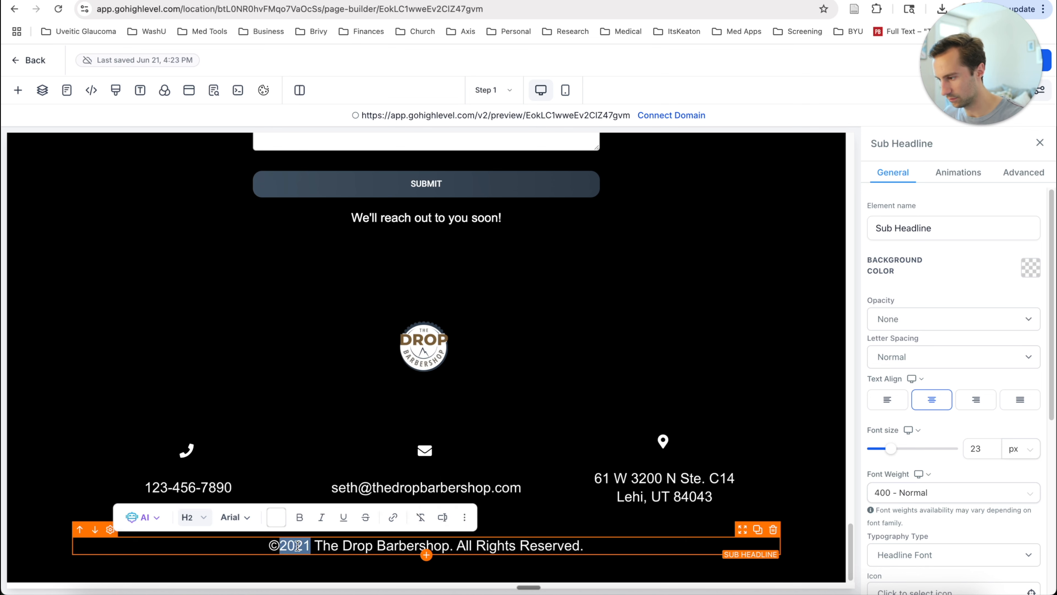
pyautogui.press('Right')
pyautogui.press('BackSpace')
pyautogui.press('BackSpace')
pyautogui.press('BackSpace')
pyautogui.press('BackSpace')
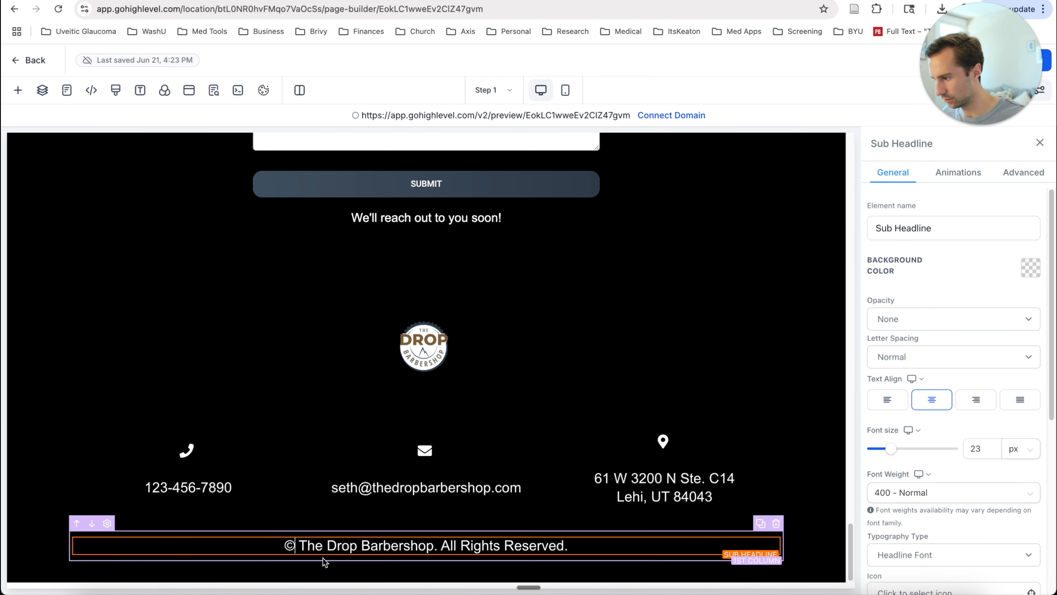
# Finish the white line as '©{{right_now.year}} The Drop Barbershop. All Rights Reserved.'.
pyautogui.click(321, 546)
pyautogui.doubleClick(318, 544)
pyautogui.tripleClick(318, 545)
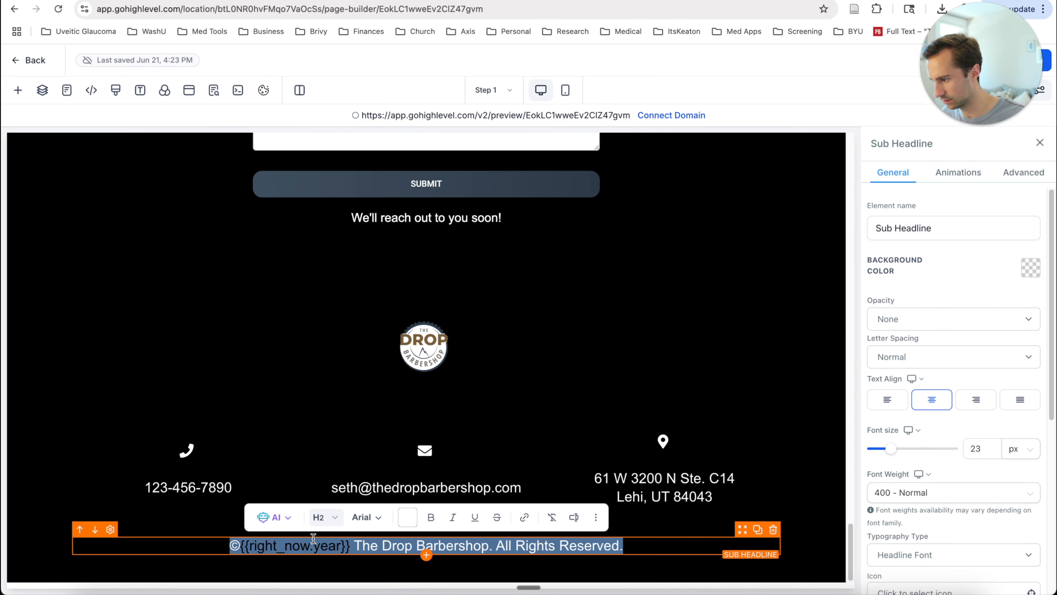
pyautogui.click(408, 518)
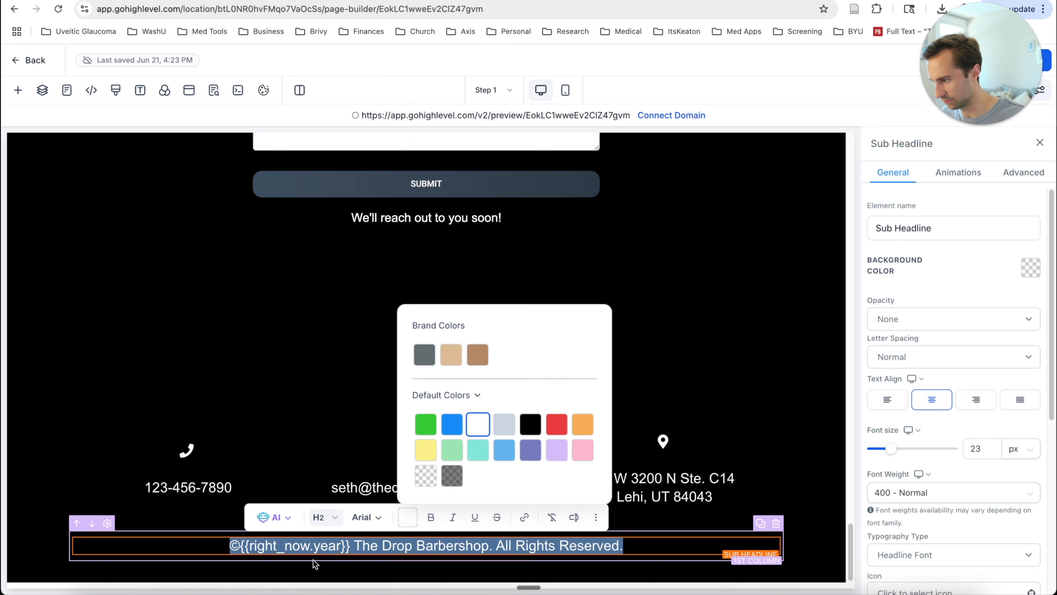
pyautogui.click(278, 545)
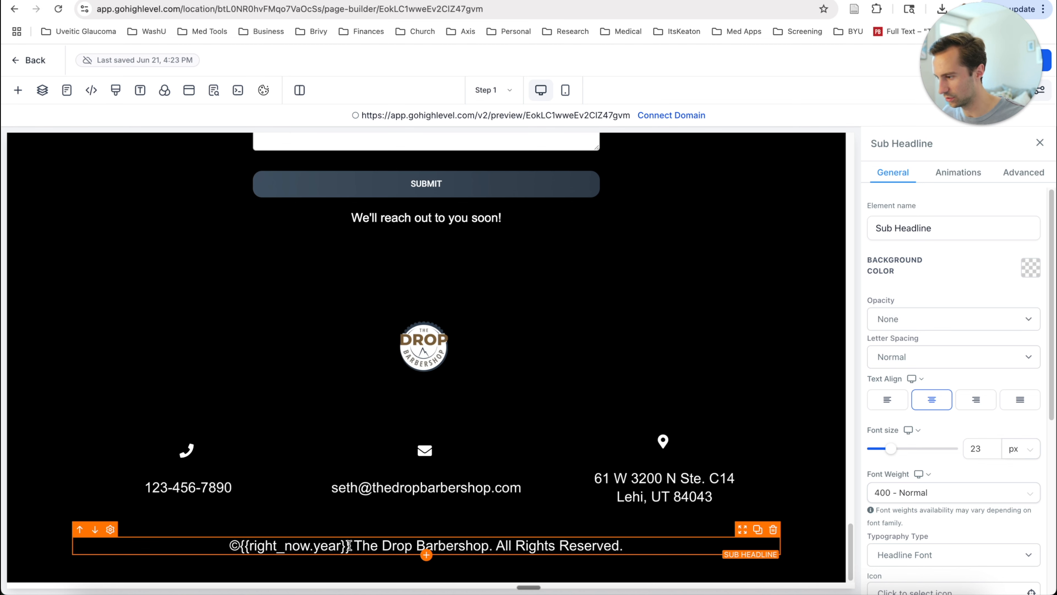
pyautogui.click(589, 368)
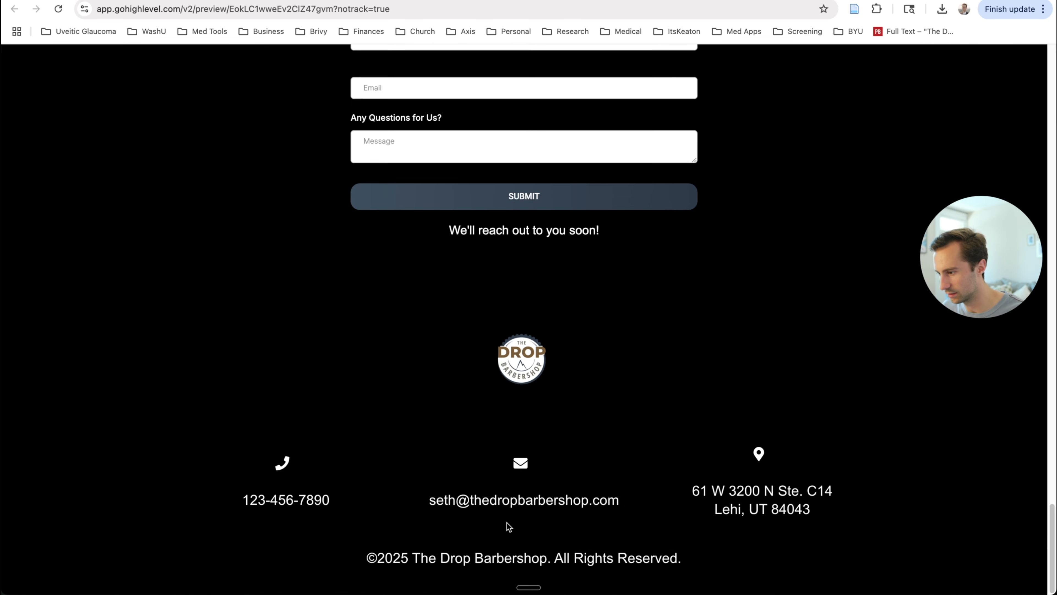
# In the preview, confirm the copyright shows 2025 and test-submit the contact form.
pyautogui.doubleClick(401, 557)
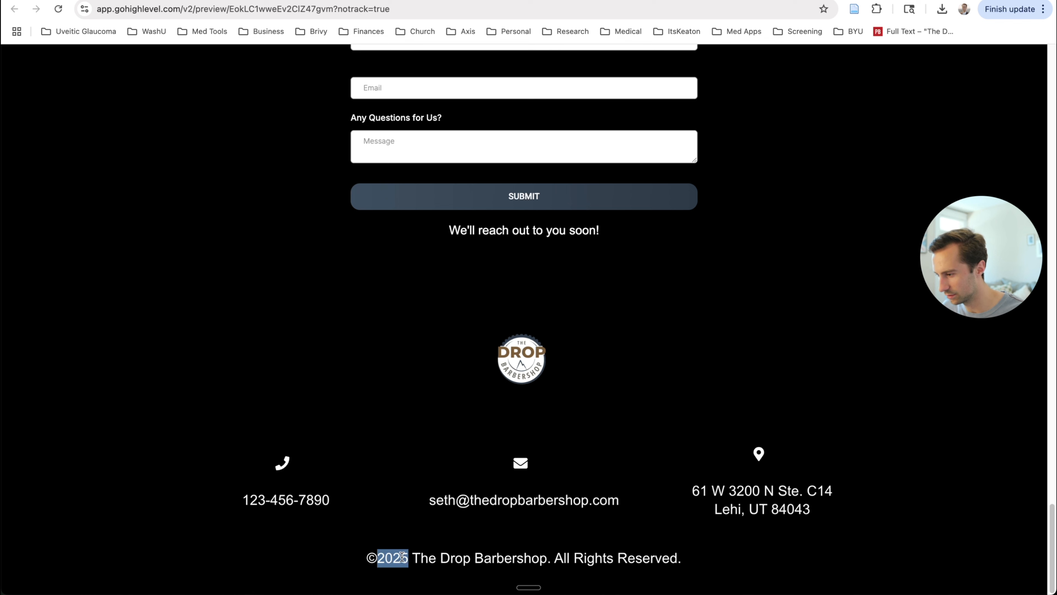
pyautogui.click(583, 523)
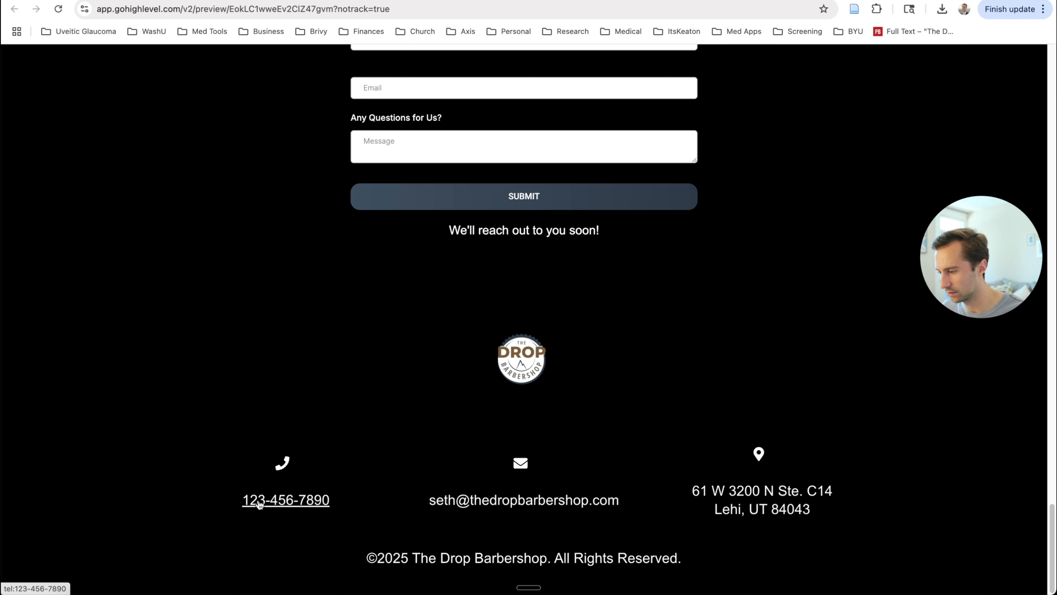
pyautogui.click(560, 207)
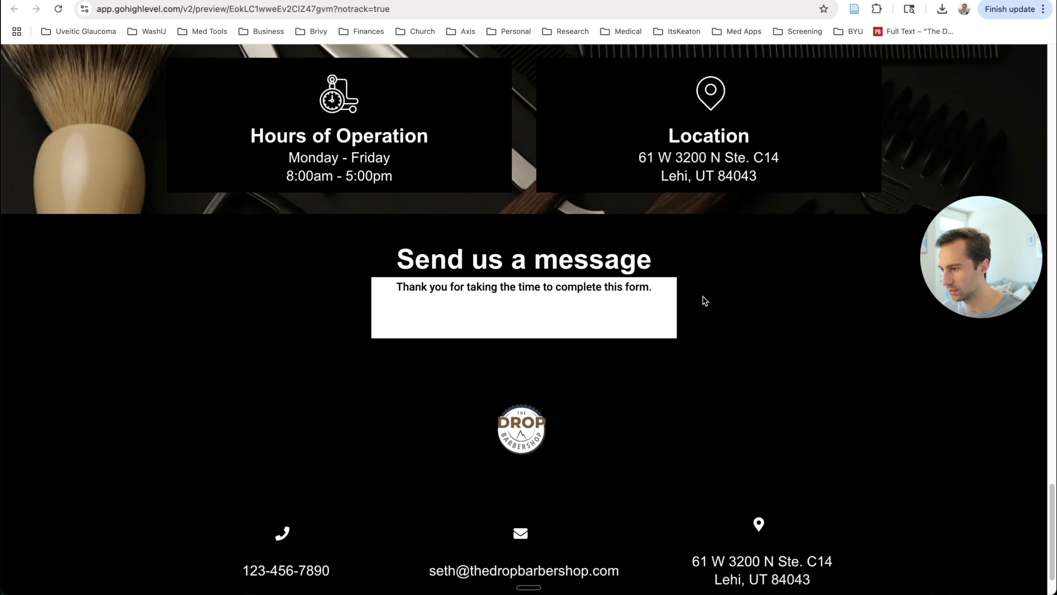
pyautogui.scroll(15, 705, 300)
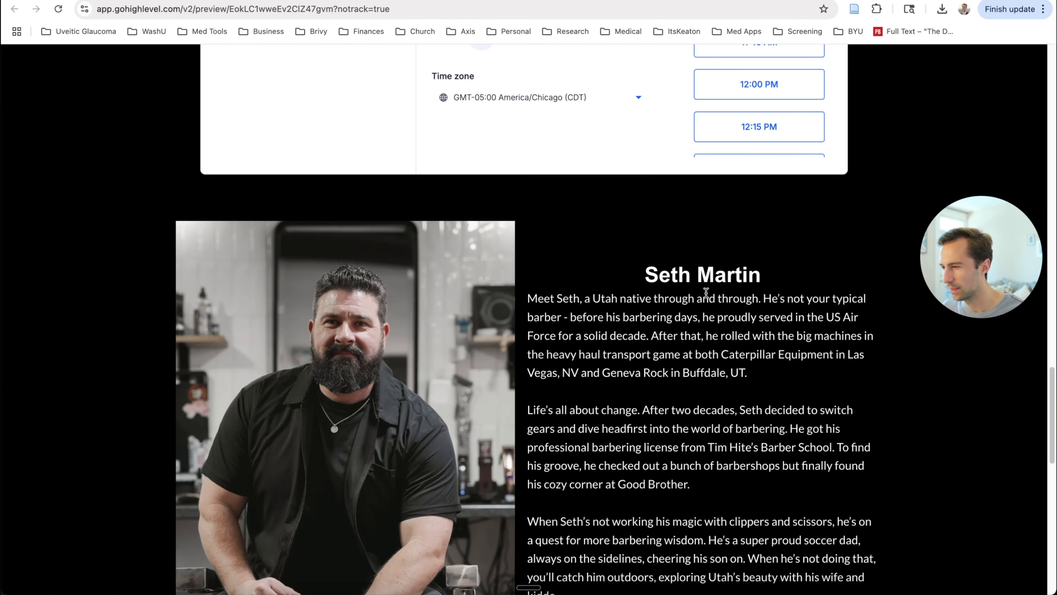
pyautogui.scroll(20, 582, 329)
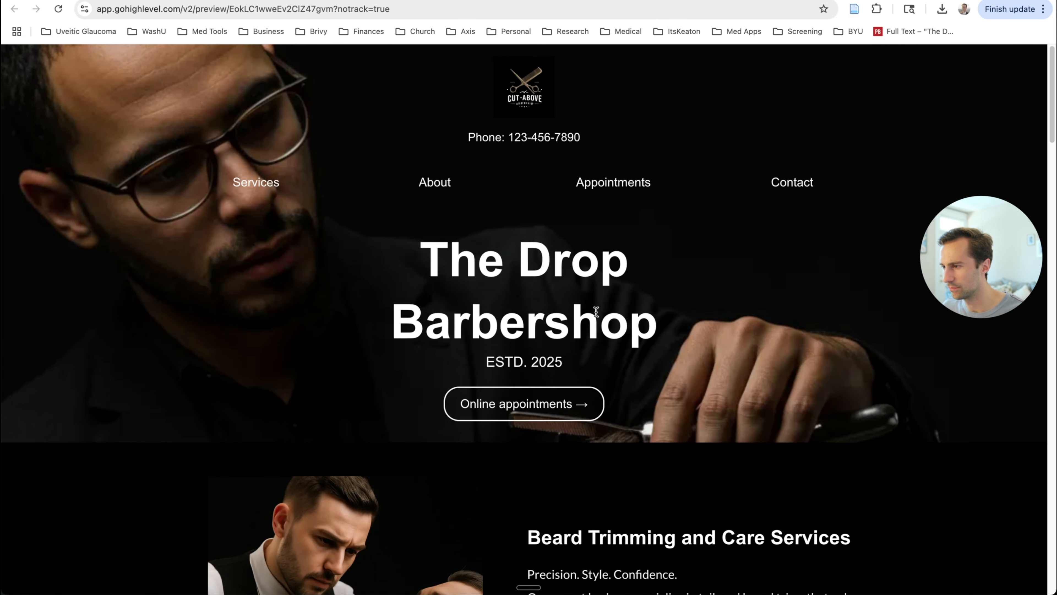
# Return to the builder, close SEO Meta Data, and select the footer section.
pyautogui.click(216, 0)
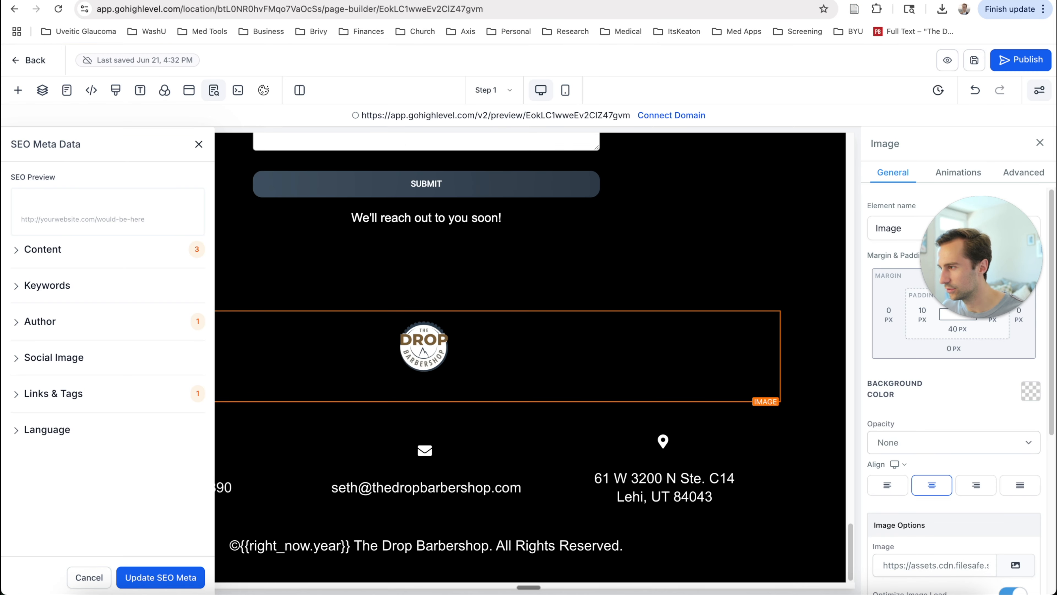
pyautogui.click(200, 144)
pyautogui.click(326, 296)
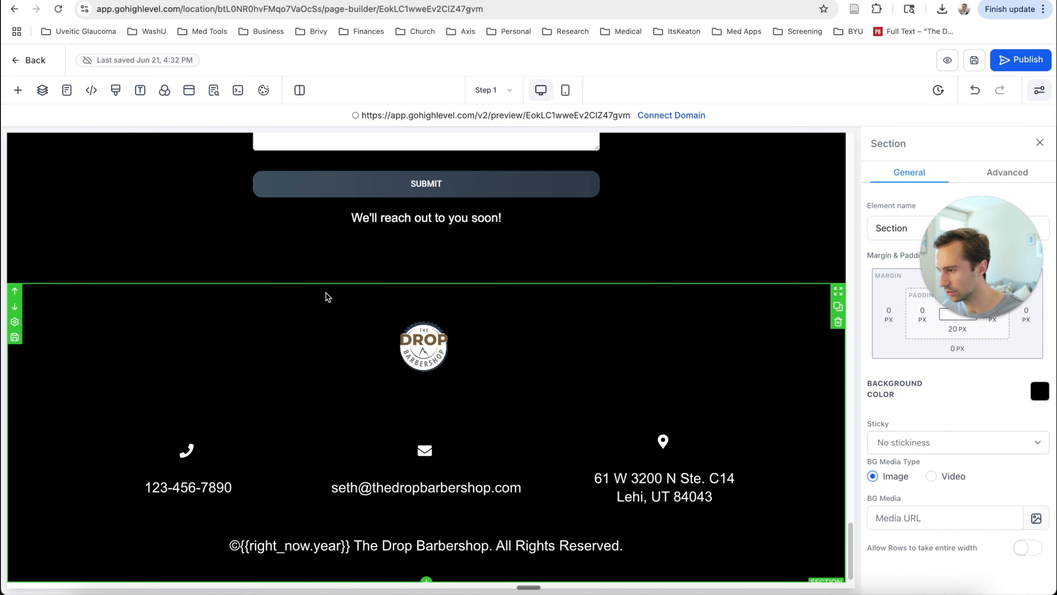
pyautogui.scroll(15, 684, 282)
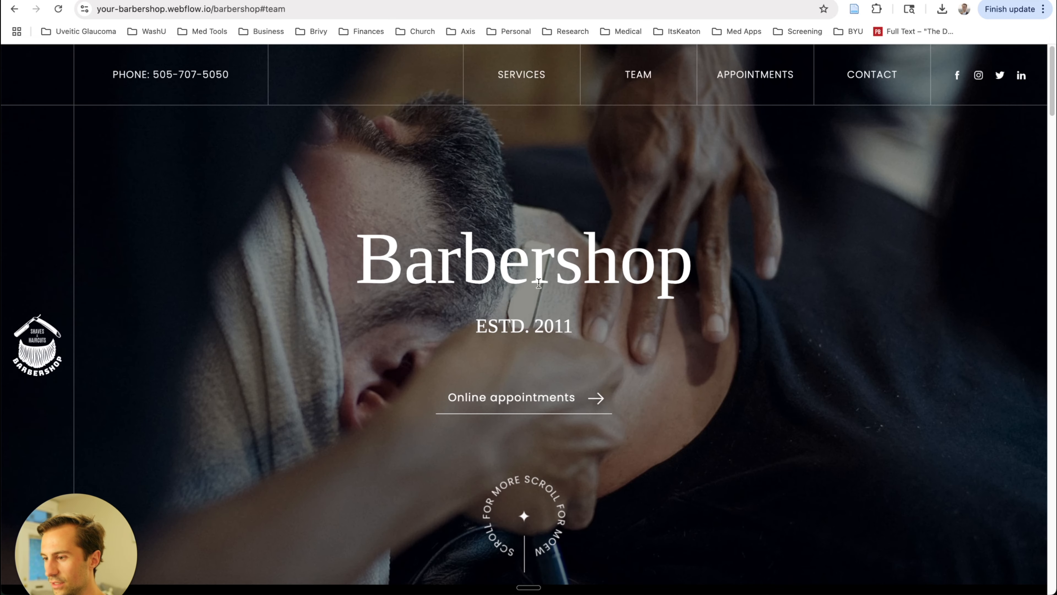
pyautogui.scroll(-10, 525, 307)
pyautogui.scroll(-10, 525, 308)
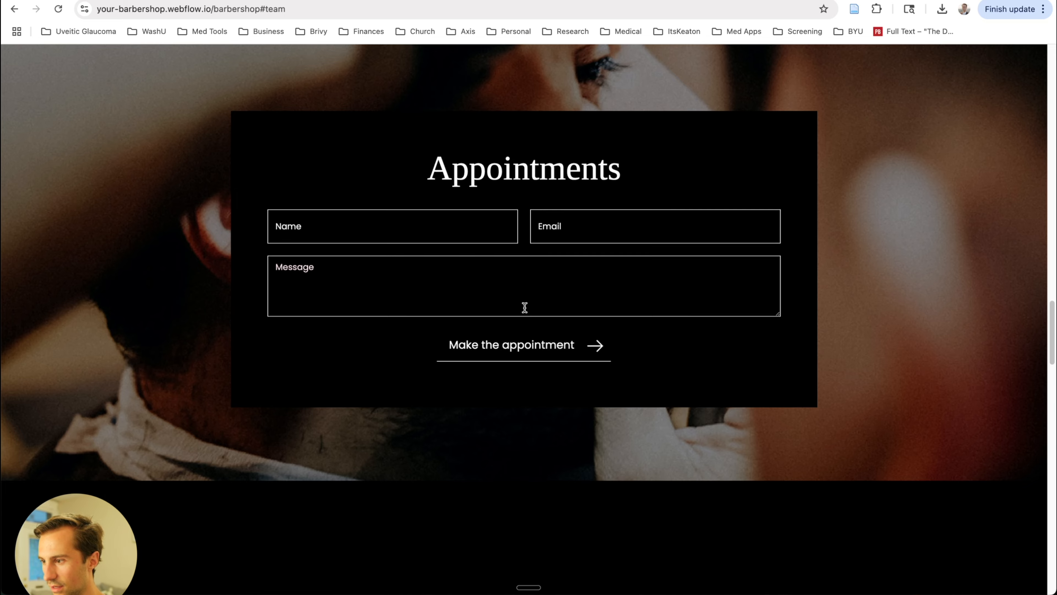
pyautogui.scroll(-10, 525, 310)
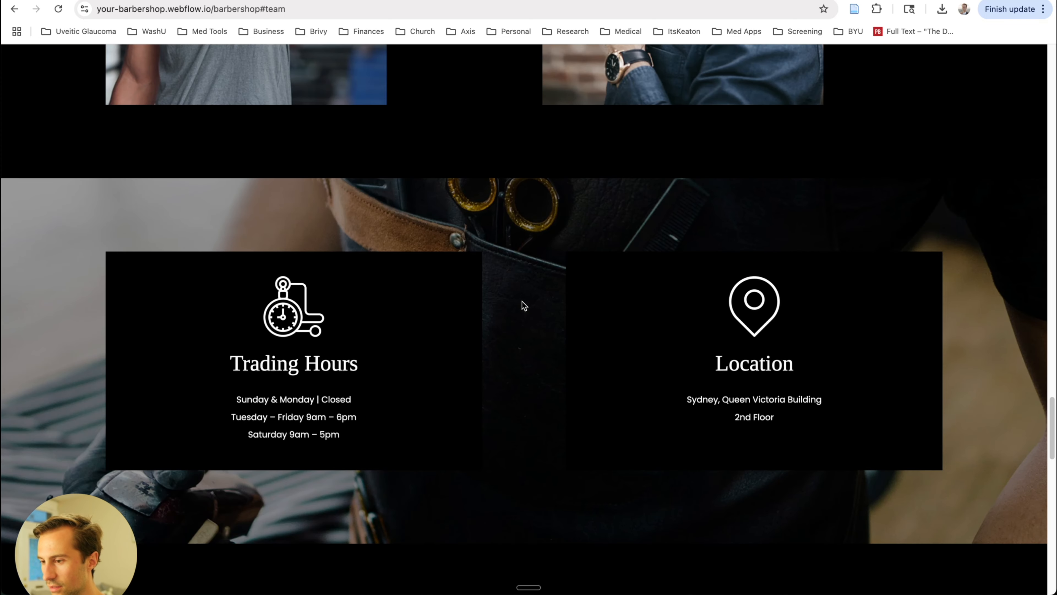
pyautogui.scroll(-5, 524, 304)
pyautogui.scroll(20, 525, 303)
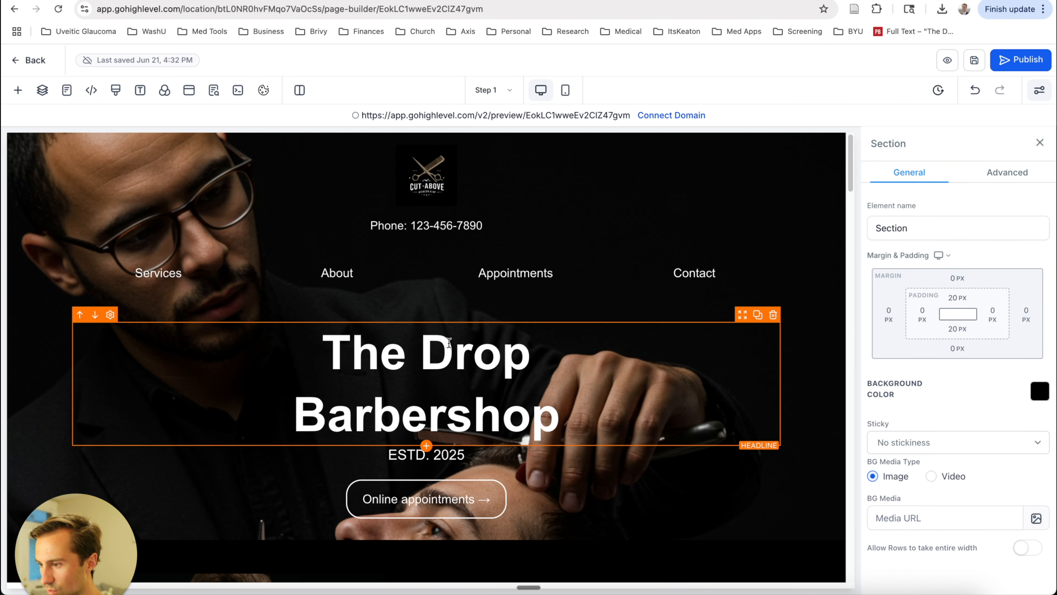
# Give The Drop Barbershop headline, ESTD. 2025 line and Online appointments button fade-in entrances.
pyautogui.click(440, 378)
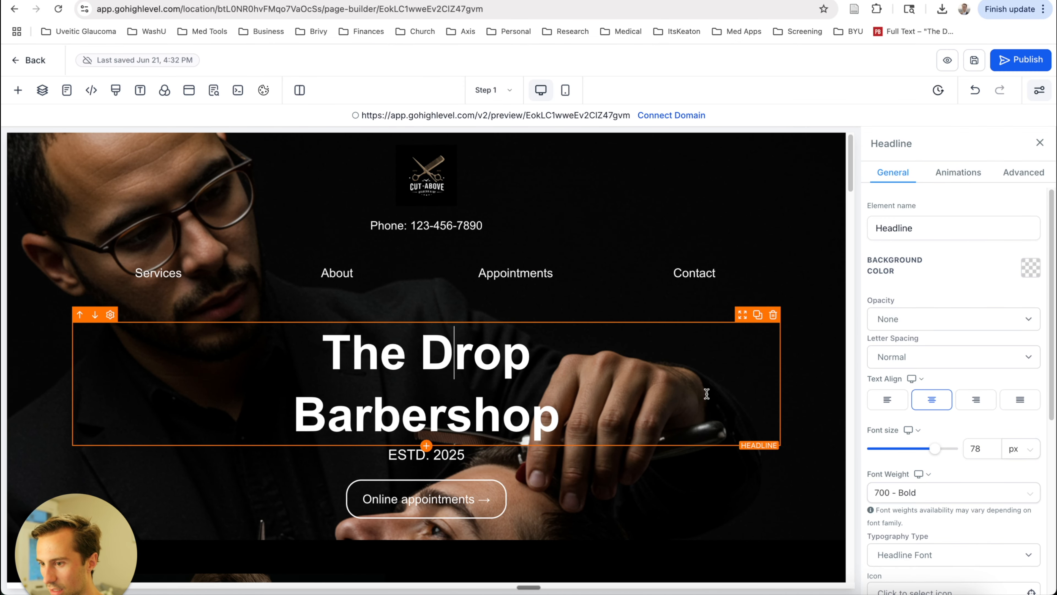
pyautogui.click(952, 177)
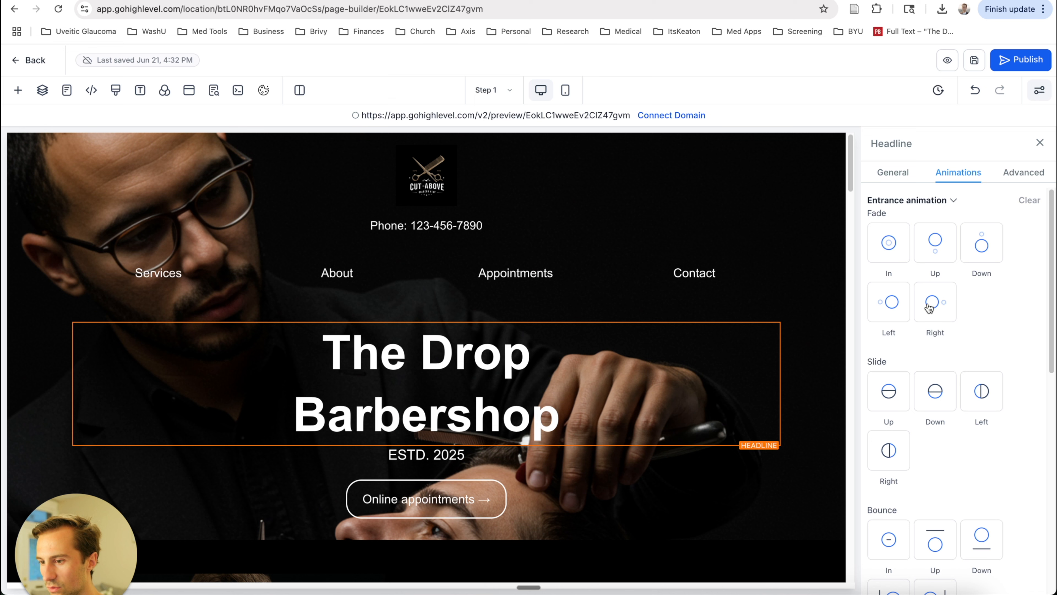
pyautogui.click(898, 250)
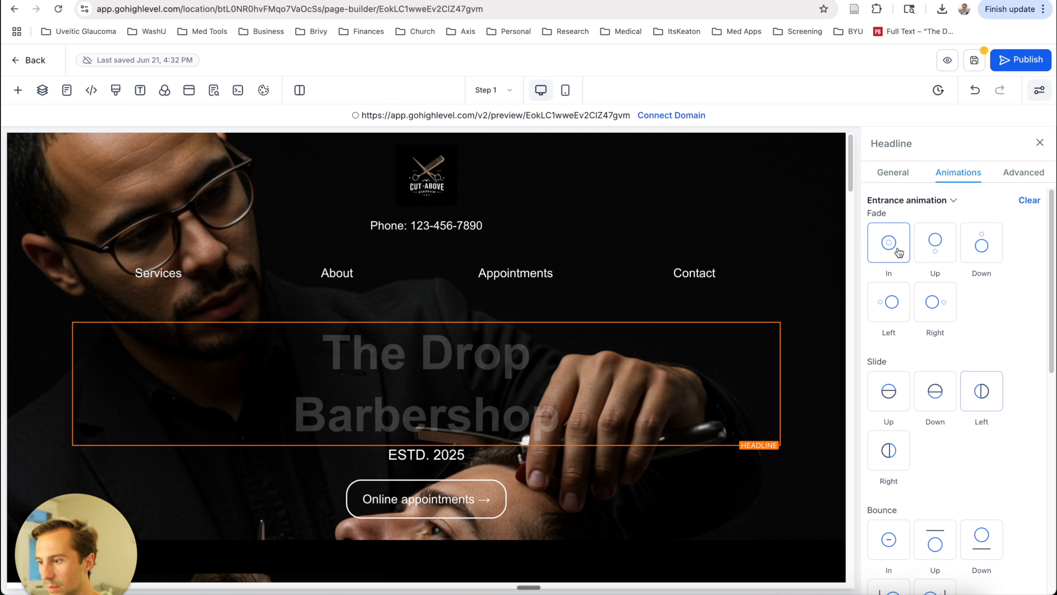
pyautogui.click(458, 454)
pyautogui.click(939, 173)
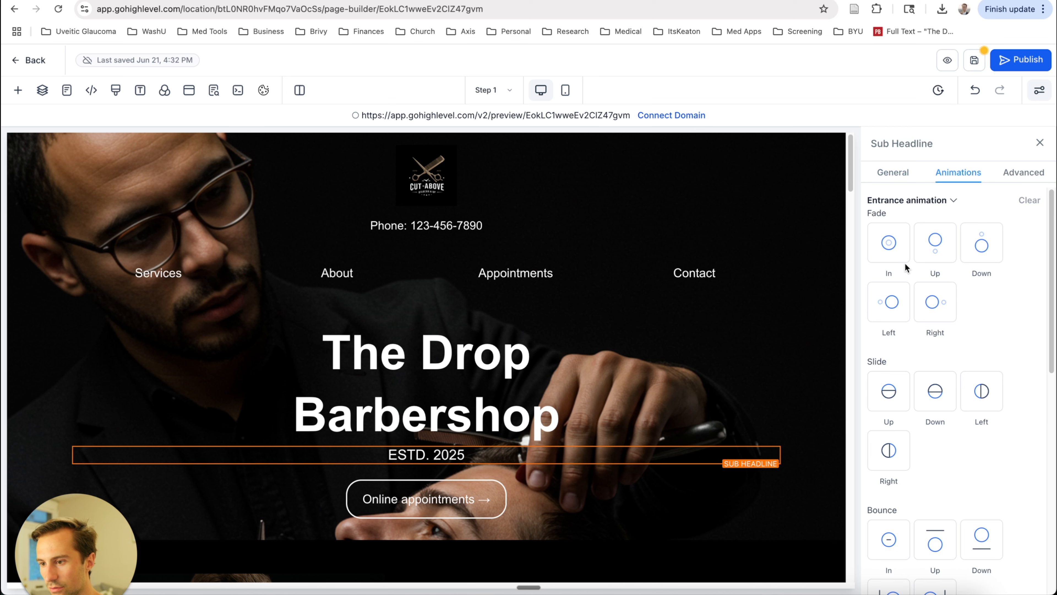
pyautogui.click(892, 252)
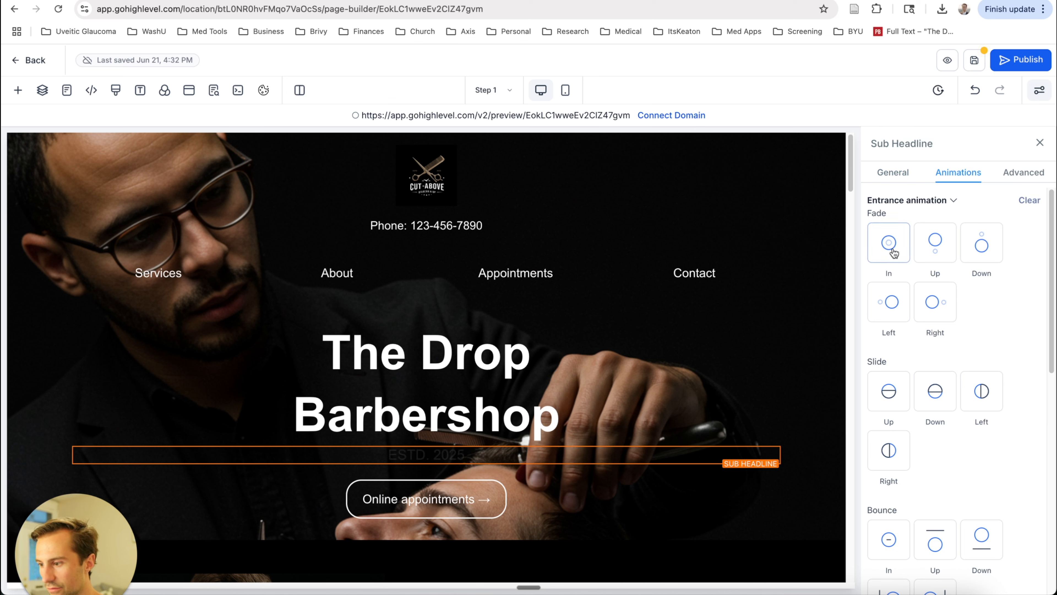
pyautogui.click(476, 506)
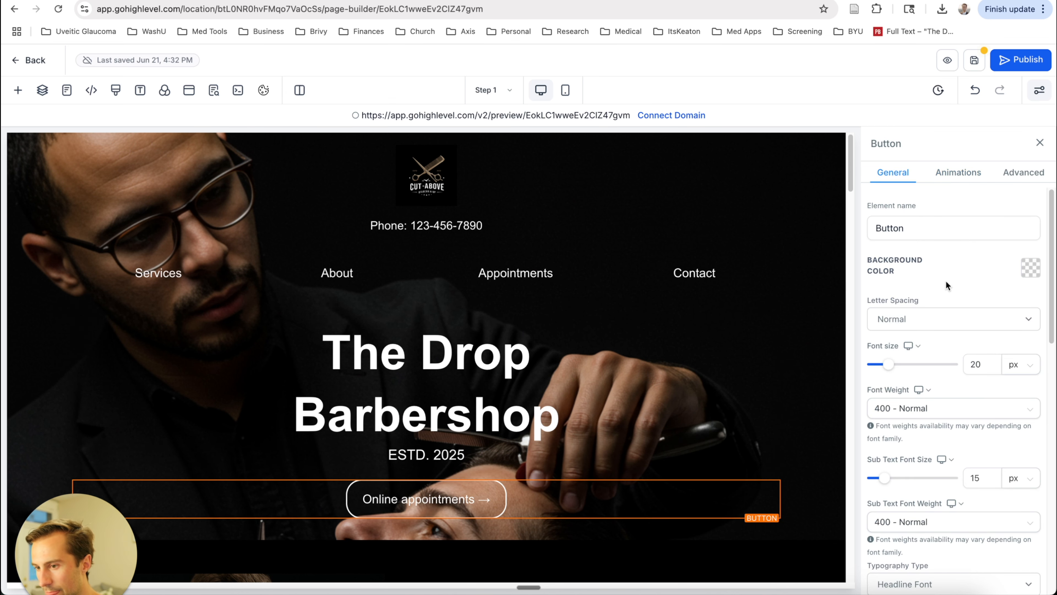
pyautogui.click(950, 174)
pyautogui.click(897, 240)
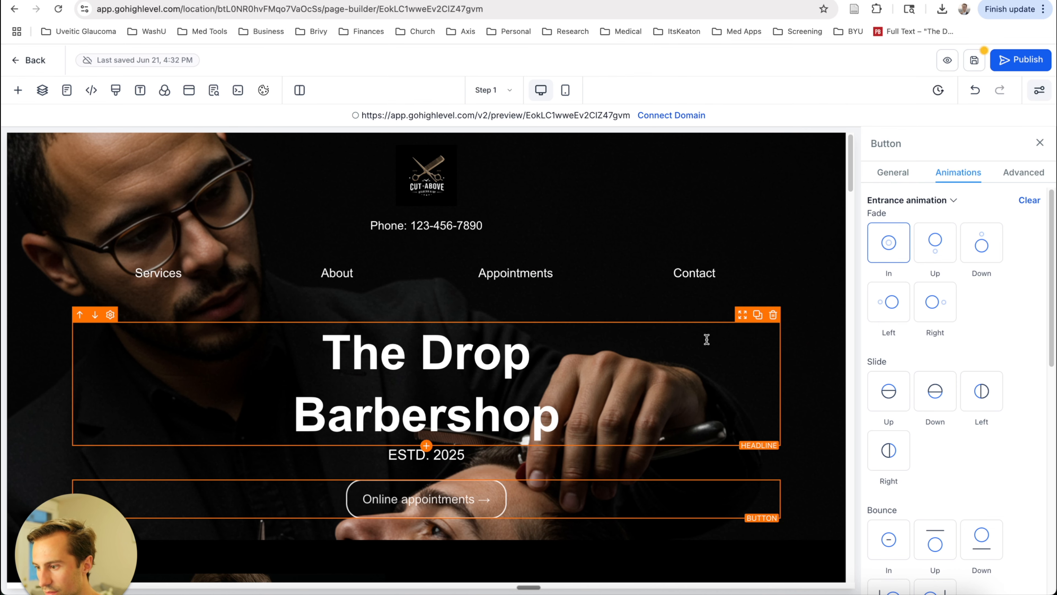
# Make the beard trimming photo fade in from the left and the comb image from the right.
pyautogui.scroll(-8, 359, 314)
pyautogui.click(320, 327)
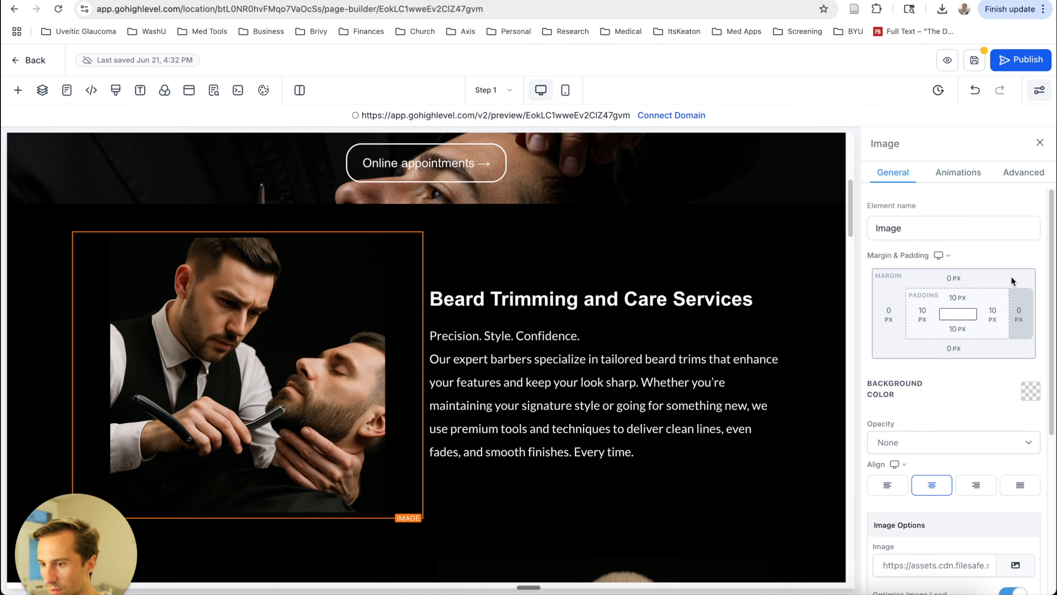
pyautogui.click(966, 181)
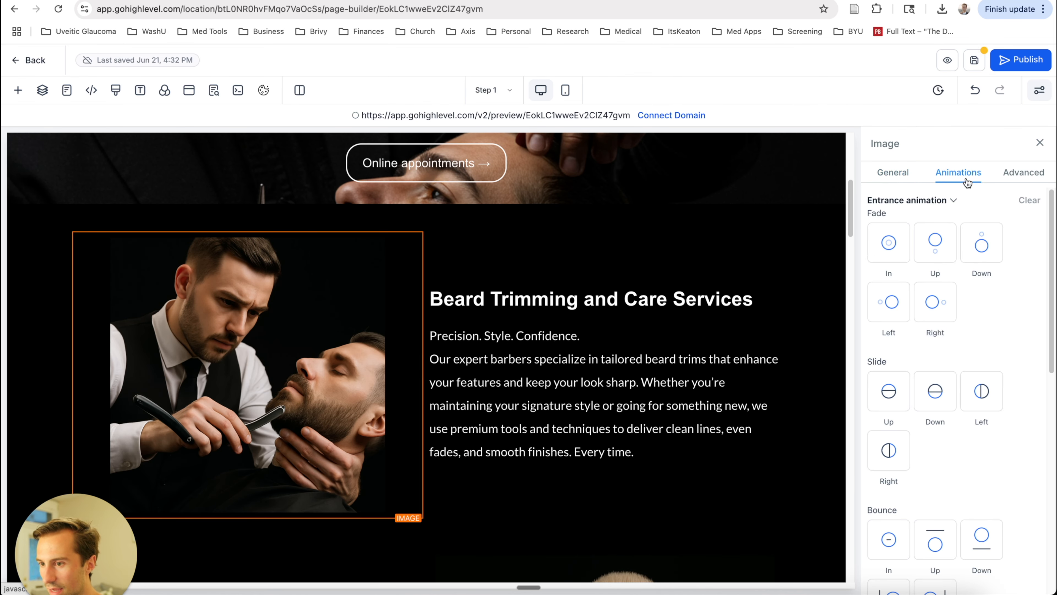
pyautogui.click(888, 300)
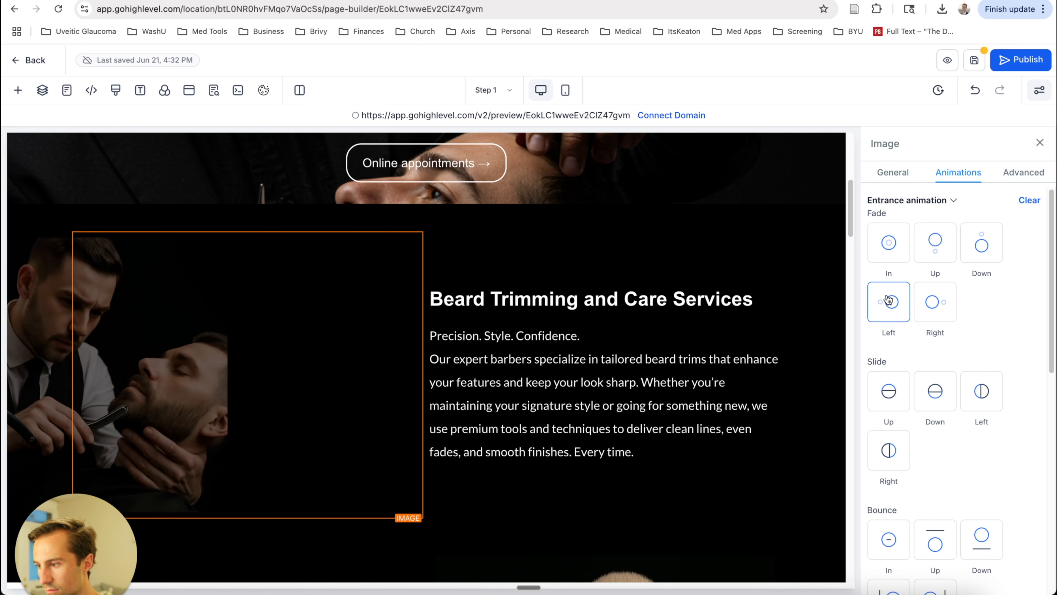
pyautogui.scroll(-6, 541, 374)
pyautogui.click(566, 428)
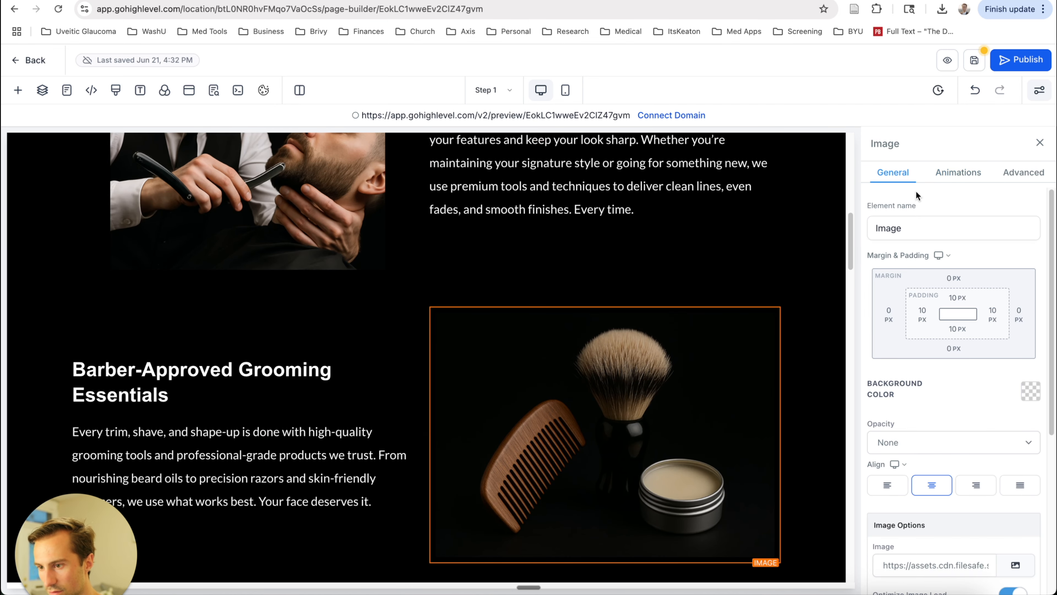
pyautogui.click(957, 172)
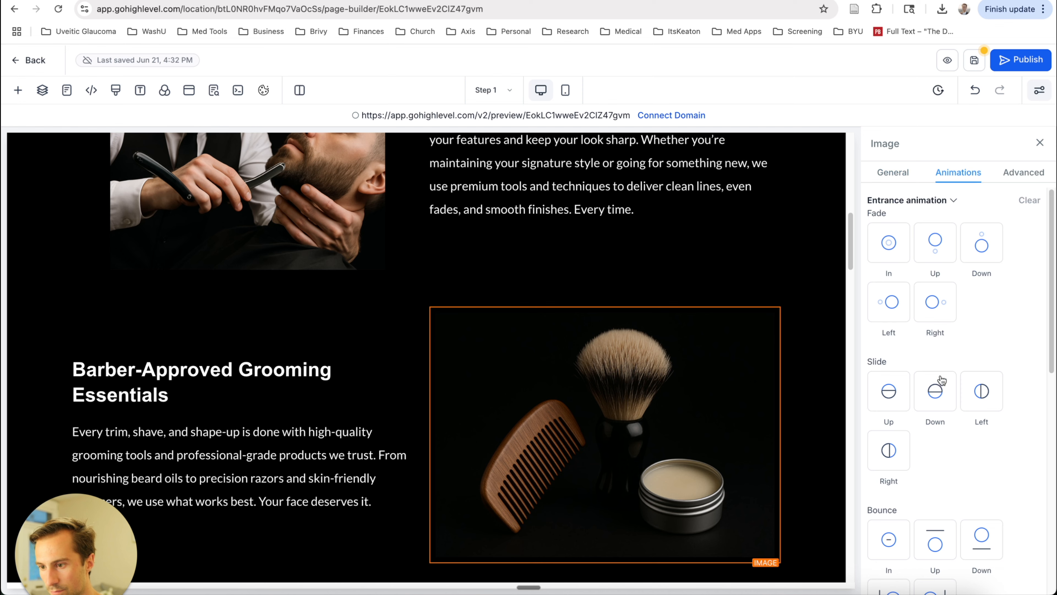
pyautogui.click(941, 318)
pyautogui.click(249, 381)
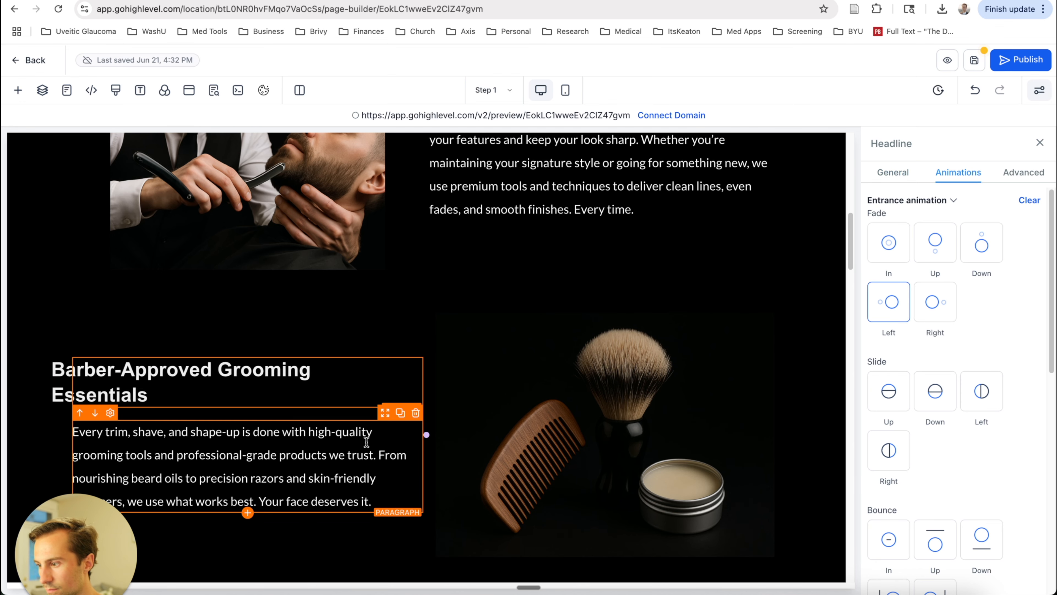
pyautogui.click(353, 447)
pyautogui.click(436, 407)
pyautogui.scroll(-8, 486, 385)
# Animate the haircut icon, Classic haircut title, $50 price, razor icon and Beard title.
pyautogui.click(338, 305)
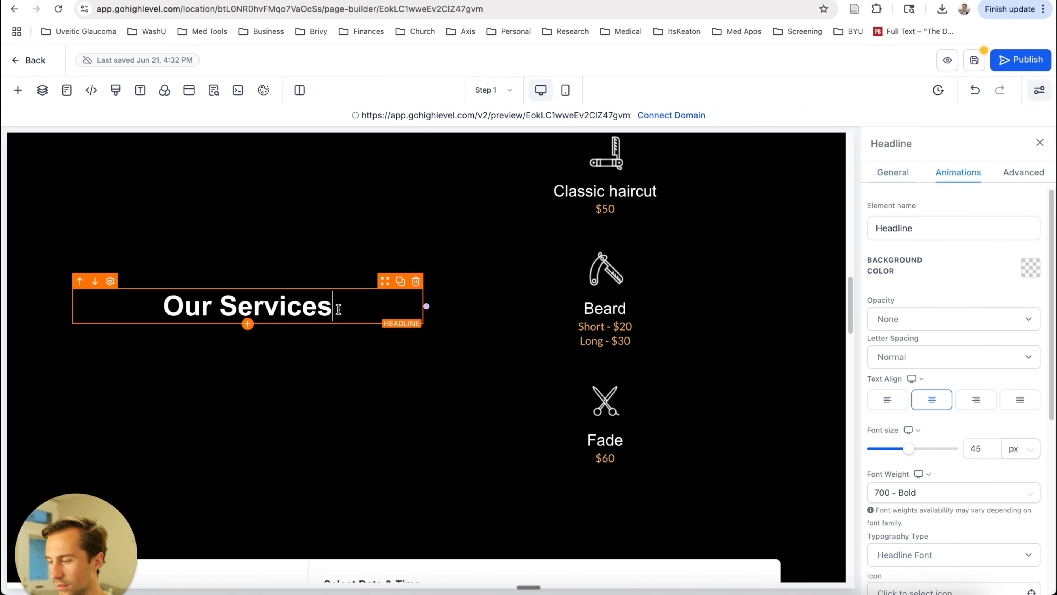
pyautogui.click(419, 311)
pyautogui.click(958, 174)
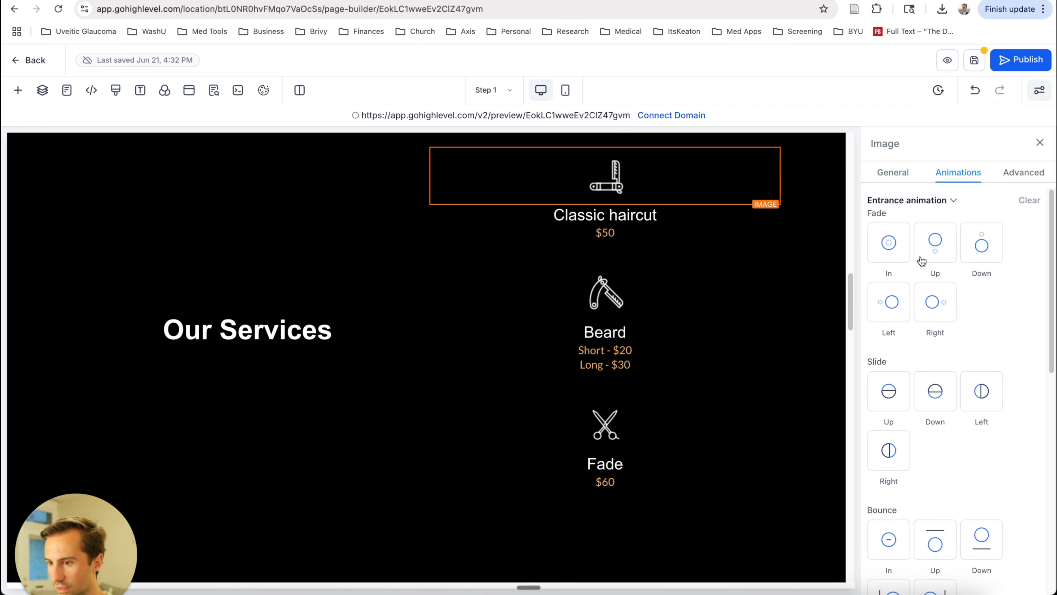
pyautogui.click(935, 246)
pyautogui.click(605, 215)
pyautogui.click(935, 245)
pyautogui.click(605, 236)
pyautogui.click(935, 246)
pyautogui.click(605, 293)
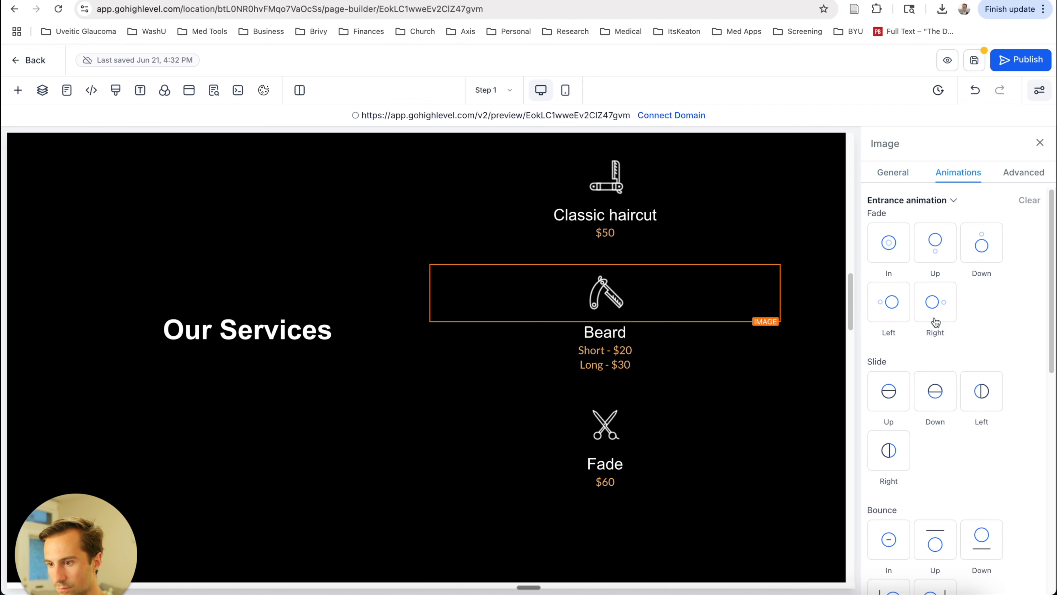
pyautogui.click(935, 245)
pyautogui.click(605, 332)
pyautogui.click(935, 302)
# Animate the Beard prices, scissors icon, Fade title and $60 price paragraph.
pyautogui.click(620, 355)
pyautogui.click(606, 424)
pyautogui.click(958, 172)
pyautogui.click(935, 302)
pyautogui.click(605, 463)
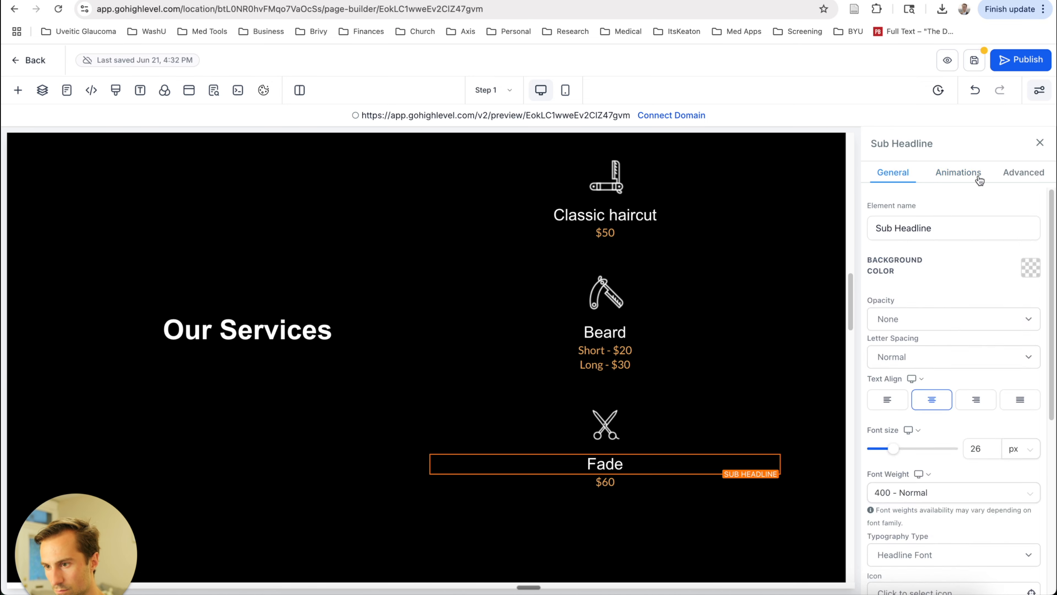
pyautogui.click(974, 177)
pyautogui.click(935, 301)
pyautogui.click(666, 505)
pyautogui.click(958, 173)
pyautogui.click(939, 299)
pyautogui.scroll(-5, 649, 374)
# Review the footer and save the barbershop page.
pyautogui.click(647, 346)
pyautogui.scroll(-20, 707, 374)
pyautogui.click(772, 428)
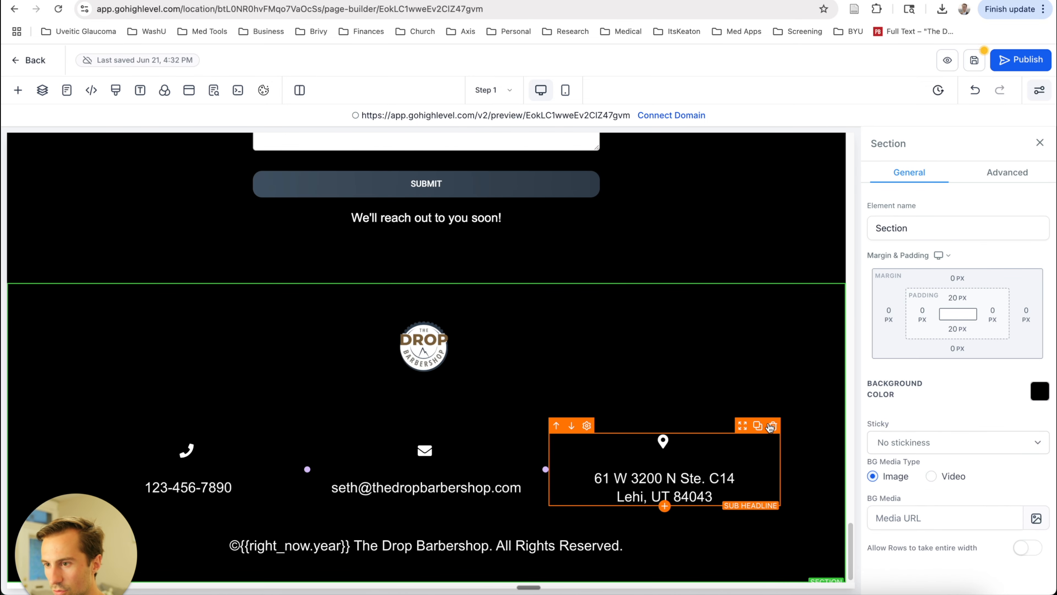
pyautogui.scroll(20, 776, 423)
pyautogui.scroll(10, 774, 422)
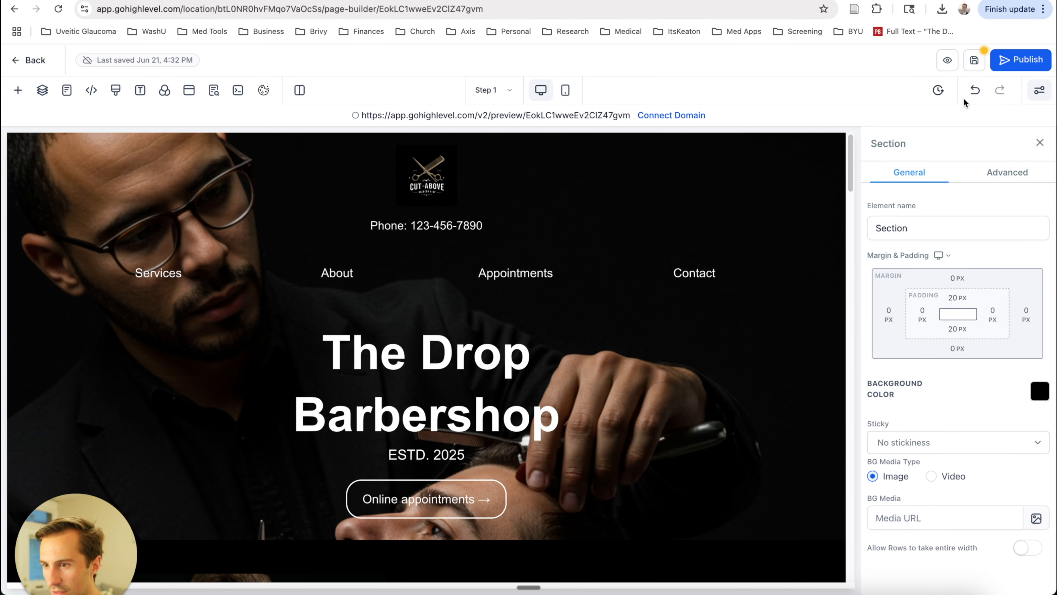
pyautogui.click(975, 61)
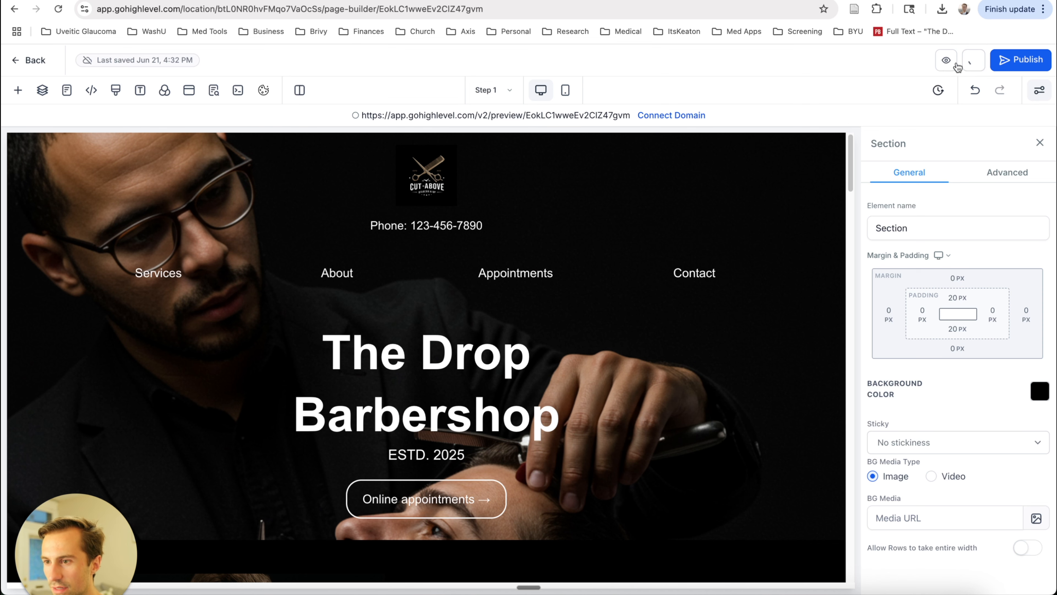
pyautogui.click(946, 61)
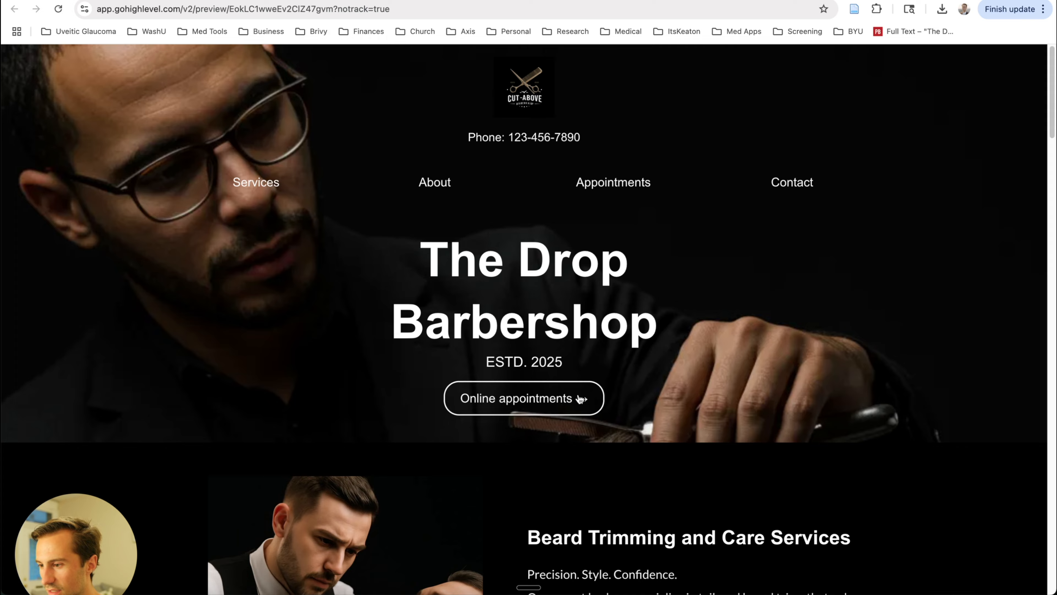
pyautogui.scroll(-8, 568, 392)
pyautogui.scroll(-15, 568, 387)
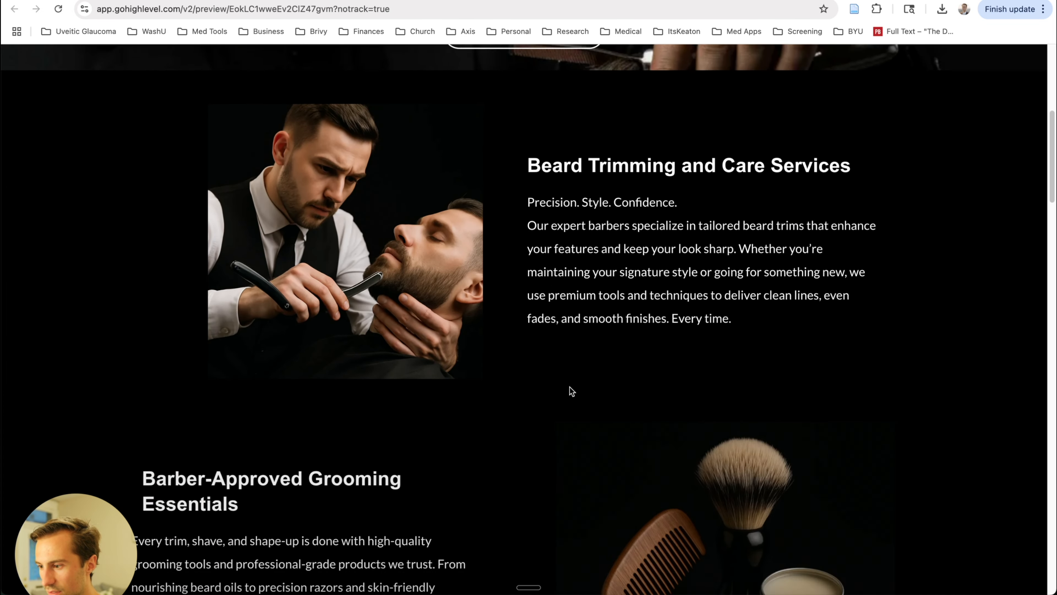
pyautogui.scroll(-11, 575, 388)
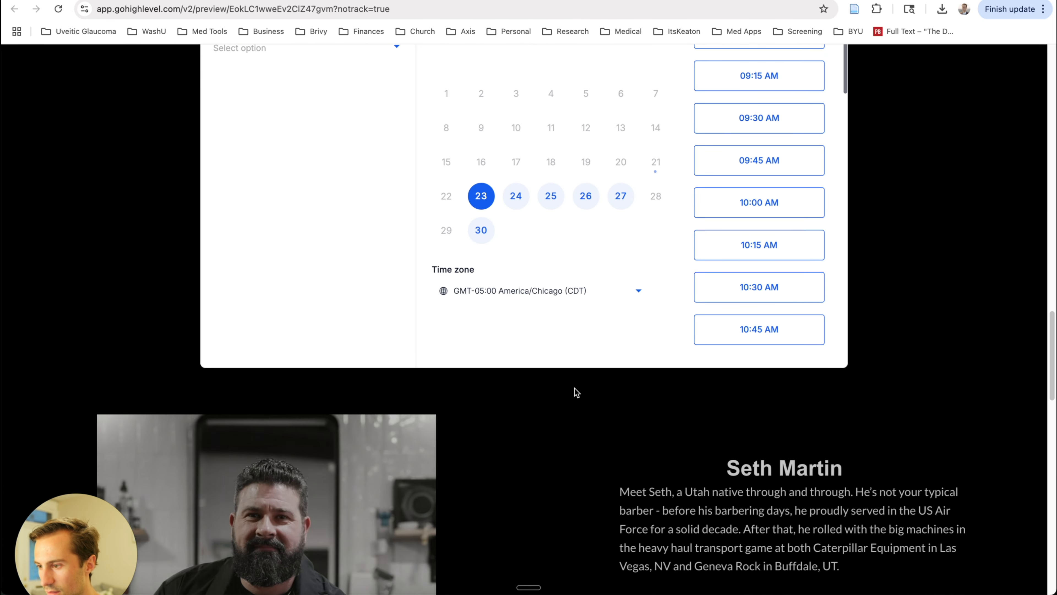
pyautogui.scroll(-14, 575, 388)
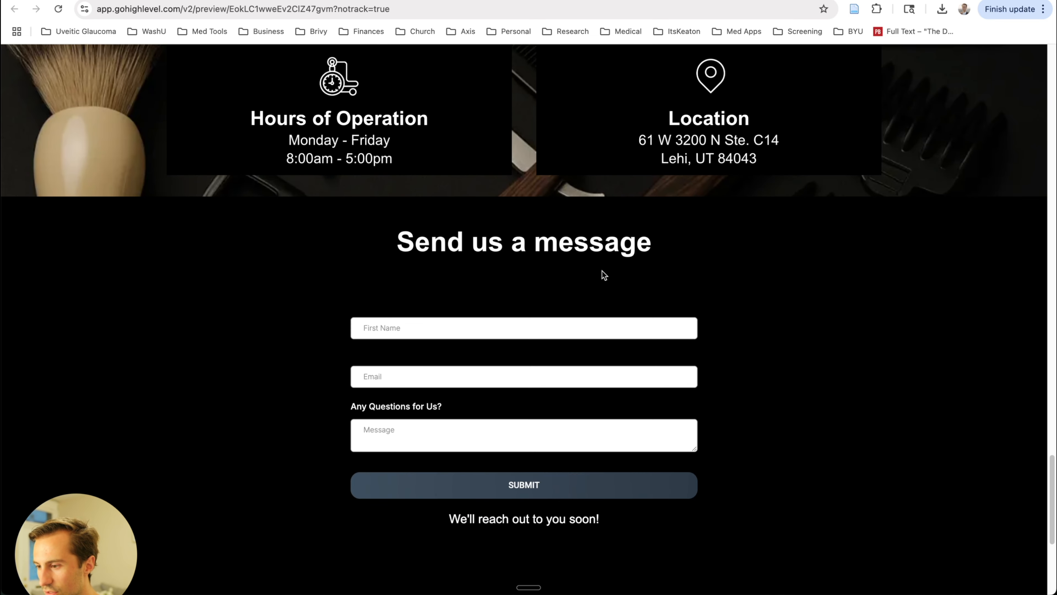
pyautogui.scroll(-7, 603, 275)
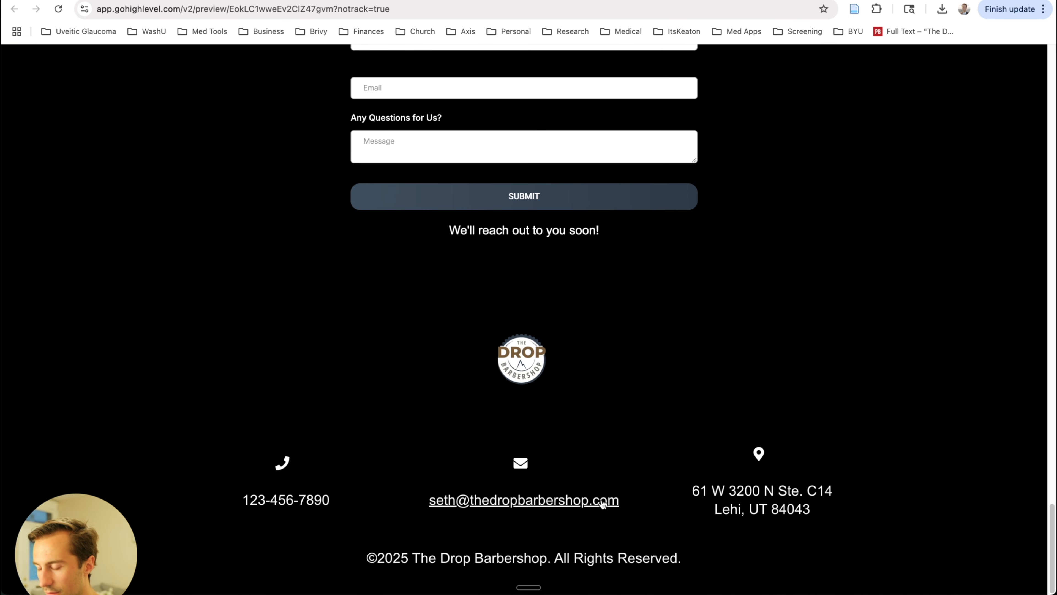
pyautogui.scroll(20, 603, 484)
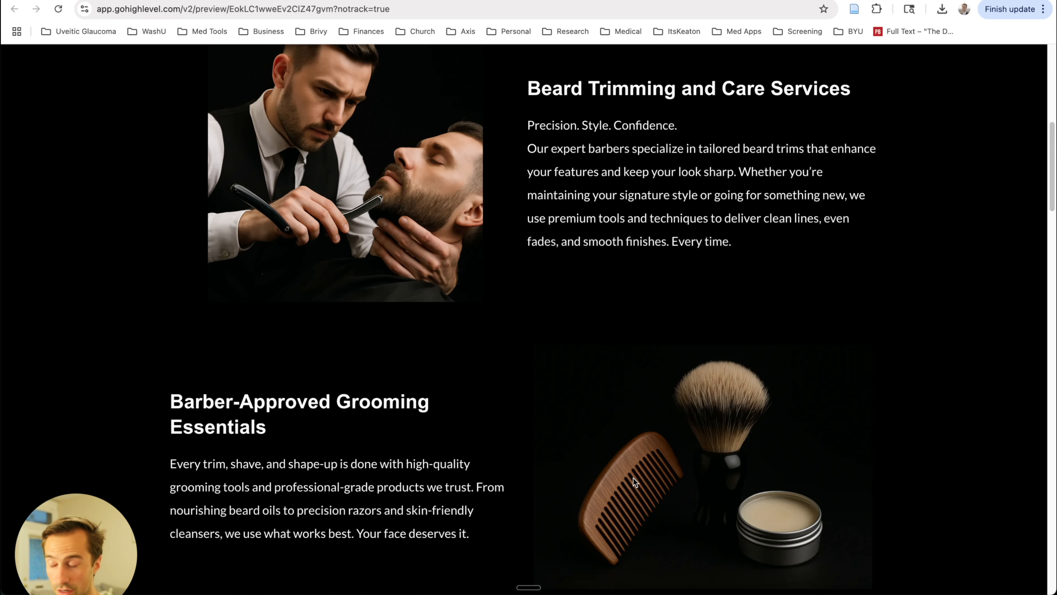
pyautogui.scroll(11, 633, 478)
pyautogui.press('super+w')
pyautogui.scroll(-20, 602, 374)
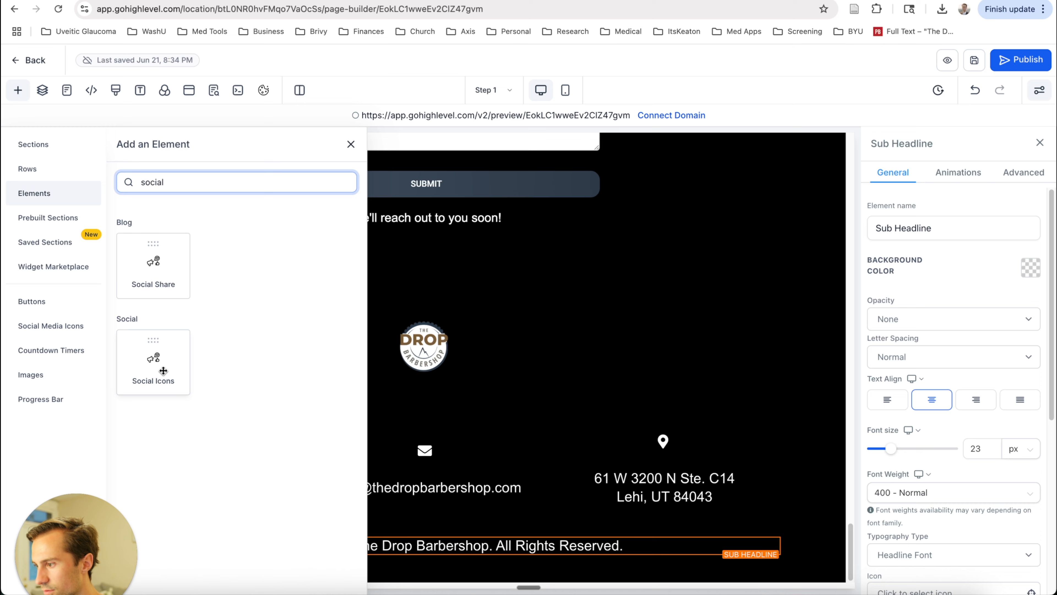
# Place a dark-style social icons row in the footer and delete the old Facebook/Instagram row.
pyautogui.click(160, 368)
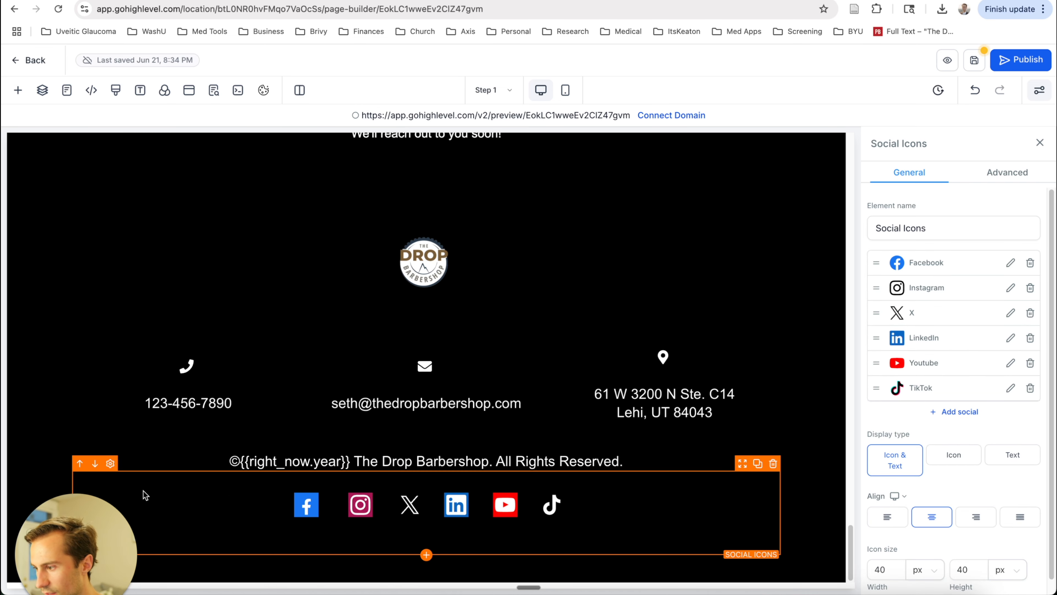
pyautogui.press('super+z')
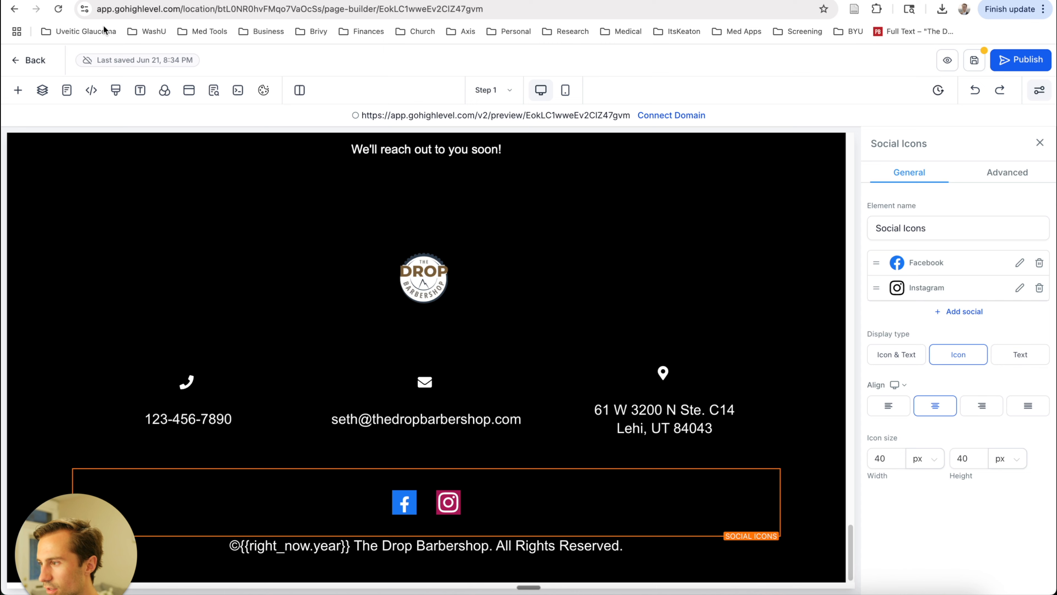
pyautogui.click(18, 90)
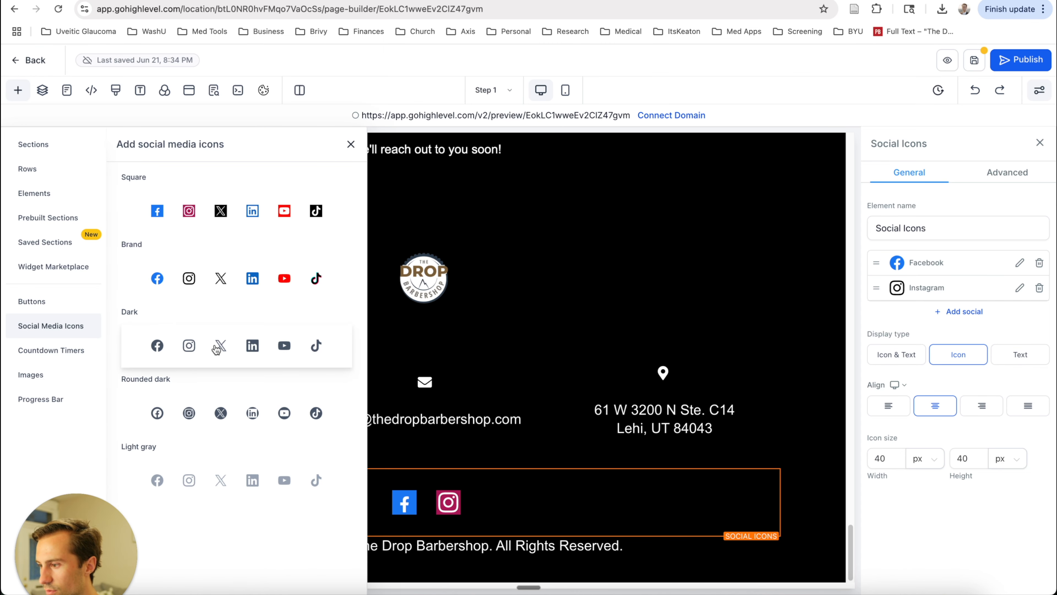
pyautogui.moveTo(204, 350); pyautogui.dragTo(459, 442)
pyautogui.click(489, 487)
pyautogui.click(772, 461)
# Remove the X icon from the new row and edit the Facebook icon's link address.
pyautogui.click(683, 505)
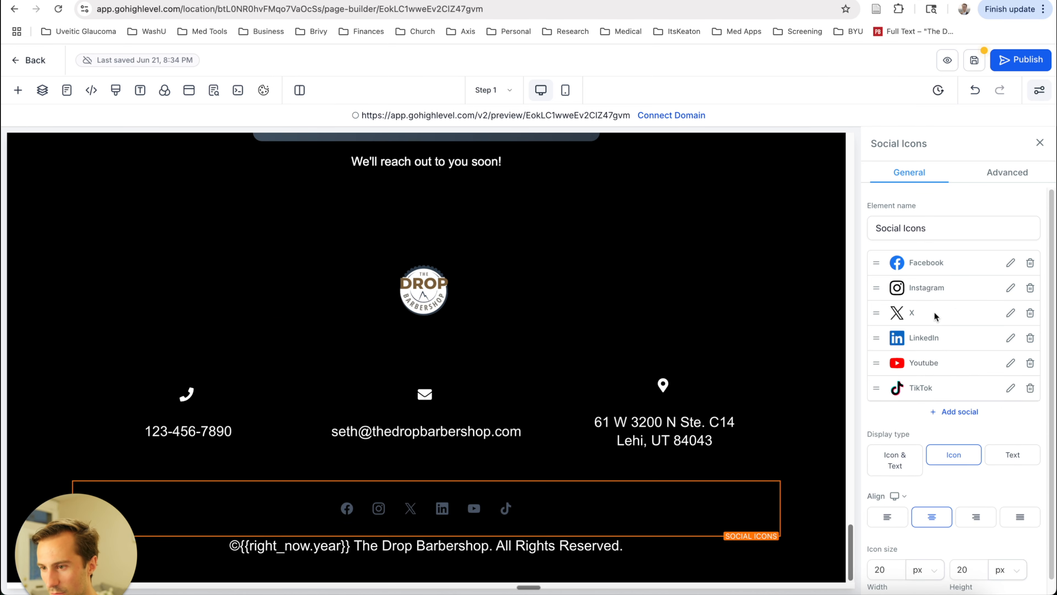
pyautogui.click(1030, 313)
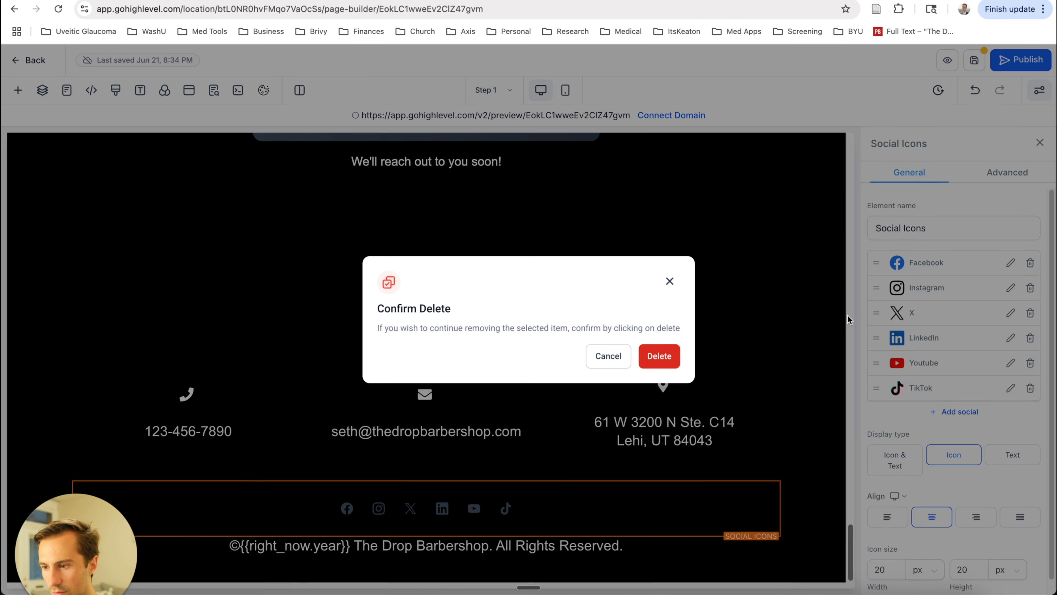
pyautogui.click(660, 356)
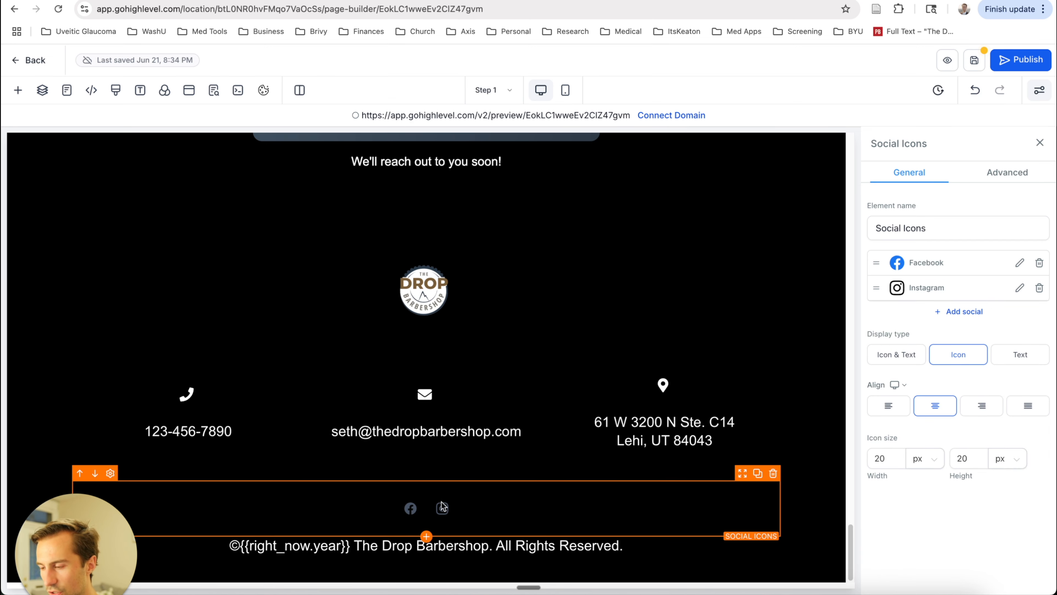
pyautogui.click(1020, 263)
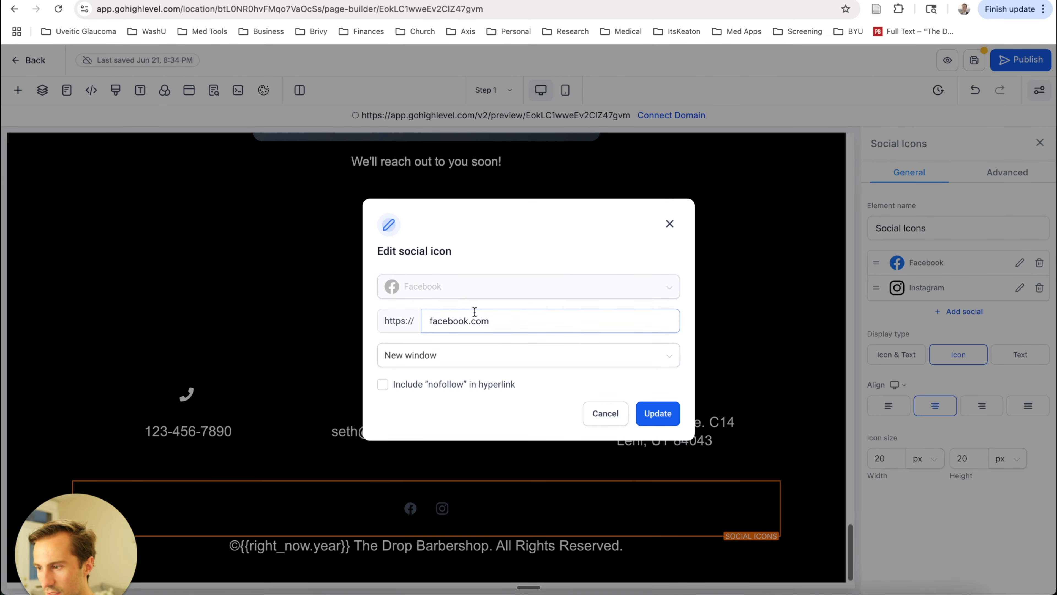
pyautogui.click(515, 317)
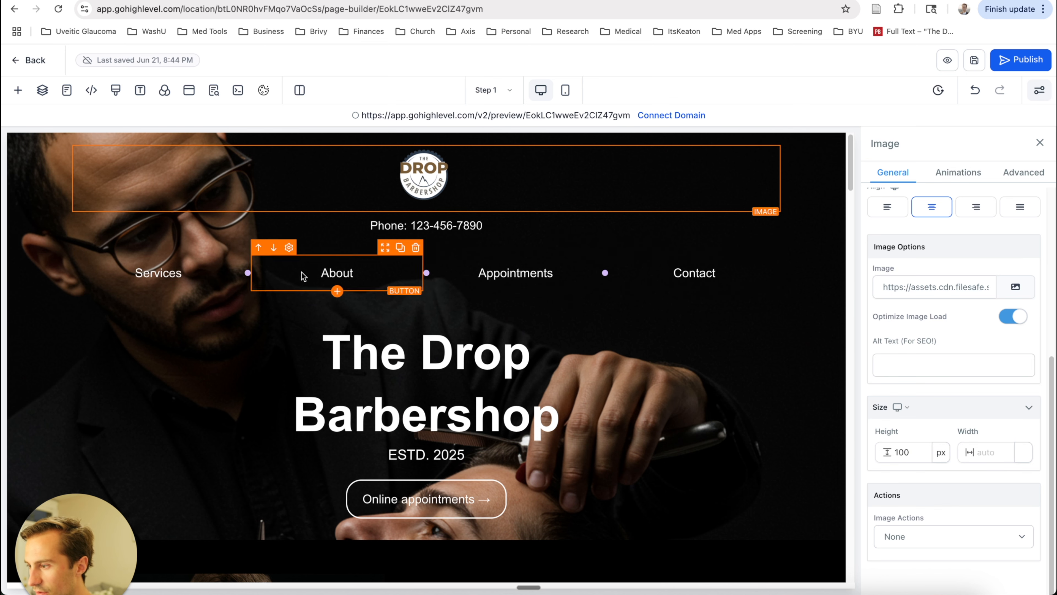
# Choose a scroll target for the Services button and rename the beard trimming image element.
pyautogui.click(195, 279)
pyautogui.scroll(-8, 949, 379)
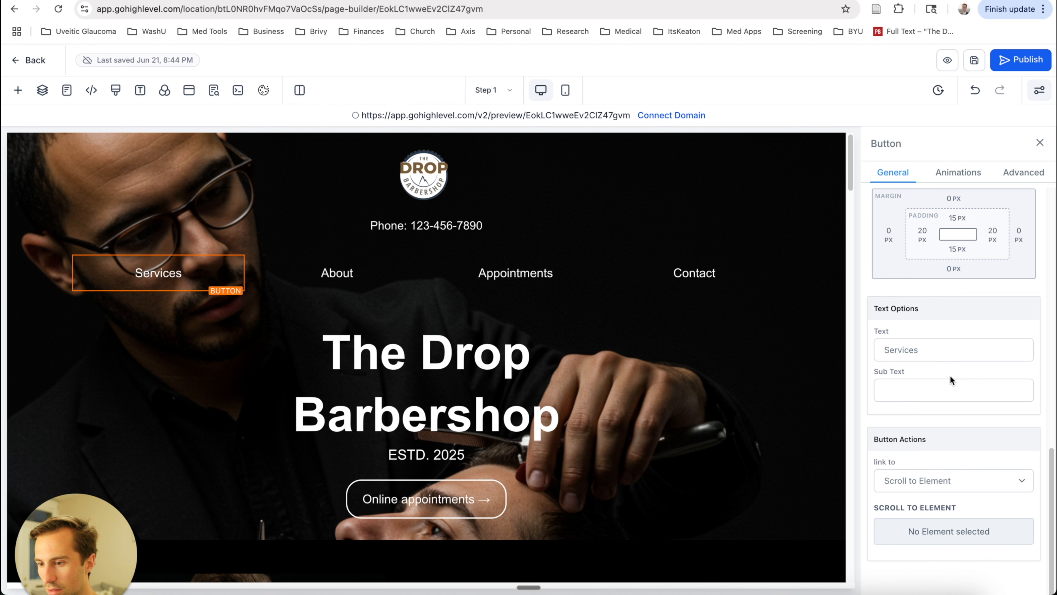
pyautogui.click(940, 529)
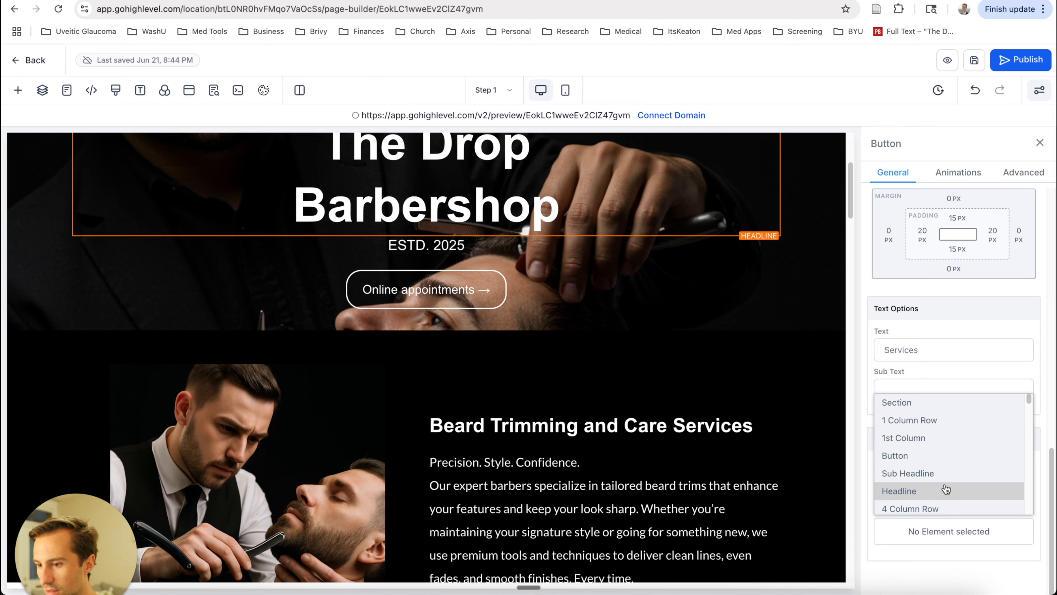
pyautogui.scroll(-2, 944, 499)
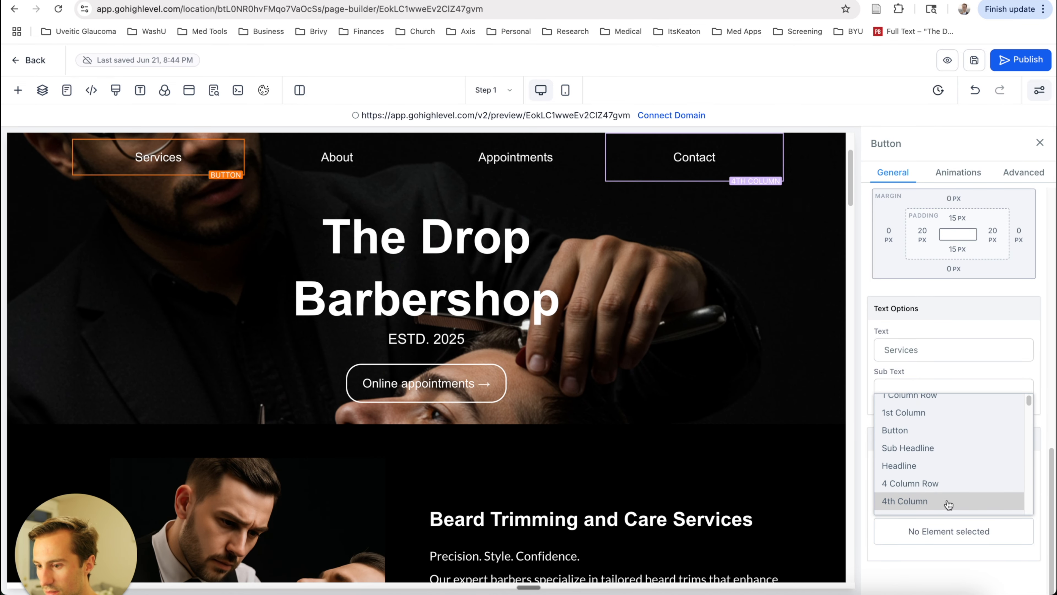
pyautogui.click(944, 506)
pyautogui.click(929, 224)
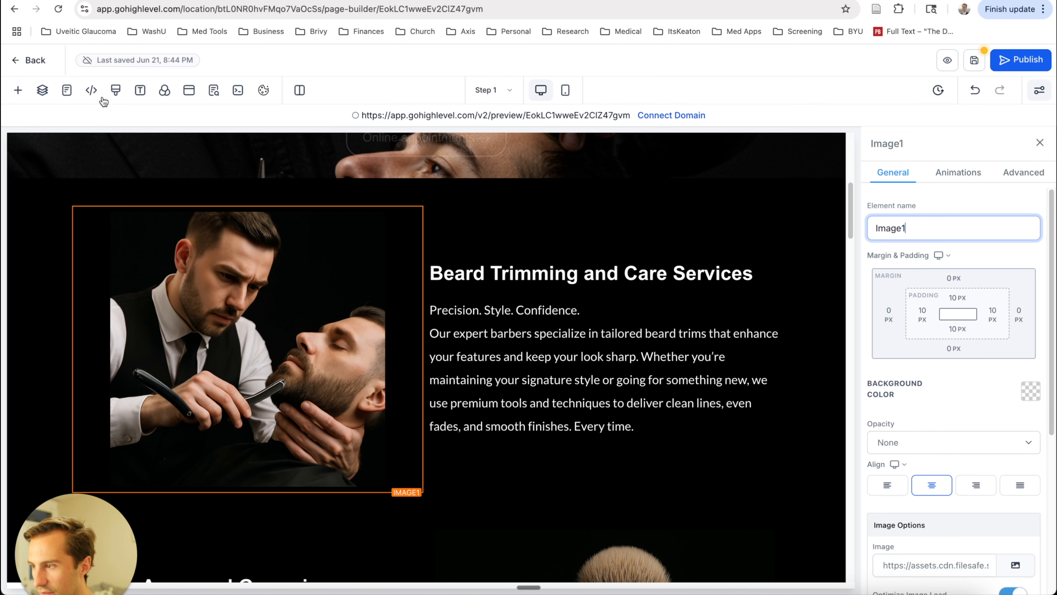
pyautogui.scroll(5, 249, 200)
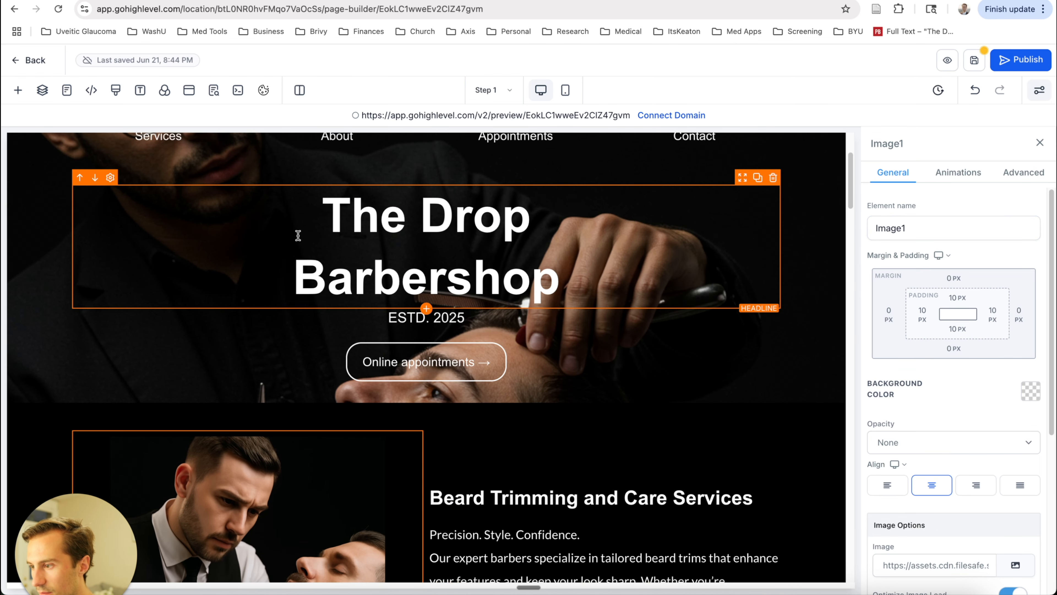
pyautogui.scroll(3, 298, 235)
pyautogui.click(158, 273)
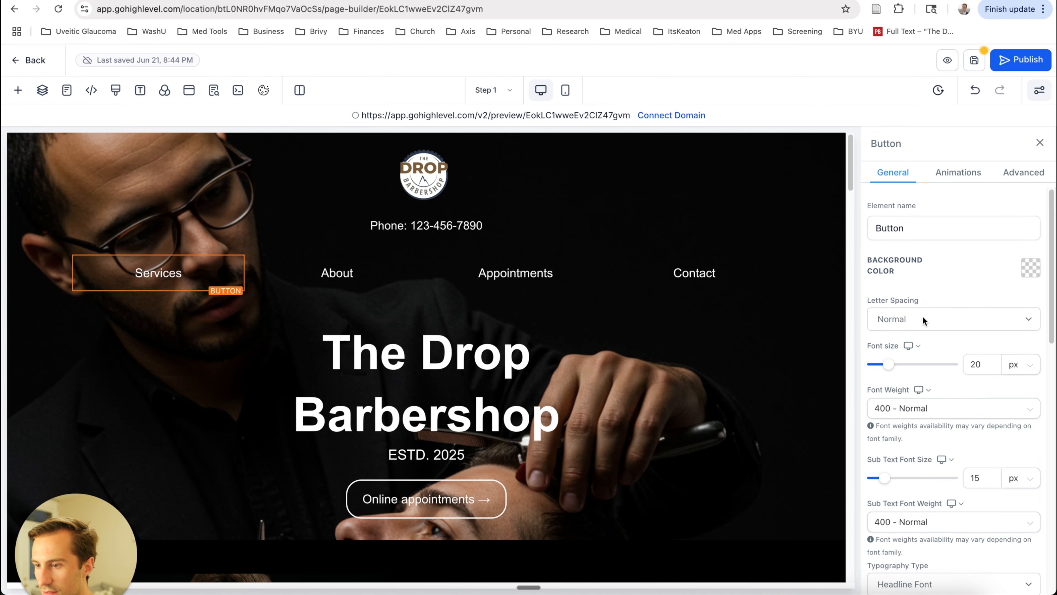
pyautogui.scroll(-10, 949, 375)
pyautogui.click(972, 538)
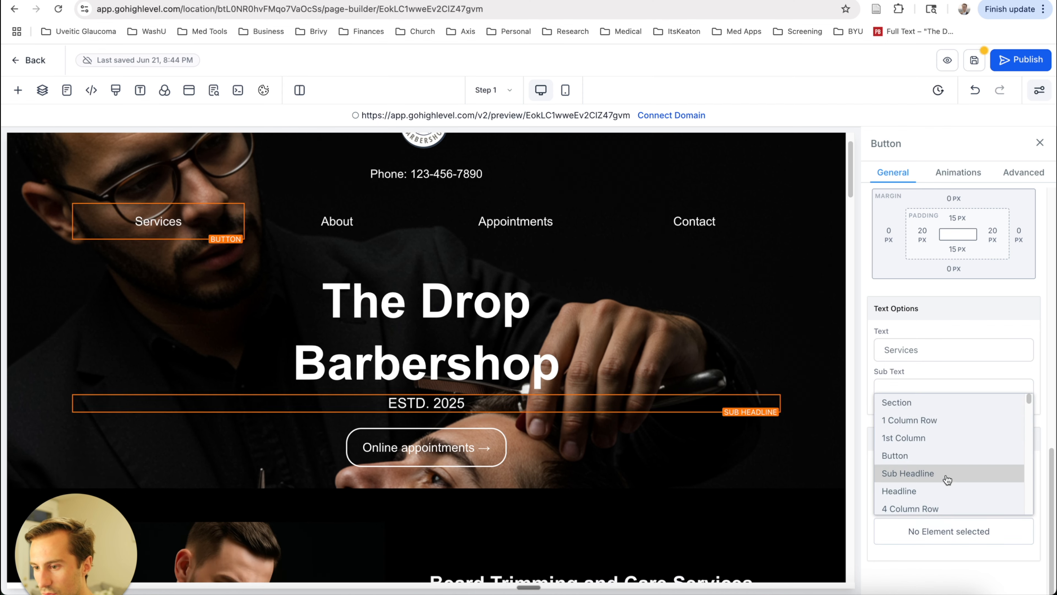
pyautogui.scroll(-3, 940, 437)
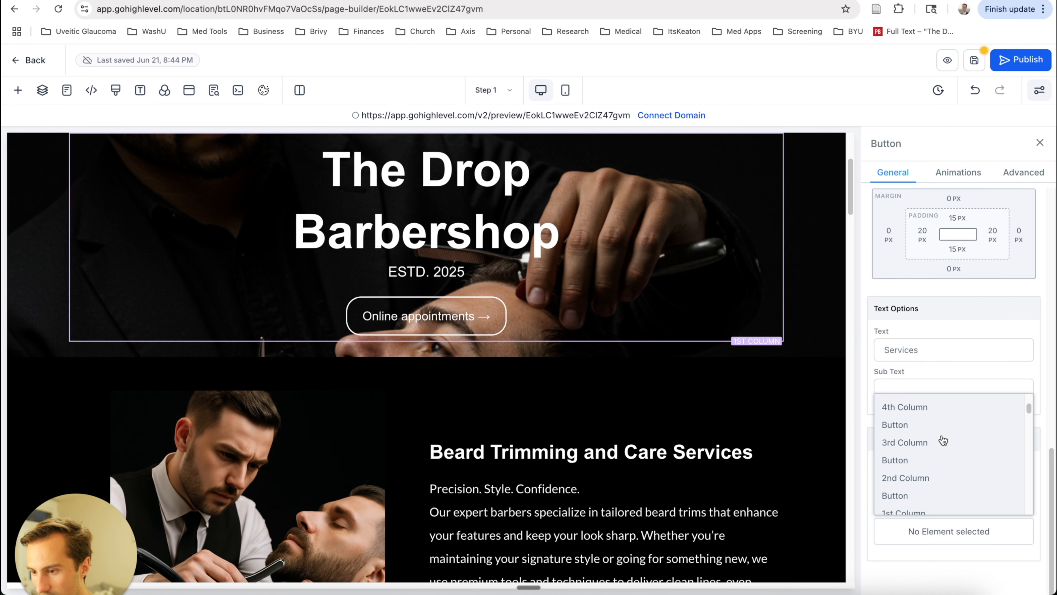
pyautogui.scroll(-3, 943, 440)
pyautogui.scroll(-5, 943, 440)
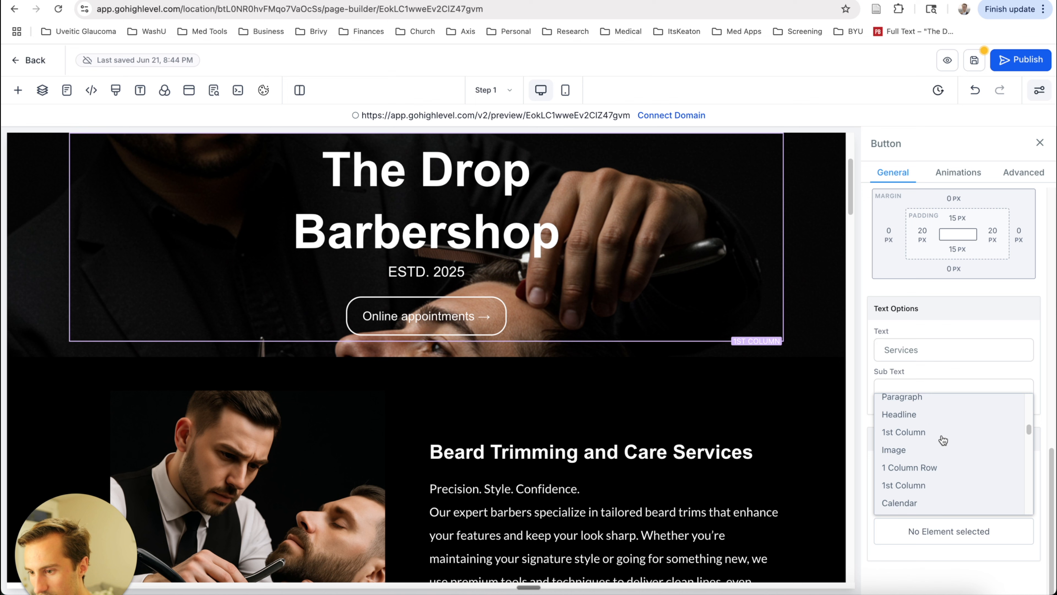
pyautogui.scroll(-8, 943, 440)
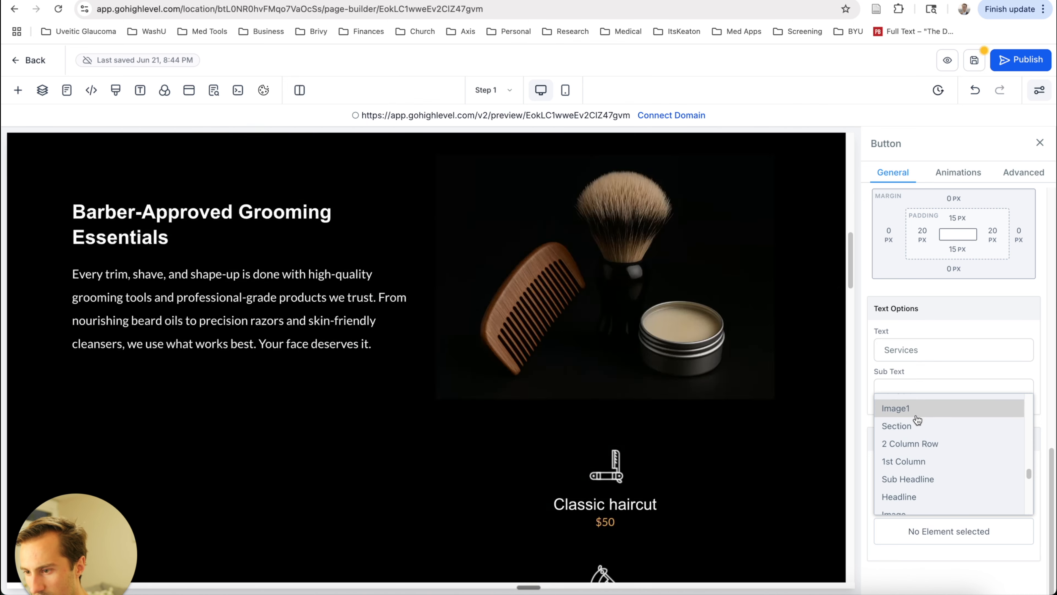
# Make About scroll to the 2 Column Row and Appointments scroll to the booking Calendar.
pyautogui.click(329, 268)
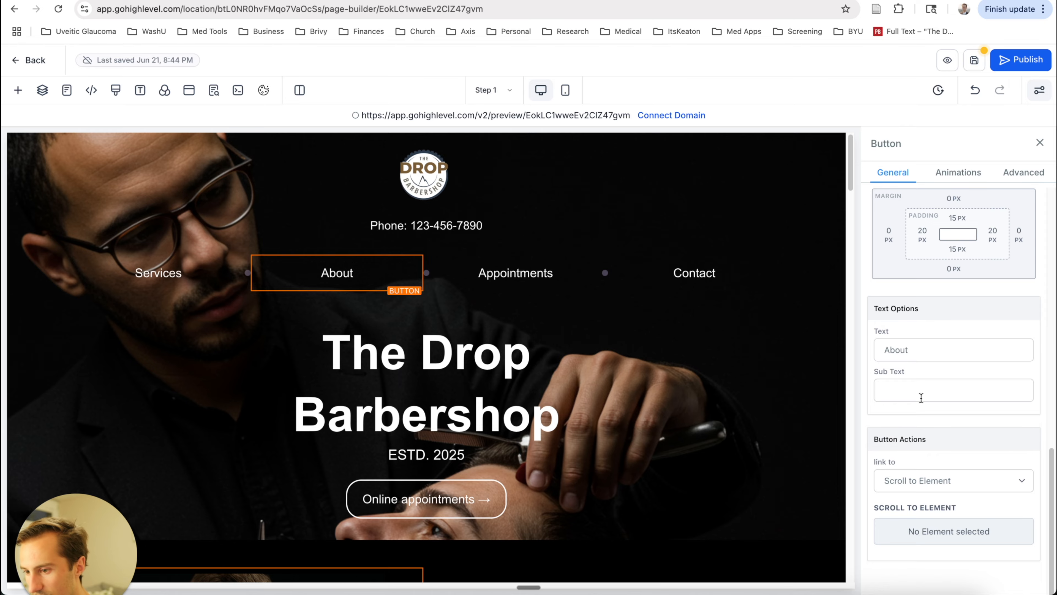
pyautogui.click(949, 531)
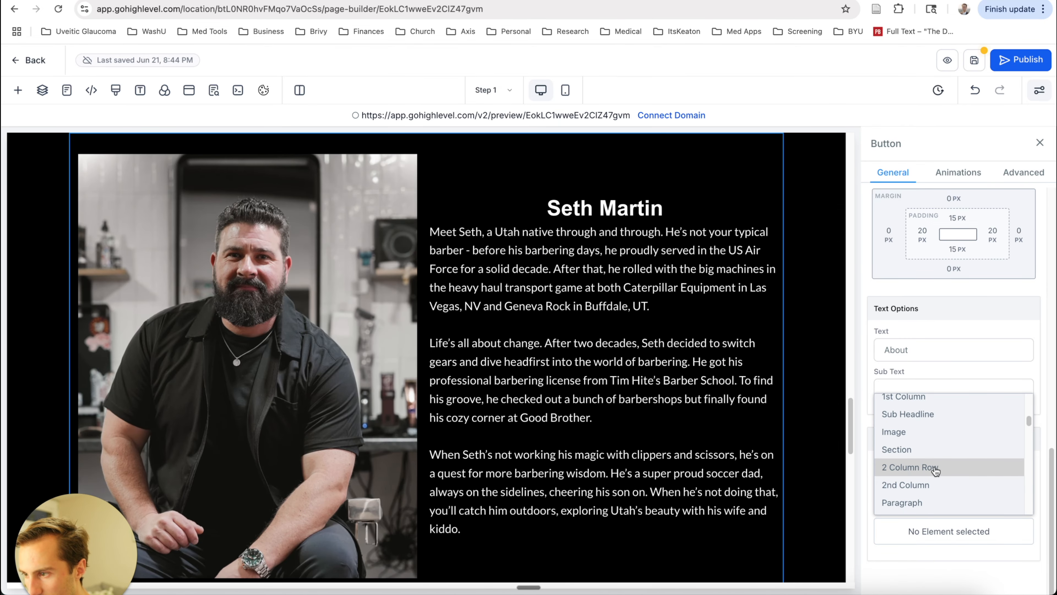
pyautogui.click(935, 469)
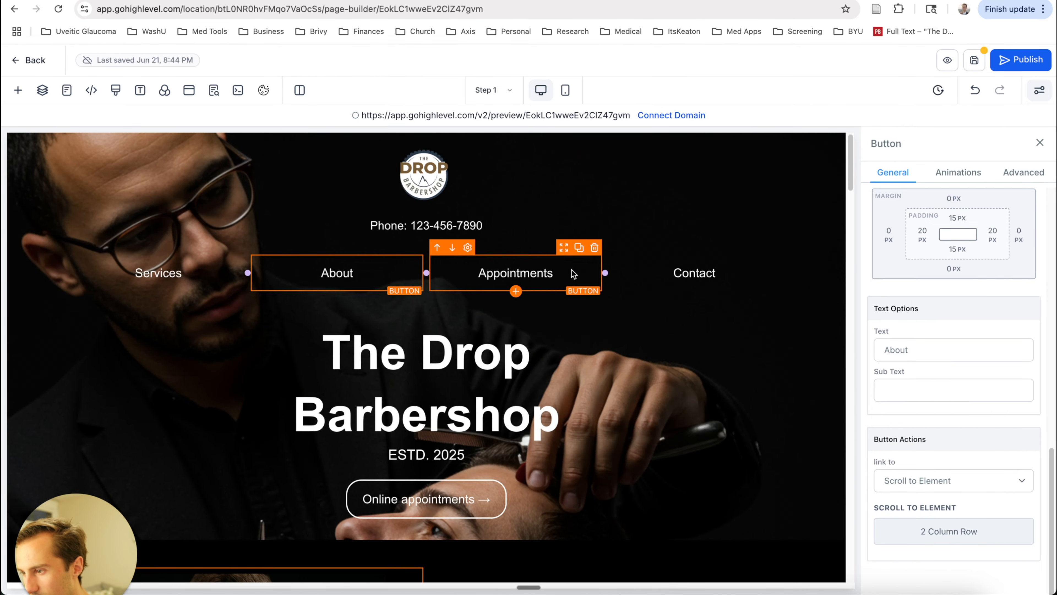
pyautogui.click(572, 275)
pyautogui.click(944, 483)
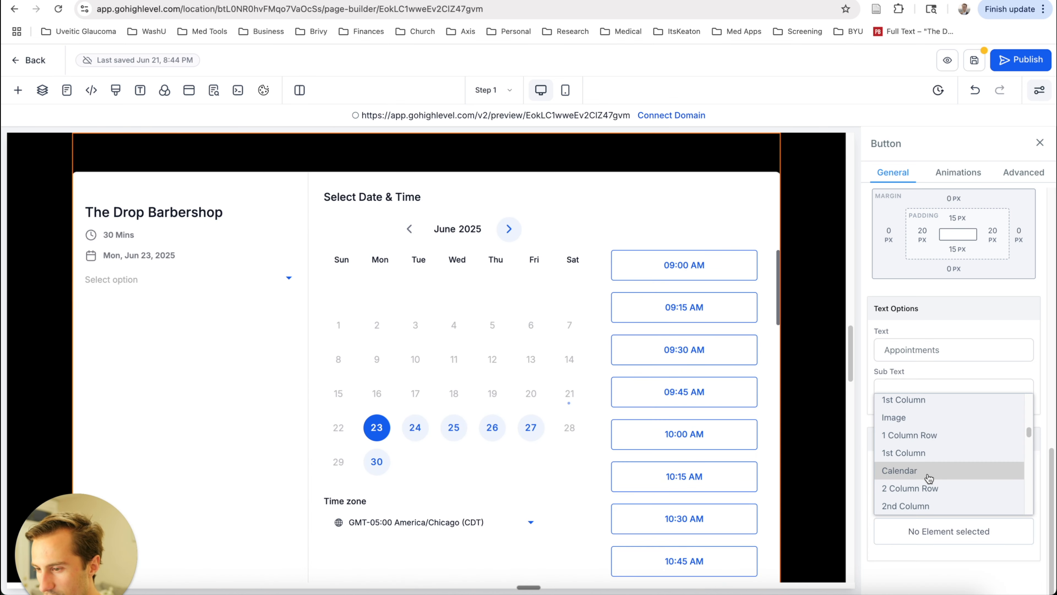
pyautogui.click(929, 477)
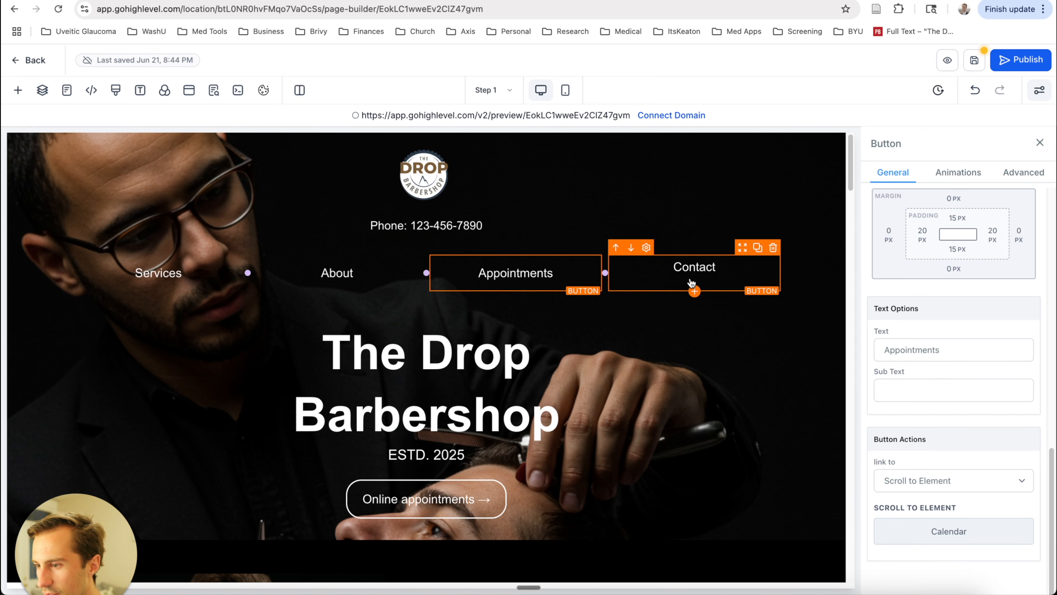
# Make the Contact button scroll to the contact form's 1 Column Row.
pyautogui.click(692, 282)
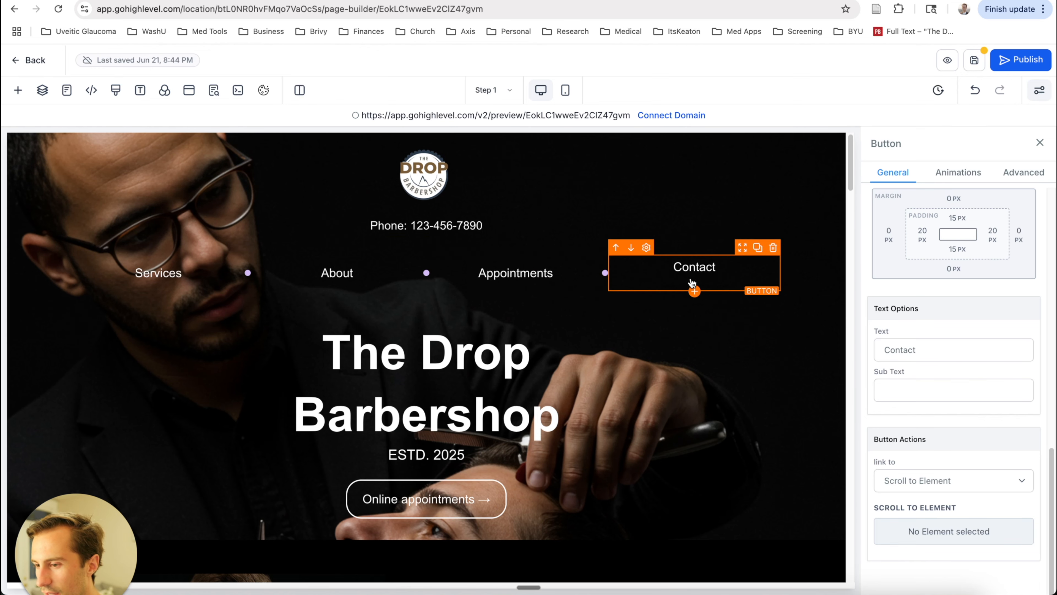
pyautogui.click(948, 533)
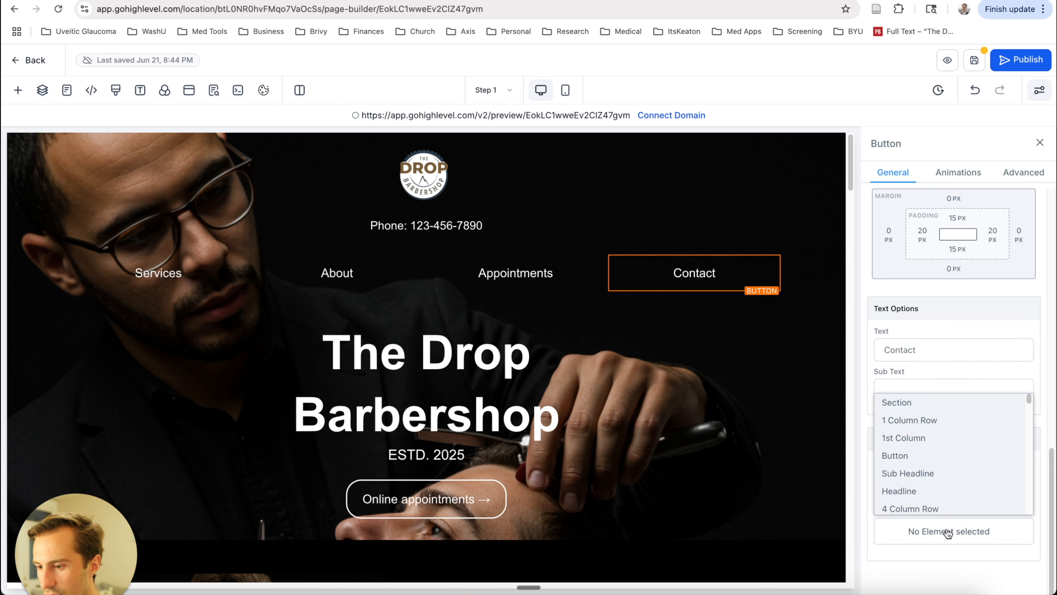
pyautogui.scroll(-2, 939, 478)
pyautogui.scroll(-5, 922, 477)
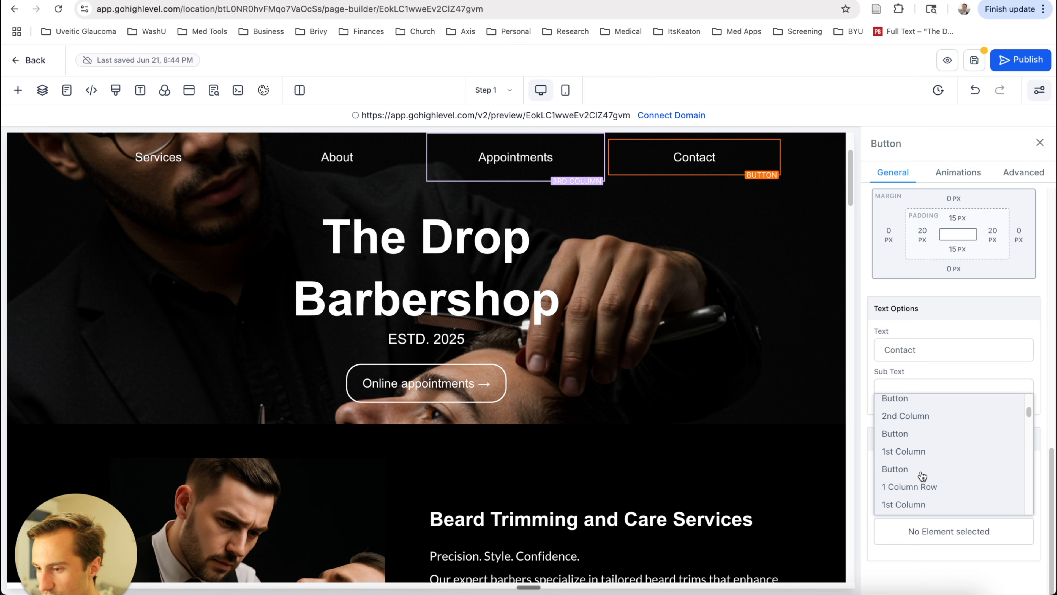
pyautogui.click(931, 477)
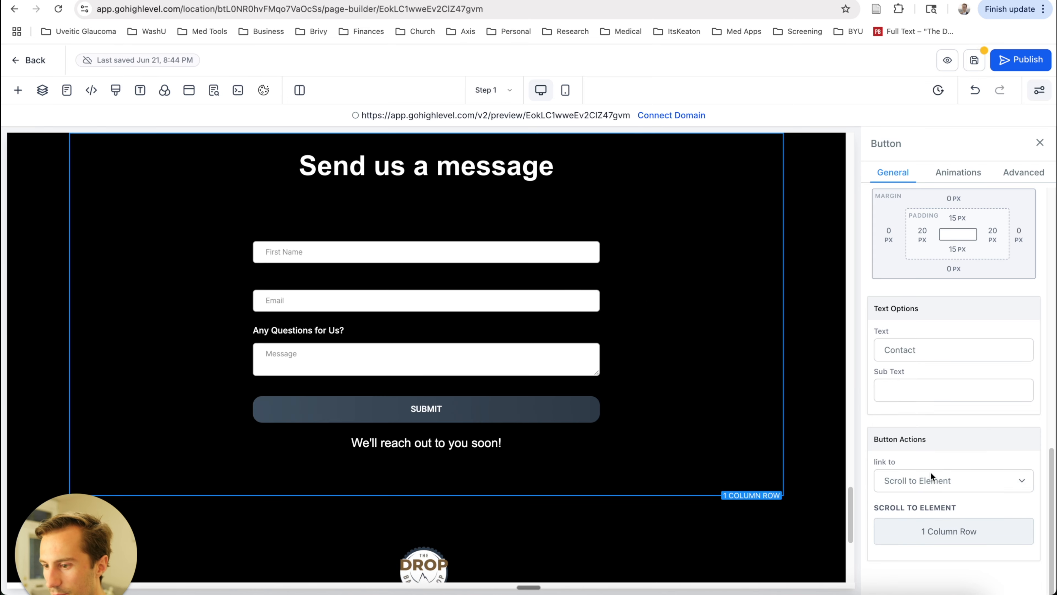
pyautogui.scroll(10, 623, 293)
pyautogui.scroll(10, 623, 291)
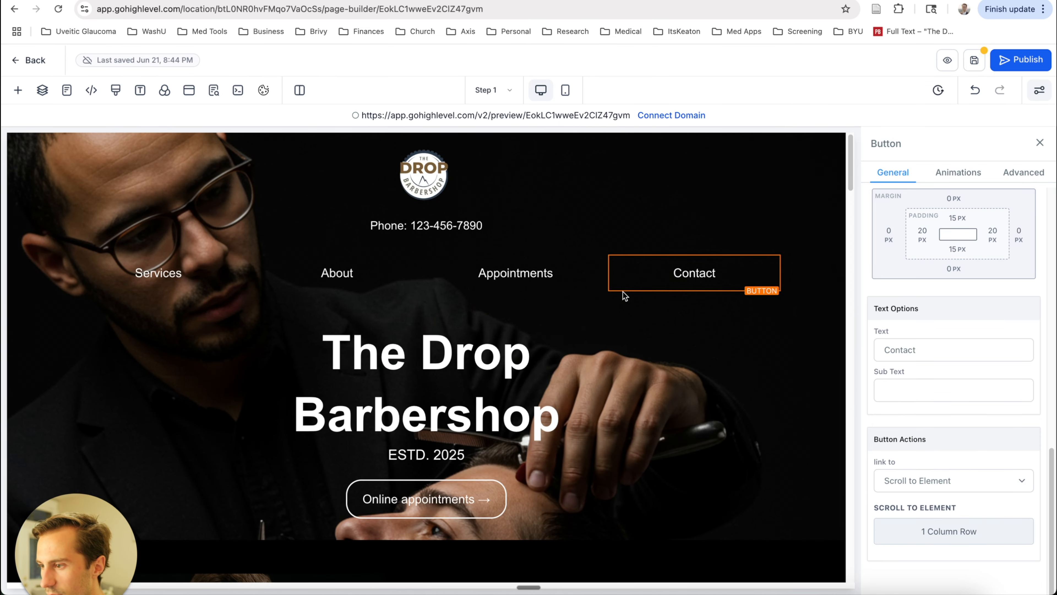
pyautogui.click(587, 319)
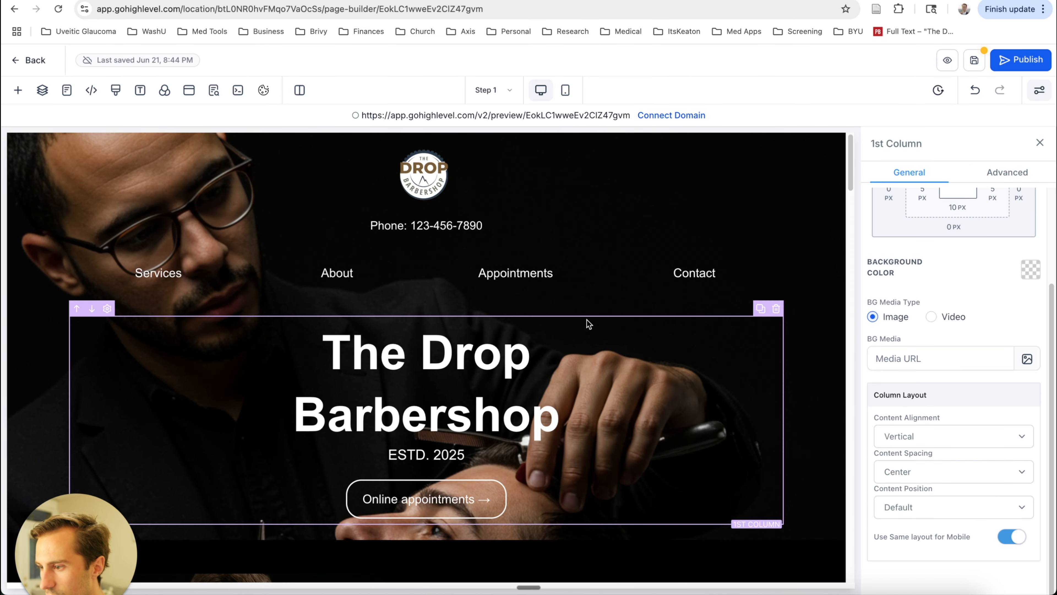
pyautogui.click(946, 60)
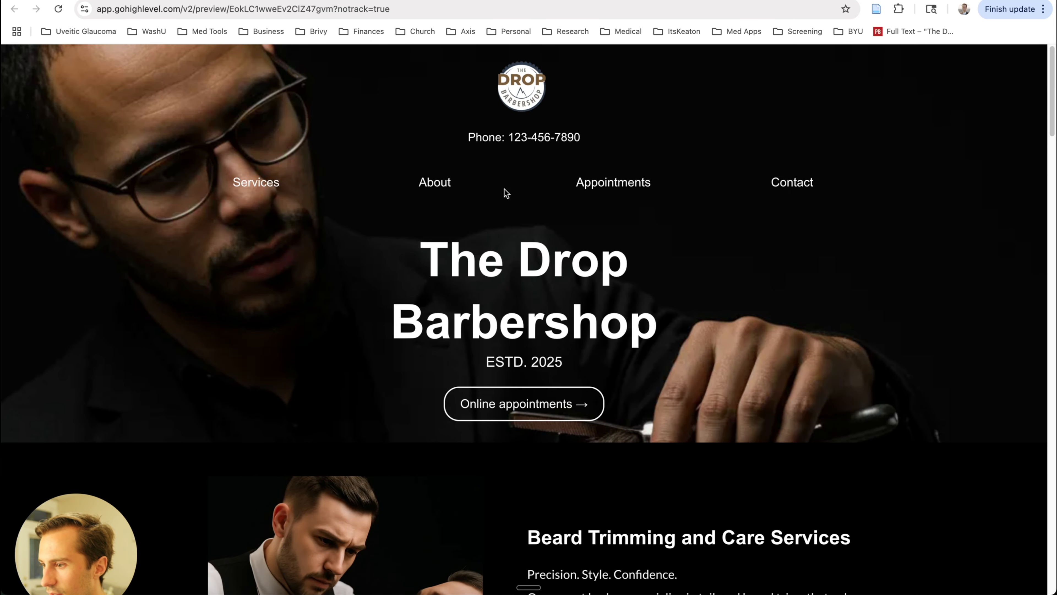
pyautogui.click(288, 177)
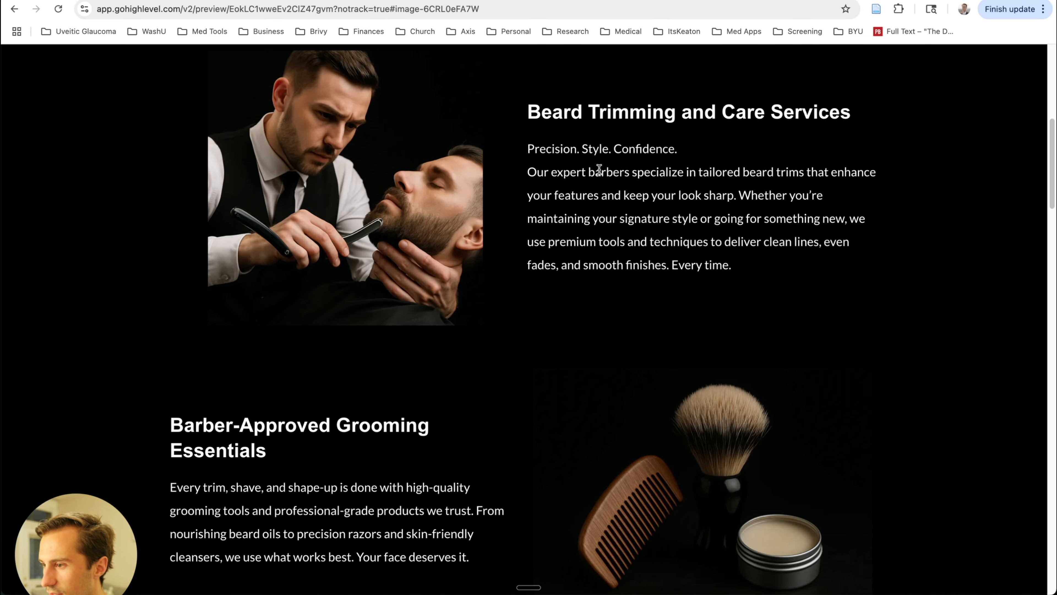
pyautogui.scroll(10, 599, 170)
pyautogui.click(430, 178)
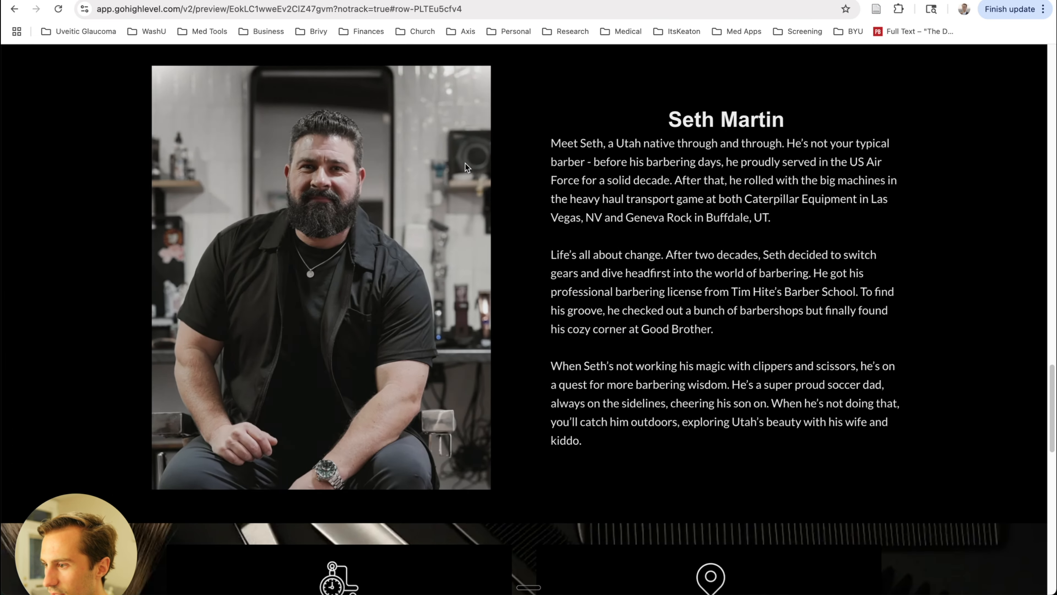
pyautogui.scroll(10, 632, 170)
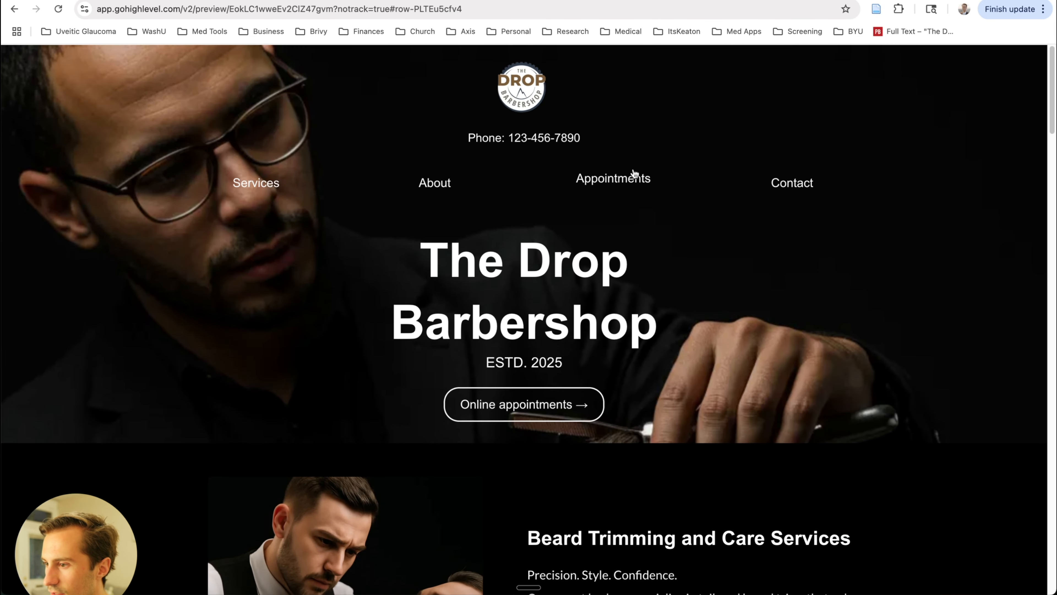
pyautogui.click(621, 181)
pyautogui.scroll(10, 681, 172)
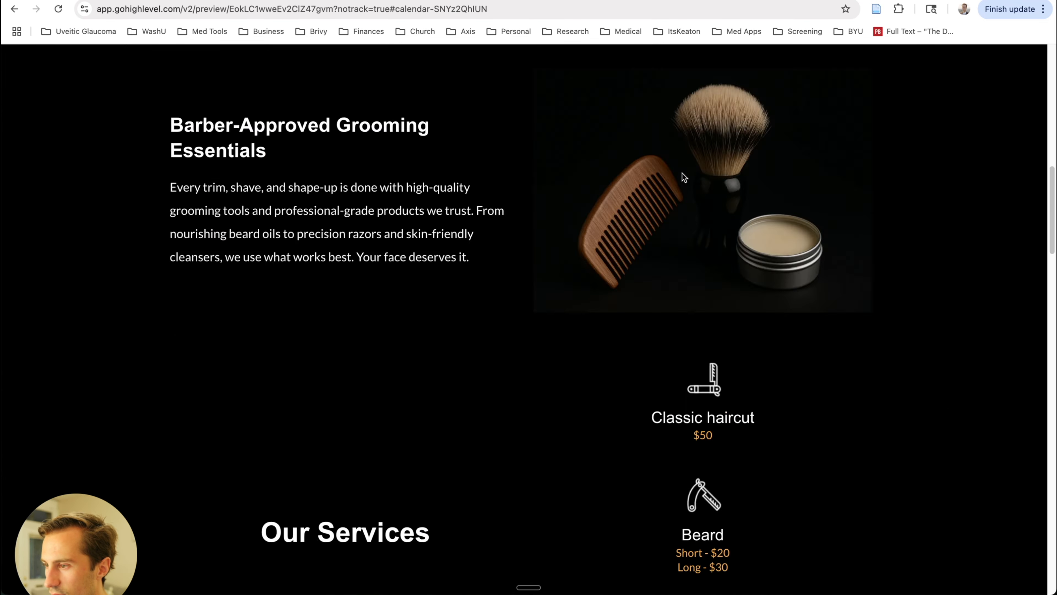
pyautogui.click(798, 185)
pyautogui.press('super+w')
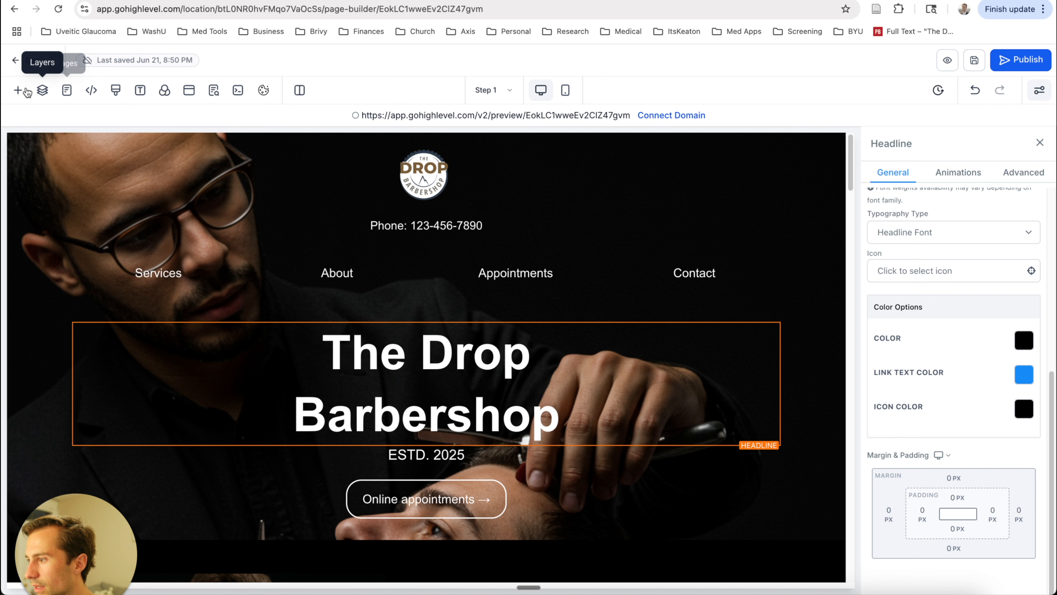
# Enter SEO title 'The Drop Barbershop', description 'Lehi's Premium Barbershop', keywords and author, then preview.
pyautogui.click(213, 92)
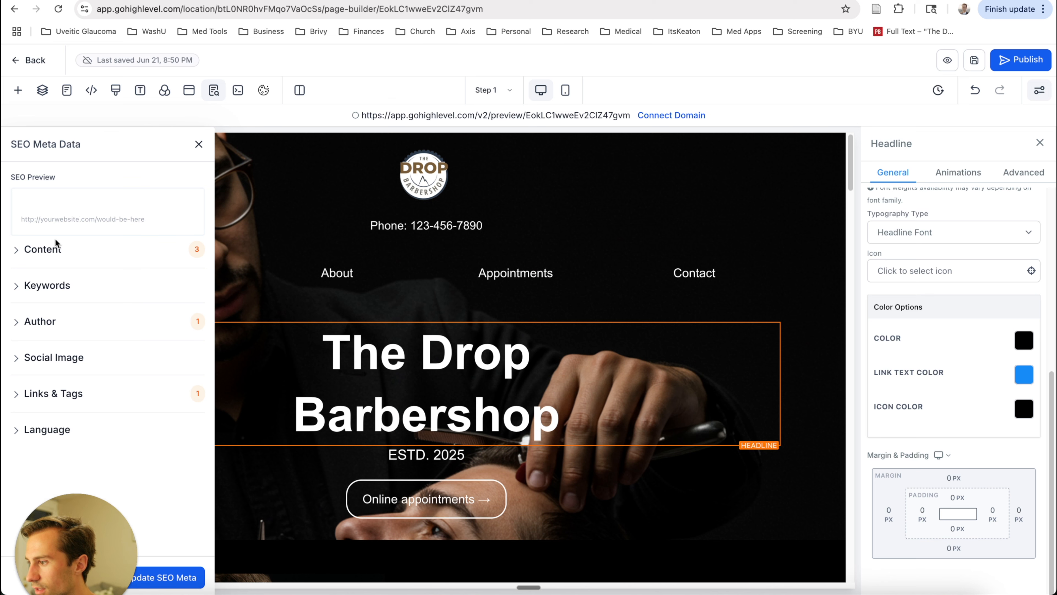
pyautogui.click(37, 250)
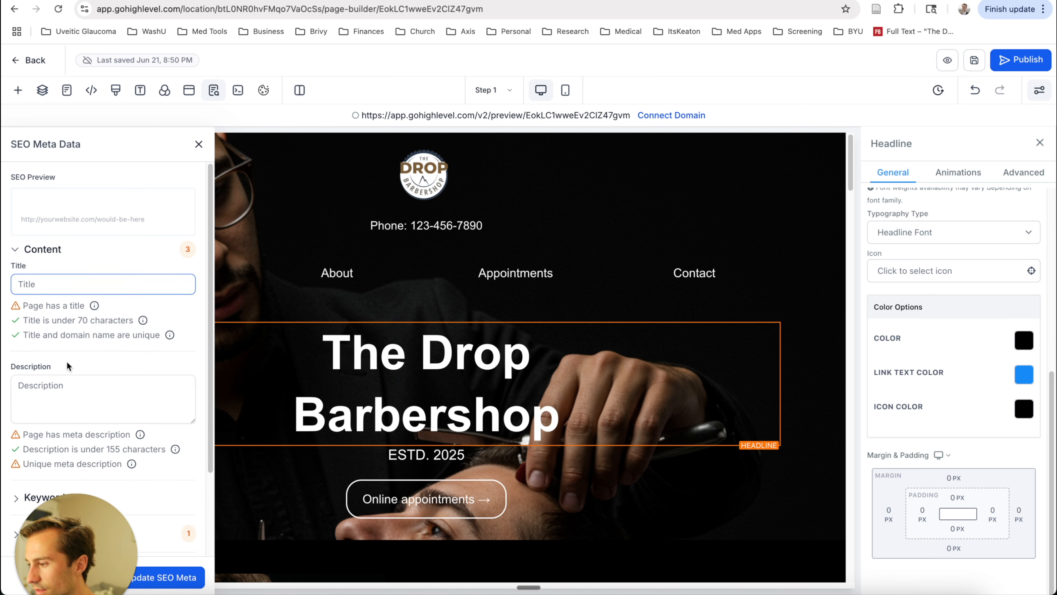
pyautogui.moveTo(109, 528); pyautogui.dragTo(1004, 511)
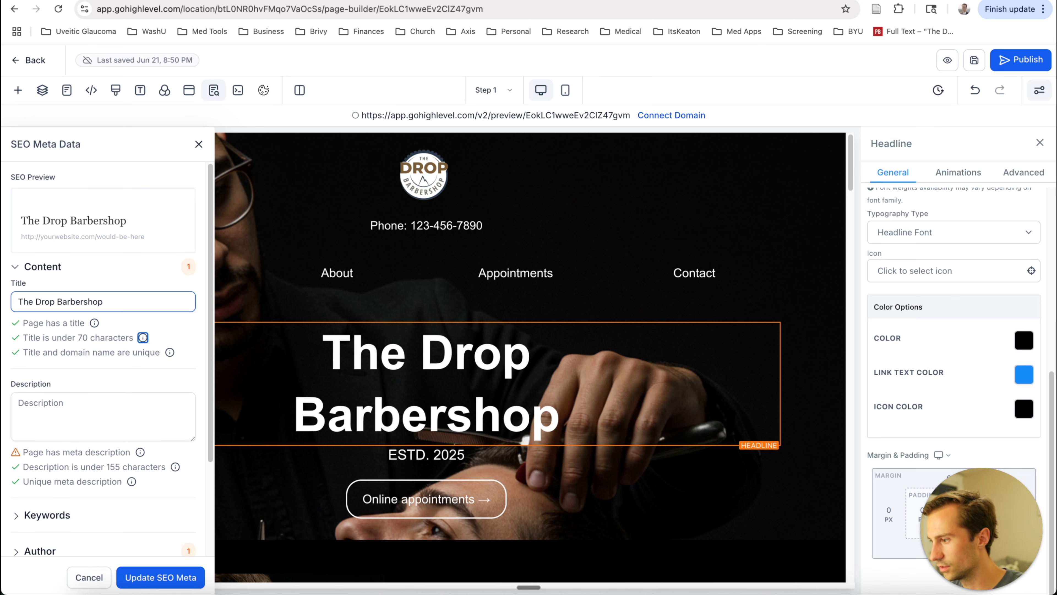
pyautogui.click(125, 410)
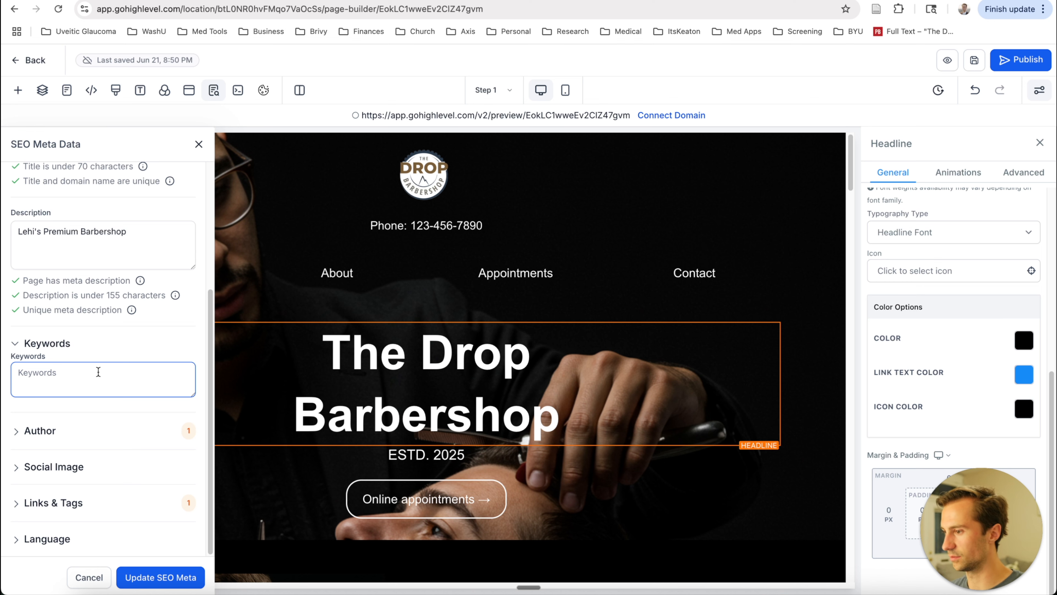
pyautogui.click(99, 371)
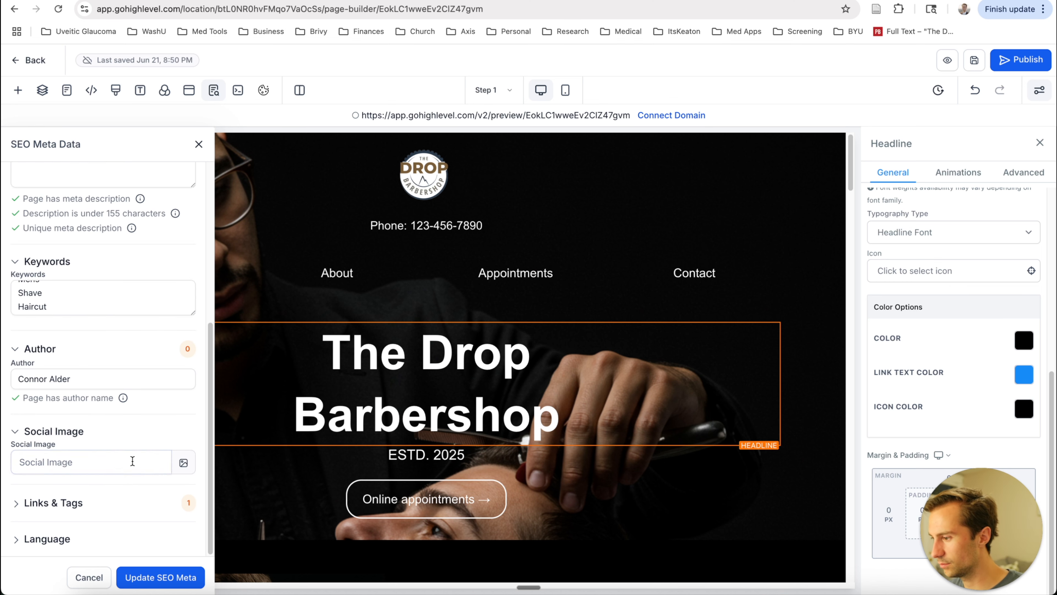
pyautogui.click(75, 503)
pyautogui.scroll(-2, 74, 472)
pyautogui.click(949, 60)
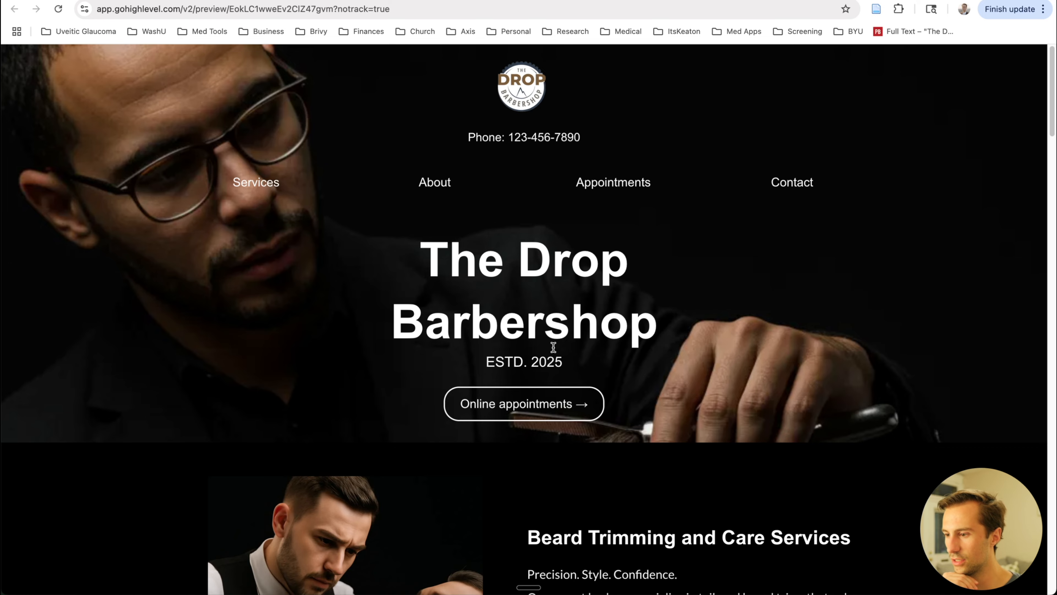
# Scroll the live preview down to the footer and test the phone number link.
pyautogui.scroll(-15, 528, 288)
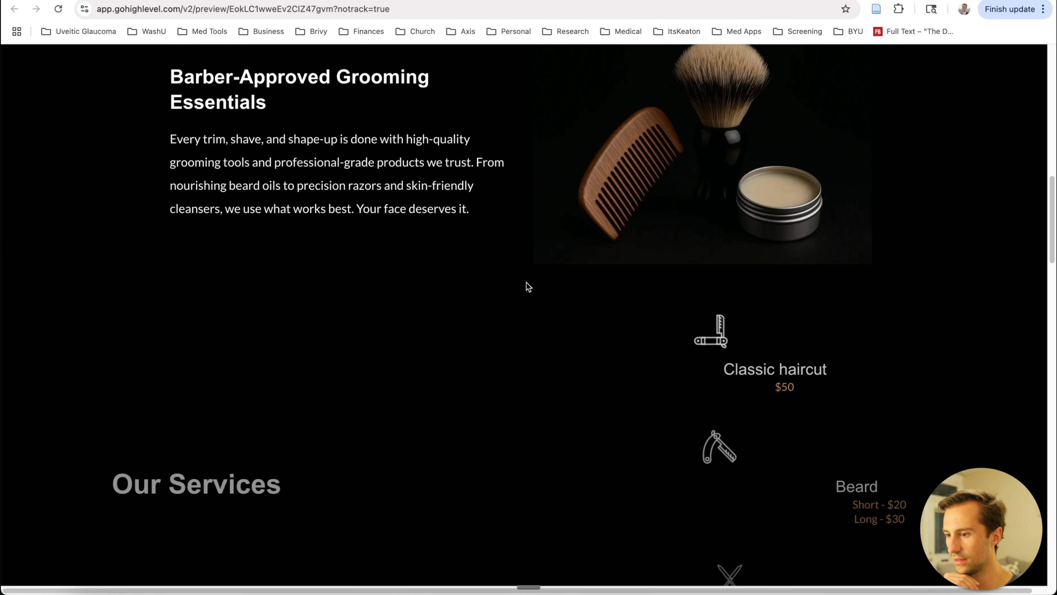
pyautogui.scroll(-12, 526, 282)
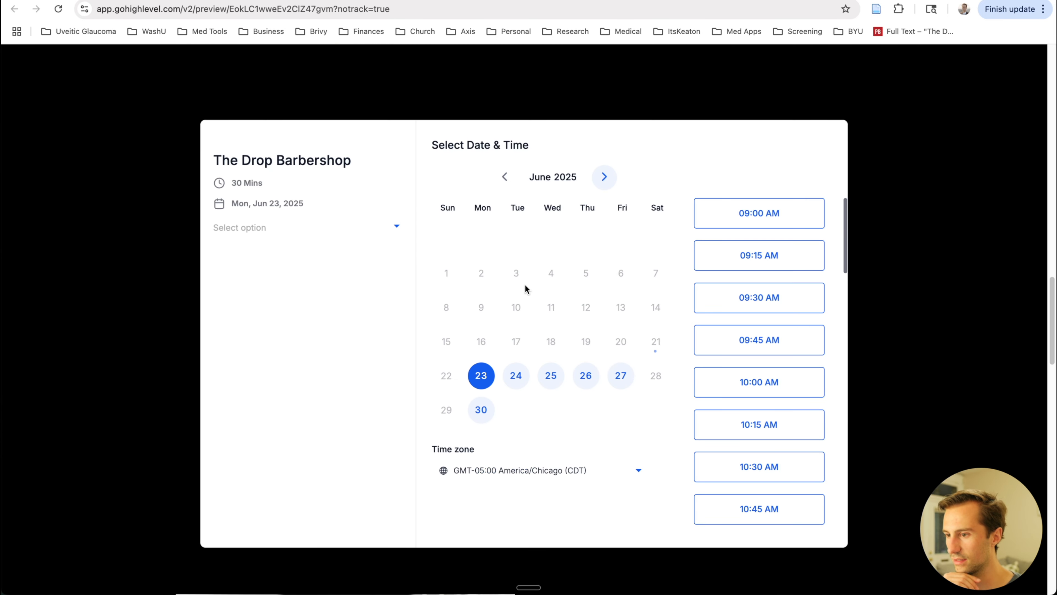
pyautogui.scroll(-15, 743, 284)
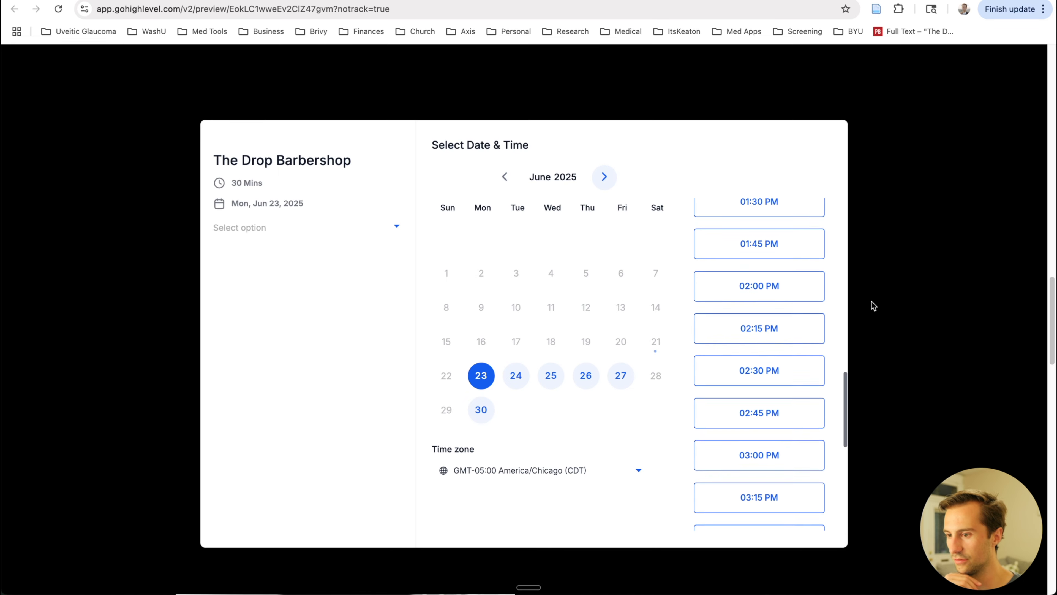
pyautogui.scroll(-15, 178, 278)
pyautogui.scroll(4, 178, 277)
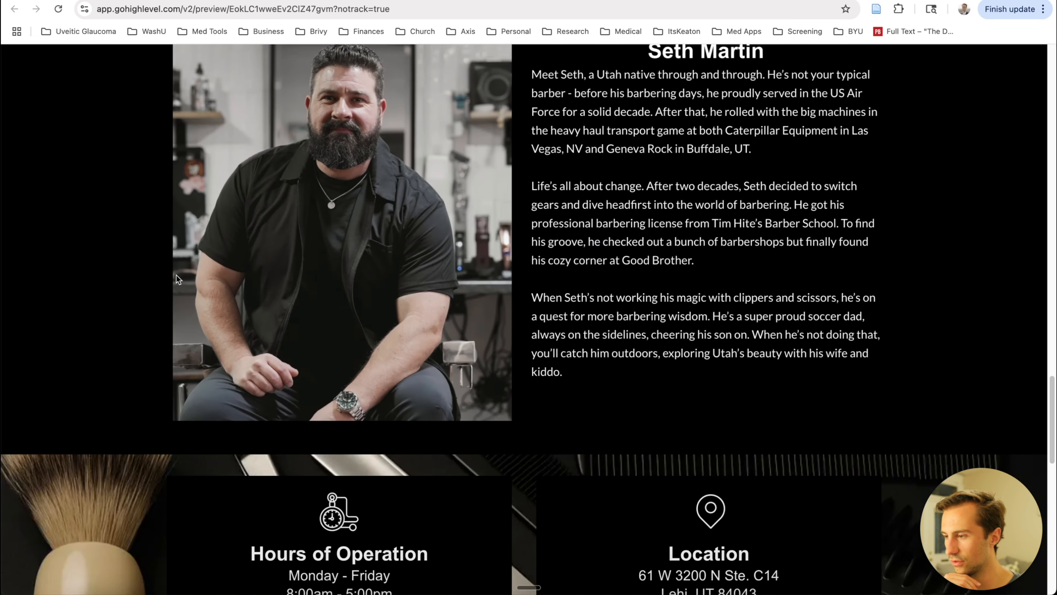
pyautogui.scroll(-10, 166, 297)
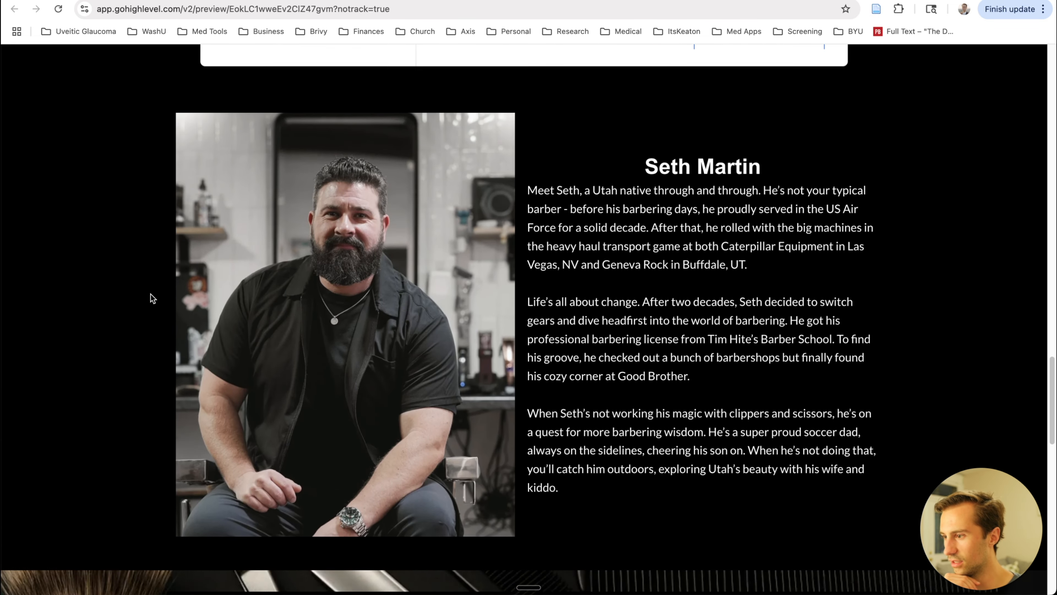
pyautogui.scroll(-12, 151, 292)
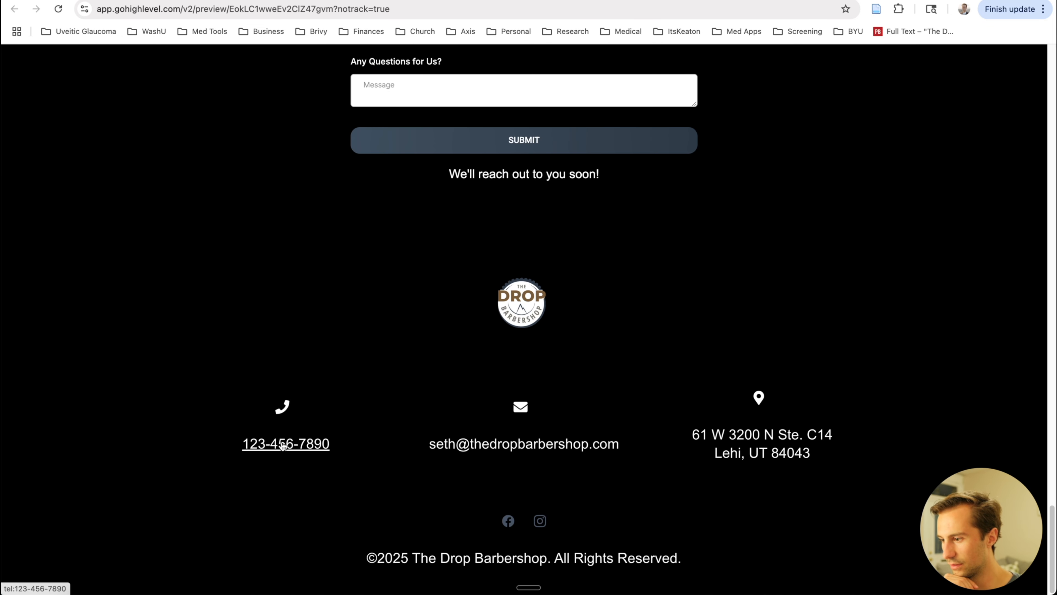
pyautogui.click(283, 444)
pyautogui.click(580, 133)
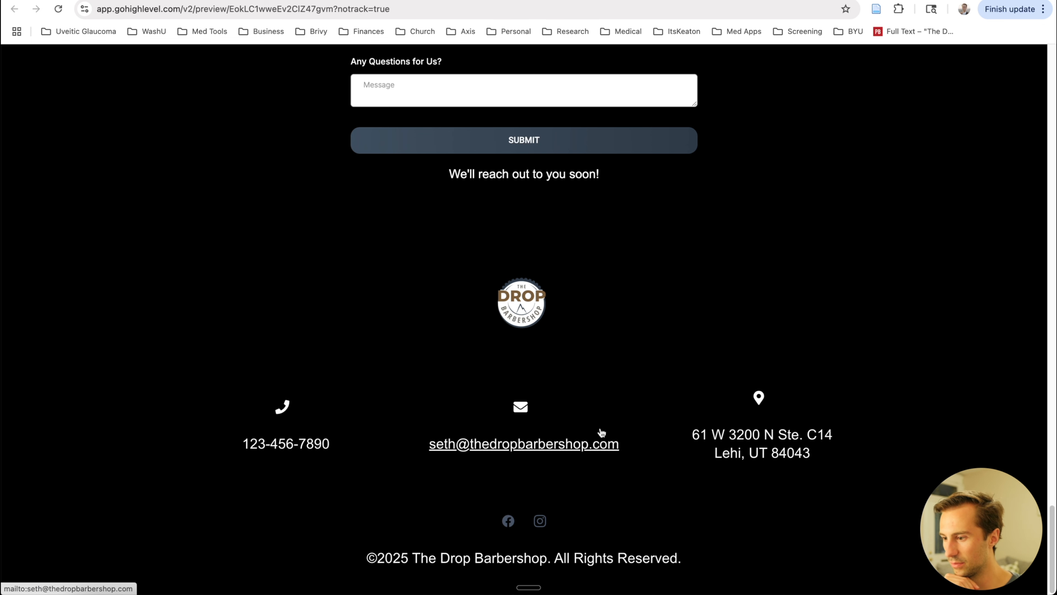
pyautogui.rightClick(502, 587)
pyautogui.click(514, 573)
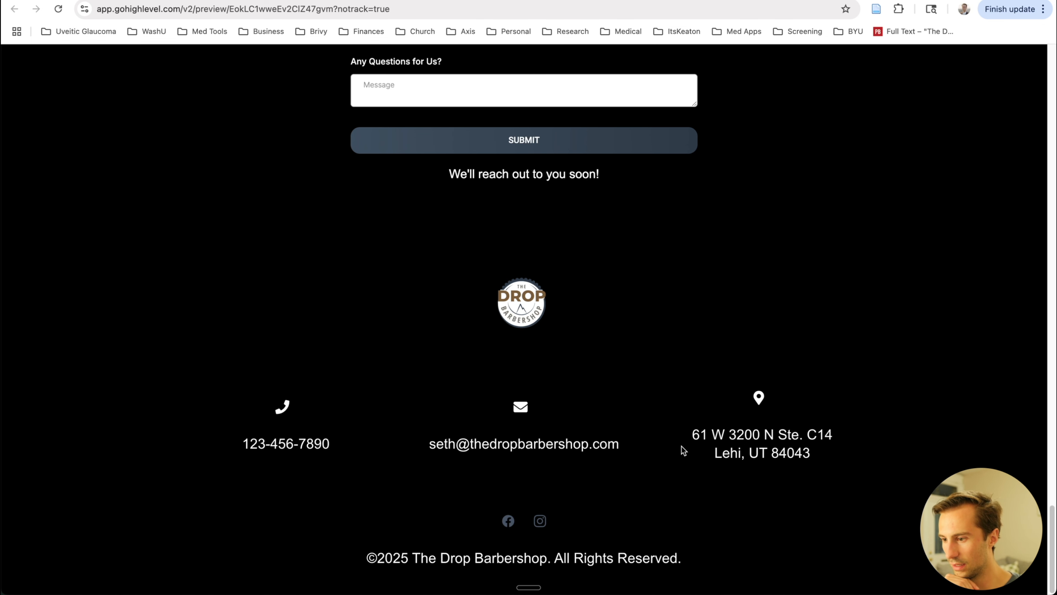
# Test the footer's Facebook link, then return to the preview and the page editor.
pyautogui.click(507, 521)
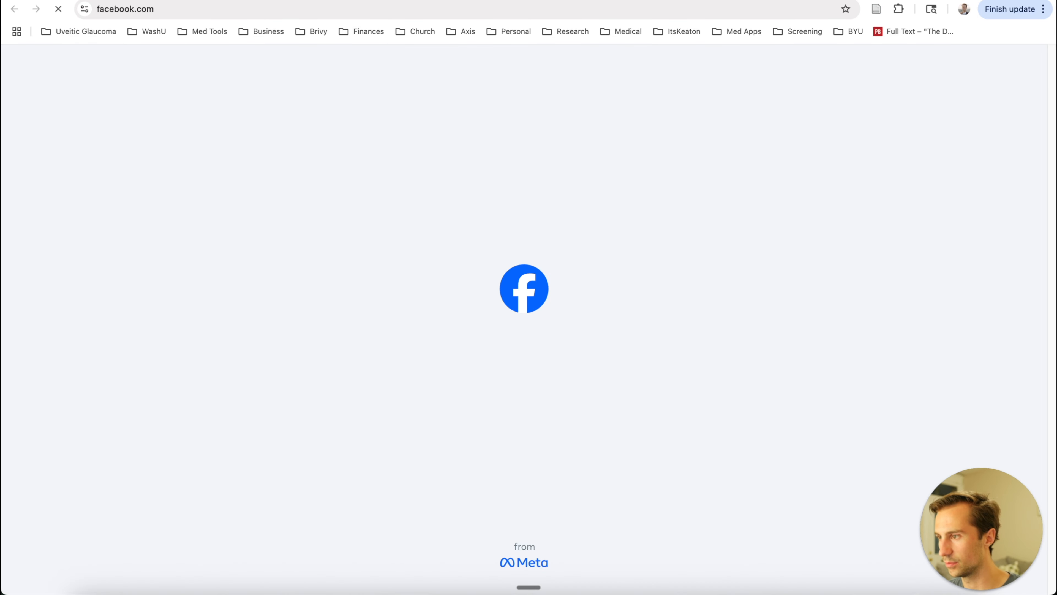
pyautogui.click(386, 0)
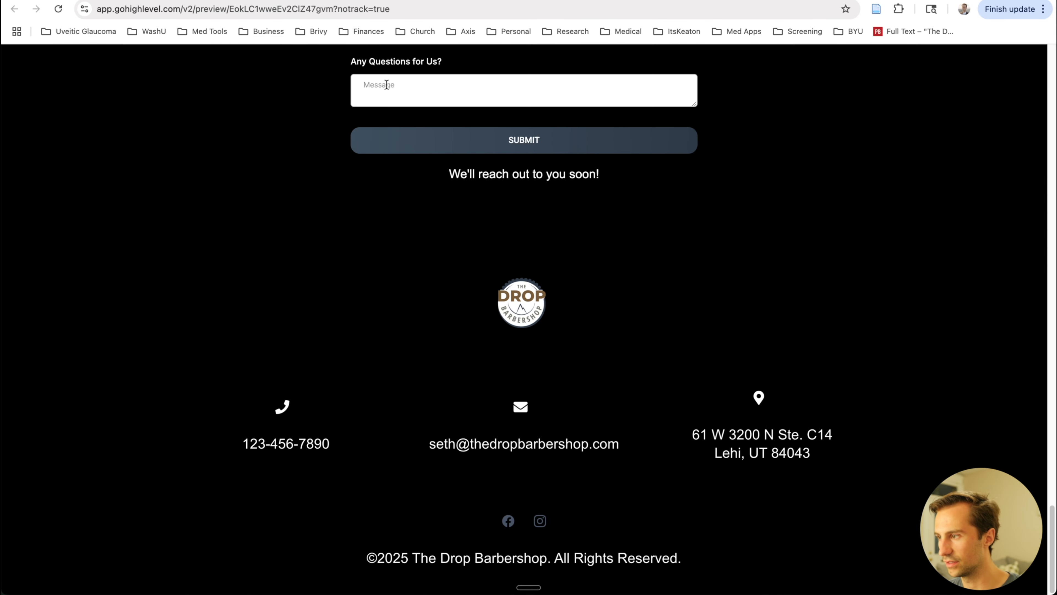
pyautogui.click(175, 0)
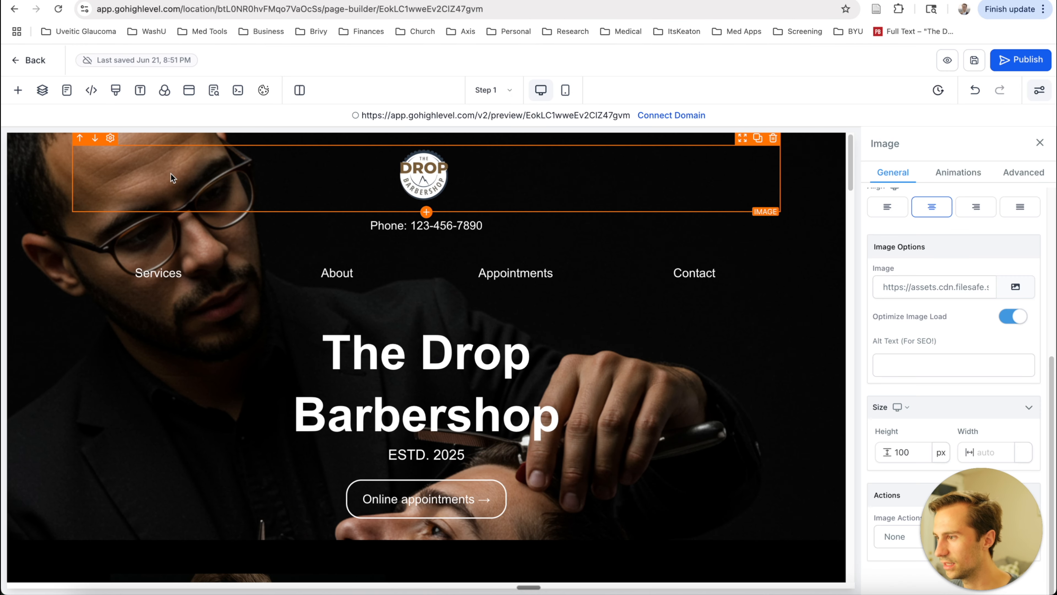
# Switch the builder to Mobile Mode and scroll the page to the footer and back up.
pyautogui.click(567, 91)
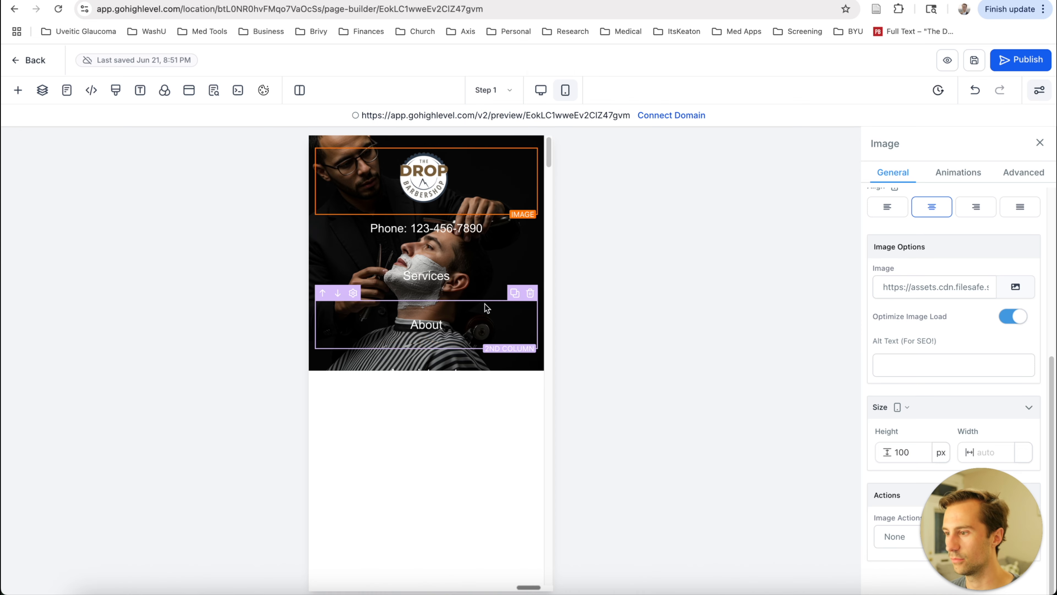
pyautogui.scroll(-1, 444, 326)
pyautogui.scroll(-10, 443, 326)
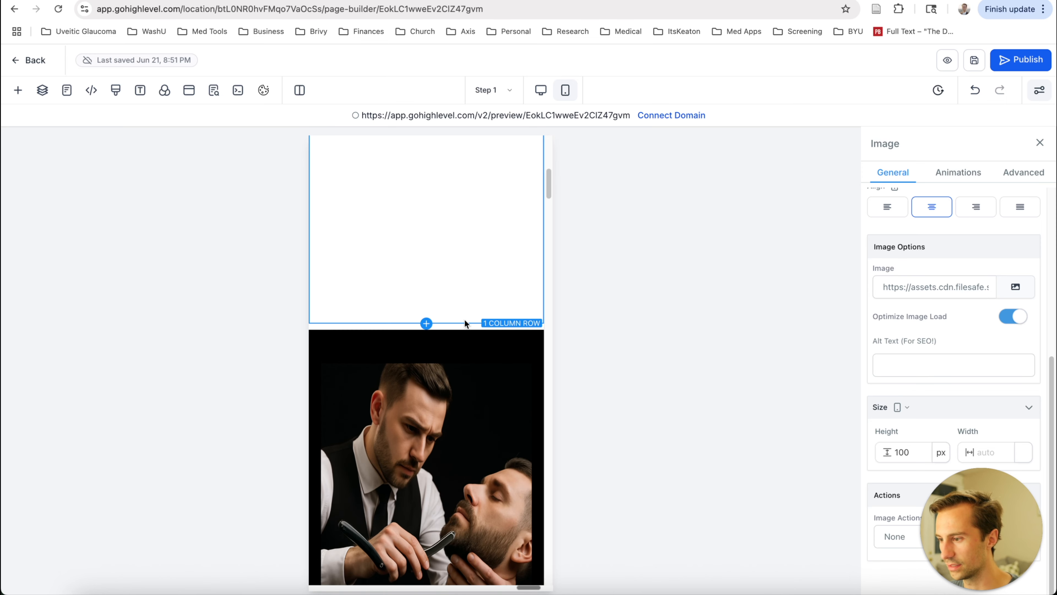
pyautogui.scroll(-12, 467, 325)
pyautogui.scroll(-15, 467, 329)
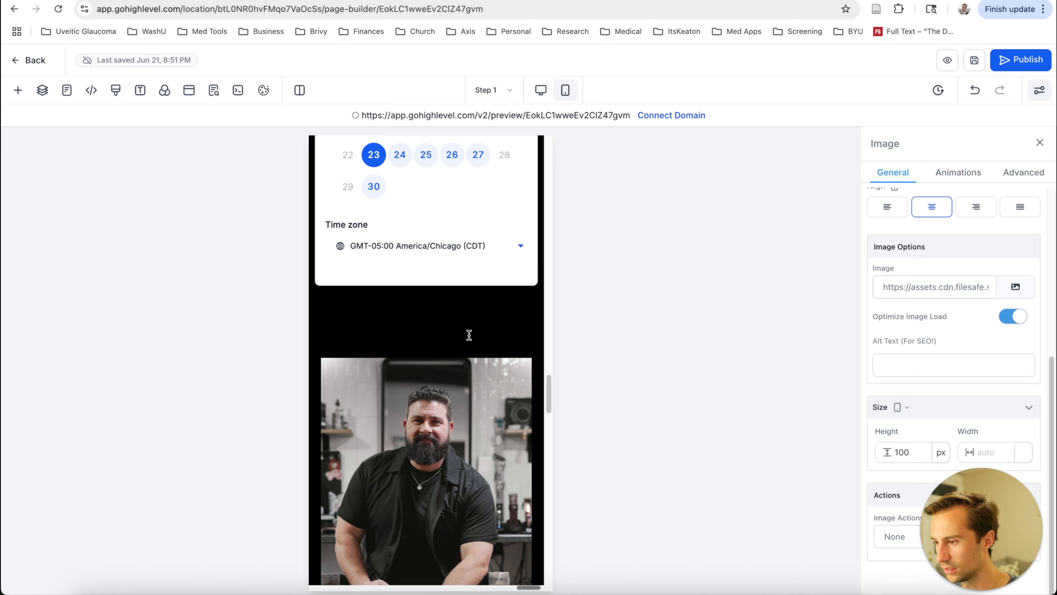
pyautogui.scroll(-15, 469, 335)
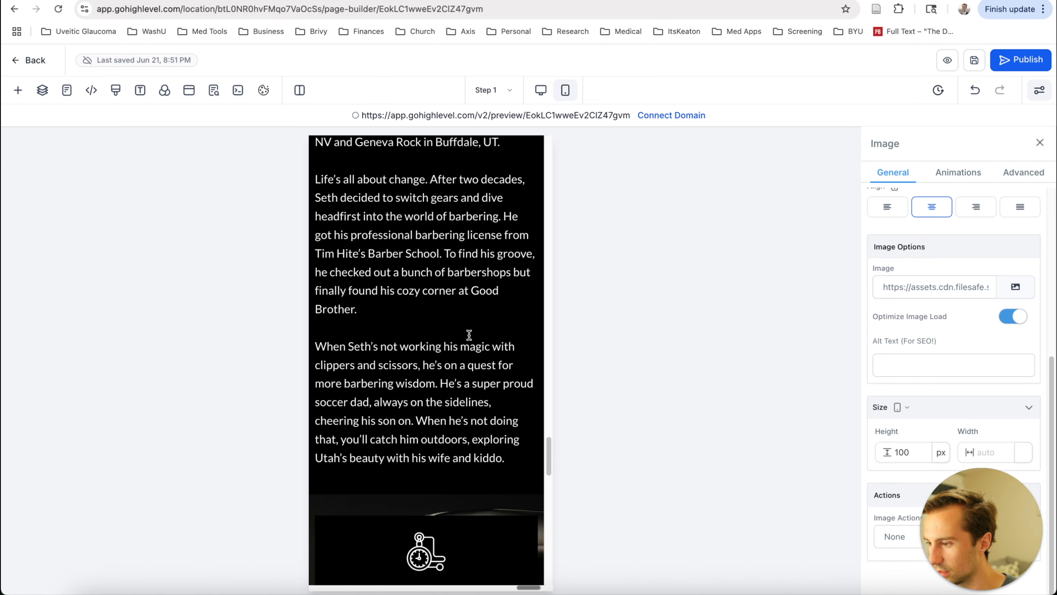
pyautogui.scroll(-15, 469, 335)
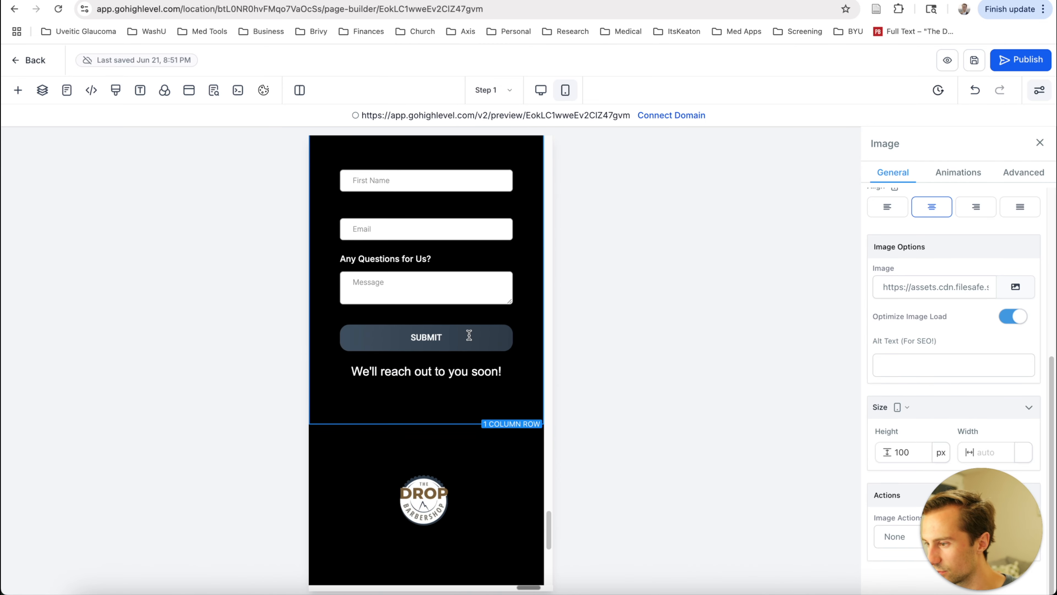
pyautogui.scroll(20, 469, 335)
pyautogui.scroll(15, 469, 335)
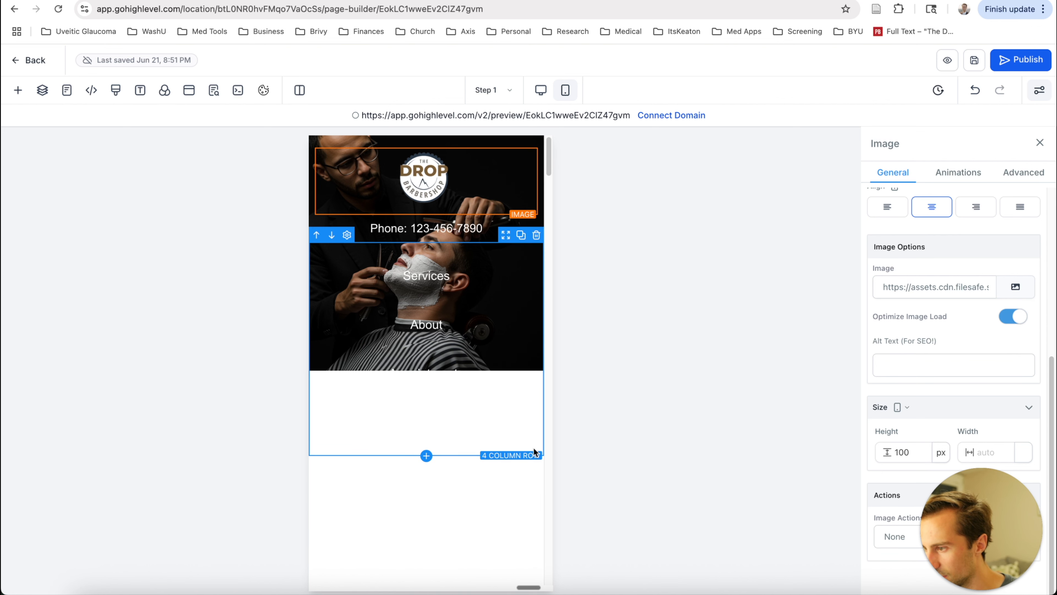
pyautogui.click(534, 448)
# Set the blank section's background to black and select the main headline to resize it.
pyautogui.click(1035, 315)
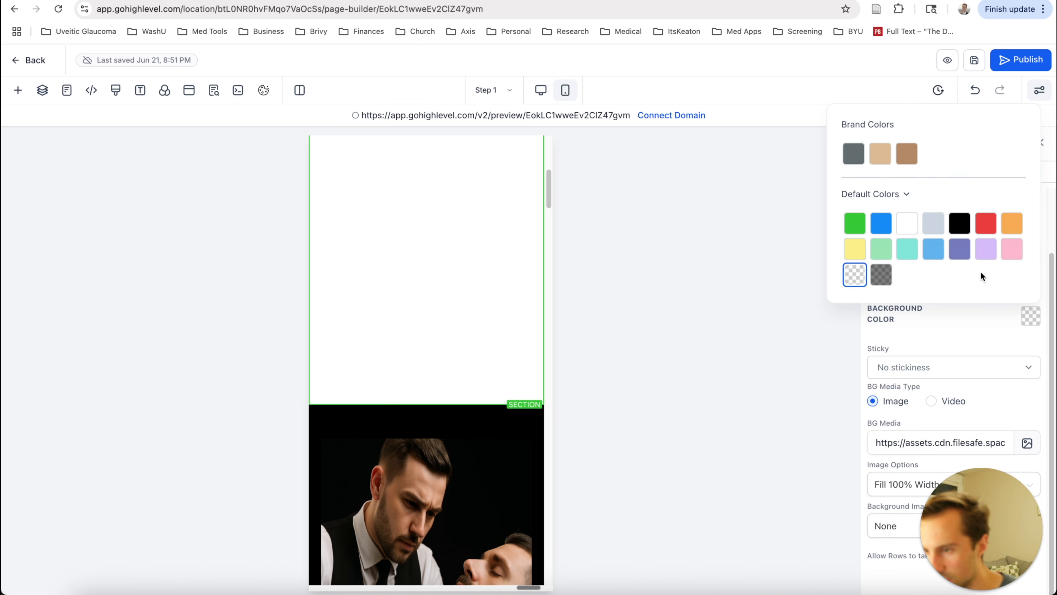
pyautogui.click(958, 223)
pyautogui.scroll(5, 466, 306)
pyautogui.tripleClick(448, 452)
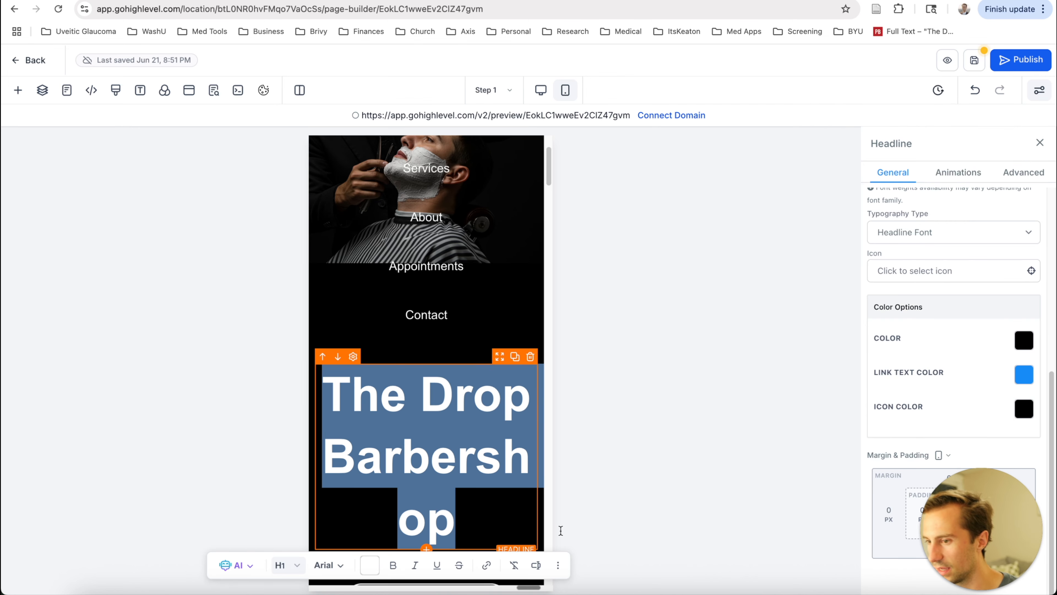
pyautogui.scroll(8, 932, 270)
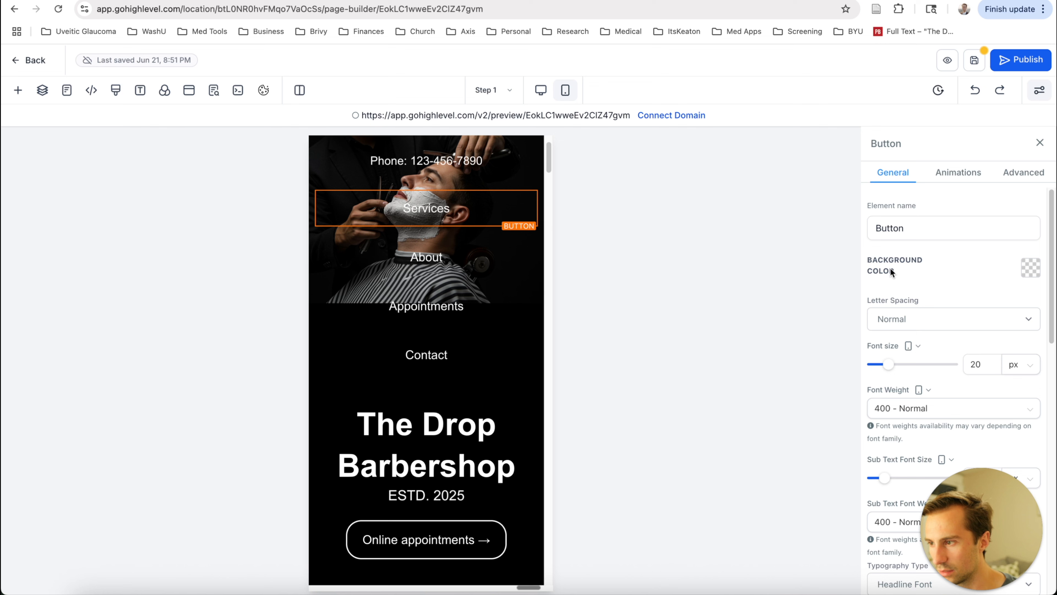
# Hide the Services, About, Appointments and Contact menu buttons on mobile.
pyautogui.click(1032, 178)
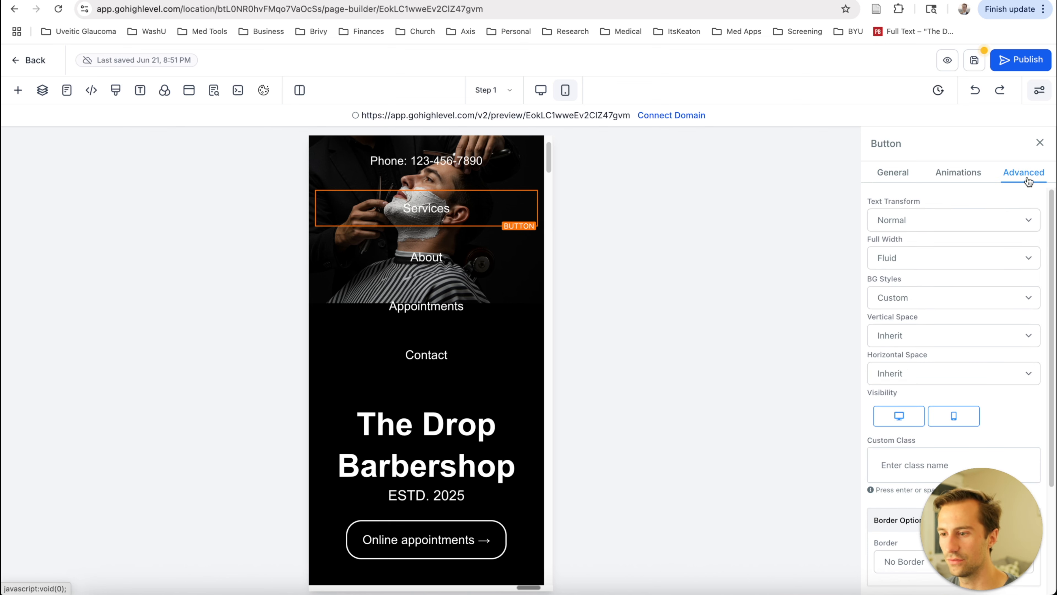
pyautogui.click(962, 415)
pyautogui.click(452, 217)
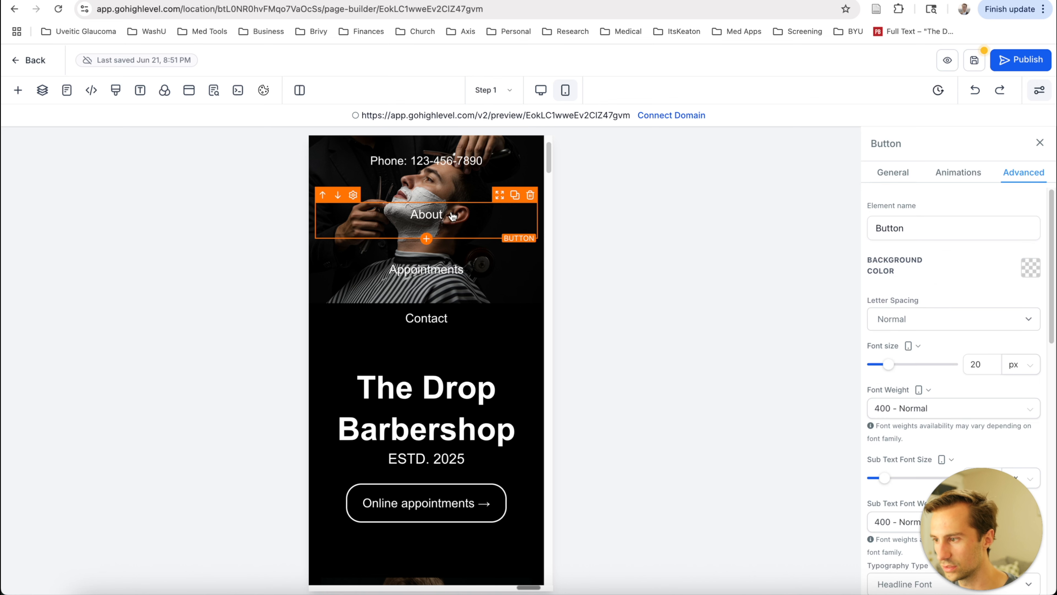
pyautogui.click(1017, 177)
pyautogui.click(954, 415)
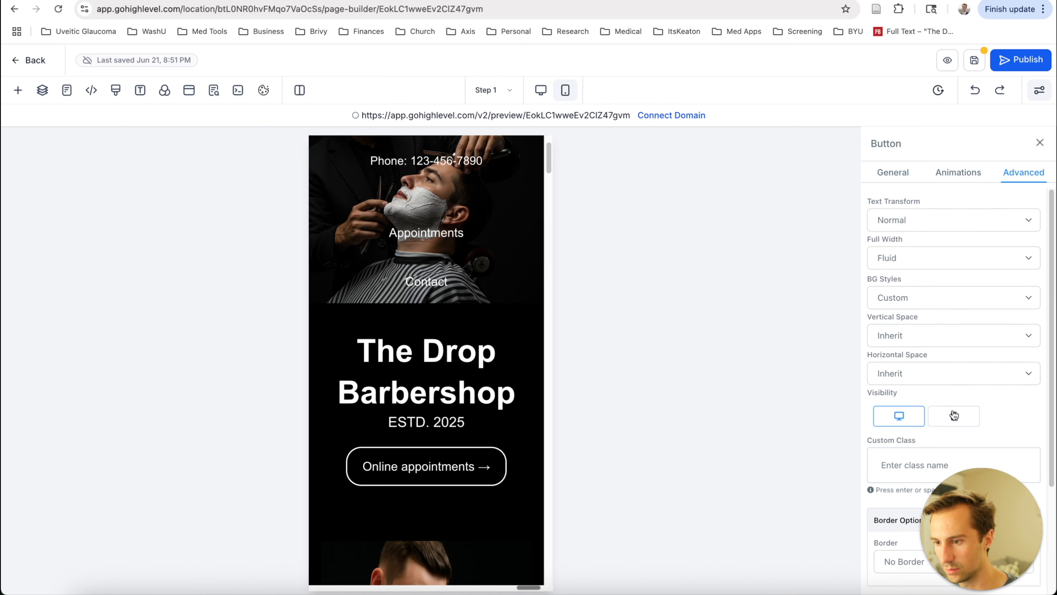
pyautogui.click(1034, 177)
pyautogui.click(954, 415)
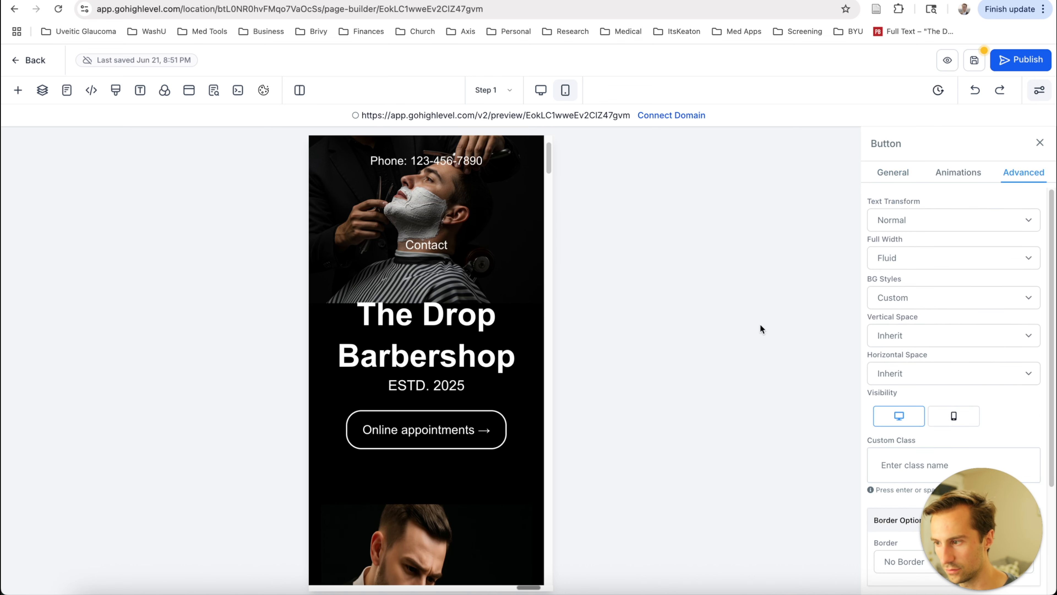
pyautogui.click(491, 255)
pyautogui.click(1036, 177)
pyautogui.click(954, 415)
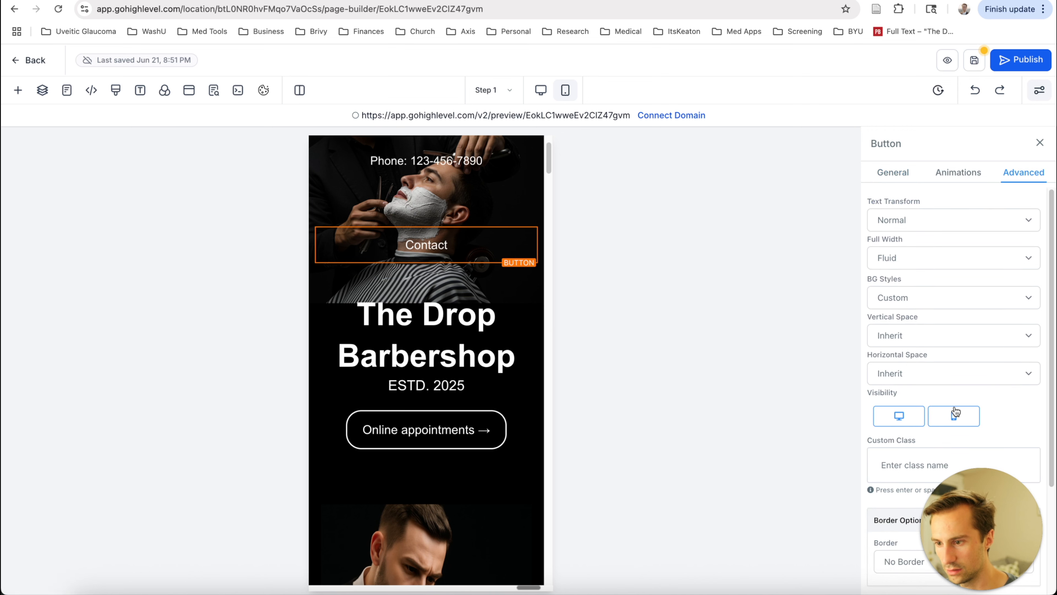
pyautogui.scroll(1, 499, 220)
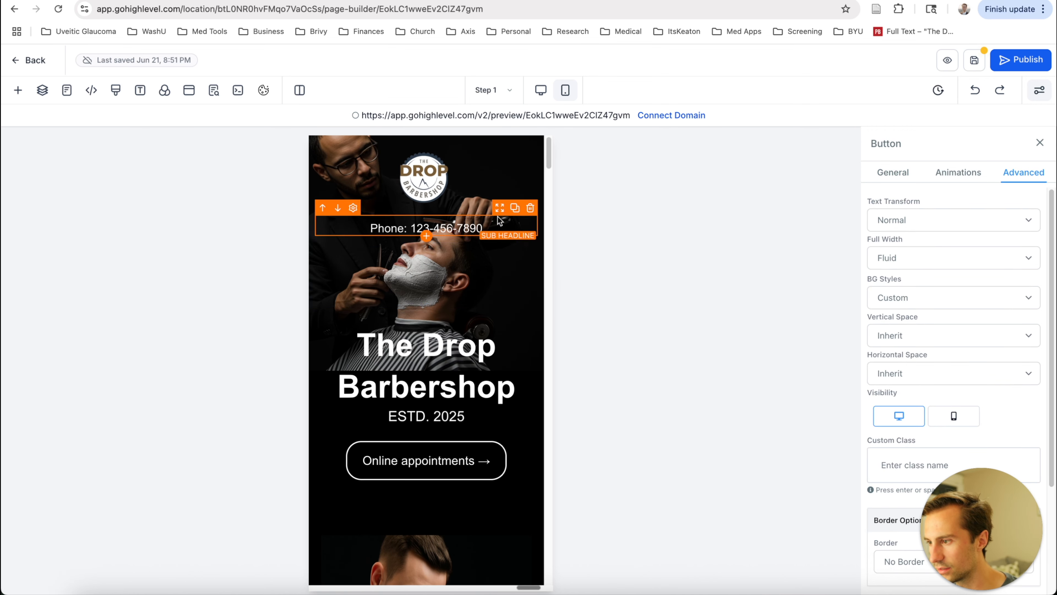
# Choose a new hero background image and hide the empty row under the phone line on mobile.
pyautogui.click(538, 491)
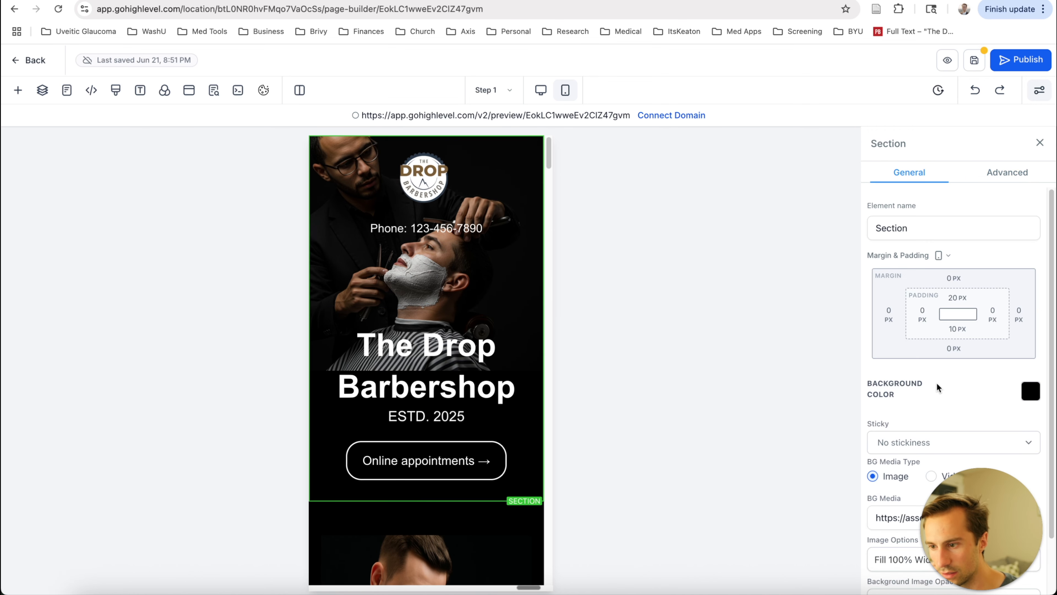
pyautogui.scroll(-2, 974, 387)
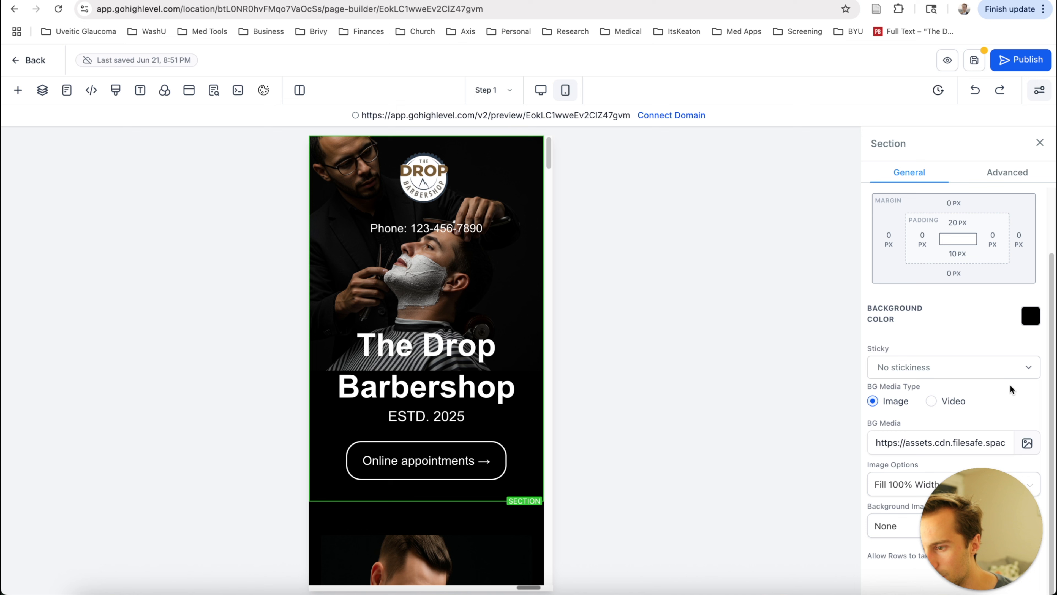
pyautogui.click(1027, 443)
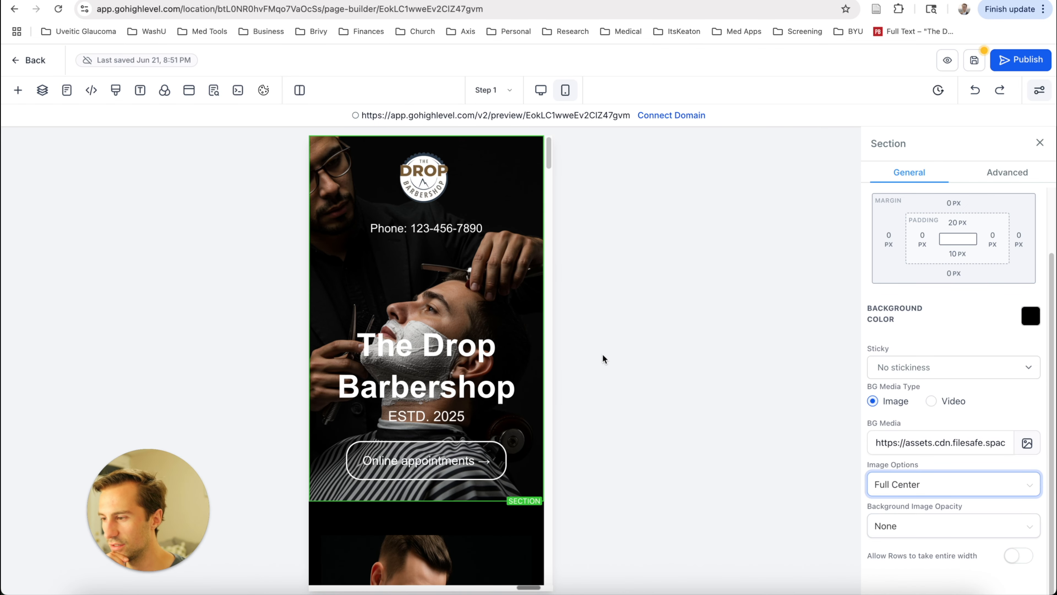
pyautogui.click(475, 245)
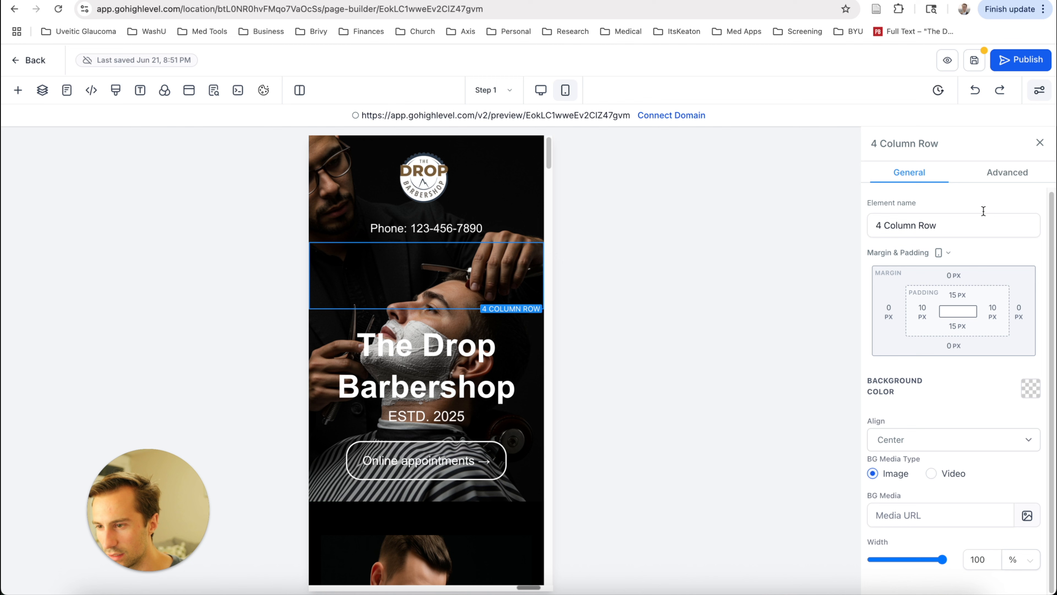
pyautogui.click(993, 182)
pyautogui.click(957, 397)
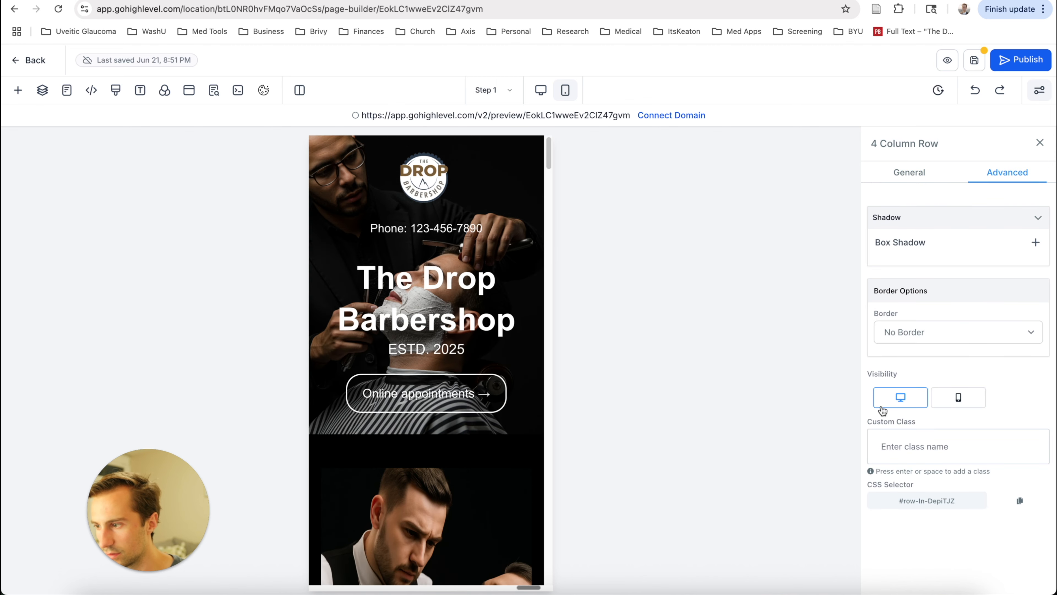
# Hide the beard trimming image from the mobile layout.
pyautogui.scroll(-5, 490, 306)
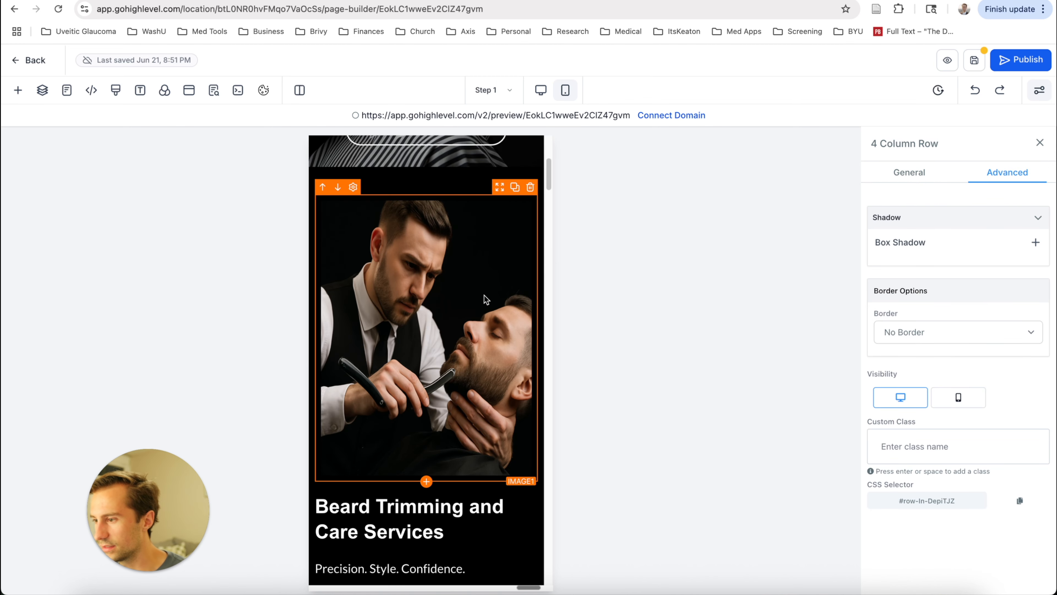
pyautogui.scroll(-1, 484, 294)
pyautogui.scroll(3, 482, 297)
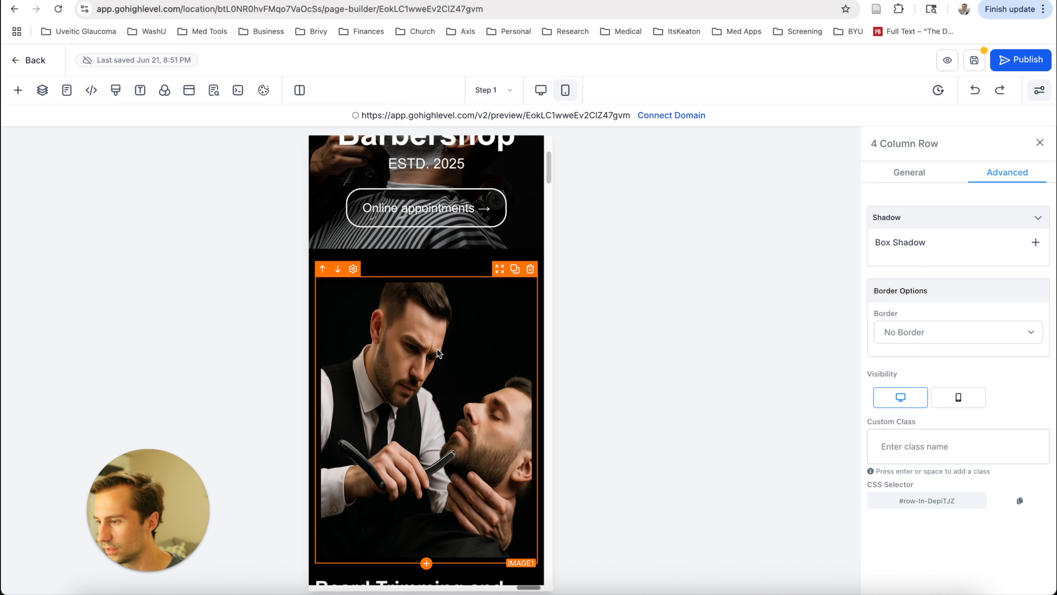
pyautogui.click(438, 348)
pyautogui.click(1017, 172)
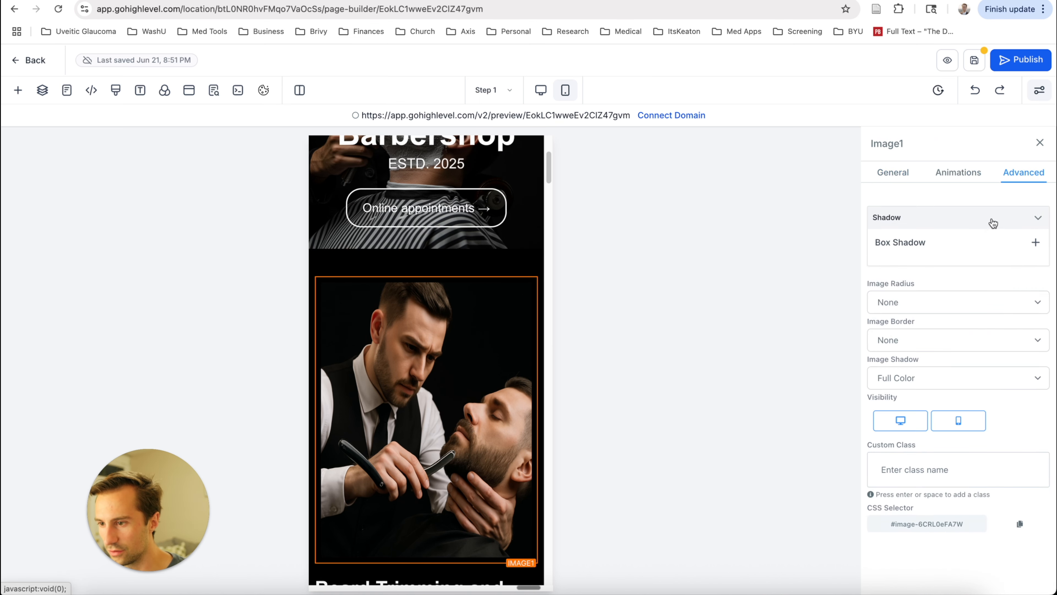
pyautogui.click(964, 420)
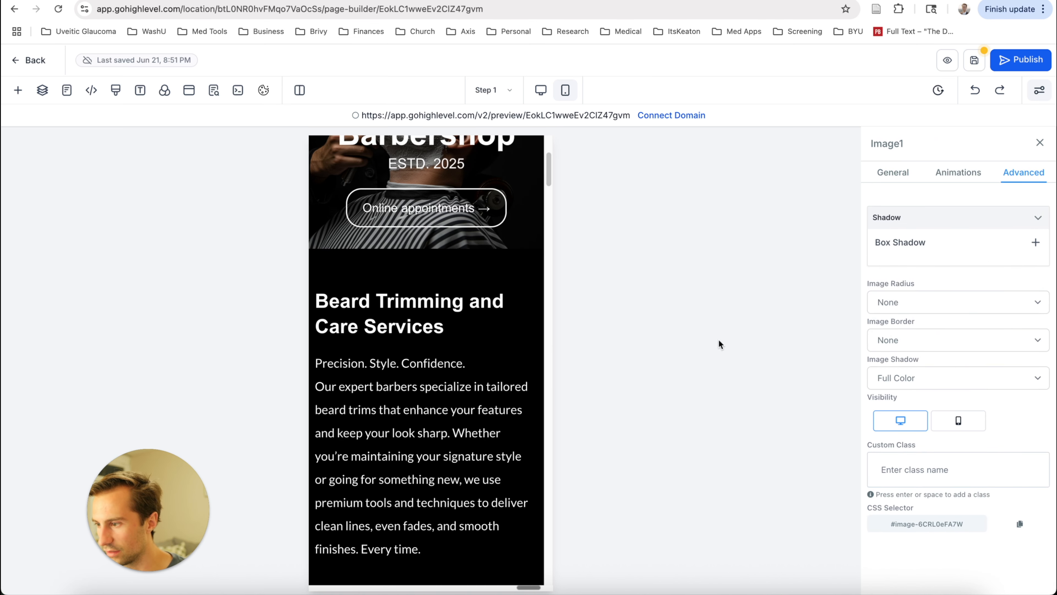
# Check the settings of the beard trimming text column and the shaving-brush image.
pyautogui.click(483, 276)
pyautogui.click(1003, 177)
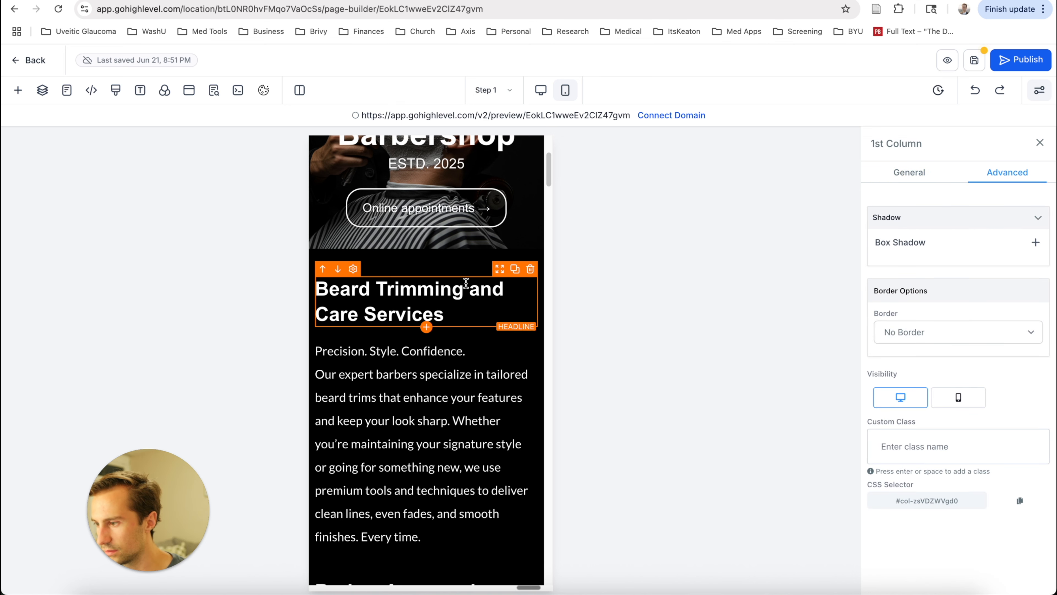
pyautogui.scroll(-3, 462, 329)
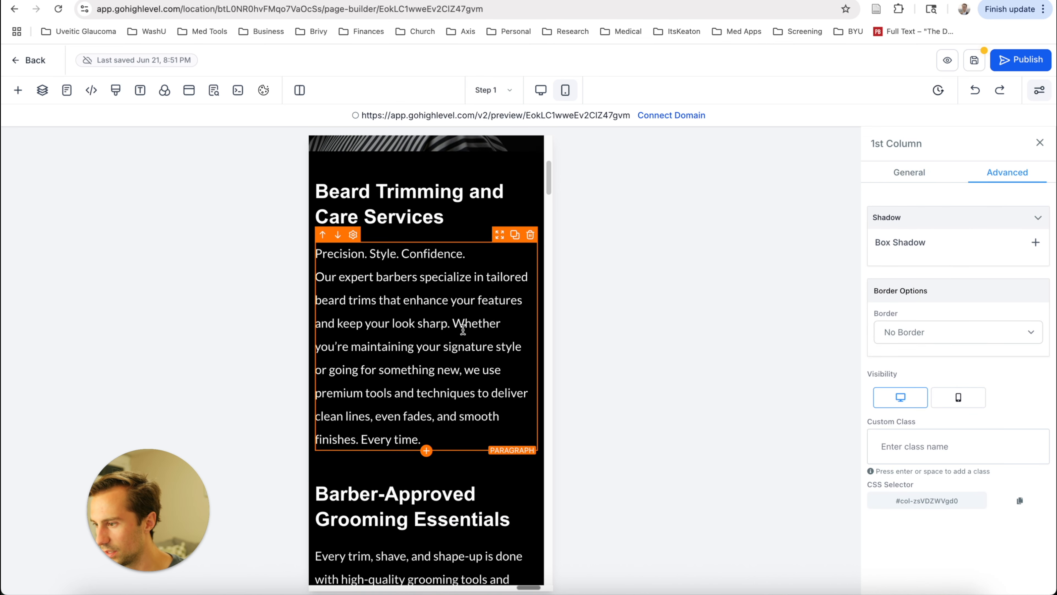
pyautogui.scroll(-10, 462, 329)
pyautogui.click(462, 329)
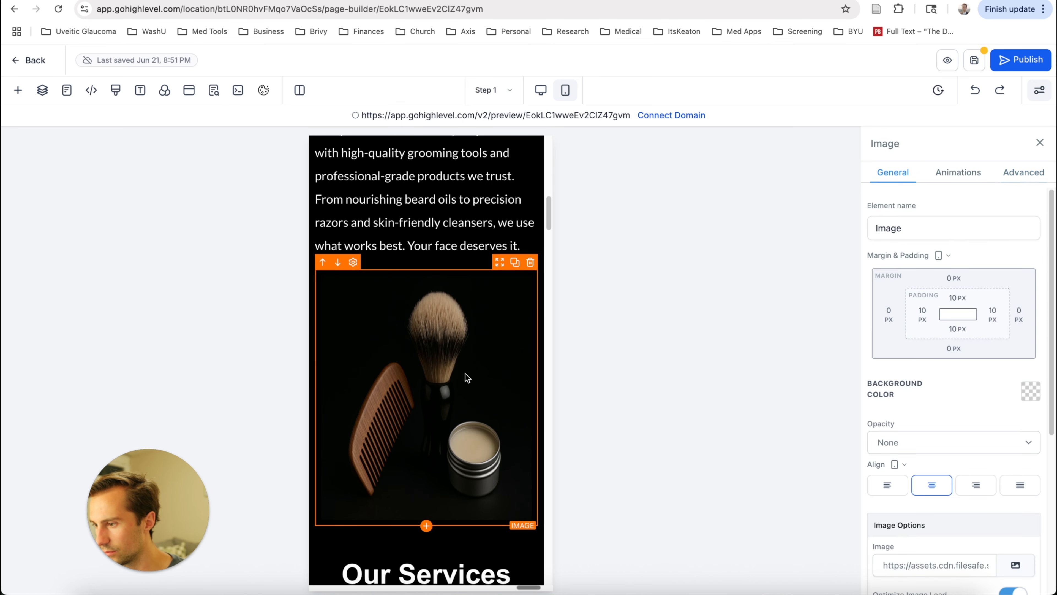
pyautogui.click(1022, 182)
pyautogui.scroll(-10, 469, 307)
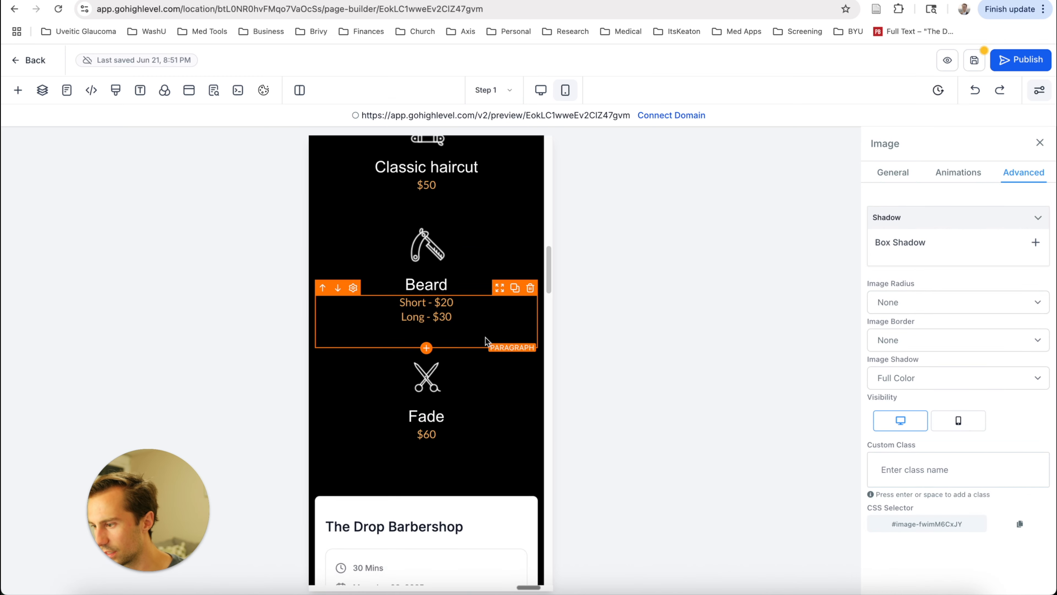
# Scroll through the mobile layout of the barbershop page to review it.
pyautogui.scroll(-10, 483, 333)
pyautogui.scroll(-3, 481, 324)
pyautogui.scroll(-13, 497, 429)
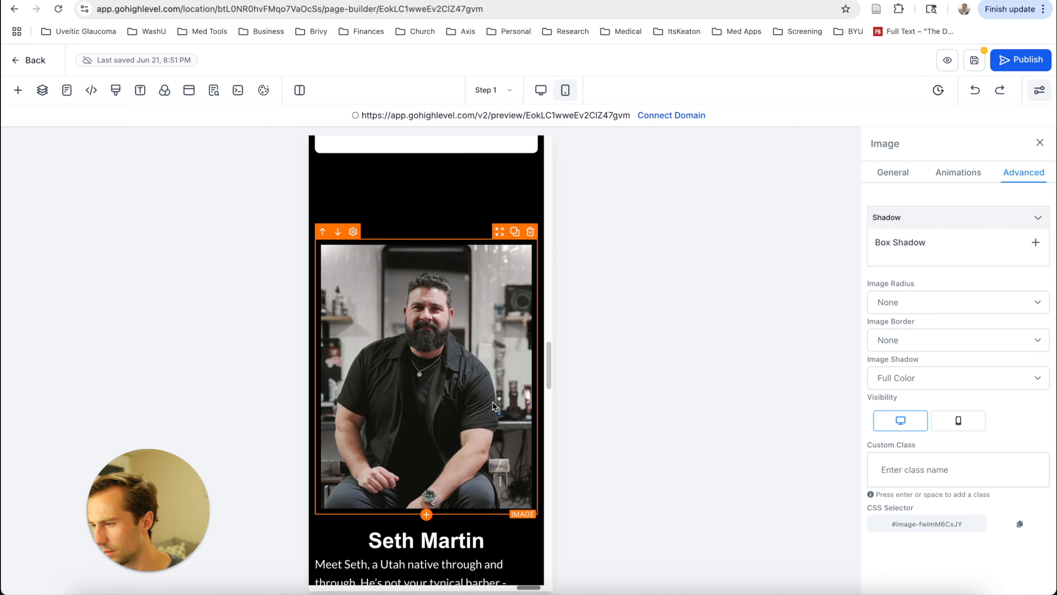
pyautogui.scroll(-18, 451, 369)
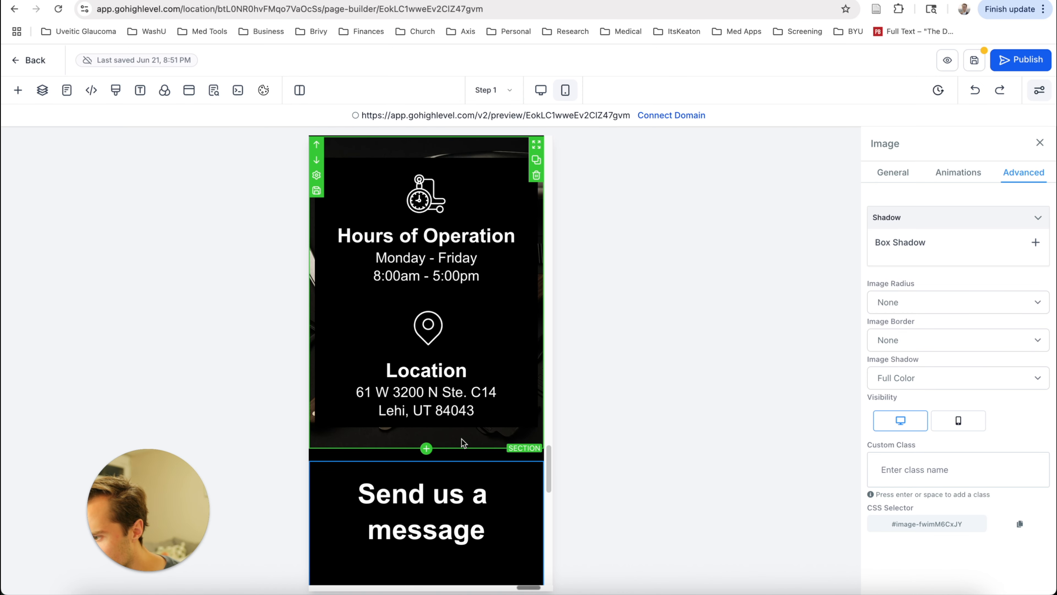
pyautogui.scroll(-2, 502, 439)
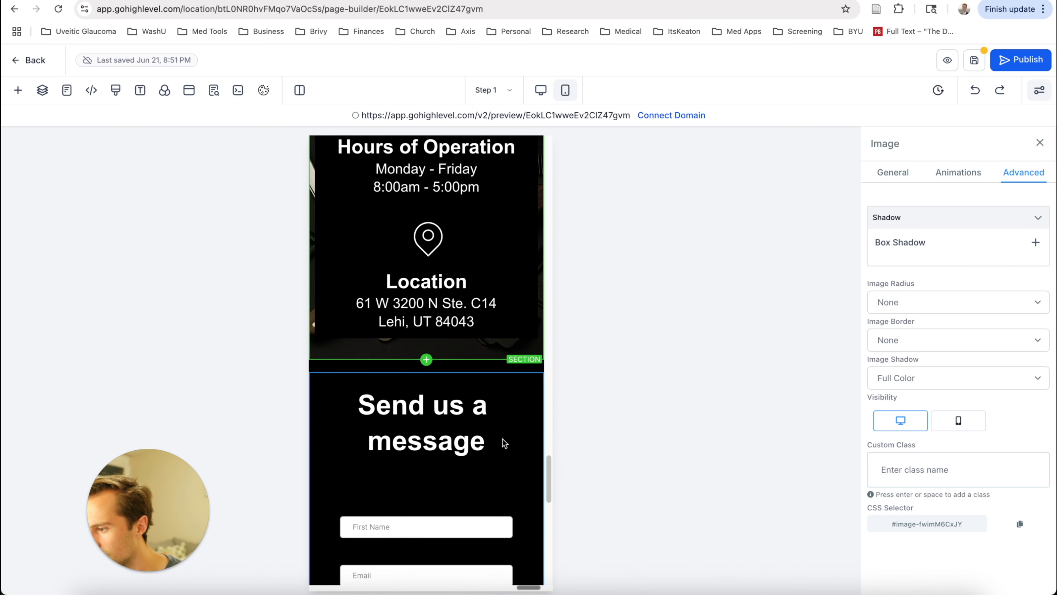
pyautogui.scroll(-8, 511, 431)
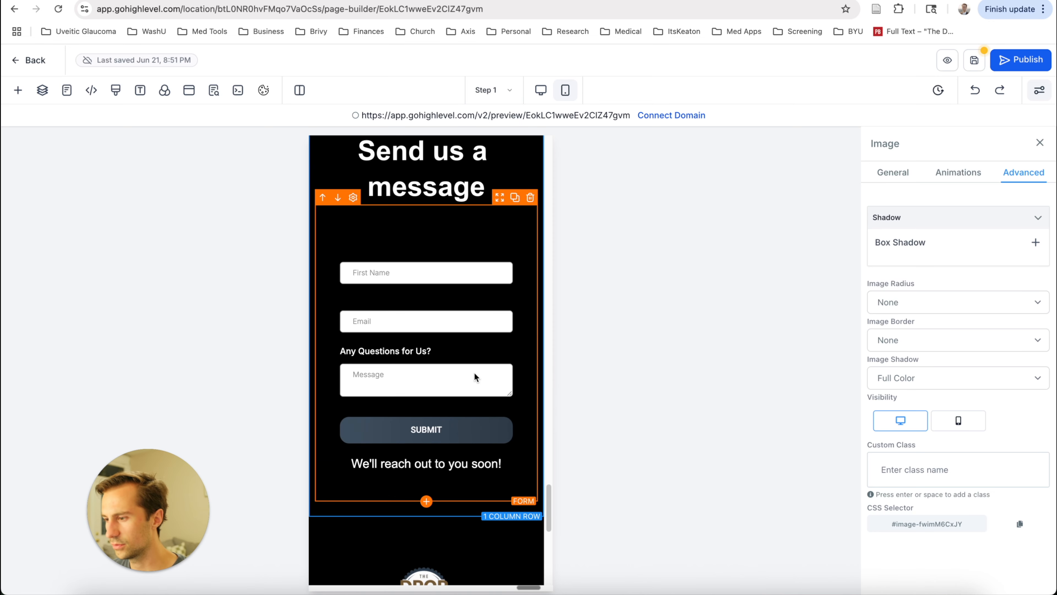
pyautogui.scroll(-6, 437, 352)
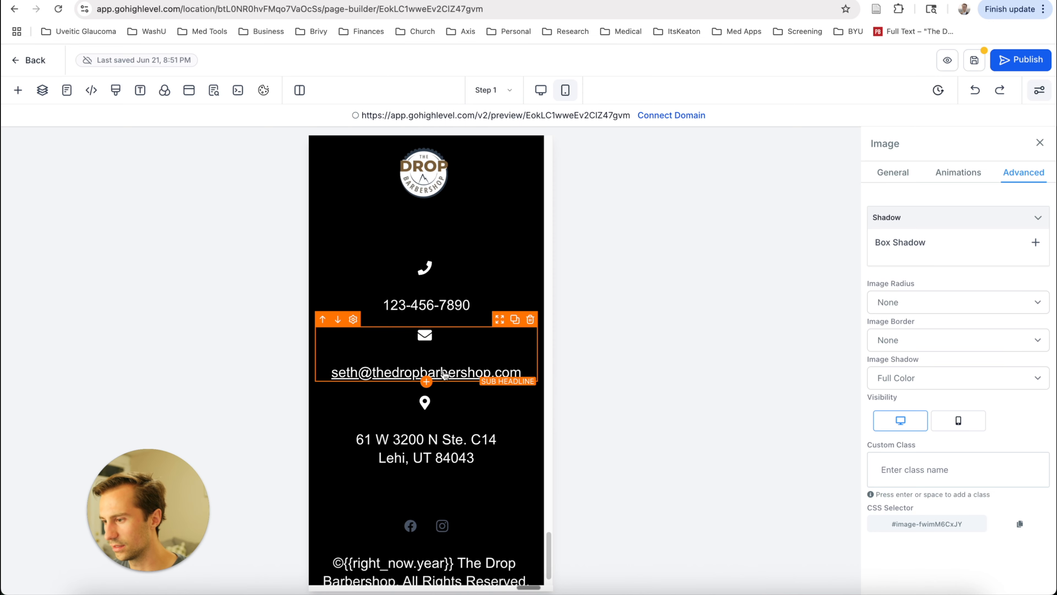
pyautogui.scroll(-1, 473, 481)
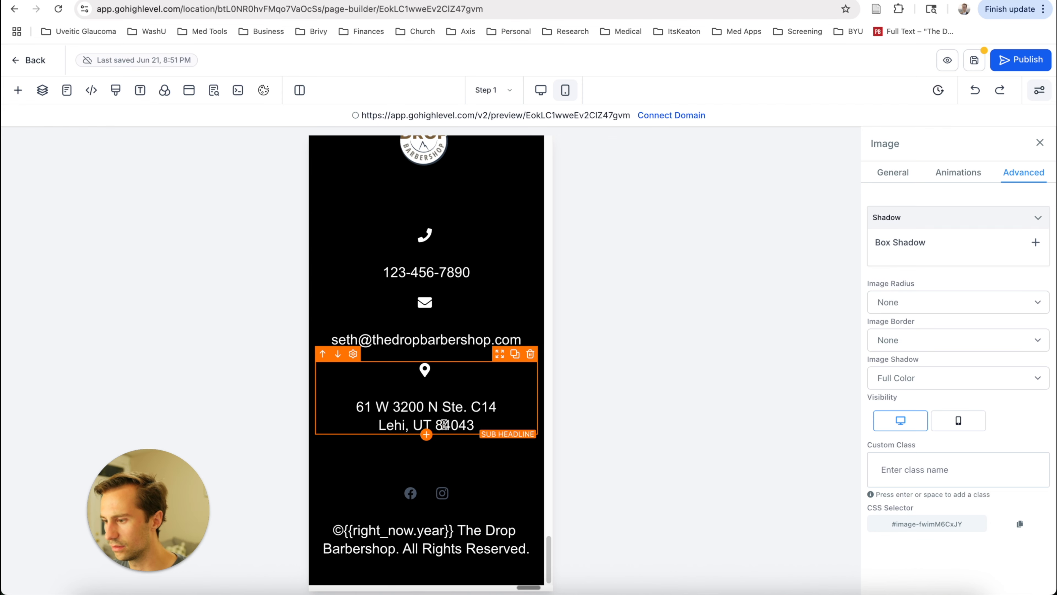
pyautogui.scroll(10, 445, 424)
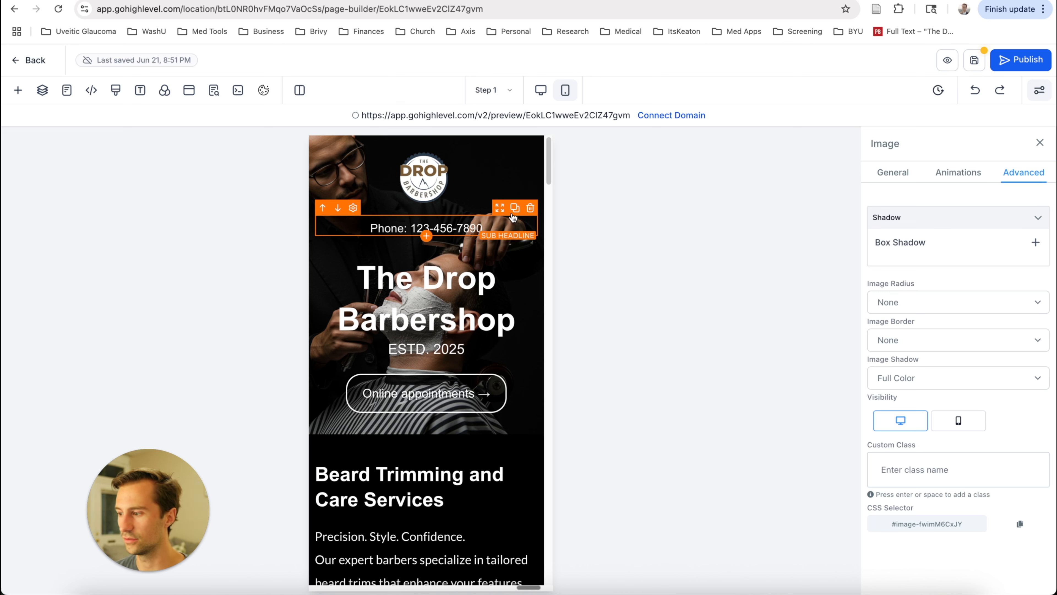
# Return to the desktop layout, save the funnel, and launch the live preview.
pyautogui.click(540, 90)
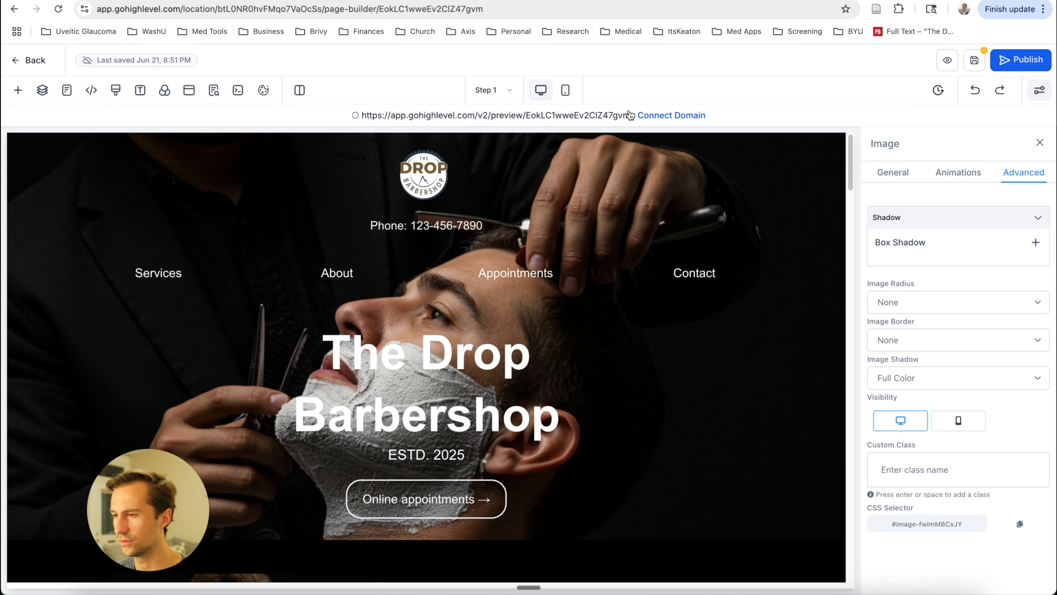
pyautogui.click(565, 90)
pyautogui.click(540, 92)
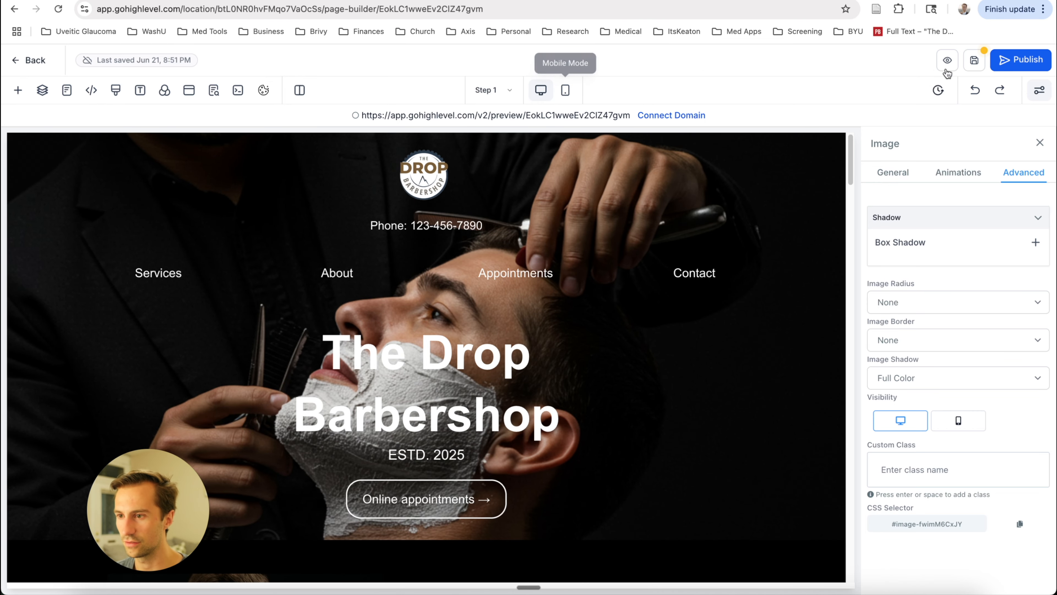
pyautogui.click(970, 66)
pyautogui.click(948, 60)
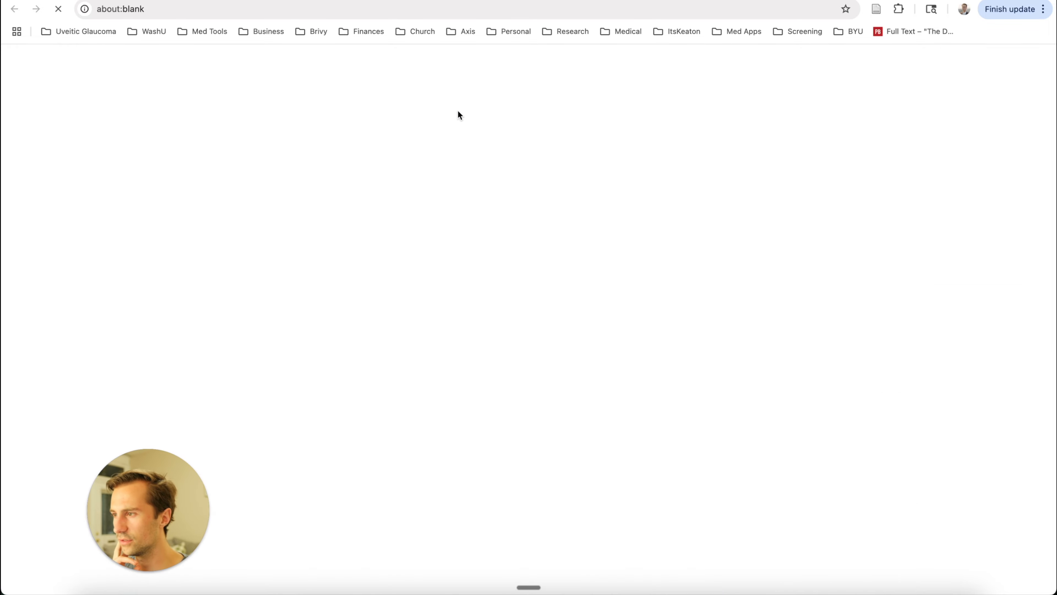
# Inspect the live page in DevTools' 400 px Responsive view and scroll it top to bottom.
pyautogui.rightClick(838, 267)
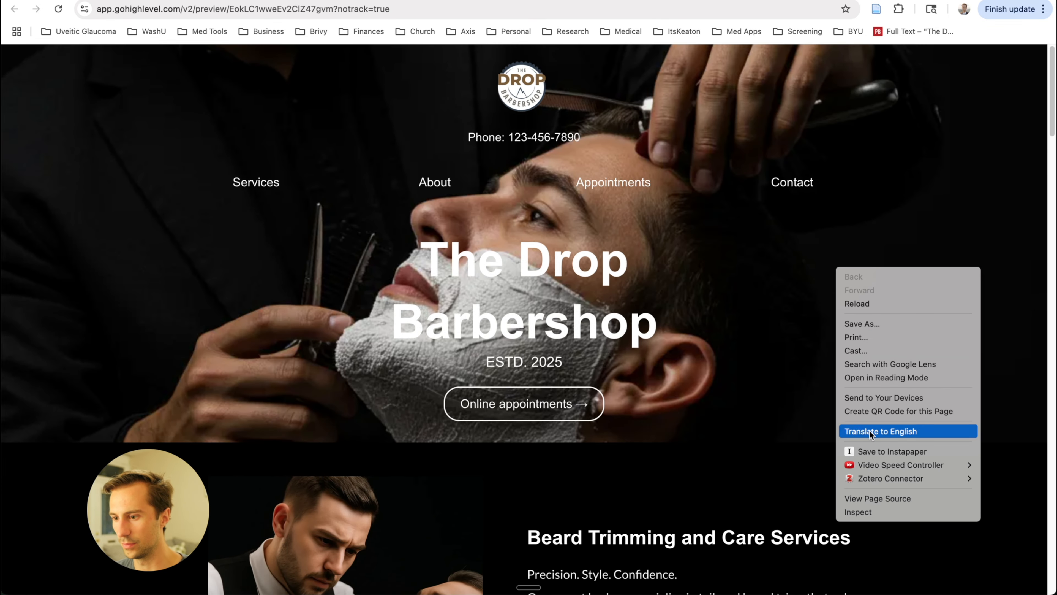
pyautogui.click(871, 510)
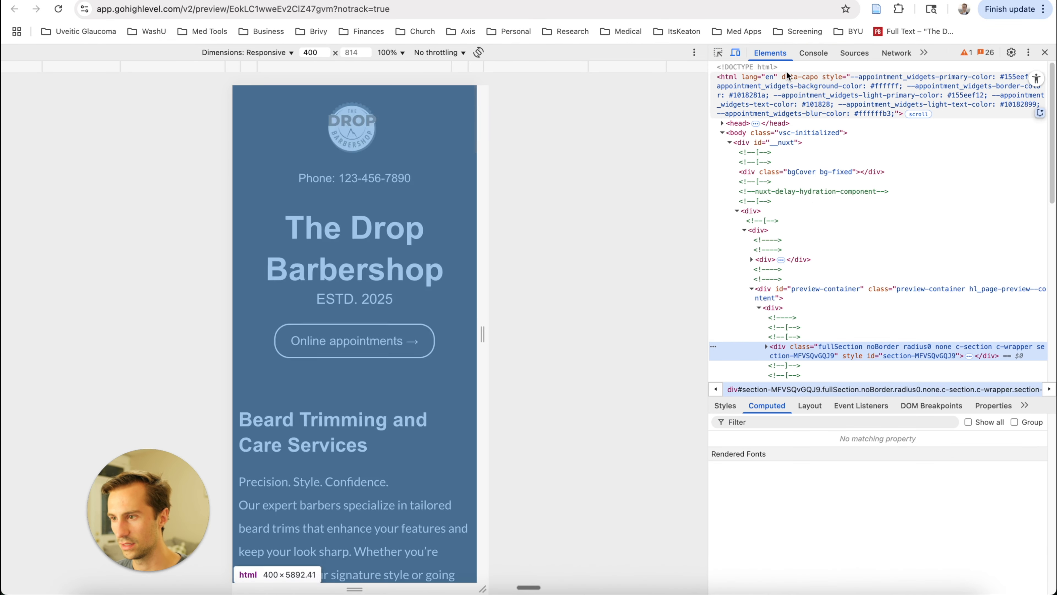
pyautogui.click(735, 53)
pyautogui.click(735, 52)
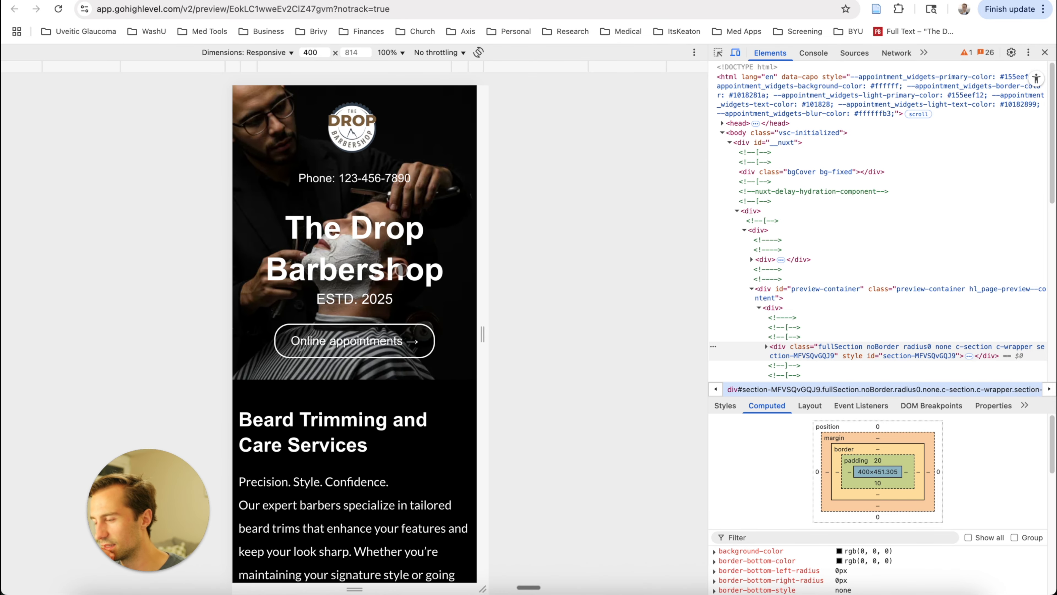
pyautogui.scroll(-5, 375, 325)
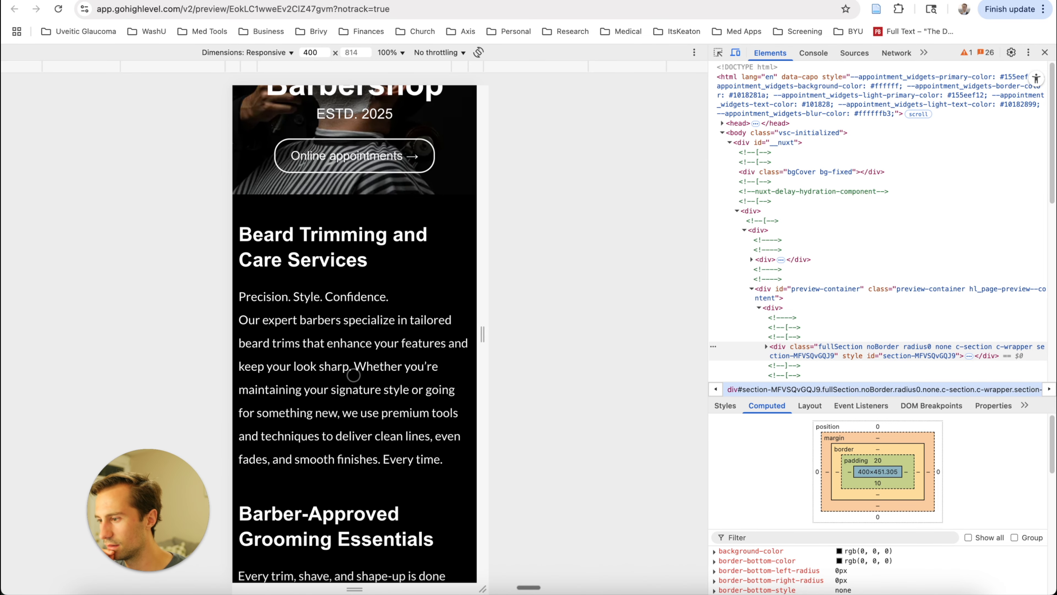
pyautogui.scroll(-15, 353, 375)
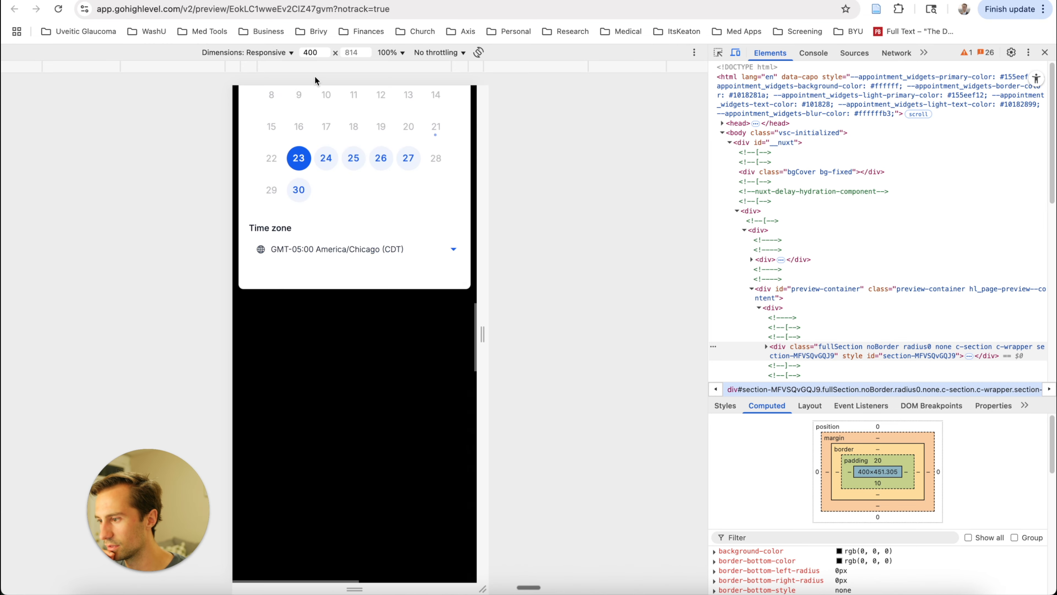
pyautogui.scroll(-15, 309, 169)
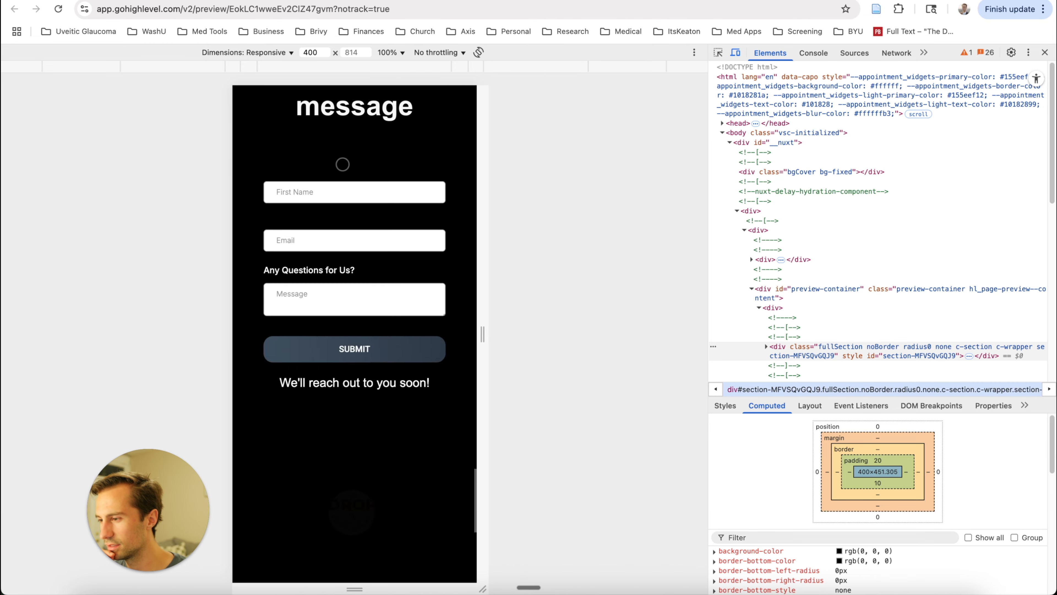
pyautogui.scroll(-4, 343, 164)
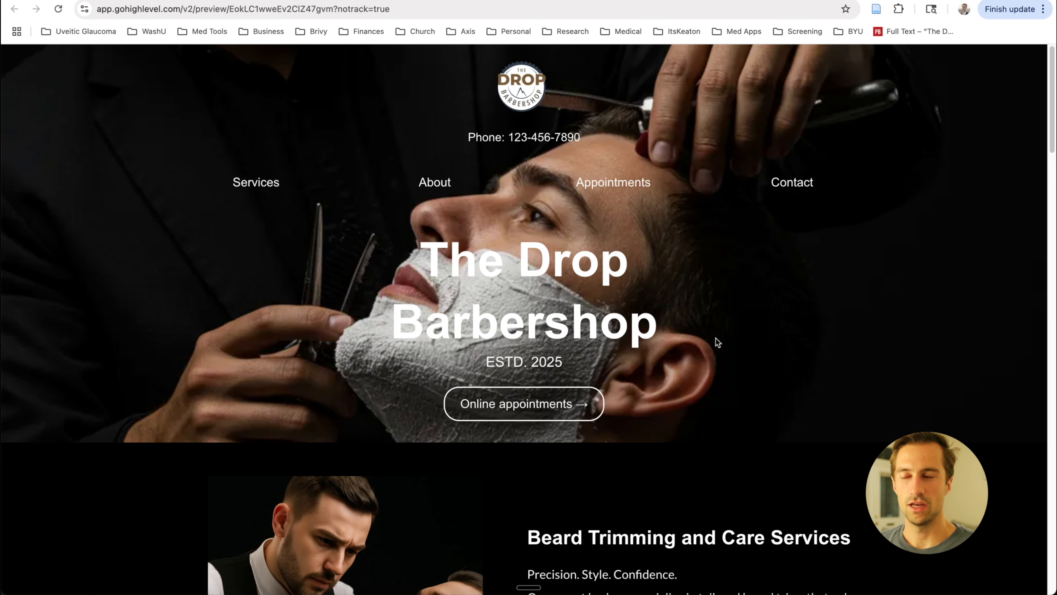
# Scroll the desktop-width preview down to the ©2025 footer and back to the top.
pyautogui.scroll(-13, 653, 377)
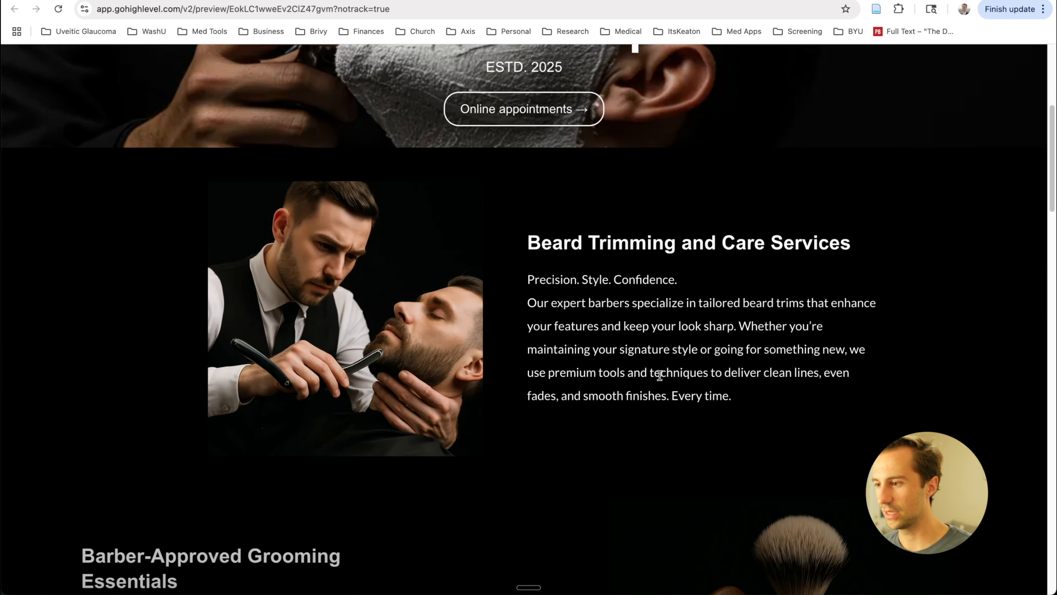
pyautogui.scroll(-12, 662, 373)
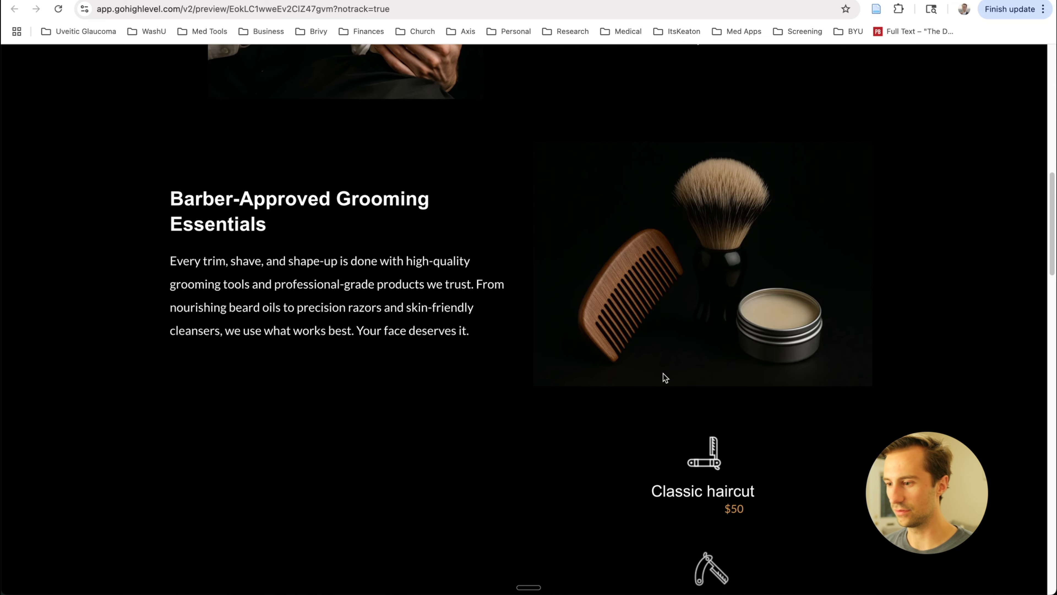
pyautogui.scroll(-20, 666, 375)
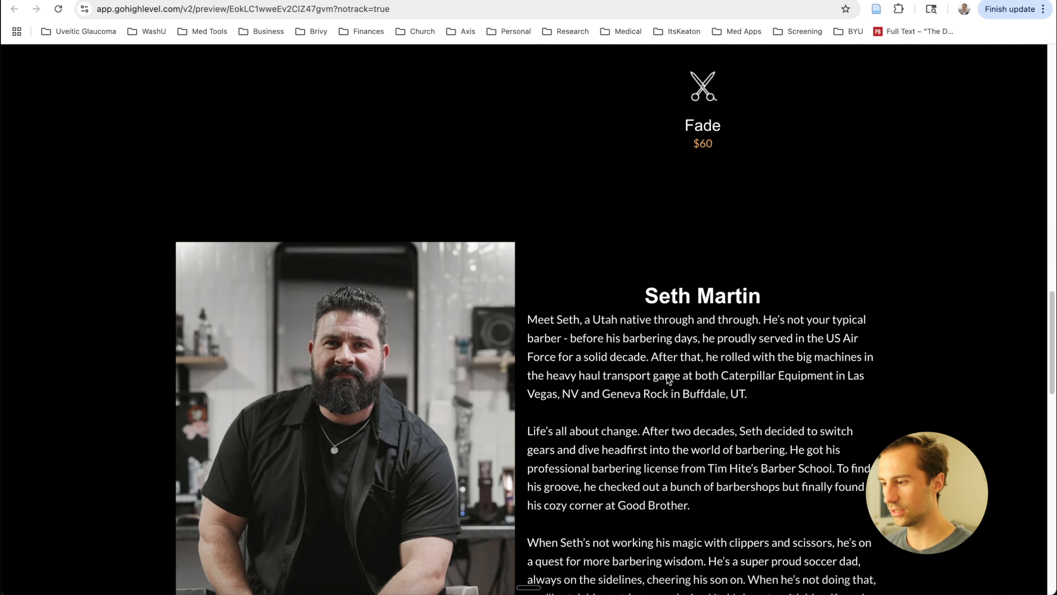
pyautogui.scroll(-12, 666, 375)
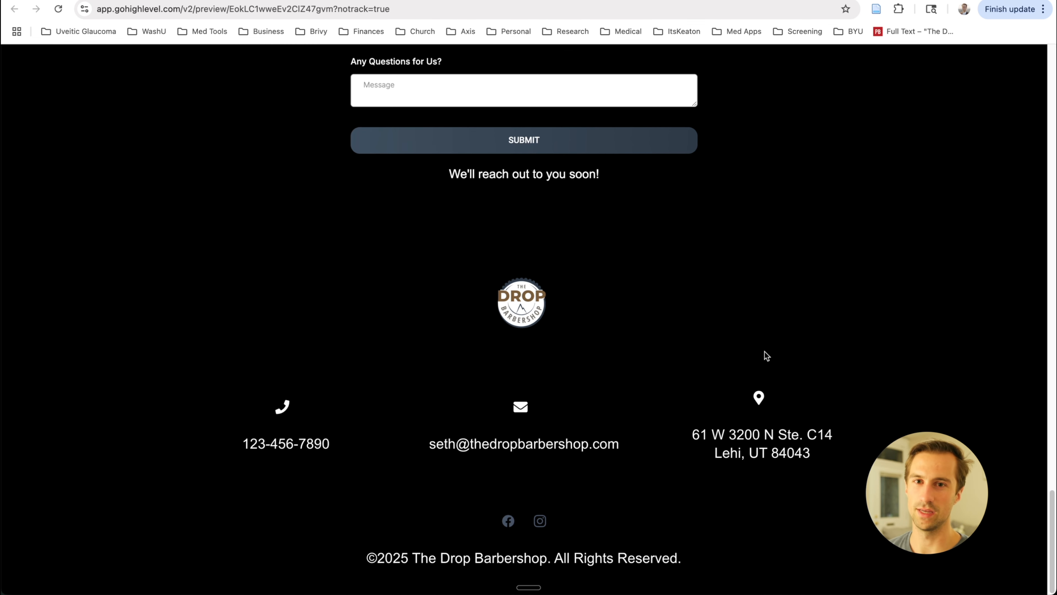
pyautogui.scroll(20, 767, 356)
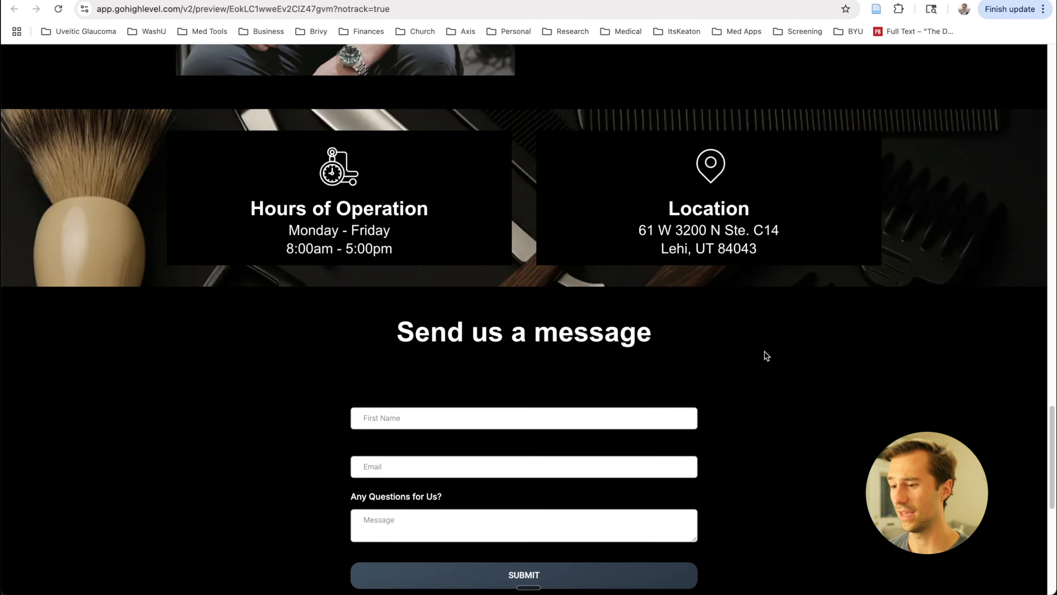
pyautogui.scroll(10, 767, 356)
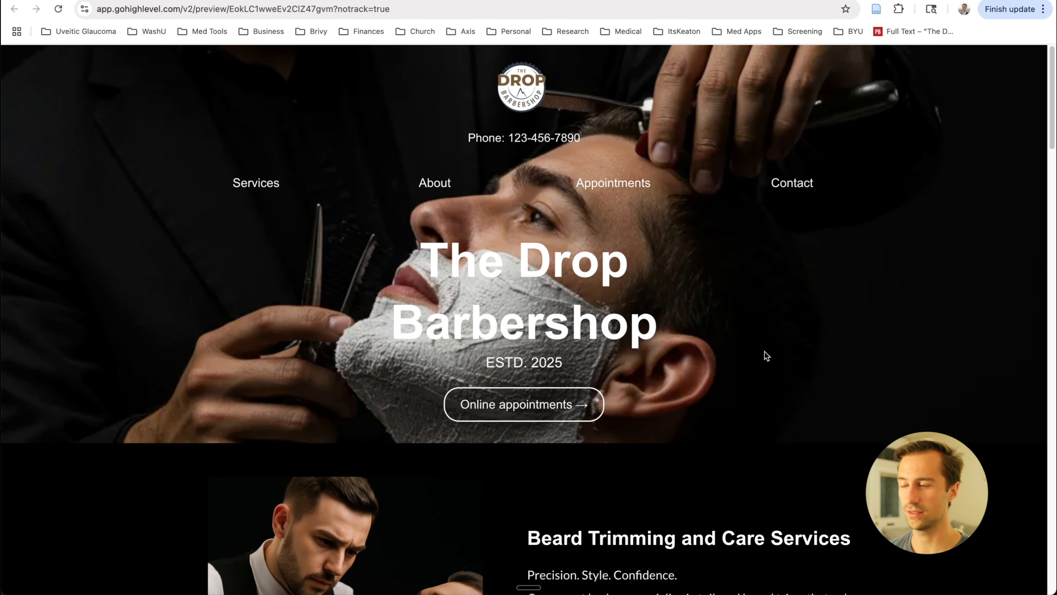